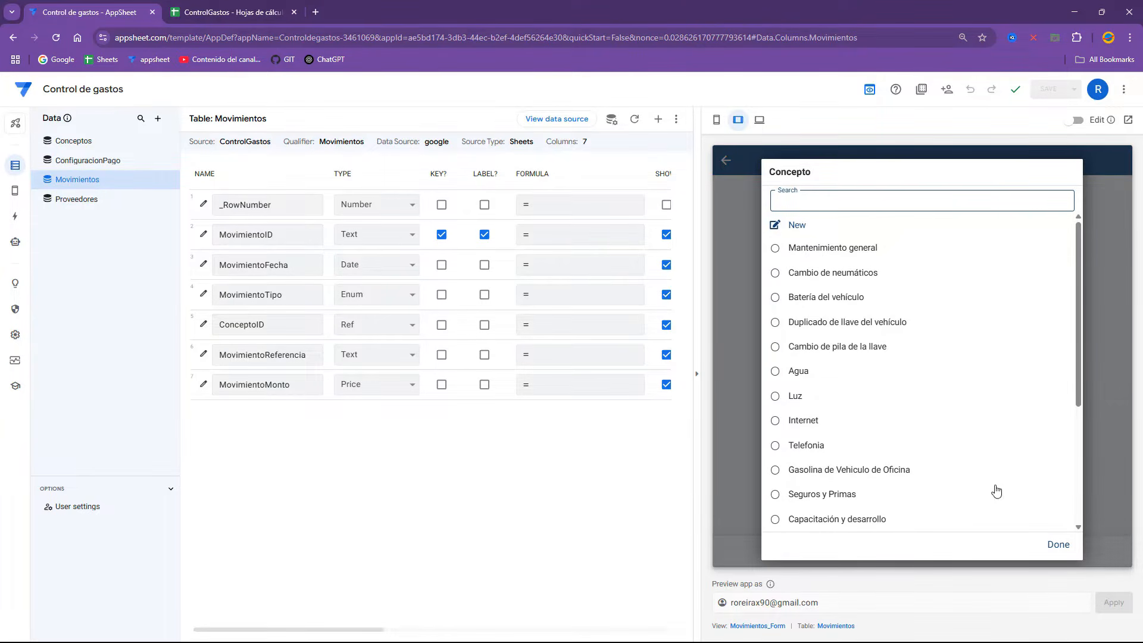
Step: Switch to the ControlGastos spreadsheet in Google Sheets and review the ConceptoID entries on the Conceptos sheet
{"action": "left_click", "coordinate": [1058, 544]}
{"action": "left_click", "coordinate": [257, 11]}
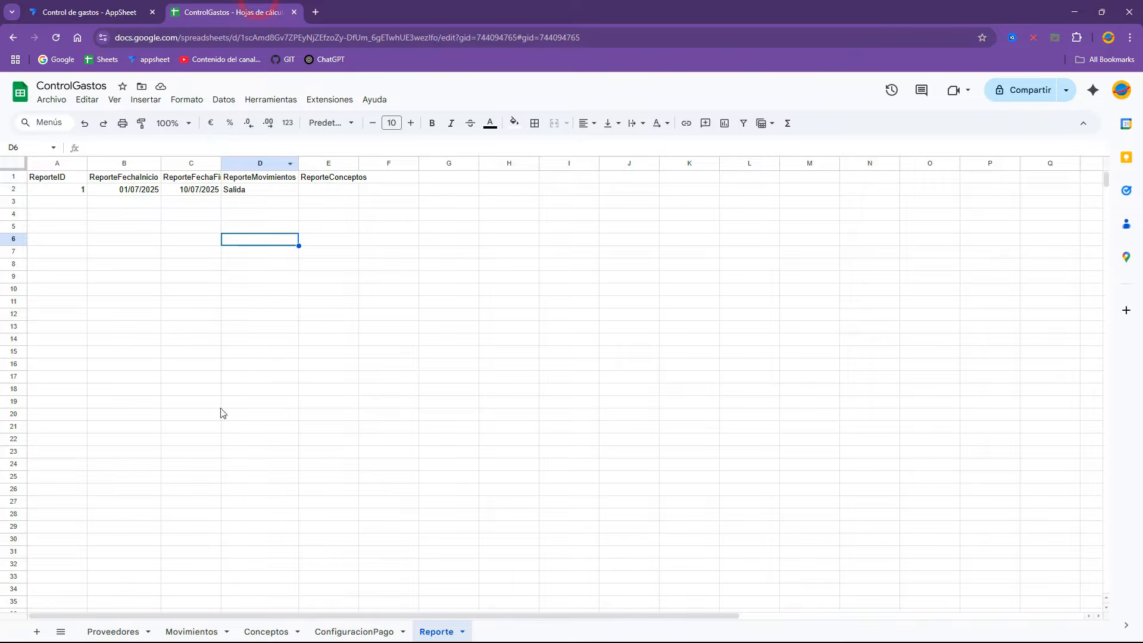
{"action": "left_click", "coordinate": [266, 631]}
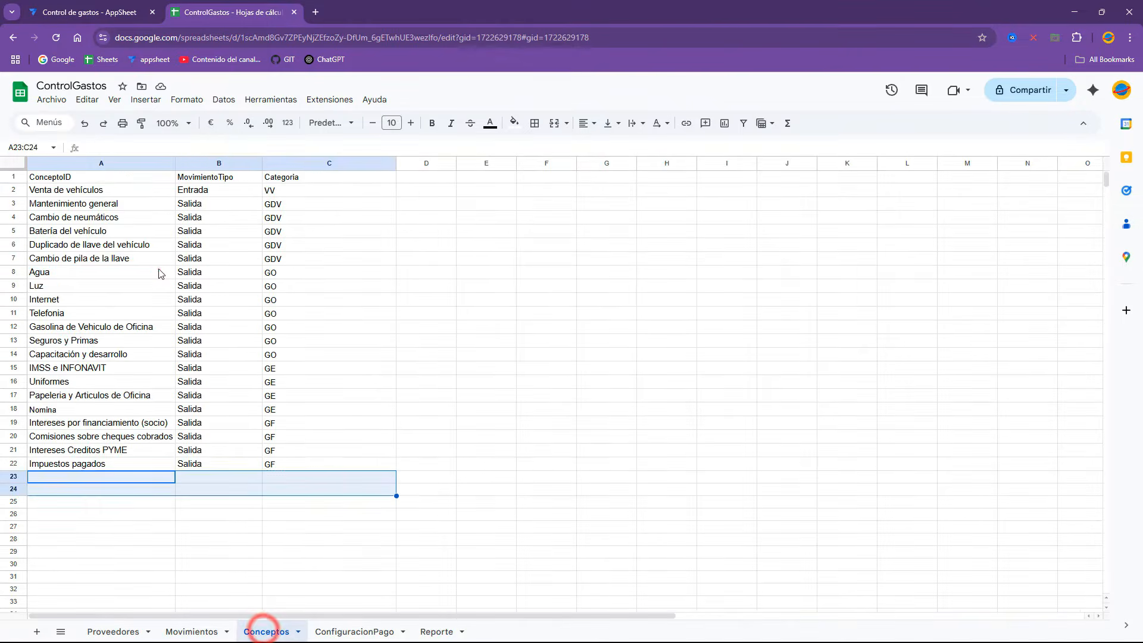
{"action": "left_click", "coordinate": [158, 269]}
{"action": "left_click", "coordinate": [83, 177]}
{"action": "left_click_drag", "start_coordinate": [88, 207], "coordinate": [92, 462]}
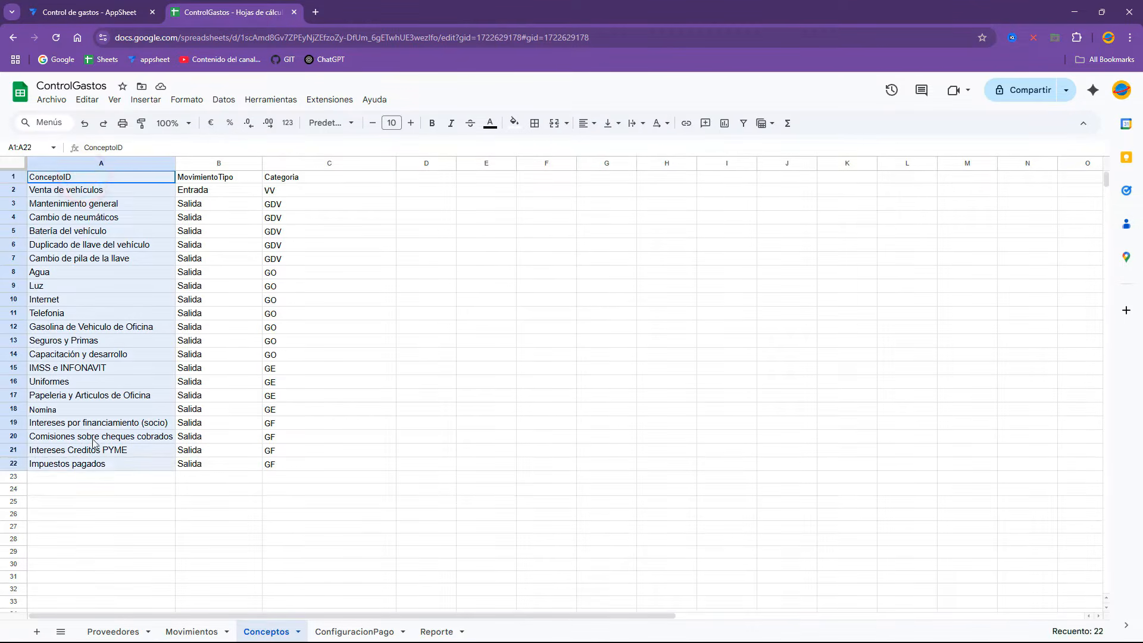
{"action": "left_click", "coordinate": [114, 352]}
{"action": "left_click_drag", "start_coordinate": [91, 189], "coordinate": [97, 462]}
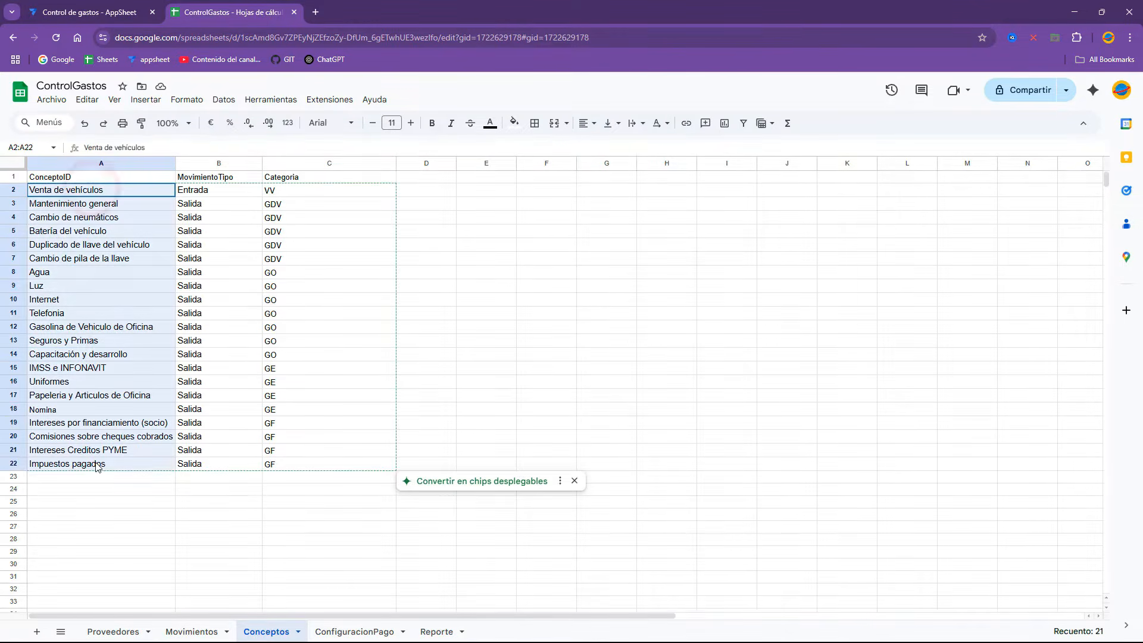
Step: Compare the AppSheet form's Concepto list with the MovimientoTipo and Categoria columns on the spreadsheet's Conceptos sheet
{"action": "left_click", "coordinate": [49, 6]}
{"action": "left_click", "coordinate": [934, 294]}
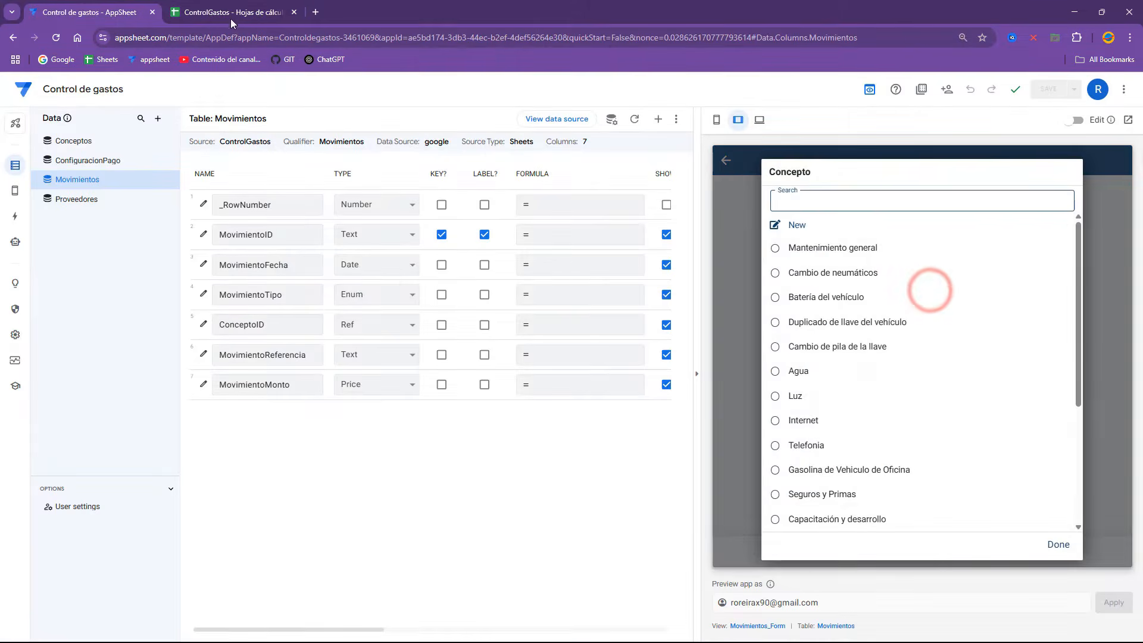
{"action": "left_click", "coordinate": [235, 12]}
{"action": "left_click", "coordinate": [210, 191]}
{"action": "left_click_drag", "start_coordinate": [213, 221], "coordinate": [211, 465]}
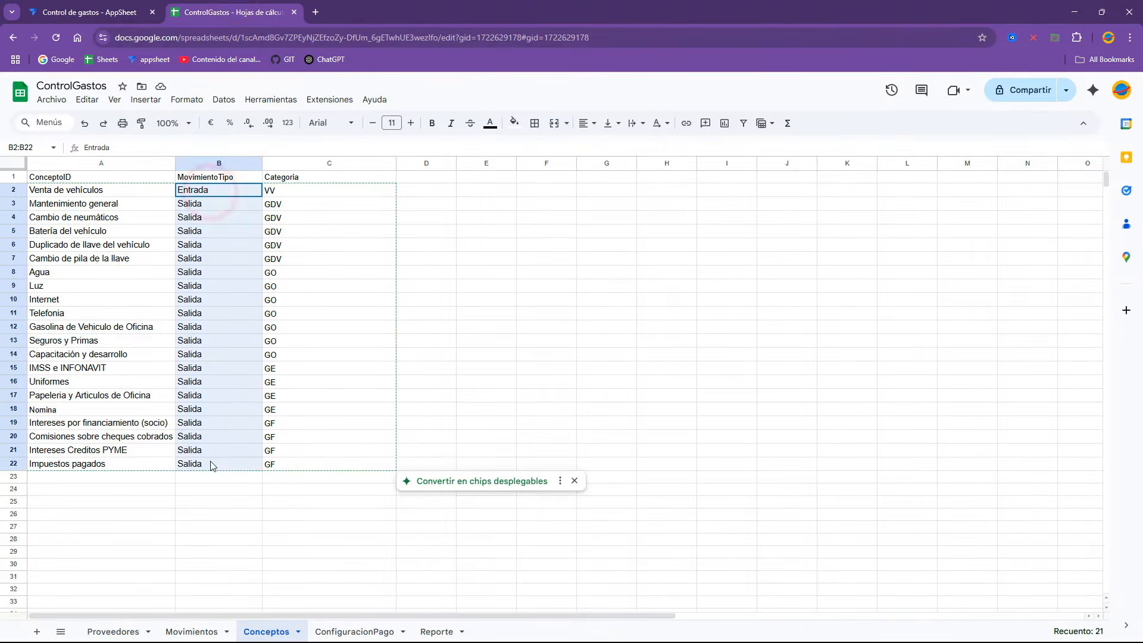
{"action": "left_click_drag", "start_coordinate": [294, 189], "coordinate": [296, 471]}
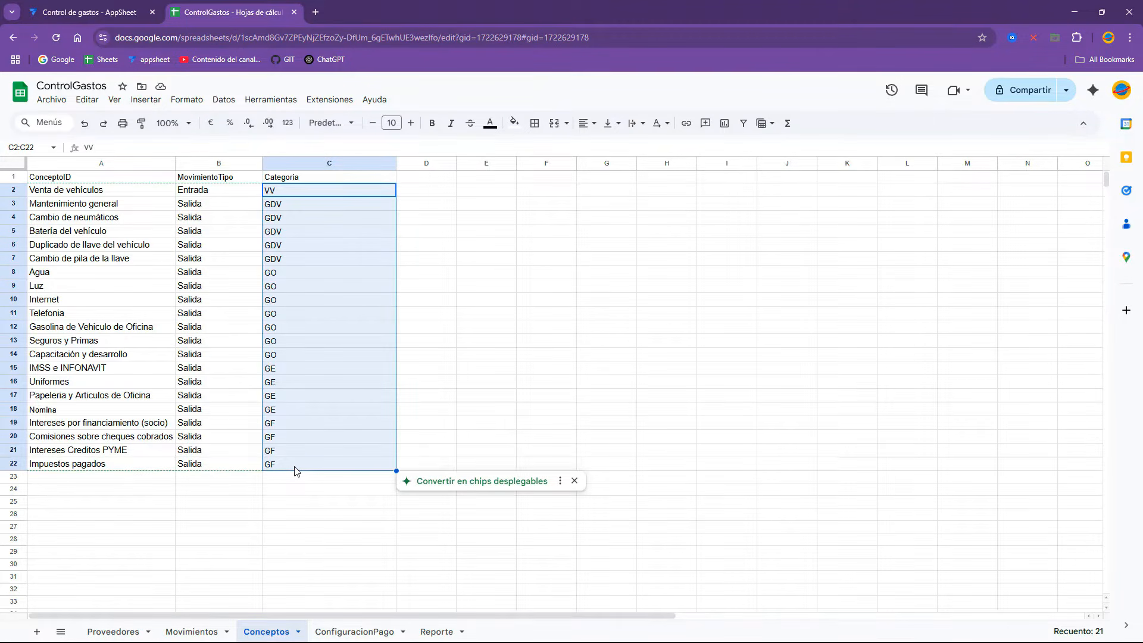
{"action": "left_click", "coordinate": [281, 313]}
{"action": "left_click_drag", "start_coordinate": [286, 177], "coordinate": [298, 470]}
Step: Review the column headers on the Movimientos sheet and auto-fit the ConceptoID and MovimientoMonto column widths
{"action": "left_click", "coordinate": [212, 632]}
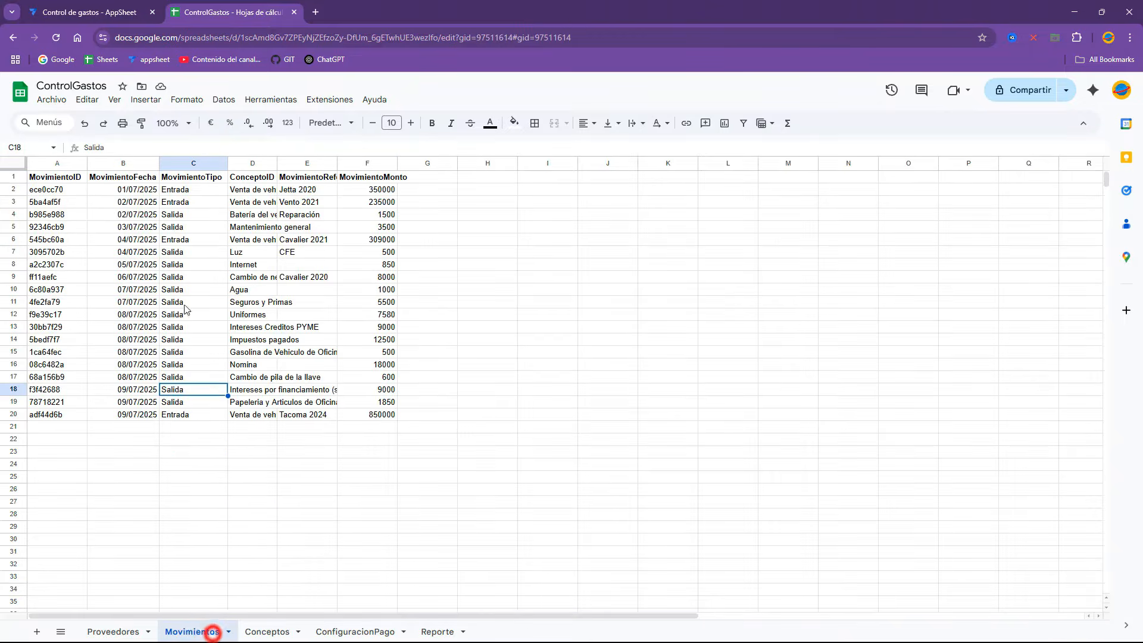
{"action": "left_click", "coordinate": [70, 180]}
{"action": "left_click", "coordinate": [134, 178]}
{"action": "left_click", "coordinate": [197, 180]}
{"action": "left_click", "coordinate": [248, 178]}
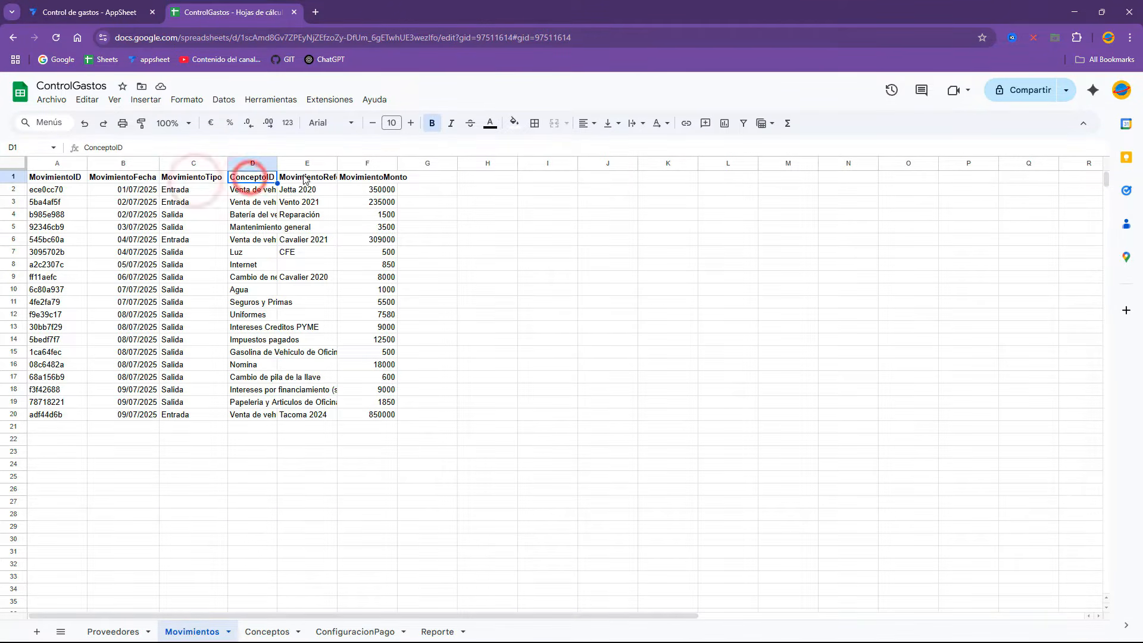
{"action": "double_click", "coordinate": [277, 163]}
{"action": "double_click", "coordinate": [478, 163]}
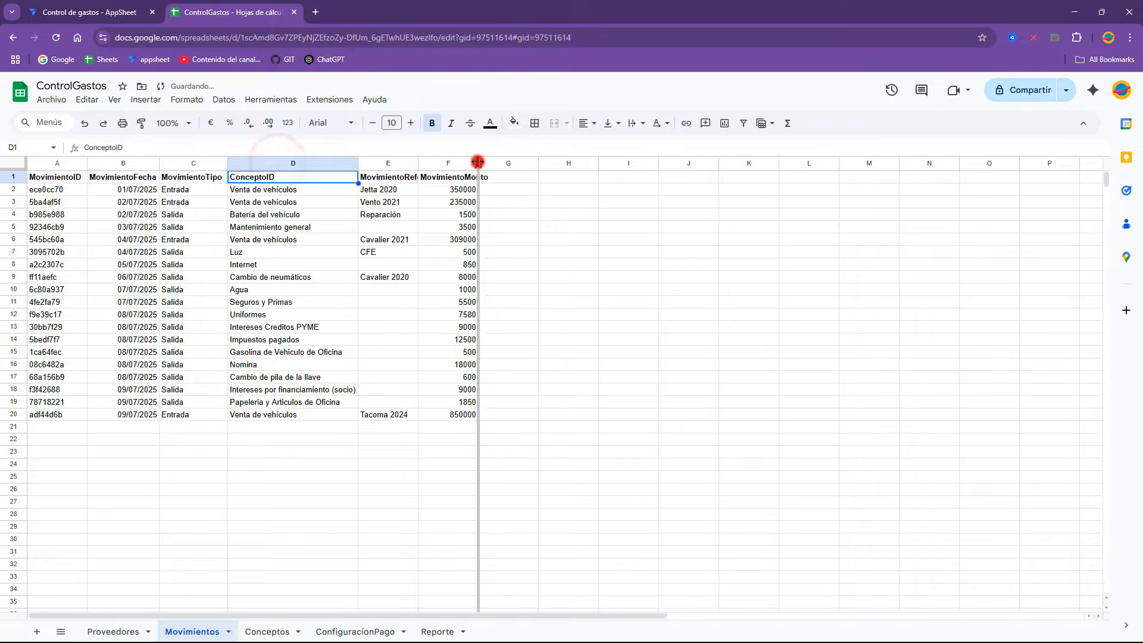
Step: Return to AppSheet and choose Agua as the Concepto of the new Salida movement
{"action": "left_click", "coordinate": [130, 4]}
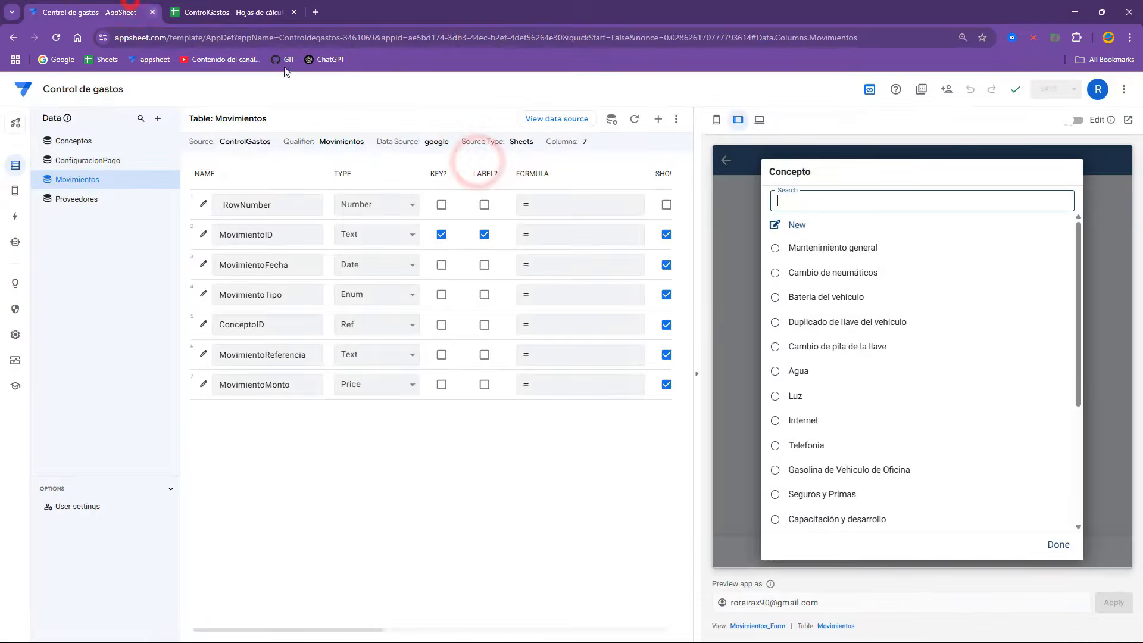
{"action": "left_click", "coordinate": [1065, 544]}
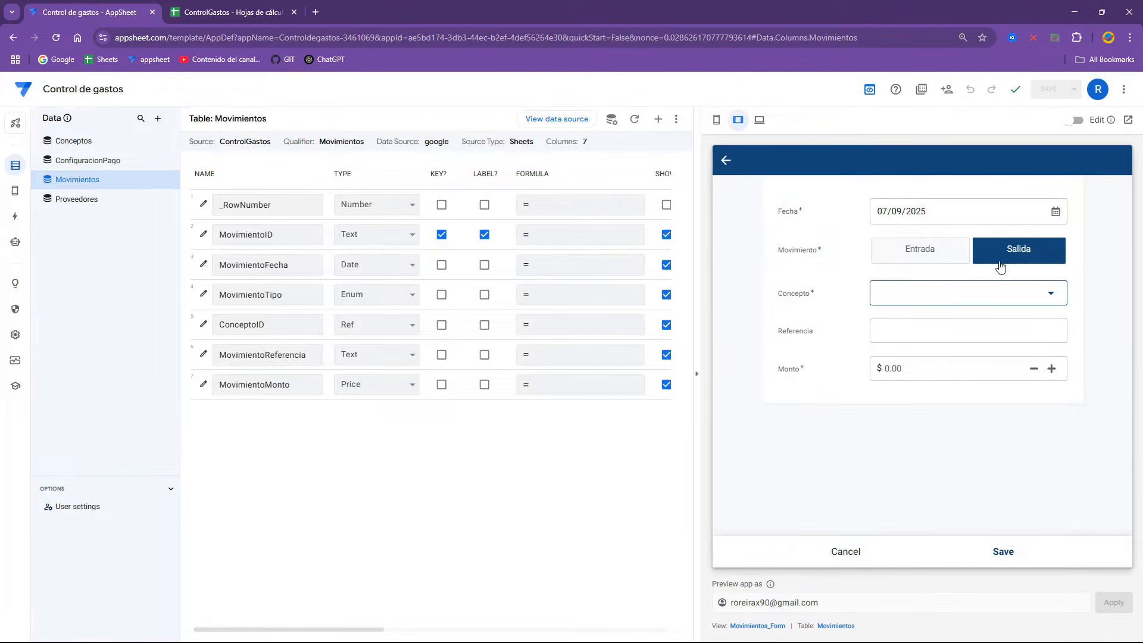
{"action": "left_click", "coordinate": [936, 297]}
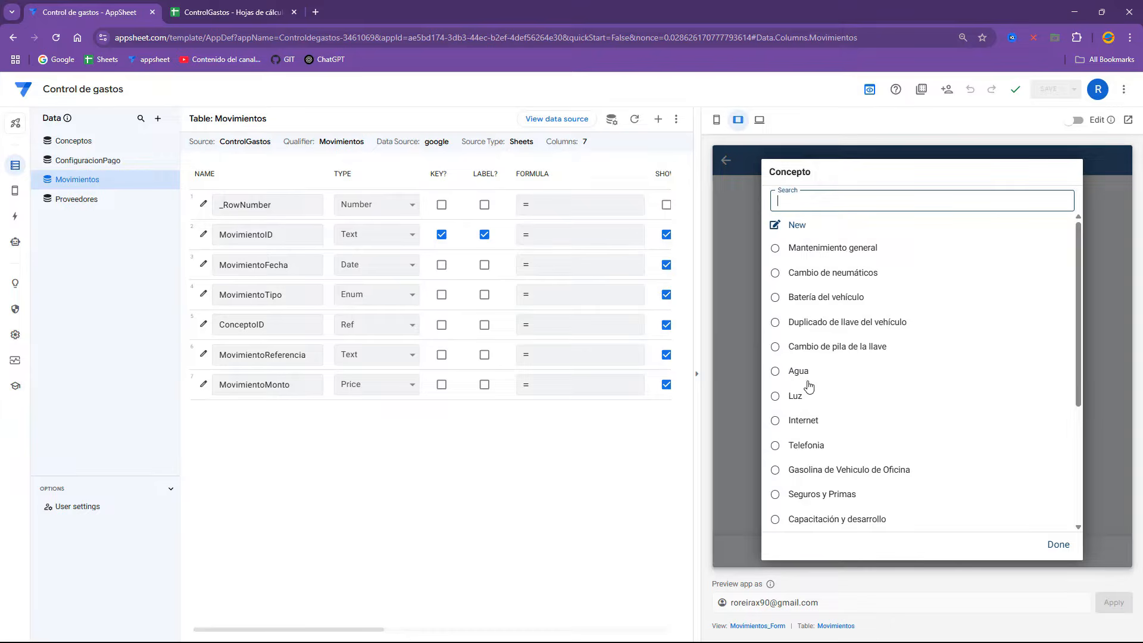
{"action": "left_click", "coordinate": [804, 371]}
Step: Enter the reference "Pago de Julio 2025" and an amount of 600, save the movement, and check it in the movements list
{"action": "left_click", "coordinate": [917, 332]}
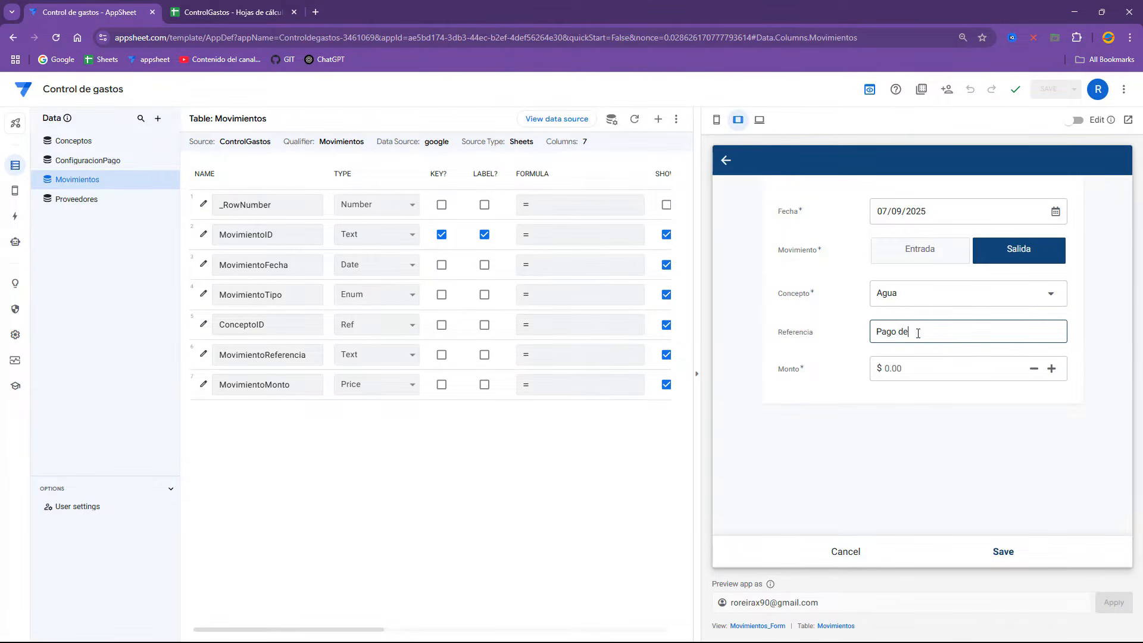
{"action": "key", "text": "Tab"}
{"action": "left_click", "coordinate": [946, 337]}
{"action": "left_click", "coordinate": [956, 334]}
{"action": "type", "text": "2025"}
{"action": "left_click", "coordinate": [902, 364]}
{"action": "type", "text": "60"}
{"action": "left_click", "coordinate": [1001, 553]}
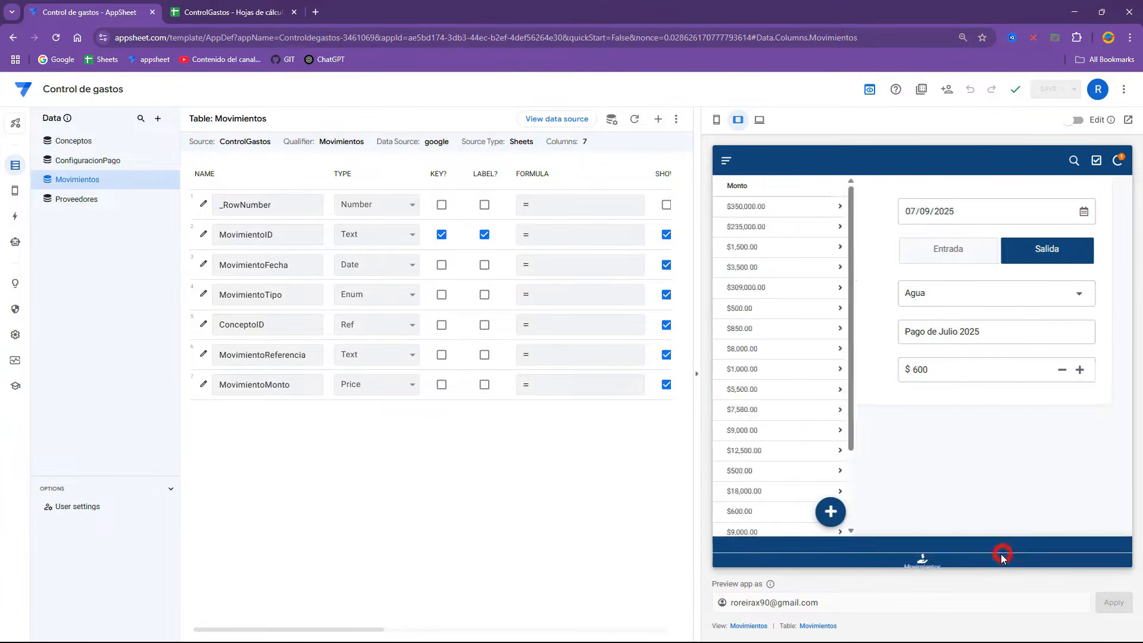
{"action": "scroll", "coordinate": [865, 428], "scroll_direction": "down", "scroll_amount": 3}
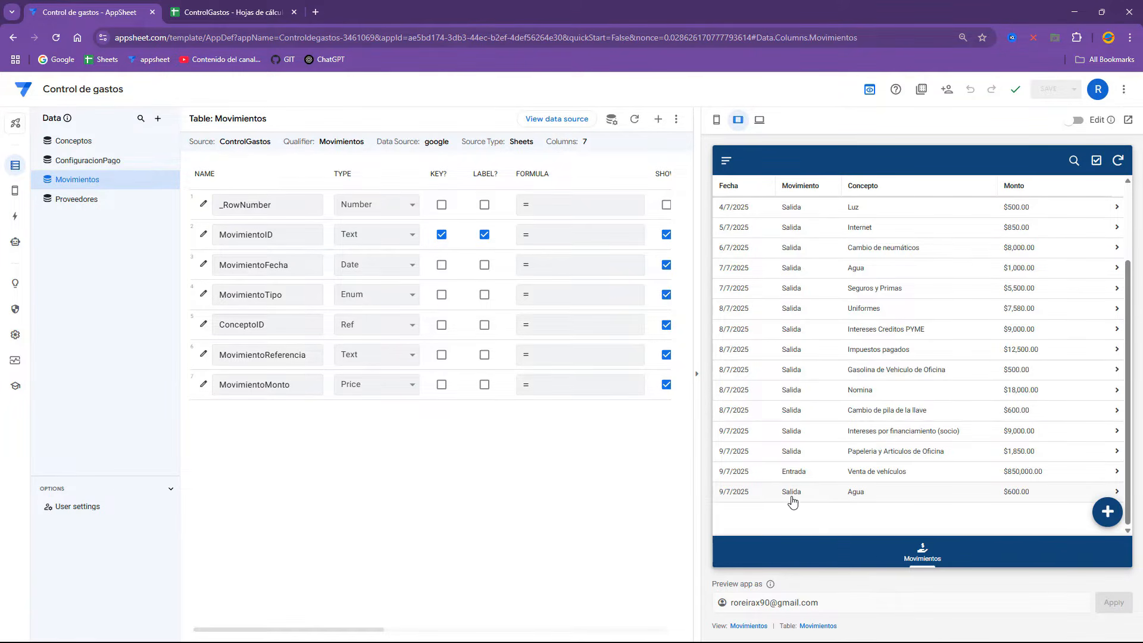
Step: Check the new movement's row on the Movimientos sheet in Google Sheets and auto-fit the MovimientoReferencia column width
{"action": "left_click", "coordinate": [235, 10]}
{"action": "left_click_drag", "start_coordinate": [63, 427], "coordinate": [455, 430]}
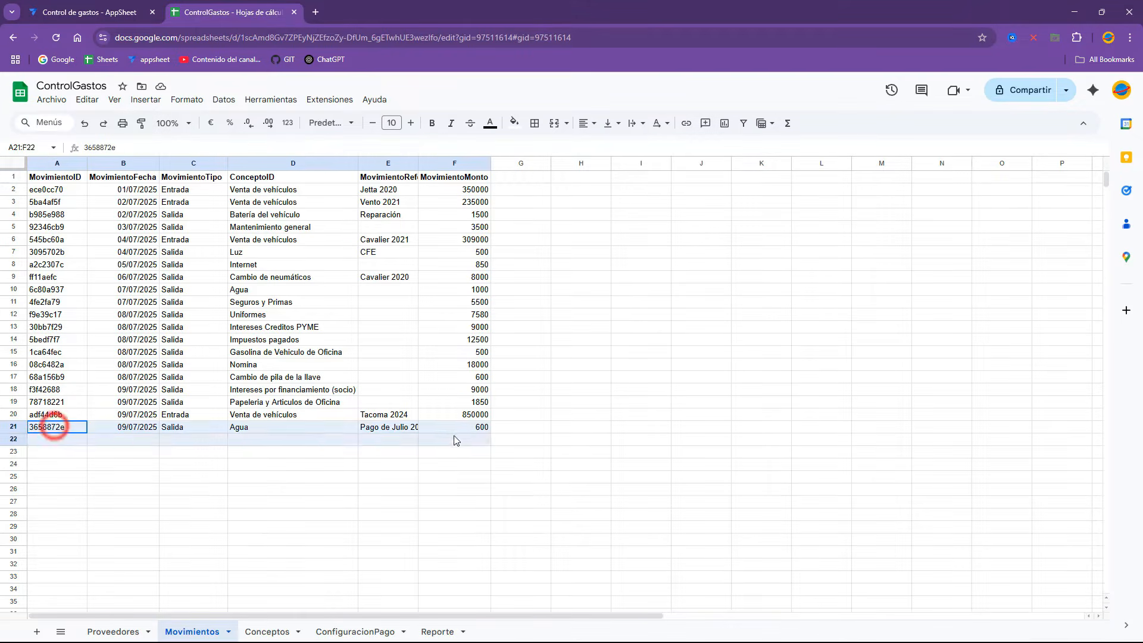
{"action": "double_click", "coordinate": [417, 162]}
{"action": "left_click", "coordinate": [449, 344]}
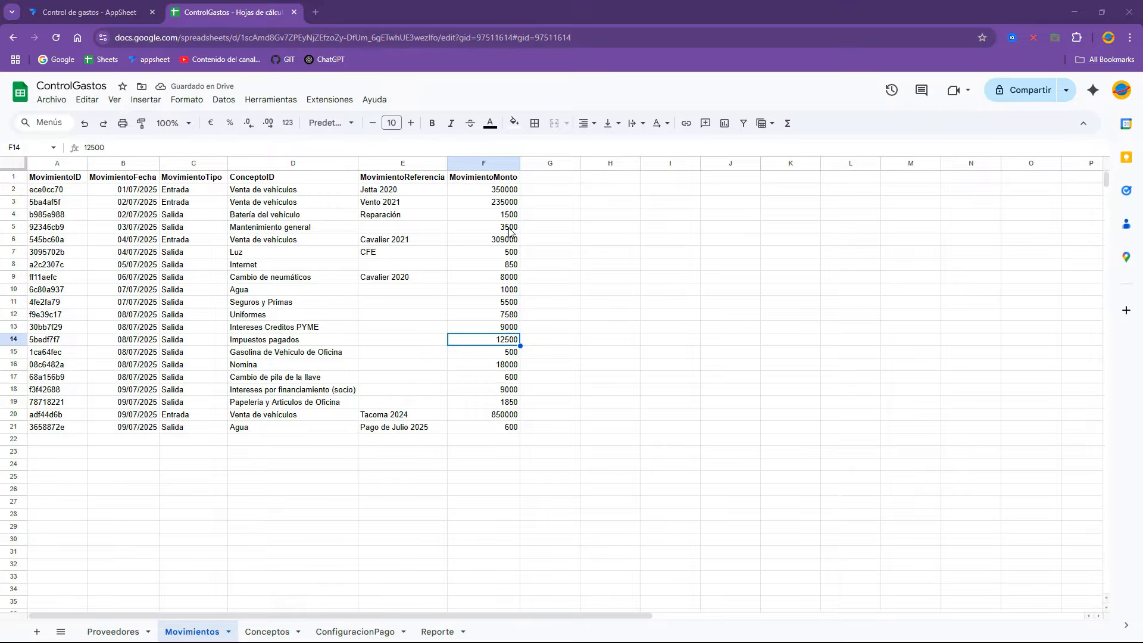
Step: Open the Reporte sheet of the spreadsheet and examine its headers for the report ID, start date and end date
{"action": "left_click", "coordinate": [135, 18]}
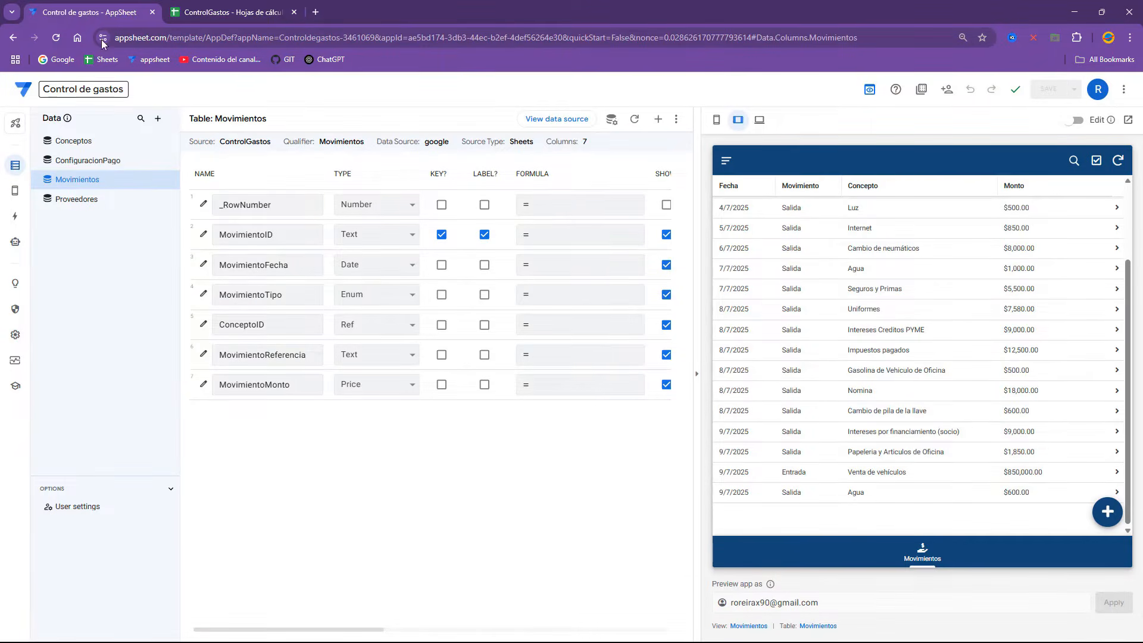
{"action": "left_click", "coordinate": [189, 6]}
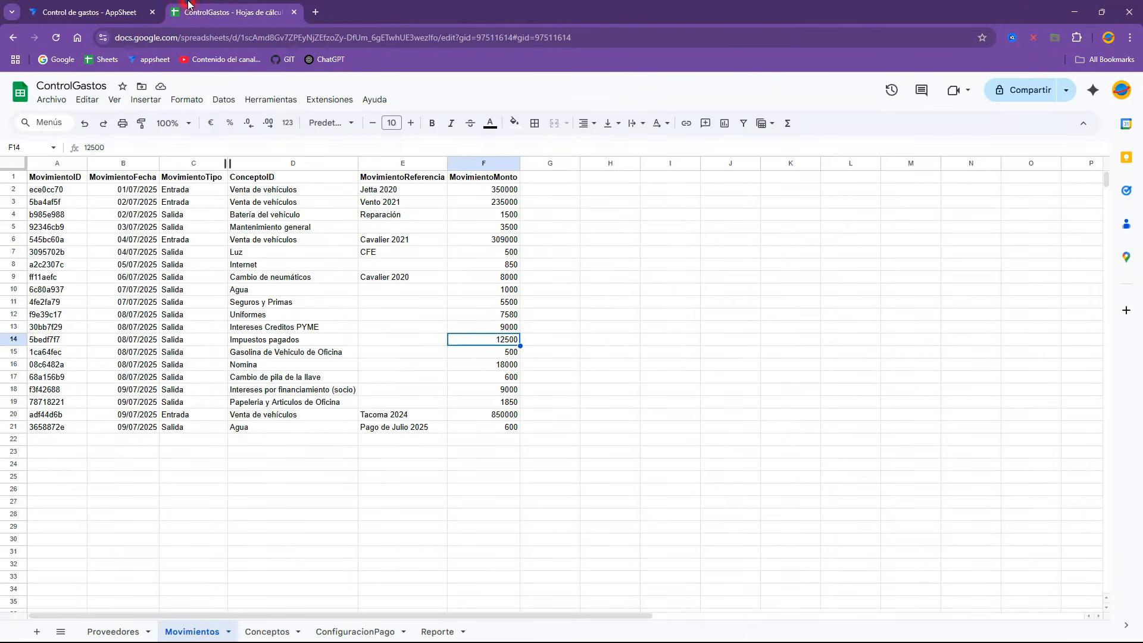
{"action": "left_click", "coordinate": [437, 631]}
{"action": "left_click_drag", "start_coordinate": [63, 177], "coordinate": [372, 191]}
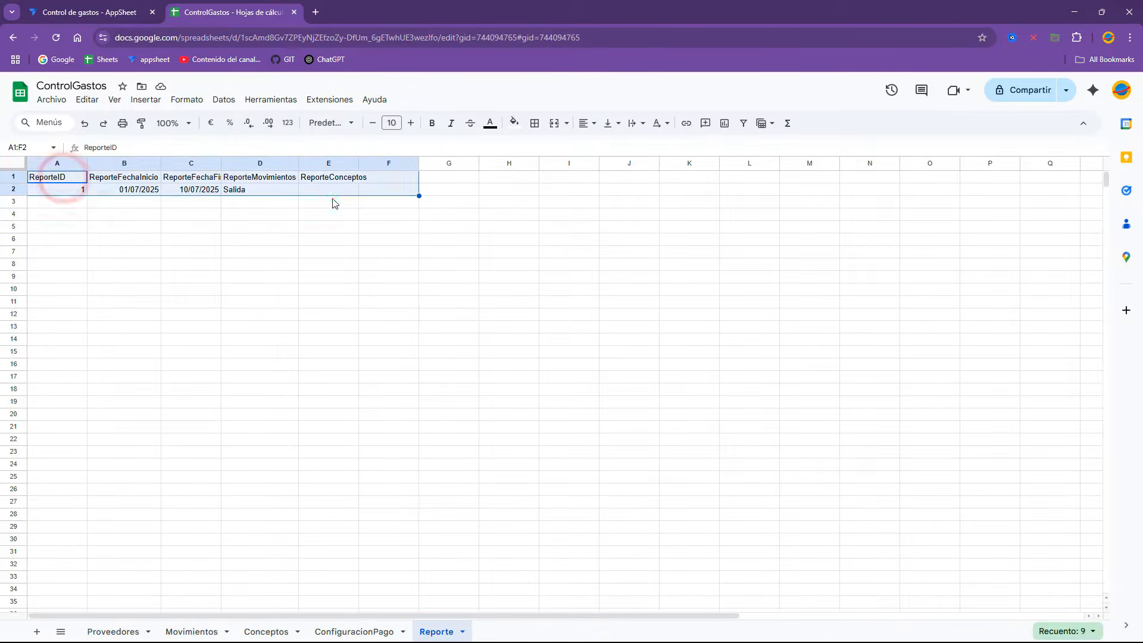
{"action": "left_click", "coordinate": [332, 199]}
{"action": "left_click", "coordinate": [58, 178]}
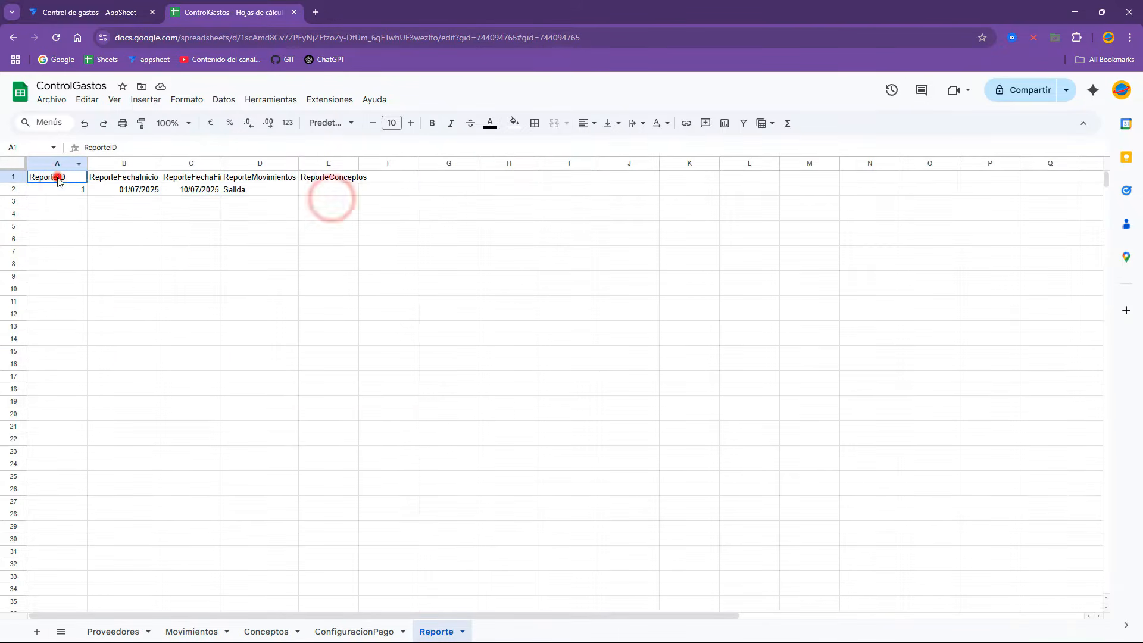
{"action": "left_click", "coordinate": [113, 177]}
{"action": "left_click", "coordinate": [190, 183]}
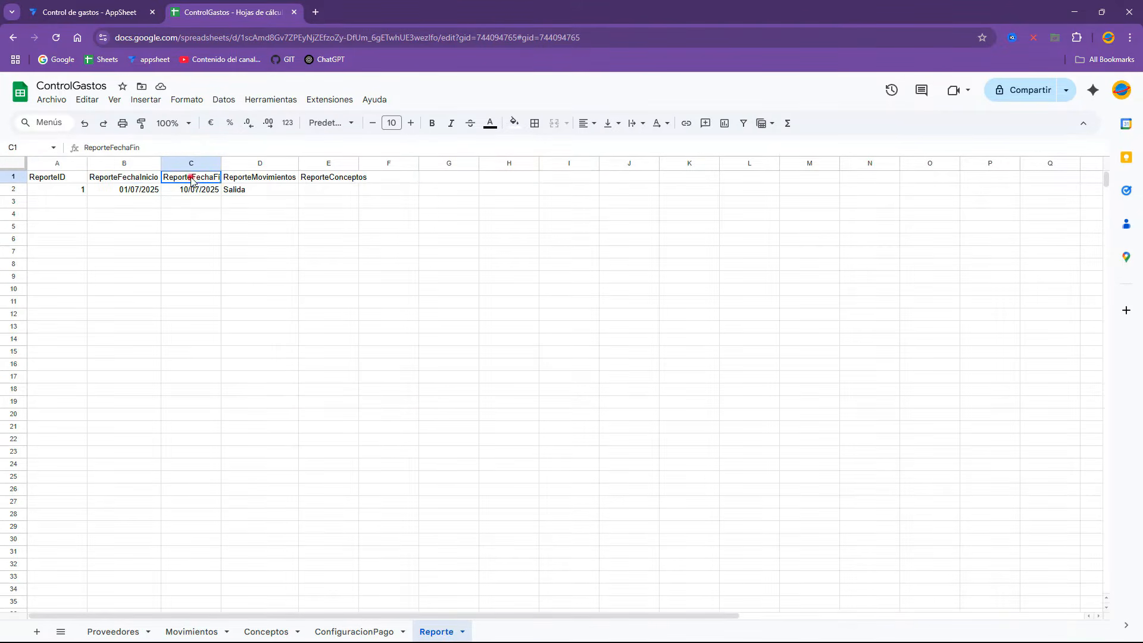
Step: Auto-fit the widths of the ReporteFechaFin and ReporteConceptos columns on the Reporte sheet
{"action": "left_click_drag", "start_coordinate": [221, 165], "coordinate": [223, 165]}
{"action": "double_click", "coordinate": [222, 165]}
{"action": "left_click", "coordinate": [303, 176]}
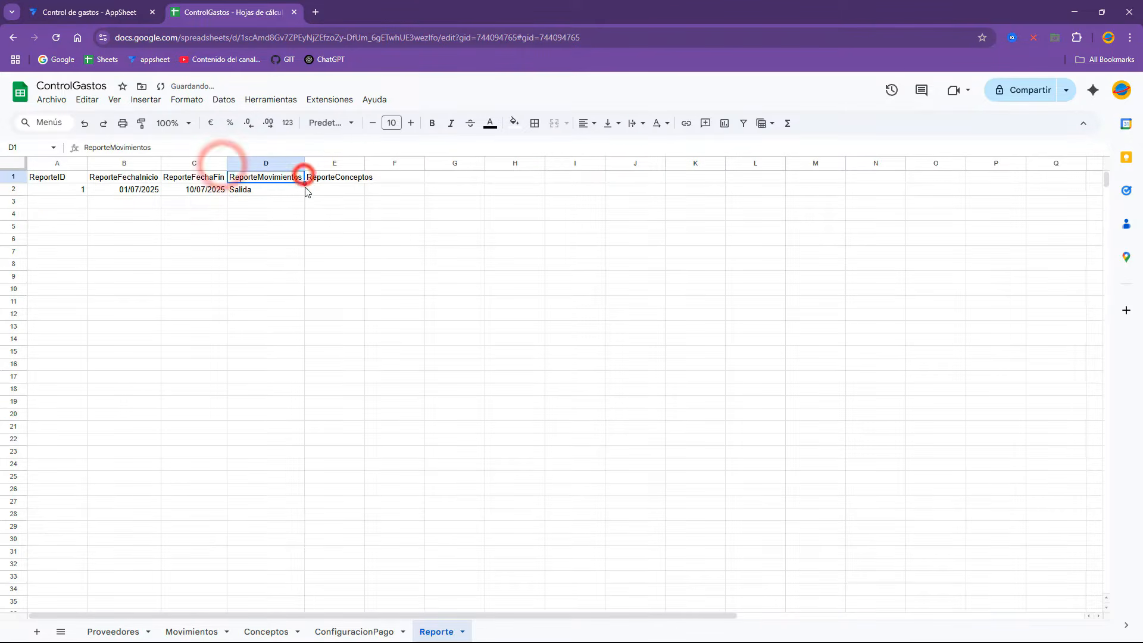
{"action": "left_click", "coordinate": [317, 174]}
{"action": "double_click", "coordinate": [365, 163]}
Step: Review the sample report record in row 2, including its ID, start and end dates, and movement type
{"action": "left_click", "coordinate": [341, 187]}
{"action": "left_click_drag", "start_coordinate": [81, 189], "coordinate": [319, 192]}
{"action": "left_click", "coordinate": [116, 202]}
{"action": "left_click", "coordinate": [67, 191]}
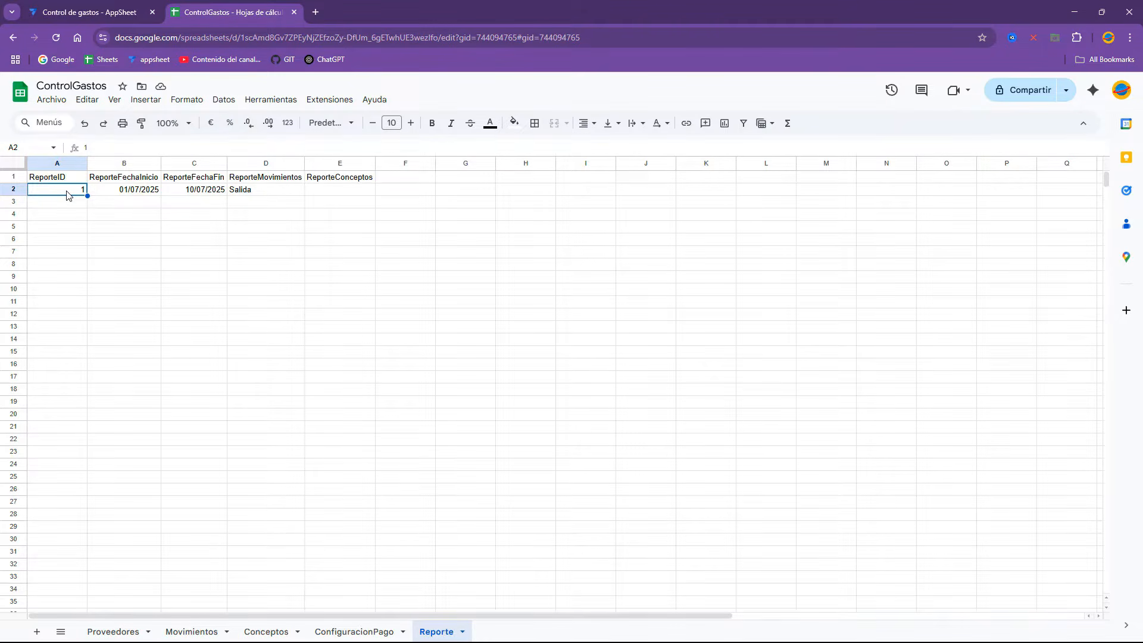
{"action": "left_click", "coordinate": [112, 190]}
{"action": "left_click", "coordinate": [188, 191]}
{"action": "left_click", "coordinate": [137, 193]}
{"action": "left_click", "coordinate": [239, 190]}
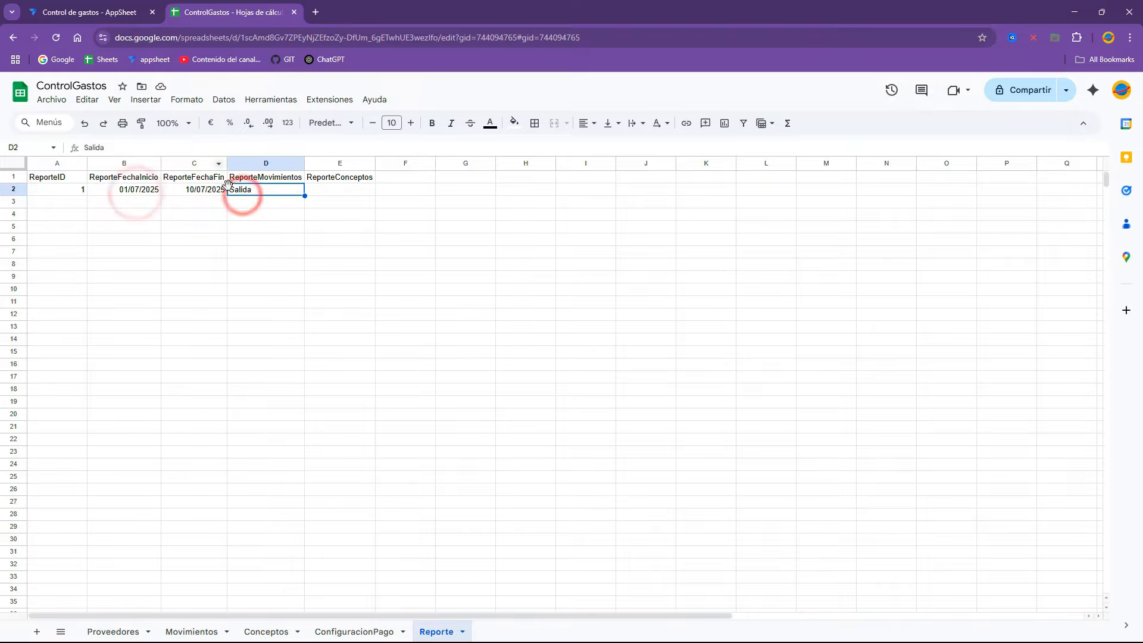
Step: Switch to AppSheet and add the Reporte worksheet of ControlGastos as a new table with updates, adds and deletes allowed
{"action": "left_click", "coordinate": [119, 8]}
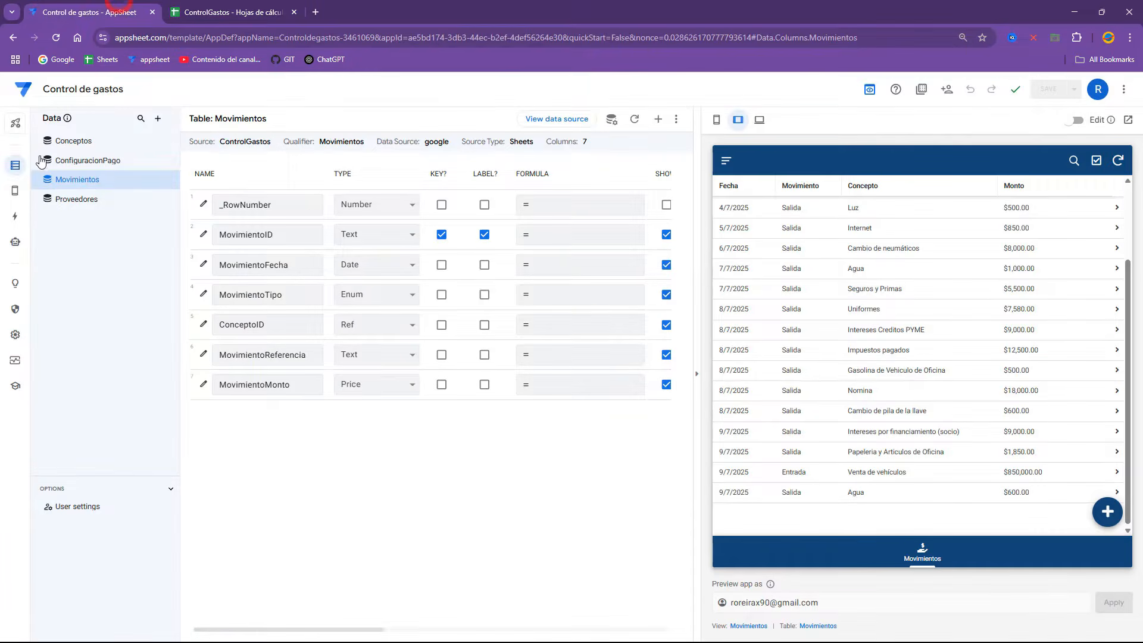
{"action": "left_click", "coordinate": [157, 118]}
{"action": "left_click", "coordinate": [455, 159]}
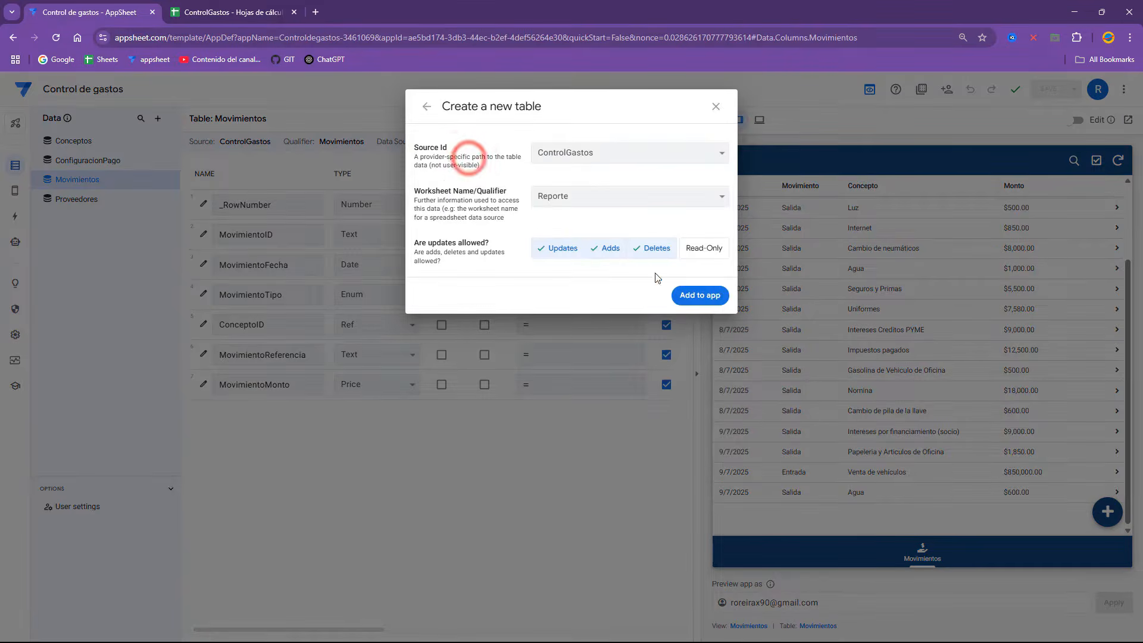
{"action": "left_click", "coordinate": [703, 300]}
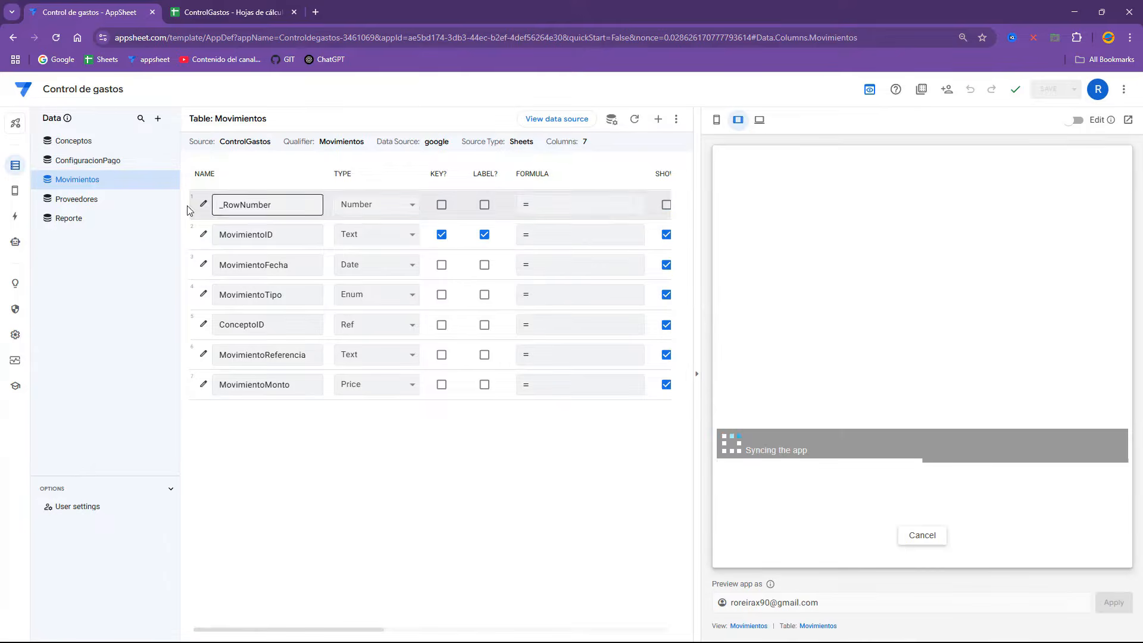
Step: Check the date column types in the Reporte table and set the ReporteMovimientos column's type to Enum
{"action": "left_click", "coordinate": [71, 218]}
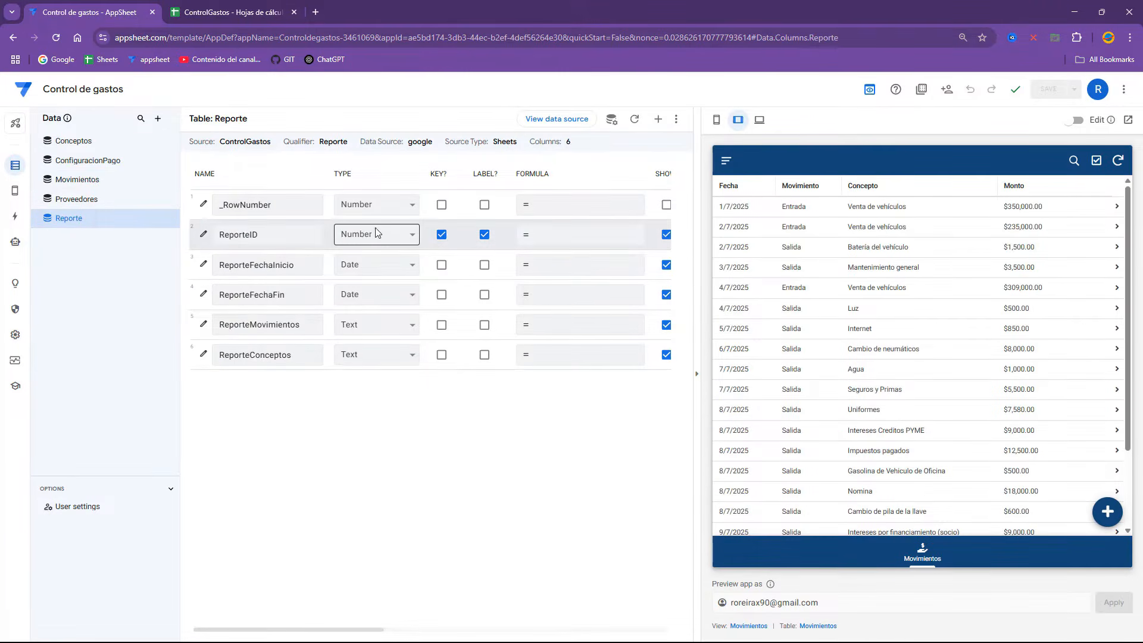
{"action": "left_click", "coordinate": [370, 265]}
{"action": "left_click", "coordinate": [370, 265]}
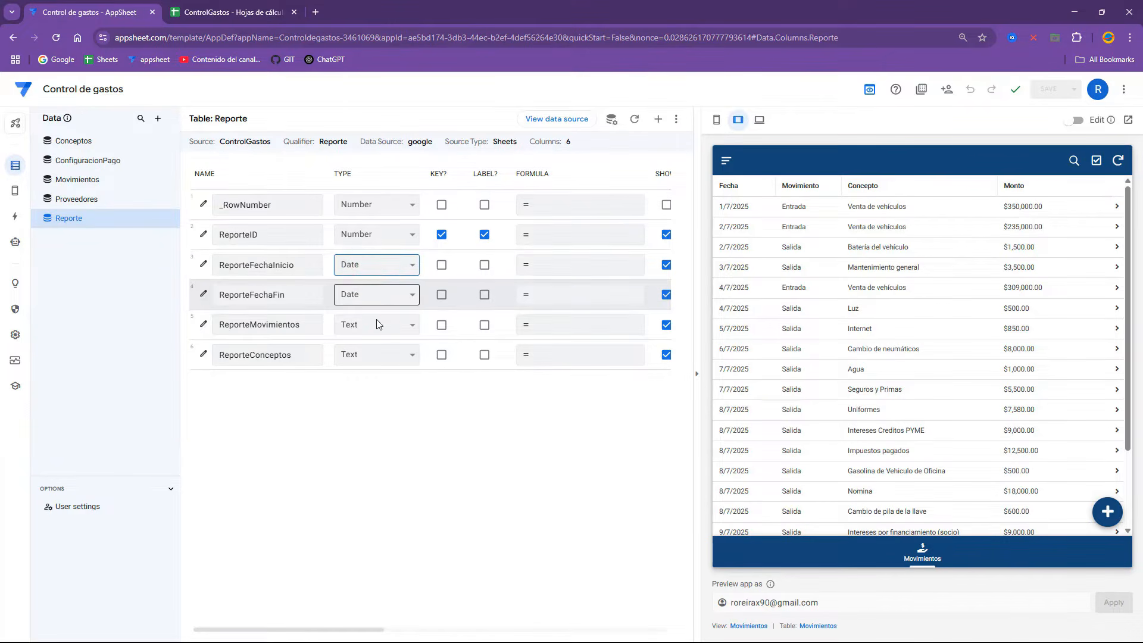
{"action": "left_click", "coordinate": [203, 325]}
{"action": "left_click", "coordinate": [537, 290]}
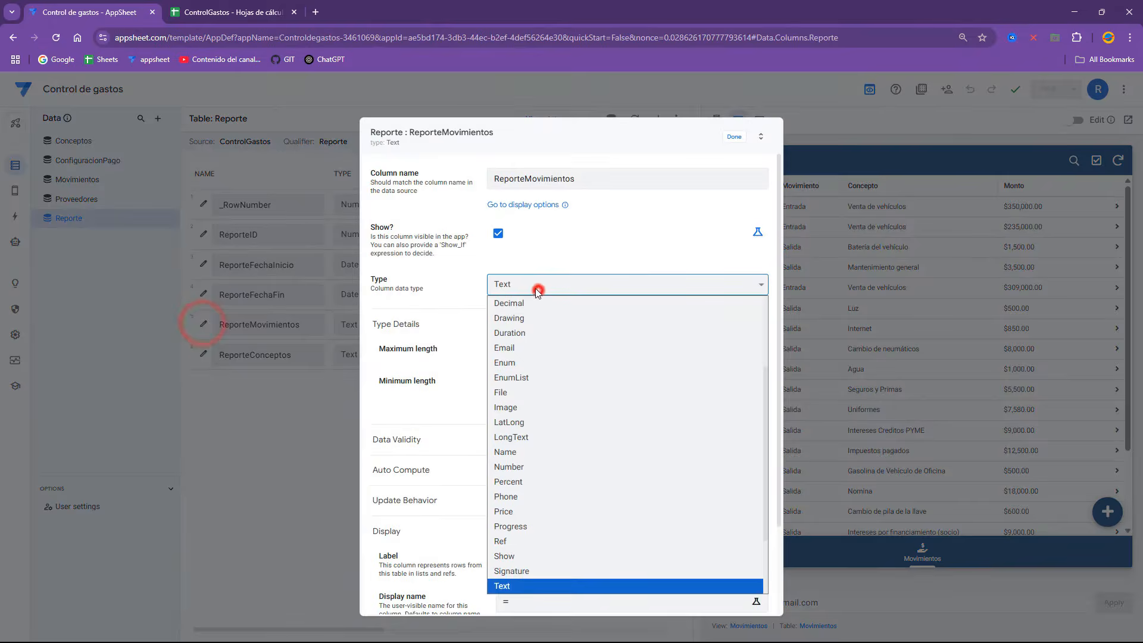
{"action": "type", "text": "enum"}
{"action": "key", "text": "Return"}
Step: Add Entrada and Salida as the allowed values of the ReporteMovimientos column
{"action": "left_click", "coordinate": [517, 357]}
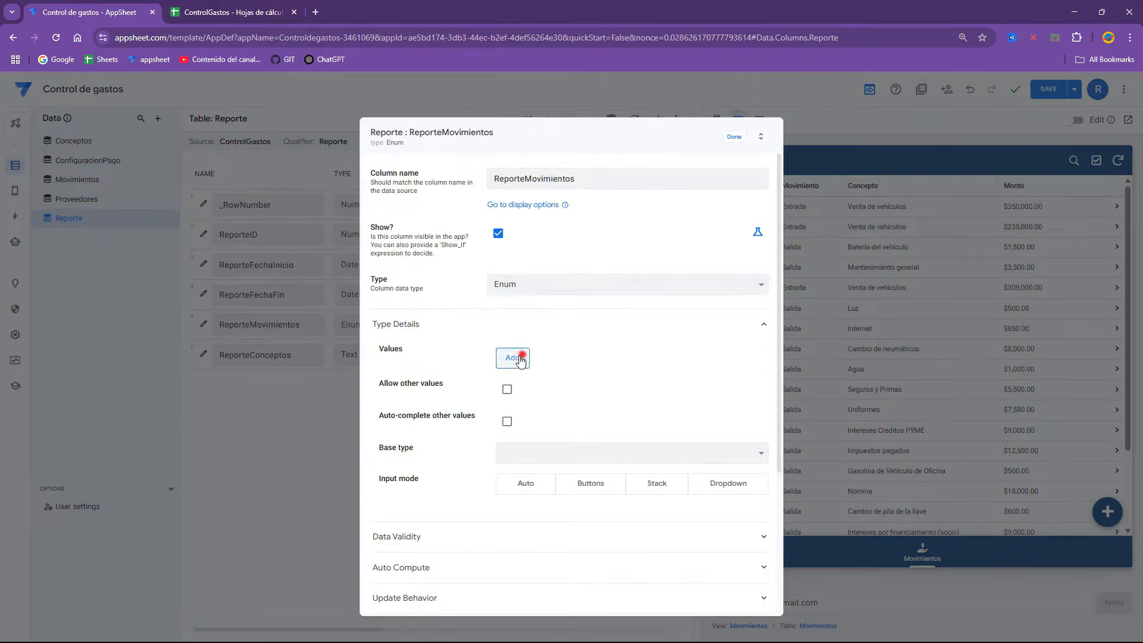
{"action": "left_click", "coordinate": [532, 358]}
{"action": "type", "text": "Entrada"}
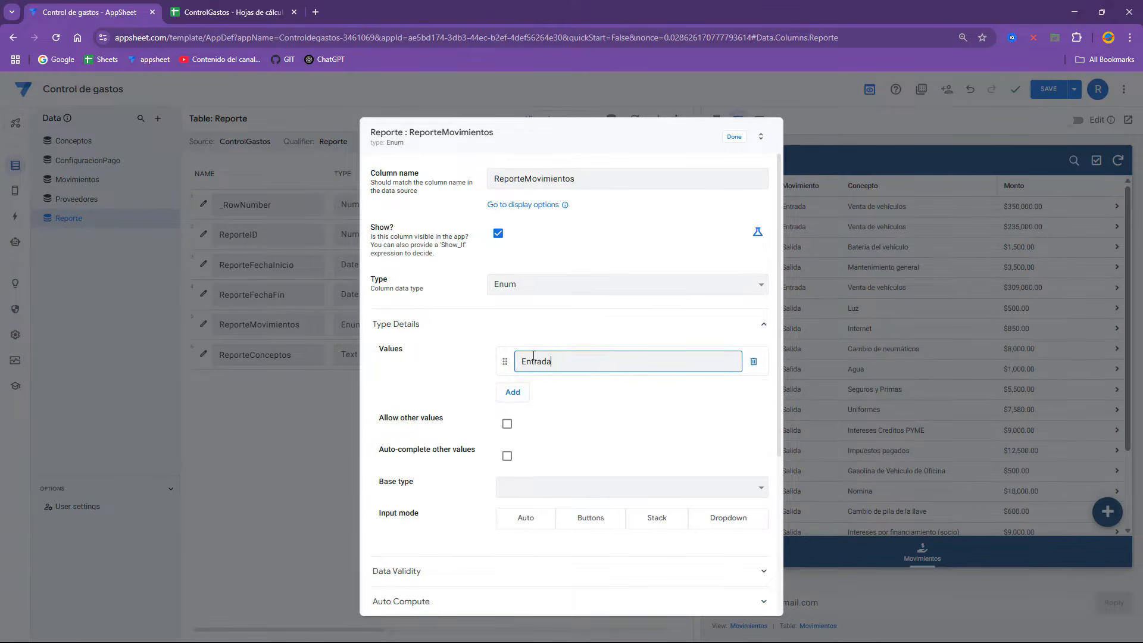
{"action": "left_click", "coordinate": [512, 391]}
{"action": "left_click", "coordinate": [555, 391]}
{"action": "type", "text": "Salida"}
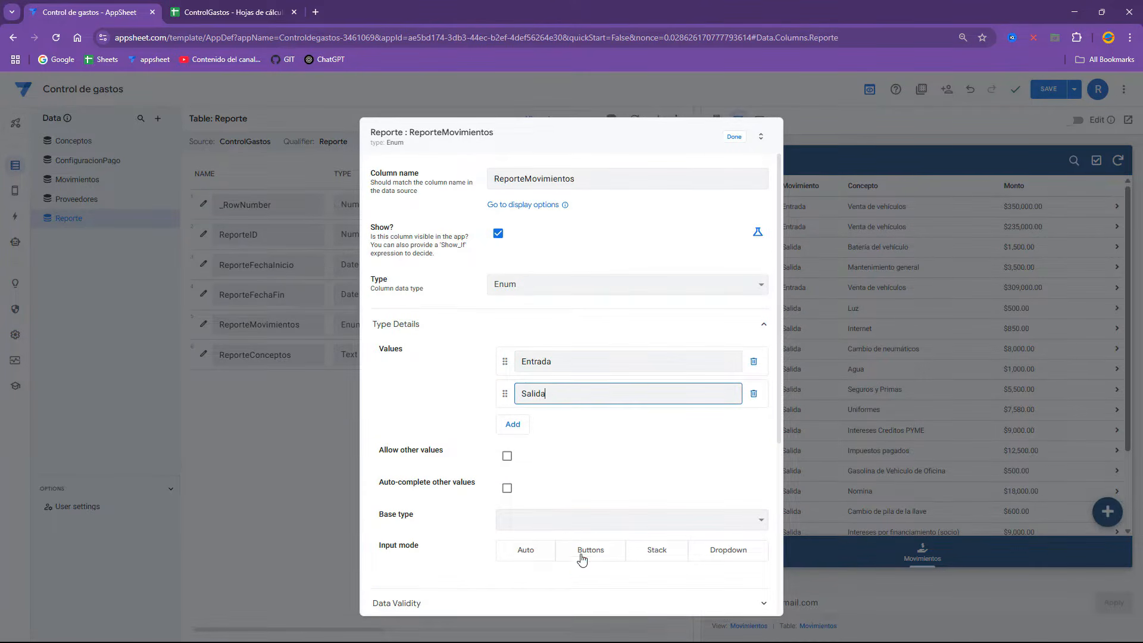
Step: Set the ReporteMovimientos input mode to Buttons and the ReporteConceptos column type to EnumList, saving the app
{"action": "left_click", "coordinate": [582, 551]}
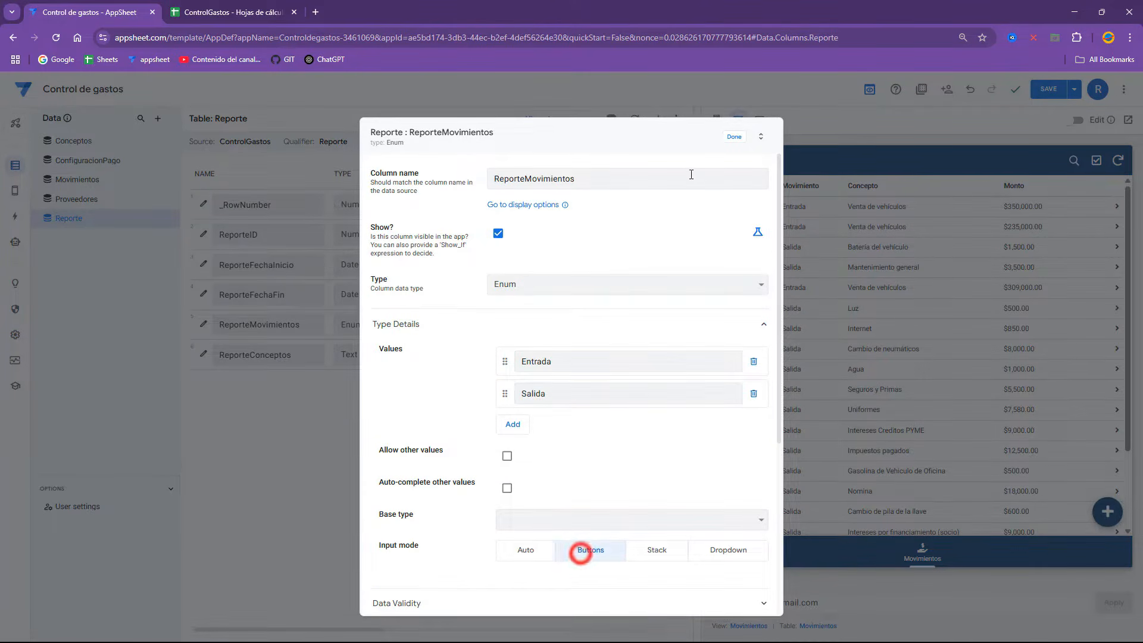
{"action": "left_click", "coordinate": [735, 136]}
{"action": "left_click", "coordinate": [349, 360]}
{"action": "key", "text": "e"}
{"action": "left_click", "coordinate": [383, 127]}
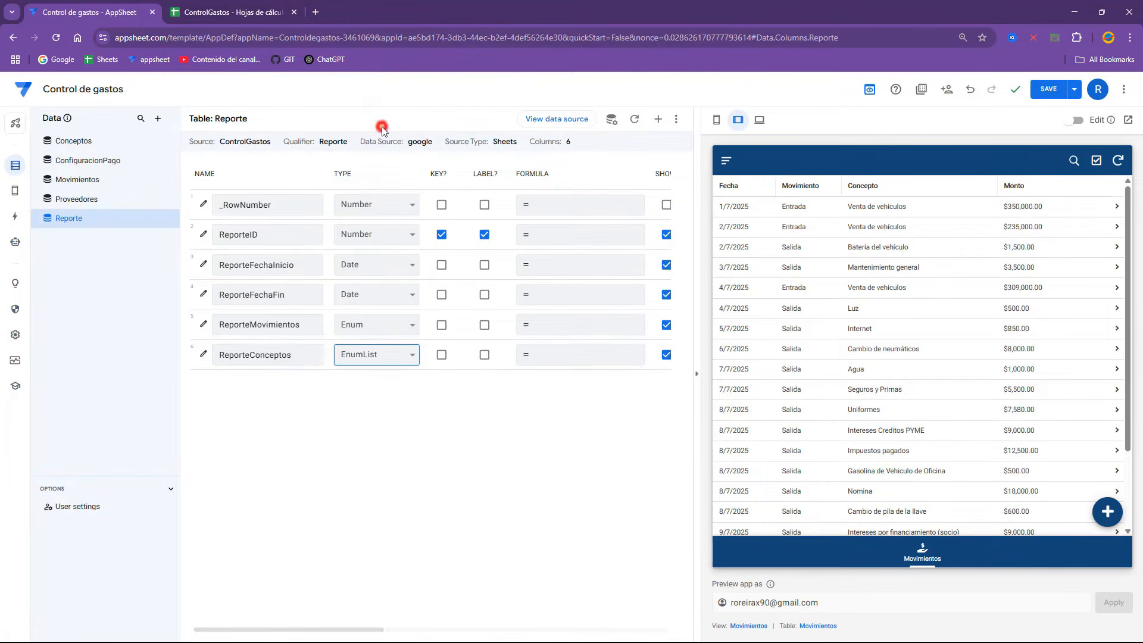
{"action": "left_click", "coordinate": [1043, 89]}
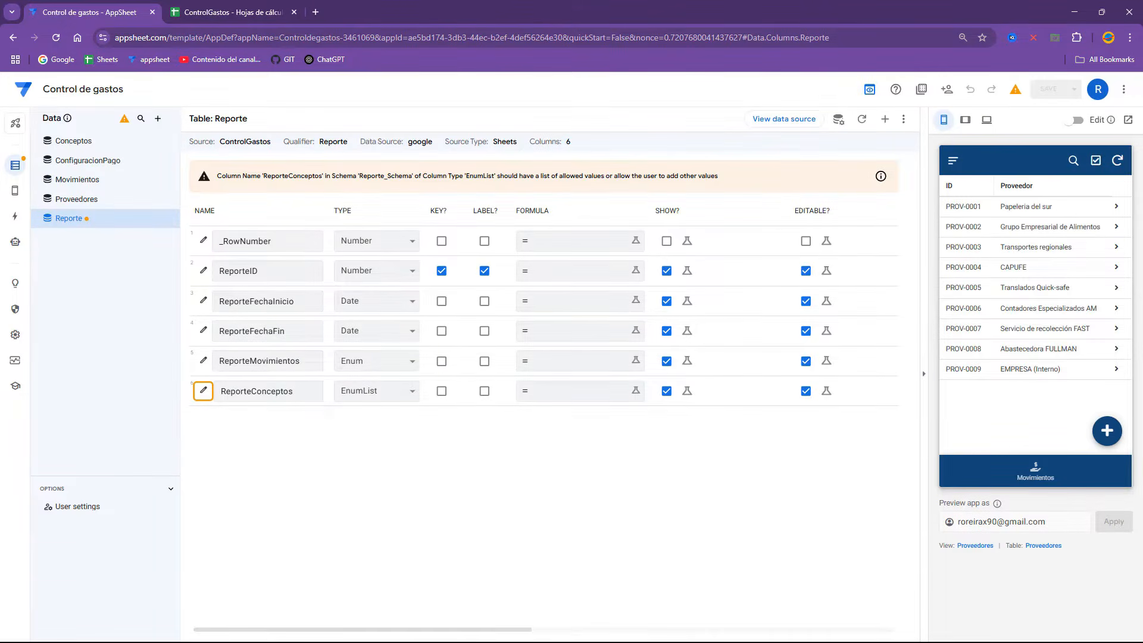
Step: Create a primary navigation view named Reporte for the Reporte table, using the detail view type
{"action": "left_click", "coordinate": [14, 189]}
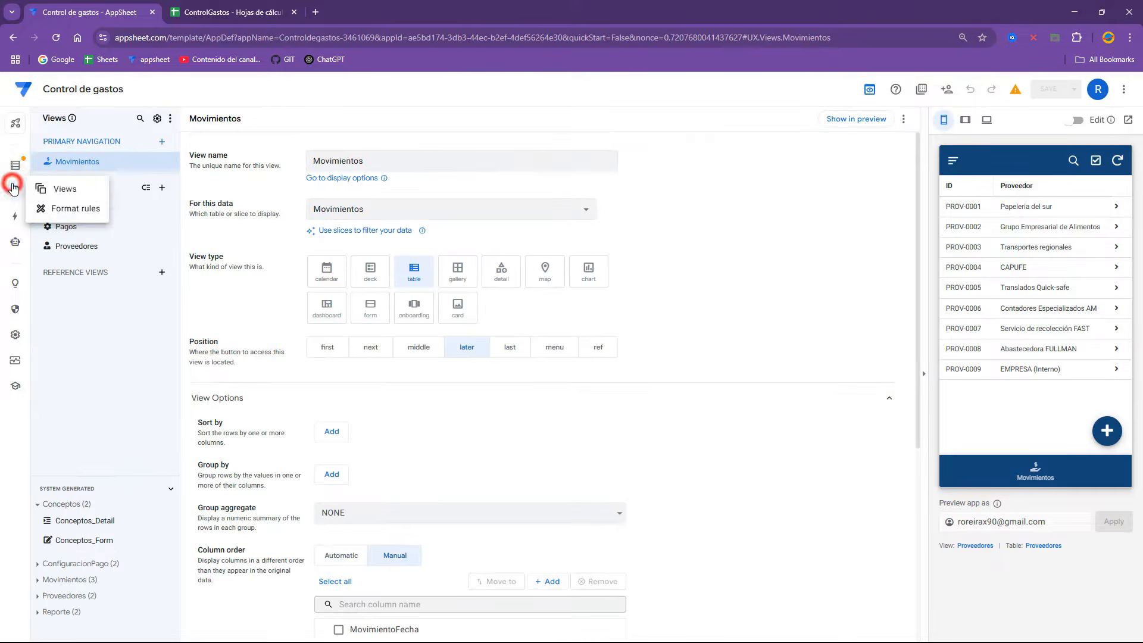
{"action": "left_click", "coordinate": [163, 143]}
{"action": "left_click", "coordinate": [421, 442]}
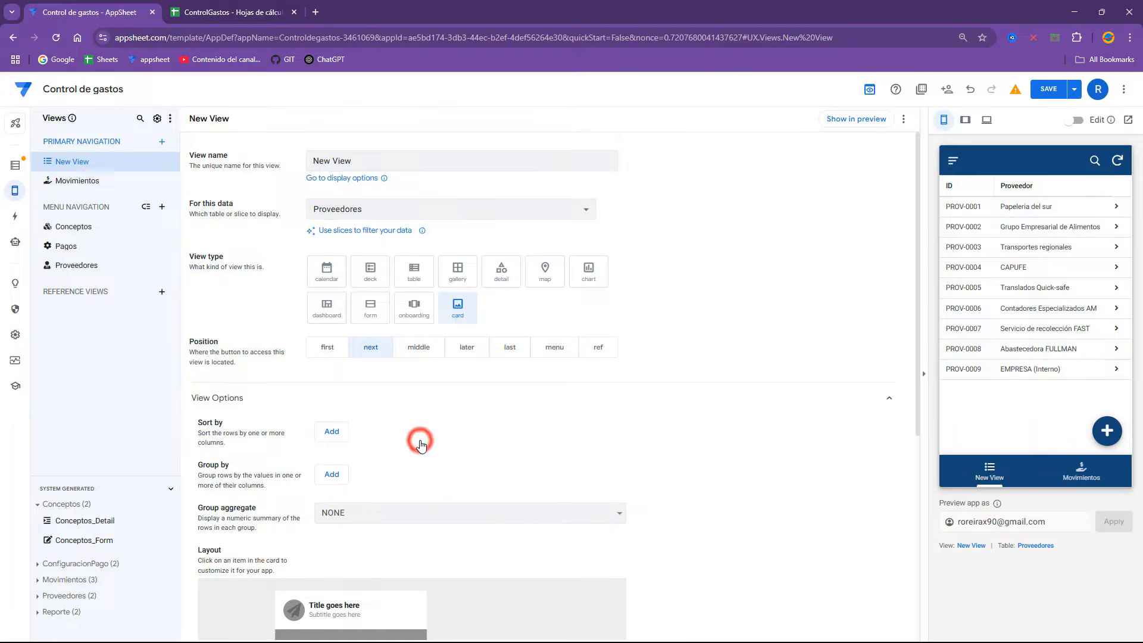
{"action": "triple_click", "coordinate": [382, 161]}
{"action": "type", "text": "re"}
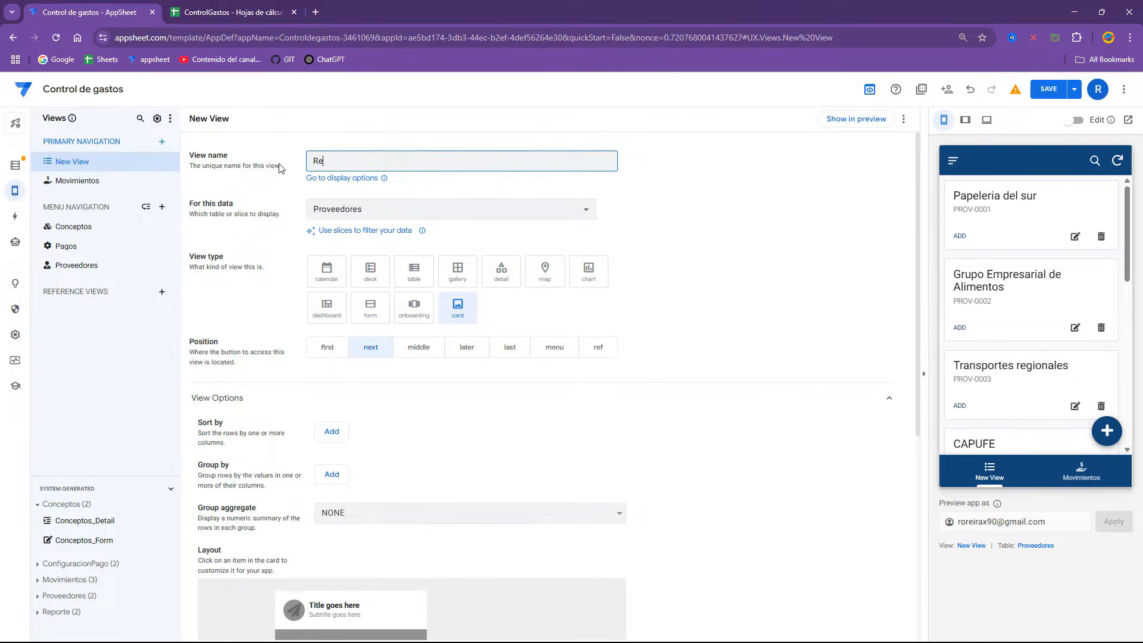
{"action": "left_click", "coordinate": [360, 206]}
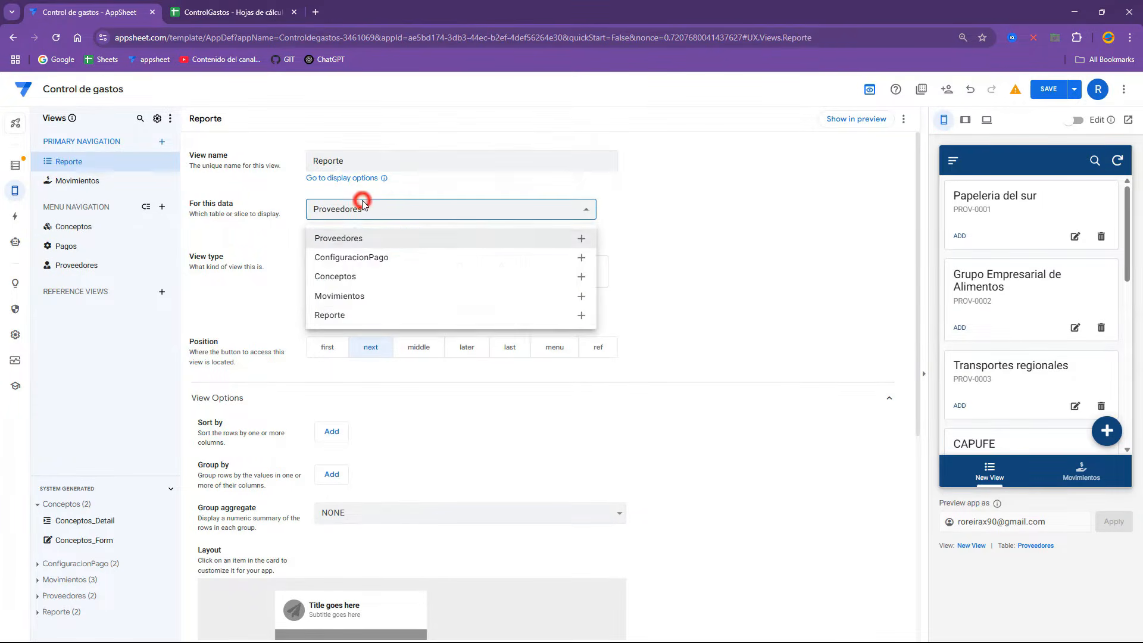
{"action": "left_click", "coordinate": [334, 318]}
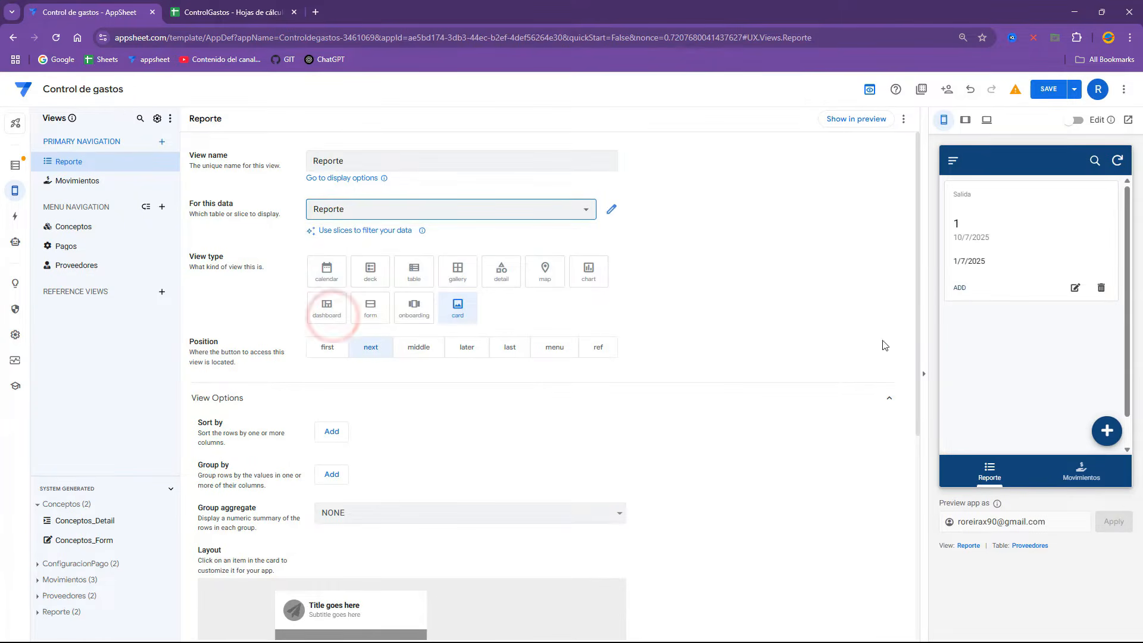
{"action": "scroll", "coordinate": [375, 304], "scroll_direction": "down", "scroll_amount": 3}
{"action": "scroll", "coordinate": [410, 245], "scroll_direction": "up", "scroll_amount": 3}
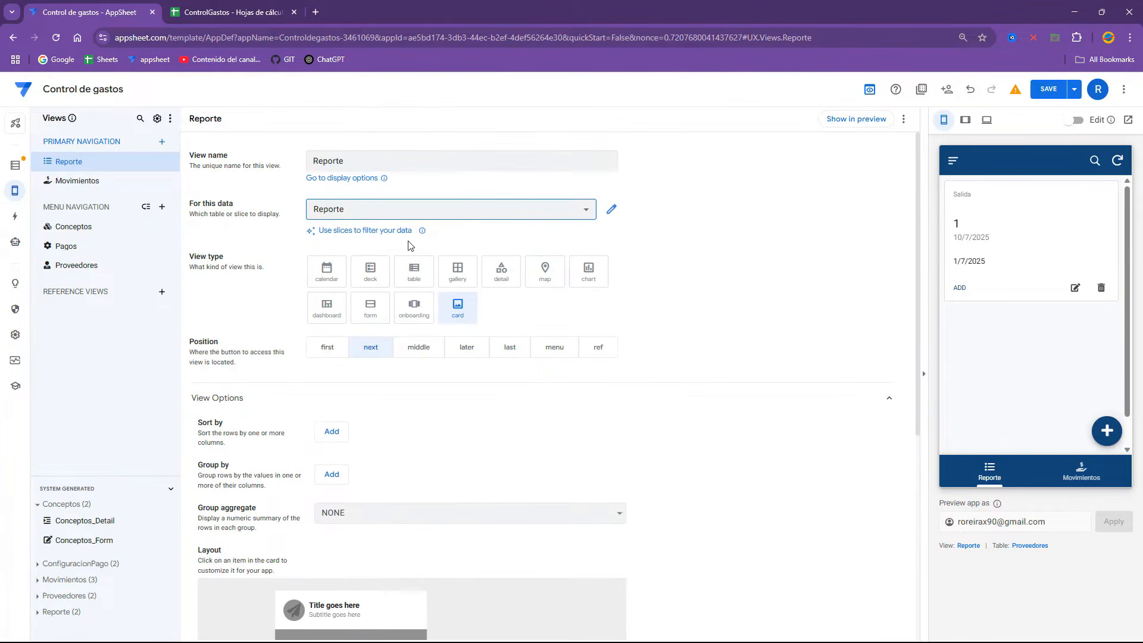
{"action": "left_click", "coordinate": [500, 270]}
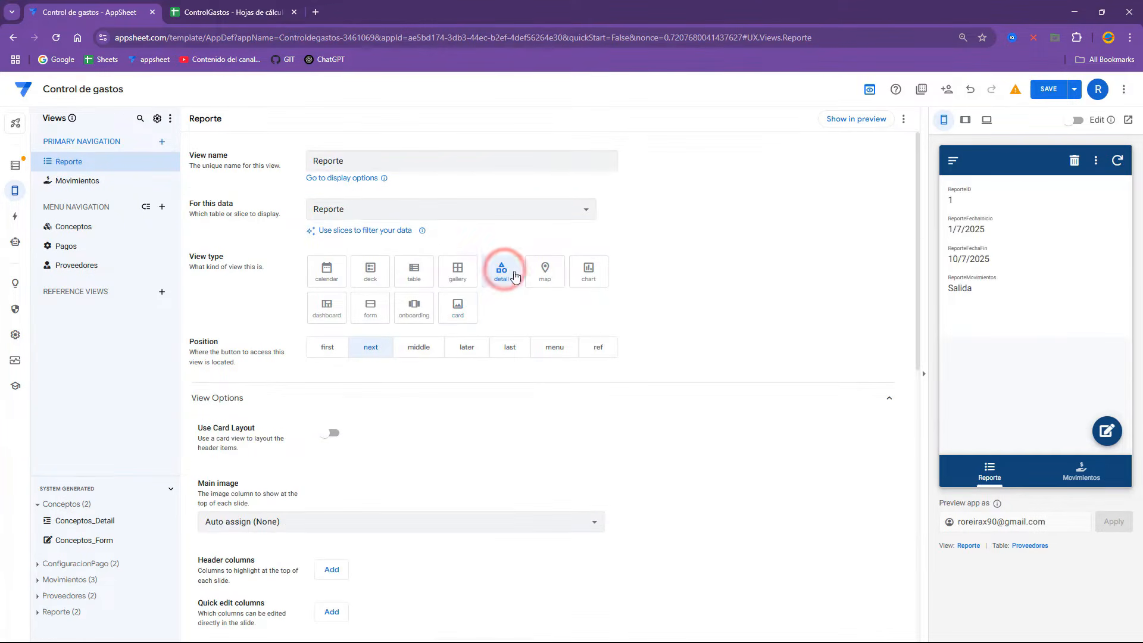
Step: Search the Reporte view's icons for "data" and assign the table icon
{"action": "scroll", "coordinate": [324, 399], "scroll_direction": "down", "scroll_amount": 9}
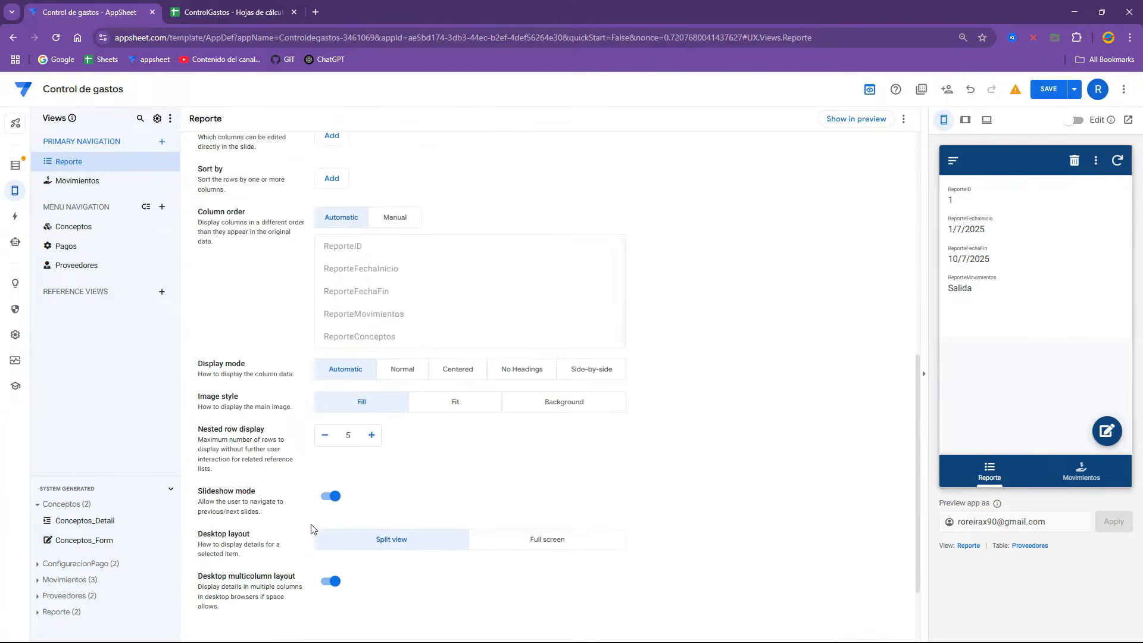
{"action": "left_click", "coordinate": [214, 555]}
{"action": "scroll", "coordinate": [215, 555], "scroll_direction": "down", "scroll_amount": 2}
{"action": "left_click", "coordinate": [379, 471]}
{"action": "type", "text": "data"}
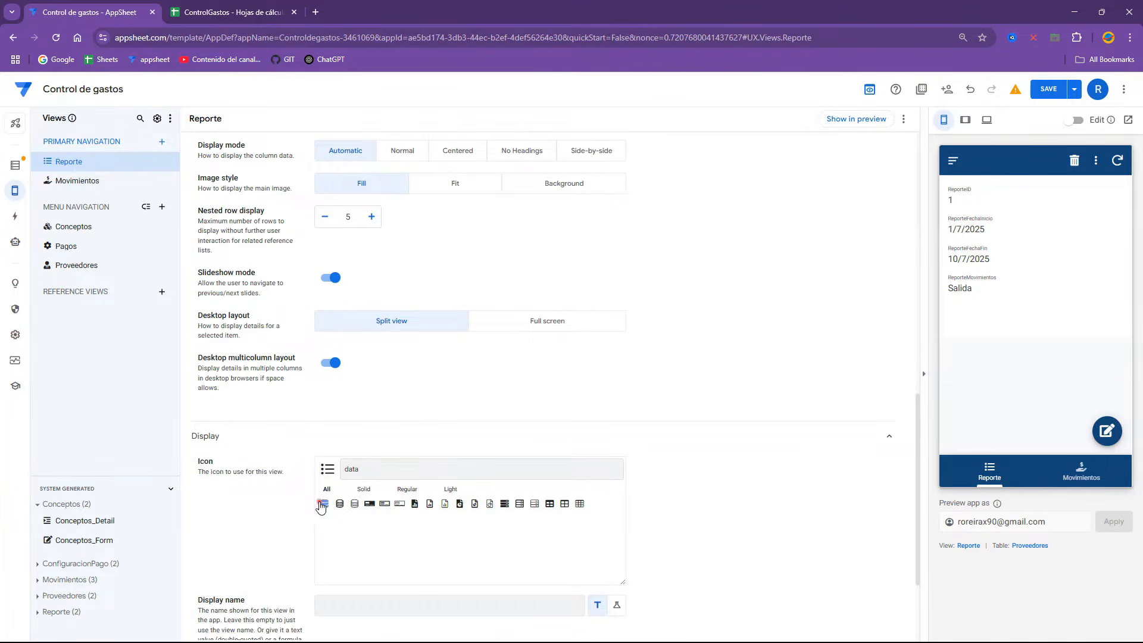
{"action": "scroll", "coordinate": [361, 527], "scroll_direction": "up", "scroll_amount": 2}
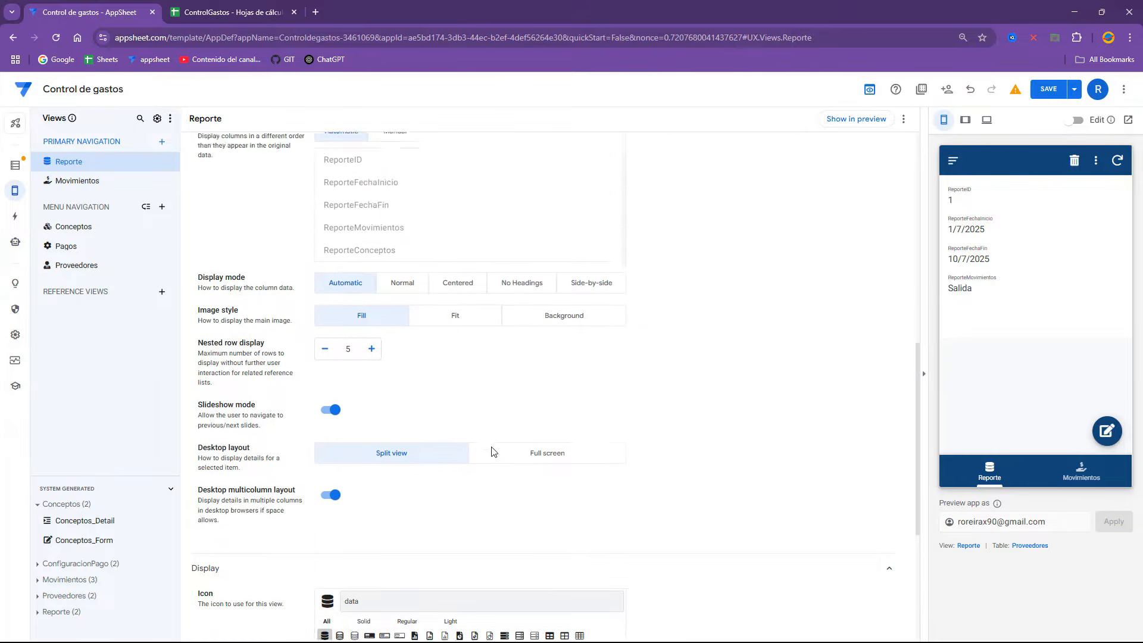
{"action": "left_click", "coordinate": [549, 563]}
Step: Compare the Automatic and Side-by-side display modes of the Reporte view and choose Side-by-side
{"action": "scroll", "coordinate": [378, 391], "scroll_direction": "up", "scroll_amount": 2}
{"action": "scroll", "coordinate": [374, 411], "scroll_direction": "up", "scroll_amount": 7}
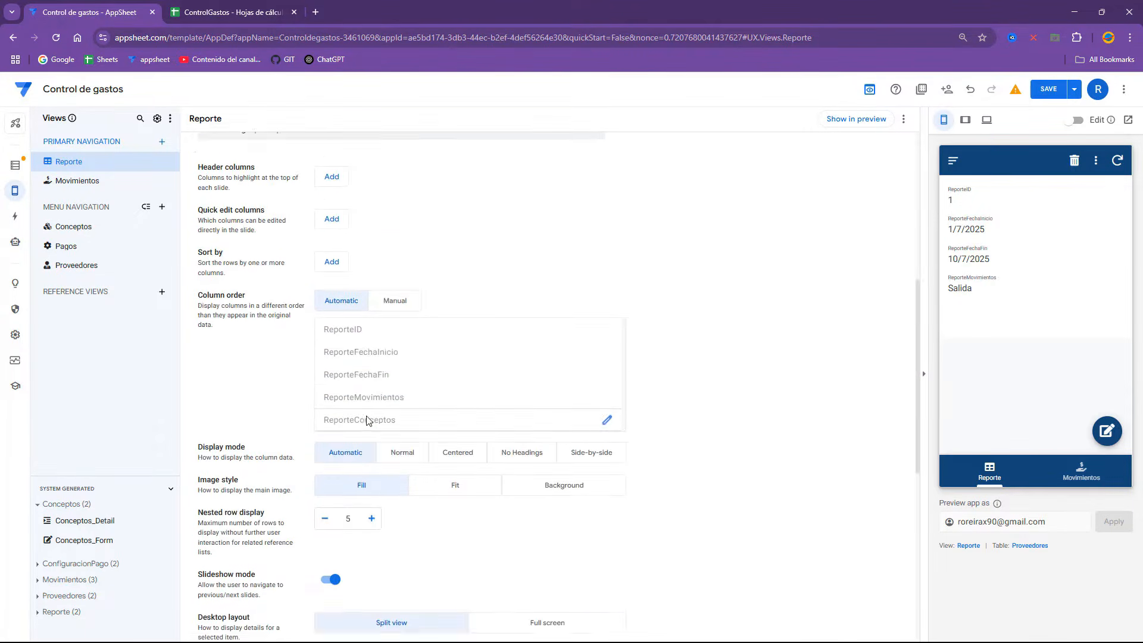
{"action": "scroll", "coordinate": [388, 451], "scroll_direction": "down", "scroll_amount": 2}
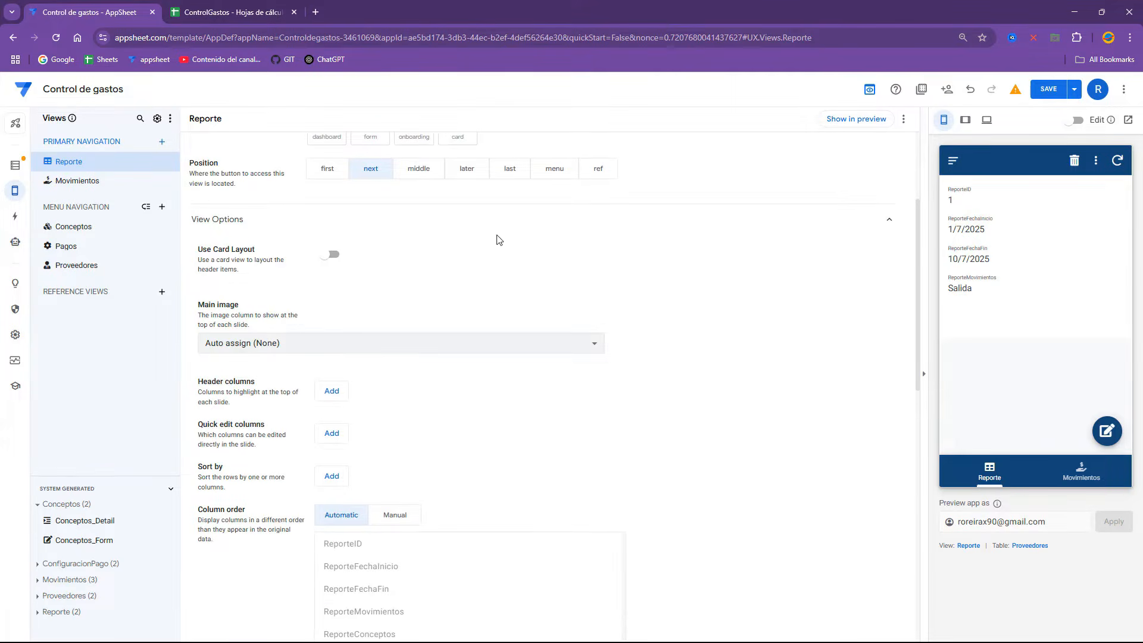
{"action": "scroll", "coordinate": [601, 397], "scroll_direction": "down", "scroll_amount": 5}
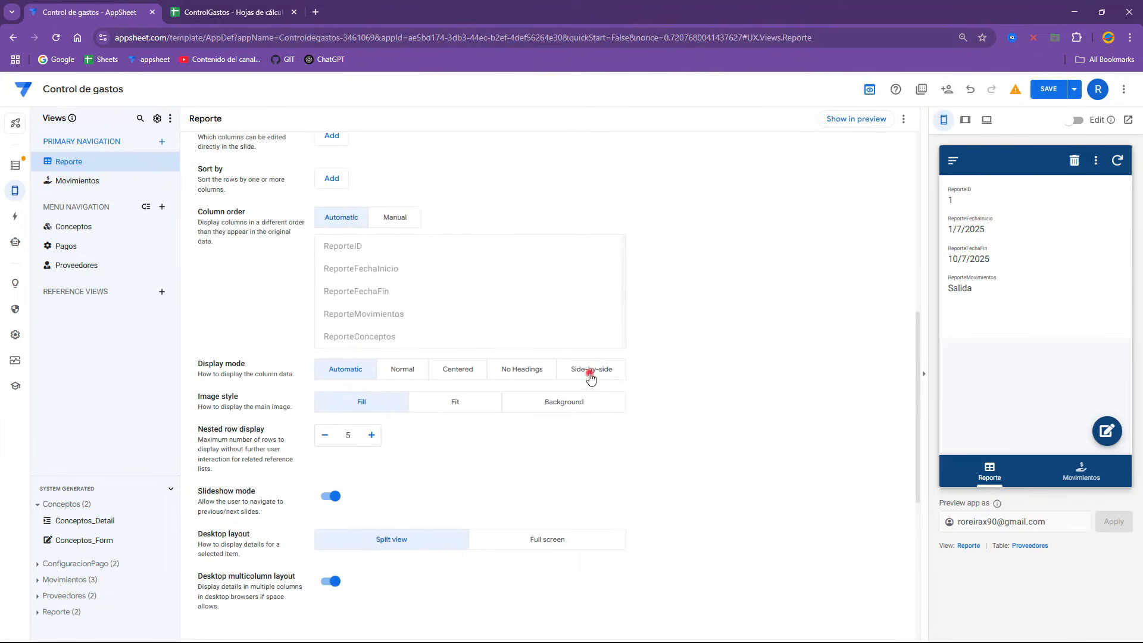
{"action": "left_click", "coordinate": [590, 373]}
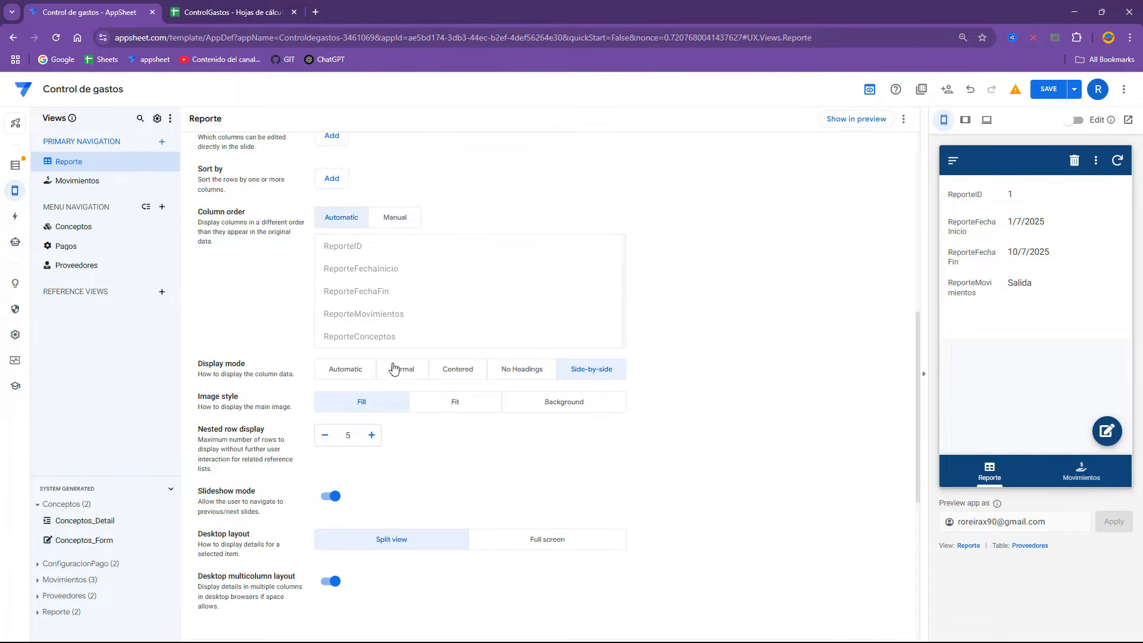
{"action": "left_click", "coordinate": [364, 373]}
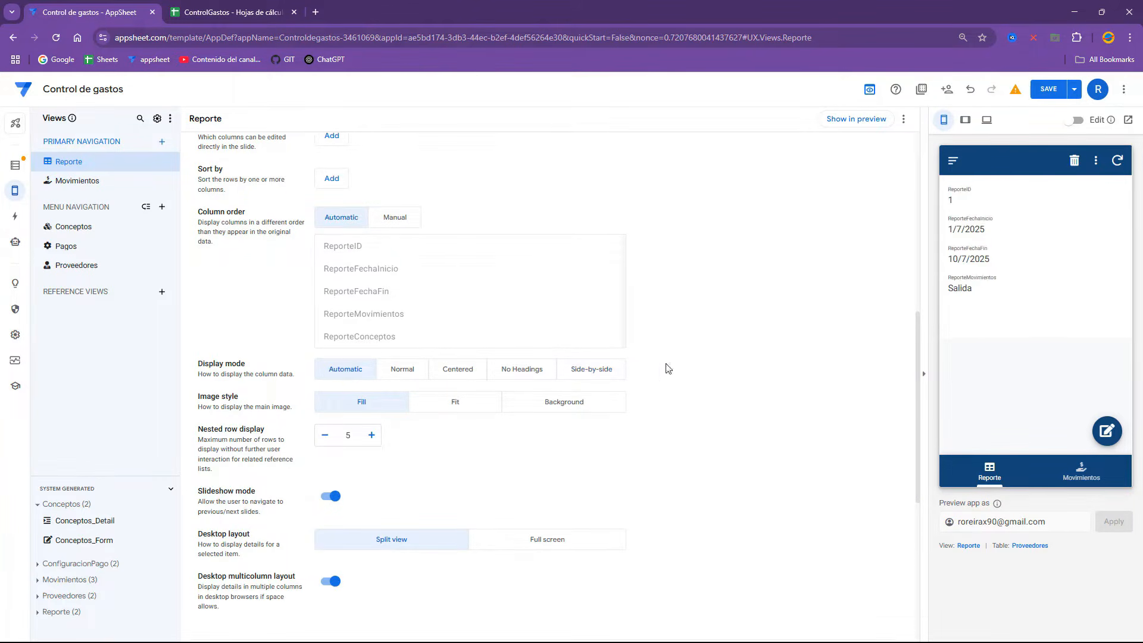
{"action": "left_click", "coordinate": [598, 369]}
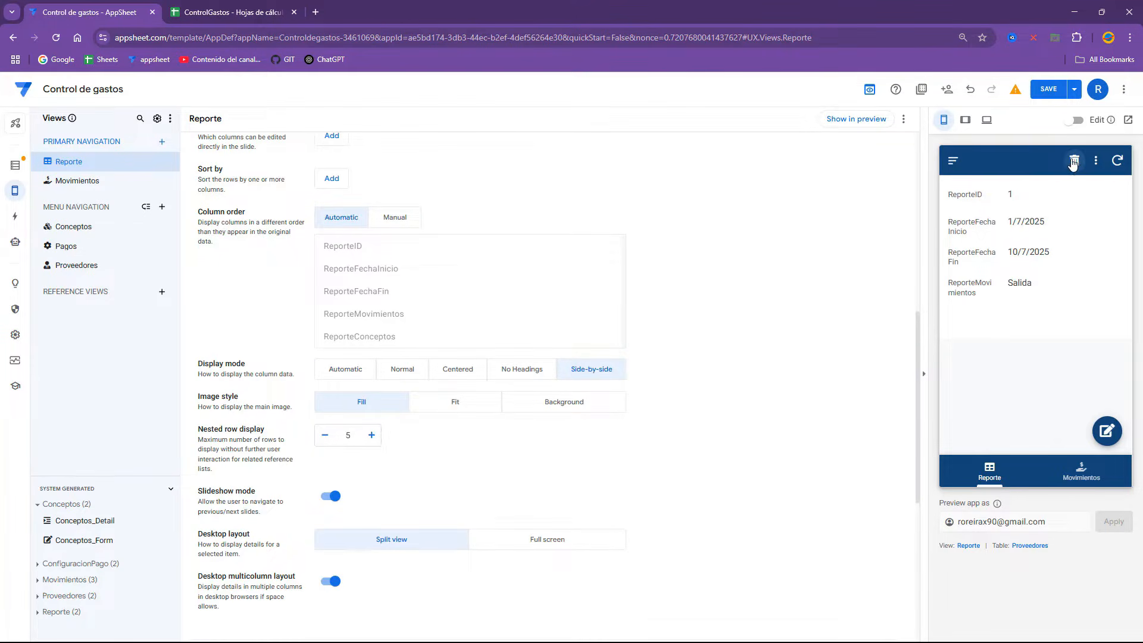
Step: Set the position of the Reporte table's Delete and Edit actions to Hide
{"action": "left_click", "coordinate": [13, 218]}
{"action": "left_click", "coordinate": [40, 250]}
{"action": "left_click", "coordinate": [43, 269]}
{"action": "left_click", "coordinate": [63, 301]}
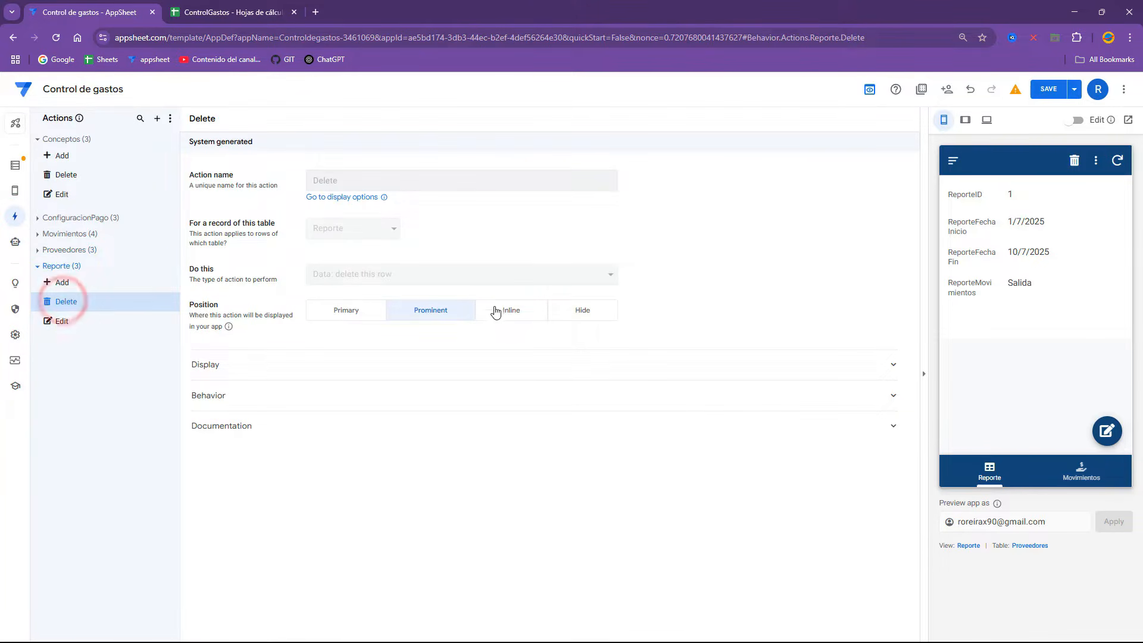
{"action": "left_click", "coordinate": [575, 321]}
{"action": "left_click", "coordinate": [66, 324]}
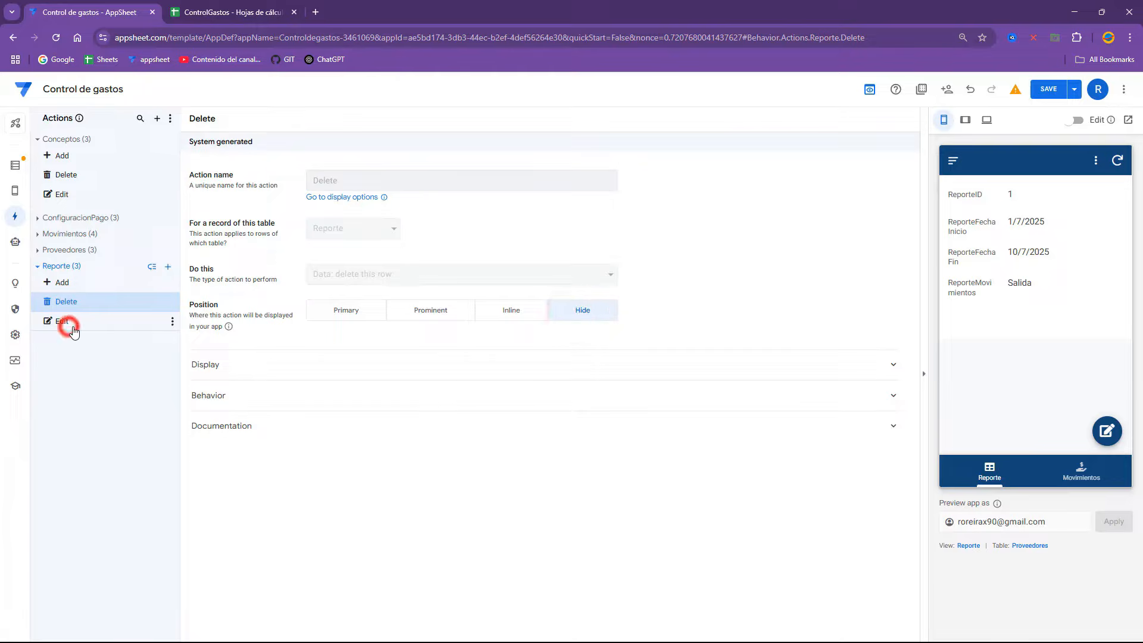
{"action": "left_click", "coordinate": [581, 356]}
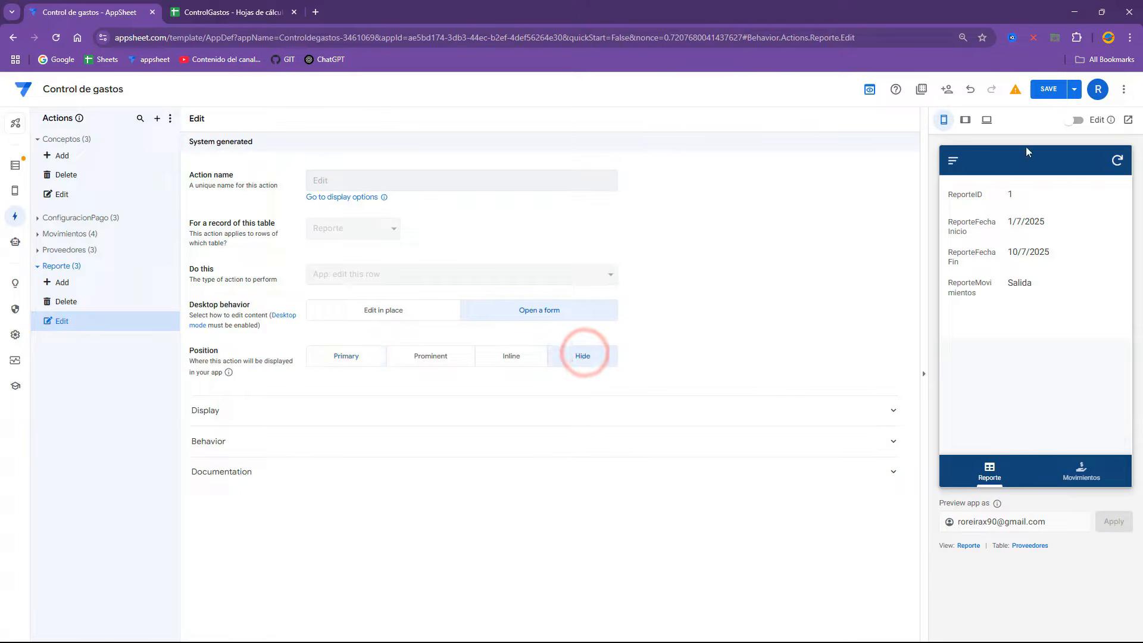
Step: Add ReporteFechaInicio, ReporteFechaFin, ReporteMovimientos and ReporteConceptos as quick edit columns of the Reporte view
{"action": "left_click", "coordinate": [968, 544]}
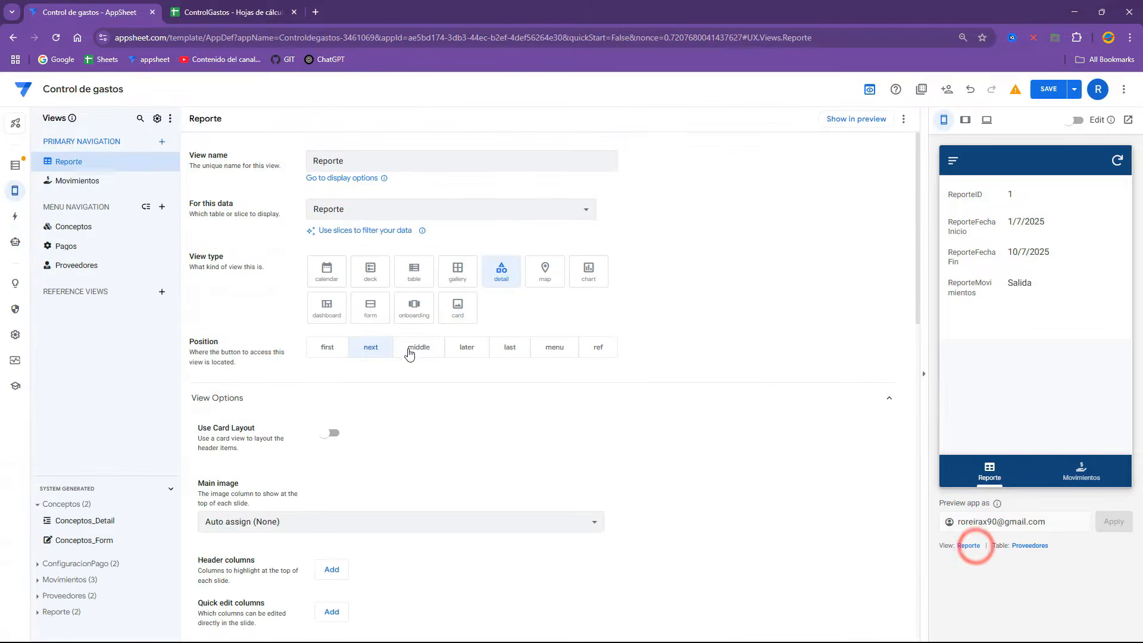
{"action": "scroll", "coordinate": [311, 405], "scroll_direction": "down", "scroll_amount": 5}
{"action": "scroll", "coordinate": [311, 410], "scroll_direction": "down", "scroll_amount": 1}
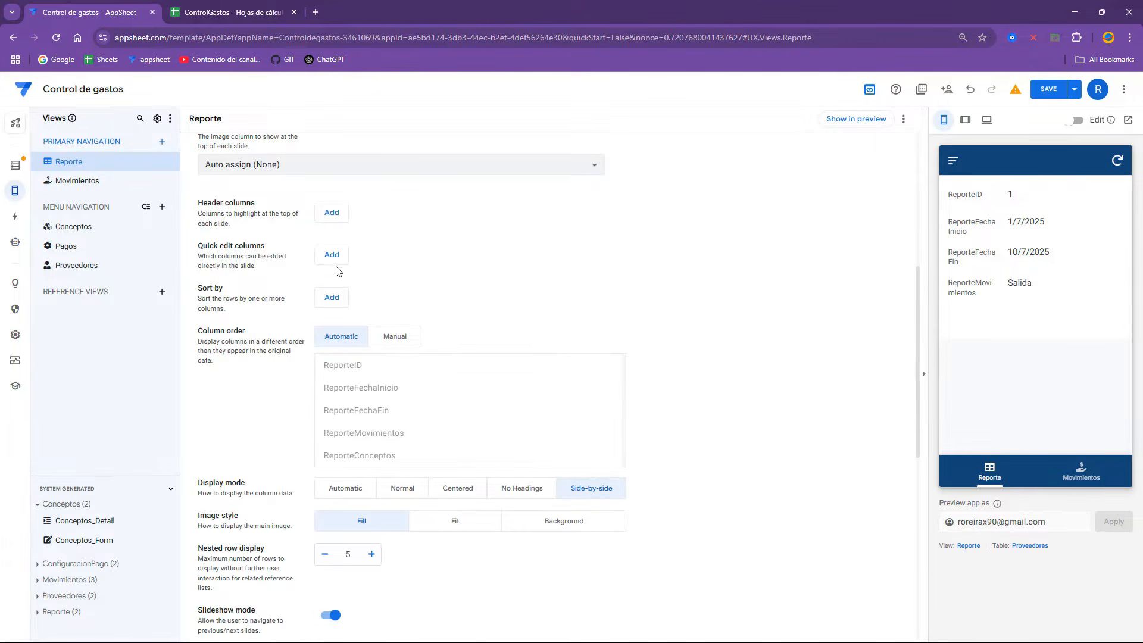
{"action": "left_click", "coordinate": [335, 257]}
{"action": "left_click", "coordinate": [342, 257]}
{"action": "left_click", "coordinate": [396, 284]}
{"action": "left_click", "coordinate": [340, 288]}
{"action": "left_click", "coordinate": [391, 325]}
{"action": "left_click", "coordinate": [331, 360]}
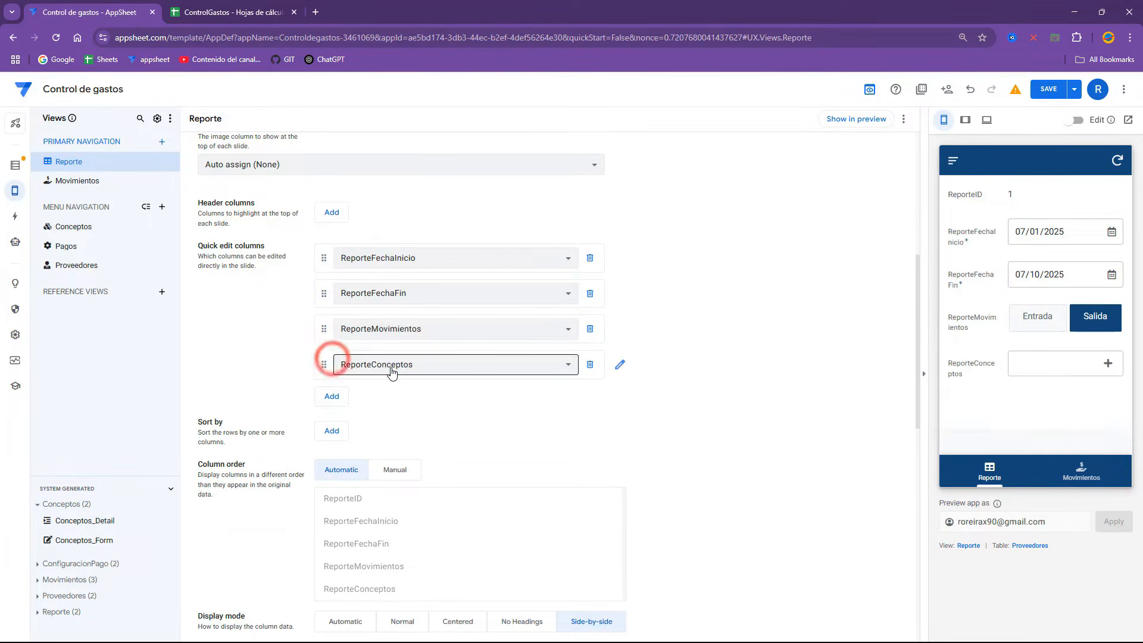
Step: Make the Reporte view's column order Manual and remove the ReporteID column from it
{"action": "scroll", "coordinate": [367, 460], "scroll_direction": "down", "scroll_amount": 2}
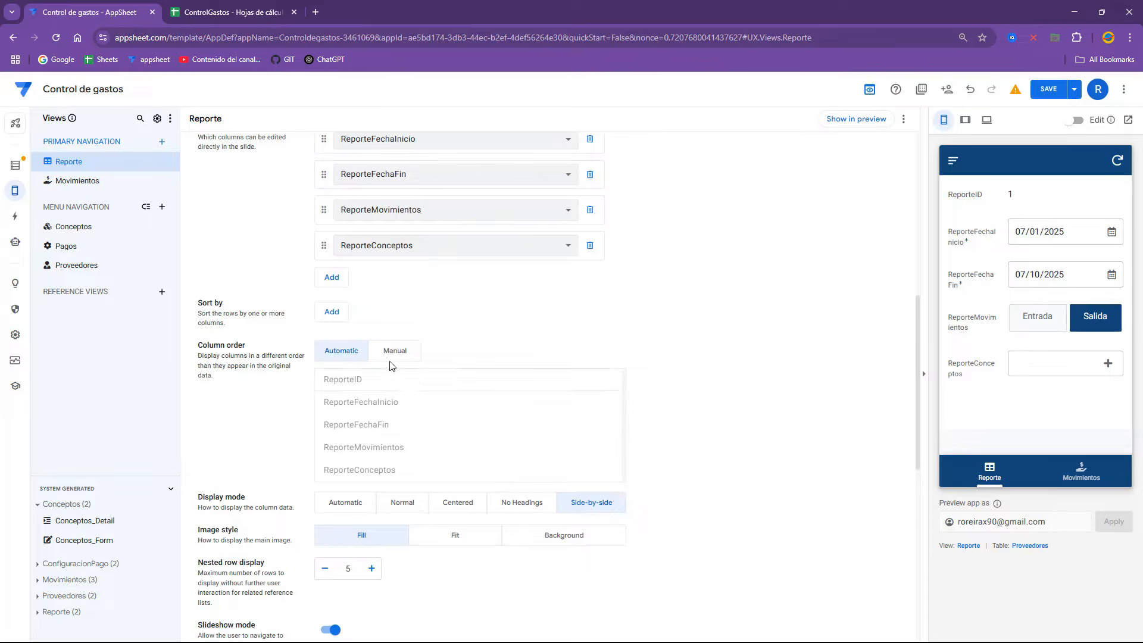
{"action": "left_click", "coordinate": [393, 351]}
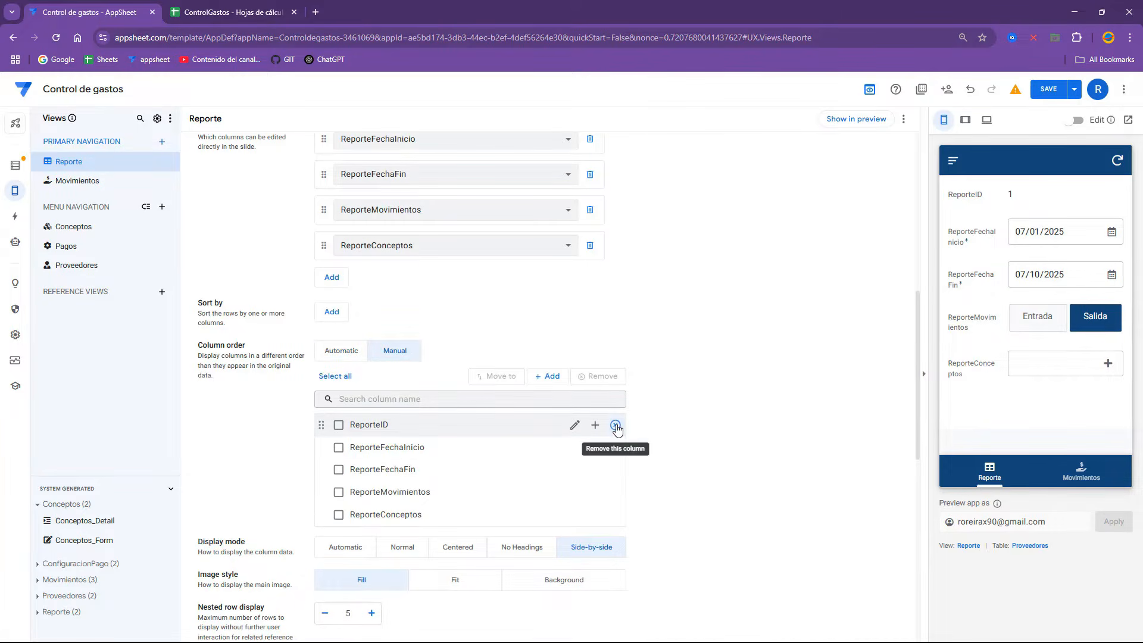
{"action": "left_click", "coordinate": [616, 426]}
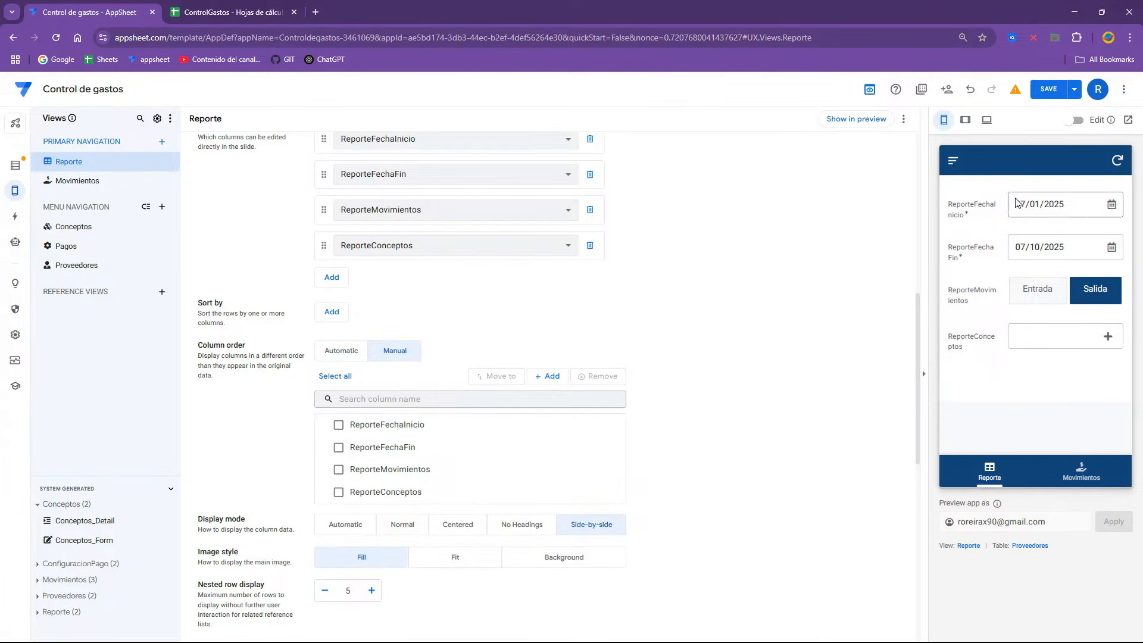
Step: Save the app and open the Reporte view in the tablet preview
{"action": "left_click", "coordinate": [1057, 98]}
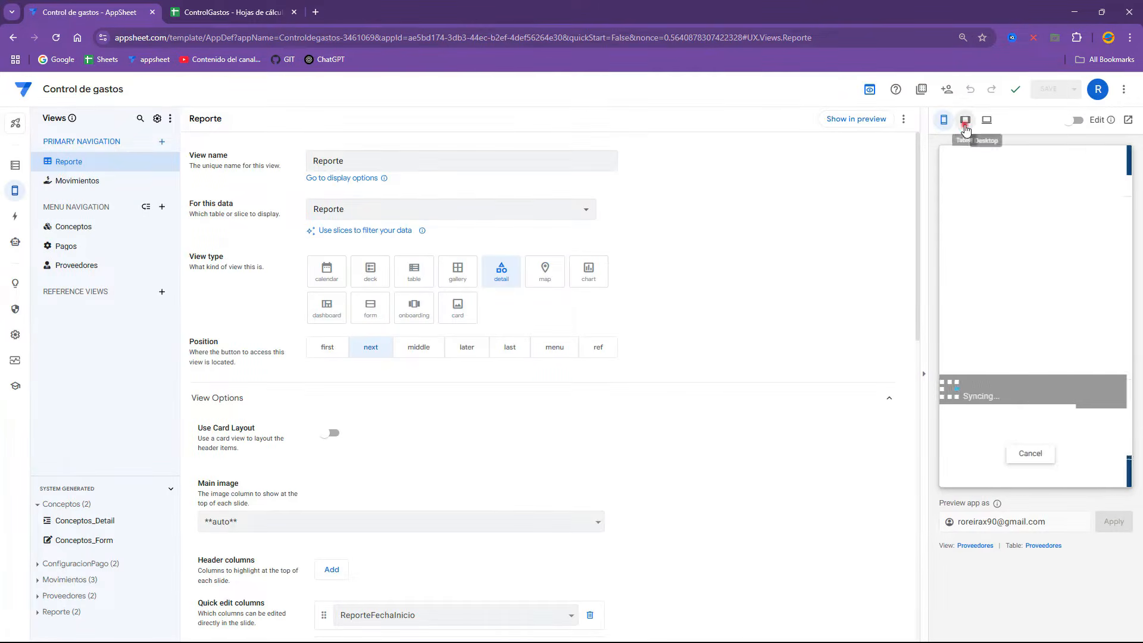
{"action": "left_click", "coordinate": [964, 124]}
{"action": "left_click", "coordinate": [816, 542]}
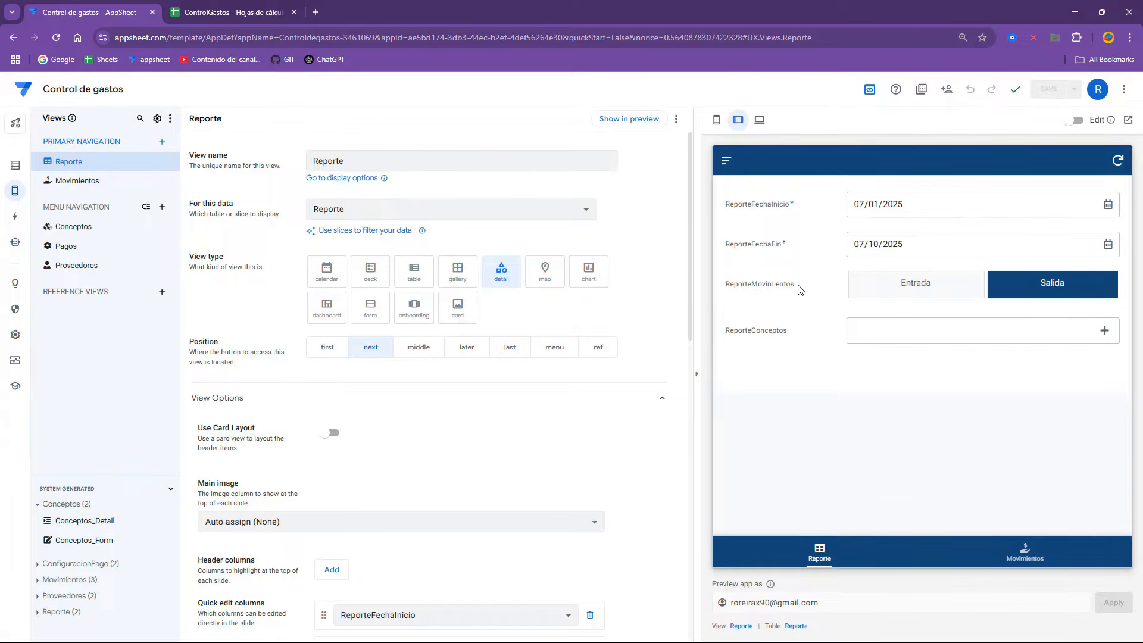
Step: Set the display name of the ReporteID column in the Reporte table to ID
{"action": "left_click", "coordinate": [796, 626]}
{"action": "left_click", "coordinate": [368, 628]}
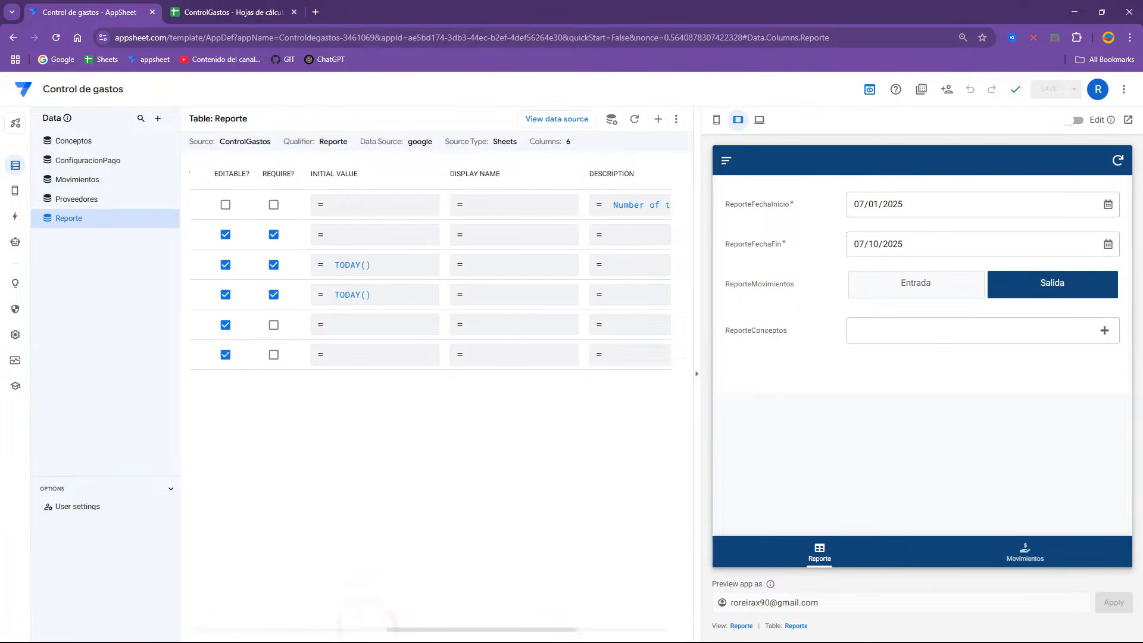
{"action": "left_click", "coordinate": [480, 233]}
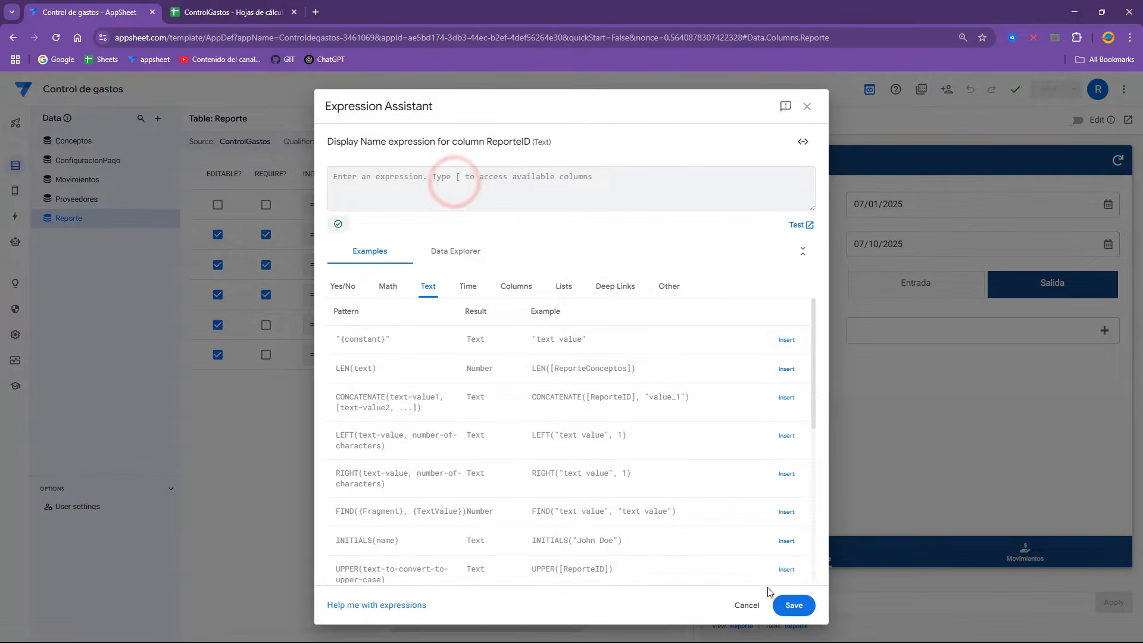
{"action": "left_click", "coordinate": [785, 605]}
{"action": "left_click", "coordinate": [500, 234]}
{"action": "type", "text": "ID"}
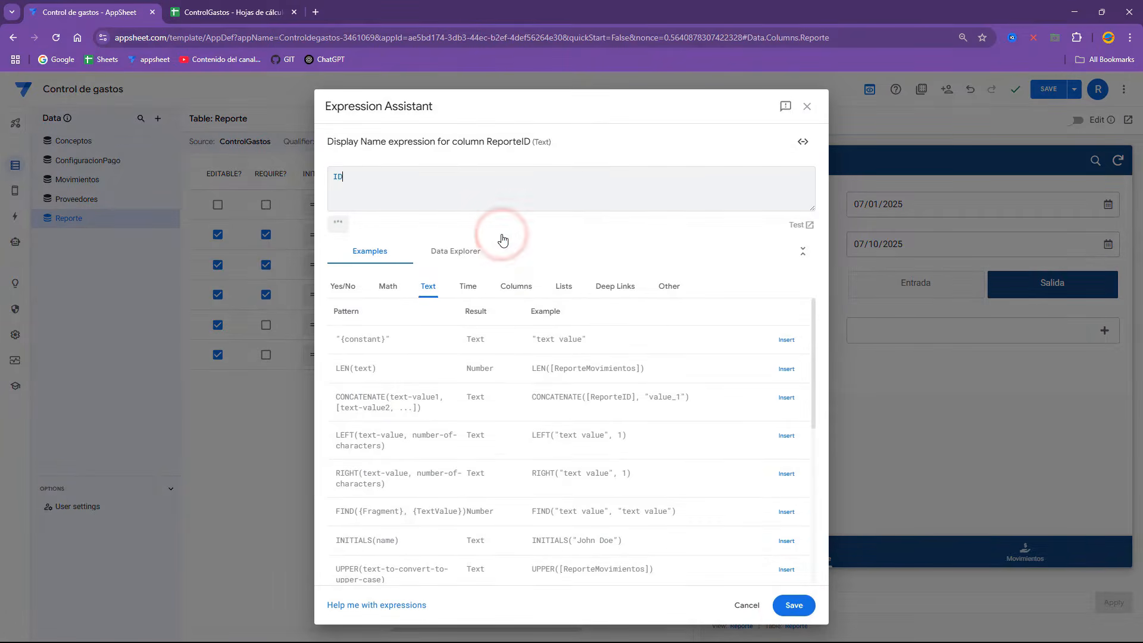
{"action": "left_click", "coordinate": [794, 605]}
Step: Set the display names of ReporteFechaInicio to Desde and ReporteFechaFin to Hasta in the Reporte table
{"action": "left_click", "coordinate": [500, 265]}
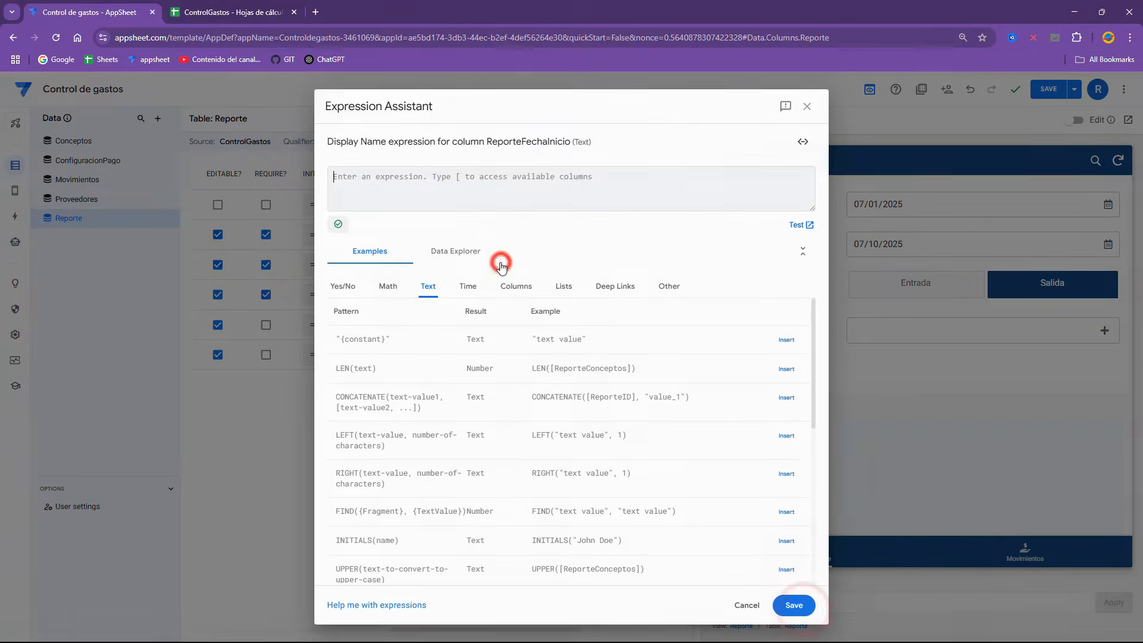
{"action": "type", "text": "Fecha"}
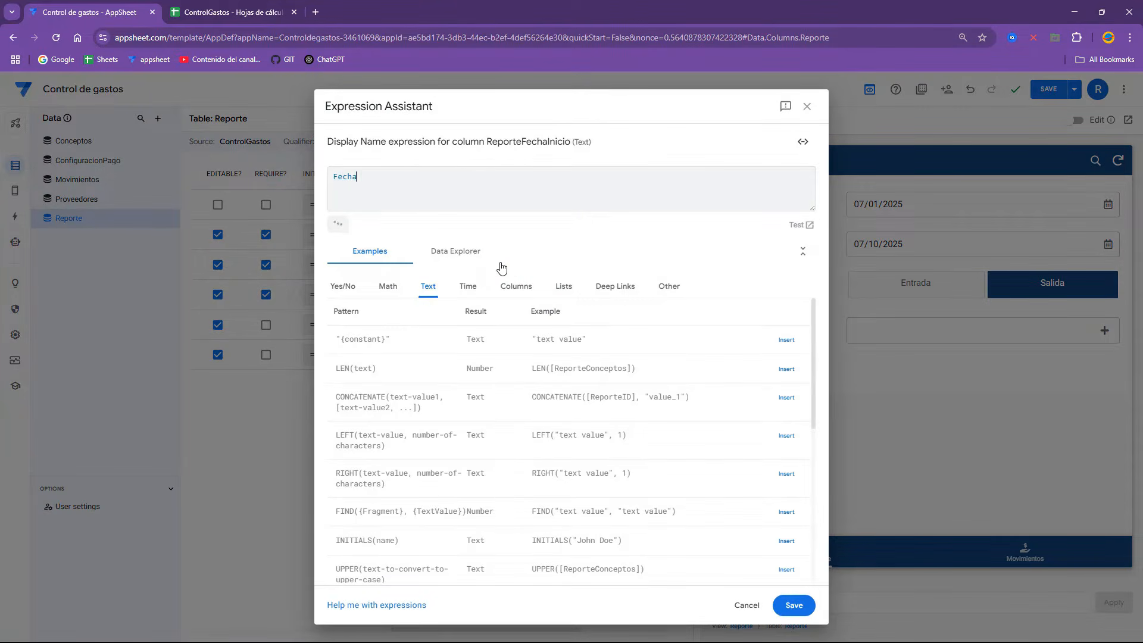
{"action": "key", "text": "BackSpace"}
{"action": "type", "text": "Desd"}
{"action": "left_click", "coordinate": [791, 605]}
{"action": "left_click", "coordinate": [477, 292]}
{"action": "type", "text": "Hasta"}
{"action": "left_click", "coordinate": [790, 605]}
Step: Set the display names of ReporteMovimientos to Movimiento and ReporteConceptos to Conceptos
{"action": "left_click", "coordinate": [498, 321]}
{"action": "type", "text": "Movimiento"}
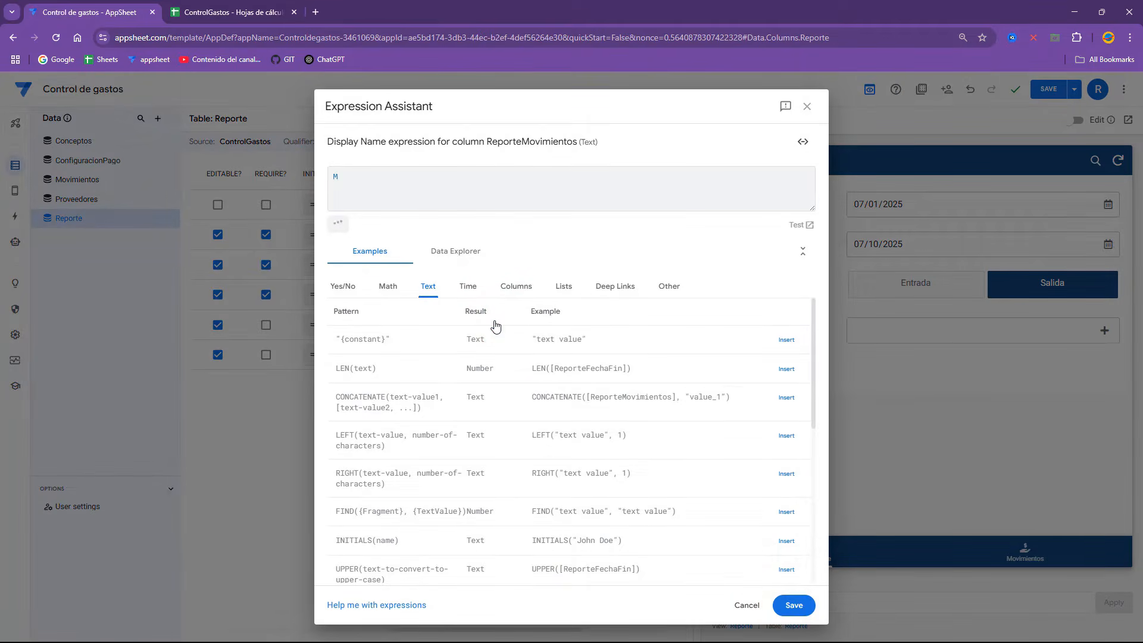
{"action": "left_click", "coordinate": [795, 605]}
{"action": "left_click", "coordinate": [515, 355]}
{"action": "type", "text": "Con"}
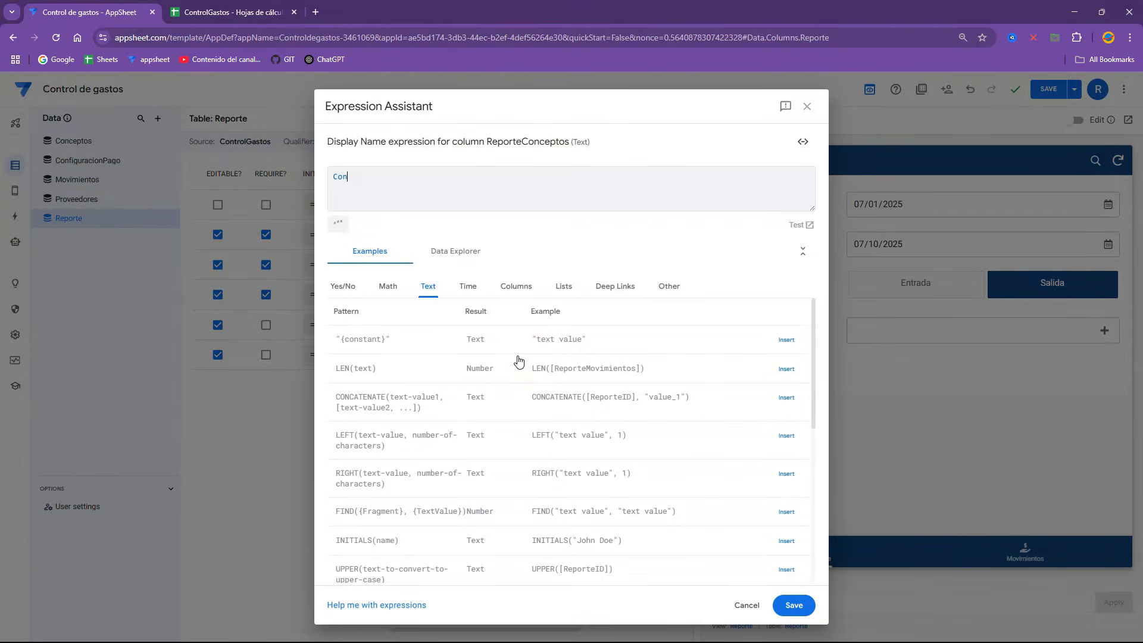
{"action": "type", "text": "ceptos"}
{"action": "left_click", "coordinate": [779, 617]}
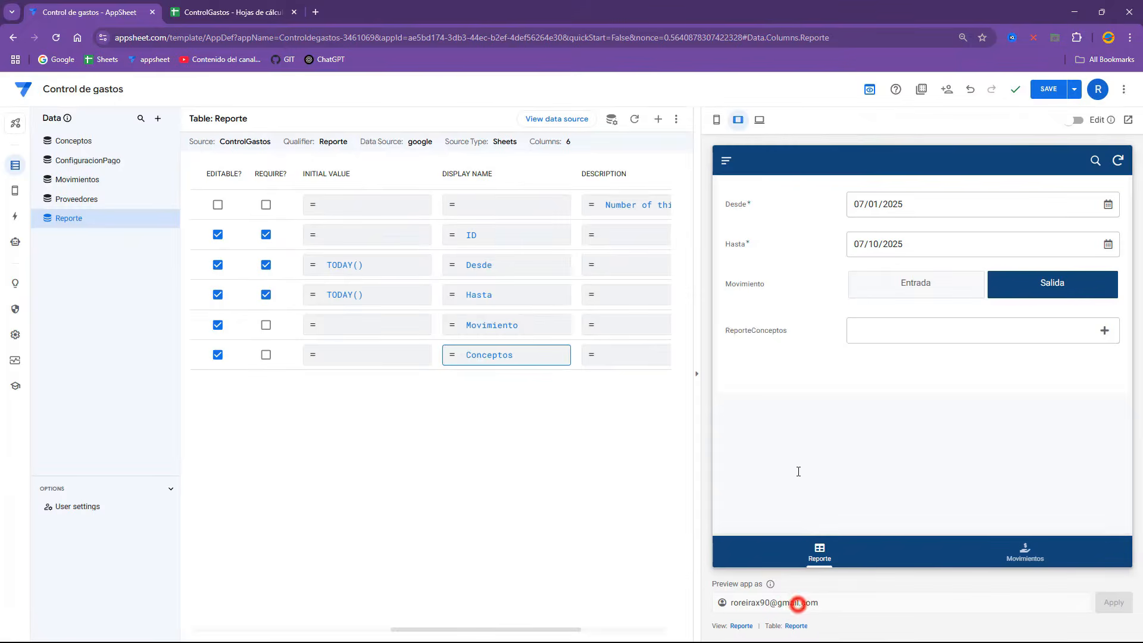
Step: Make the ReporteMovimientos and ReporteConceptos columns of the Reporte table required and save the app
{"action": "left_click", "coordinate": [741, 626]}
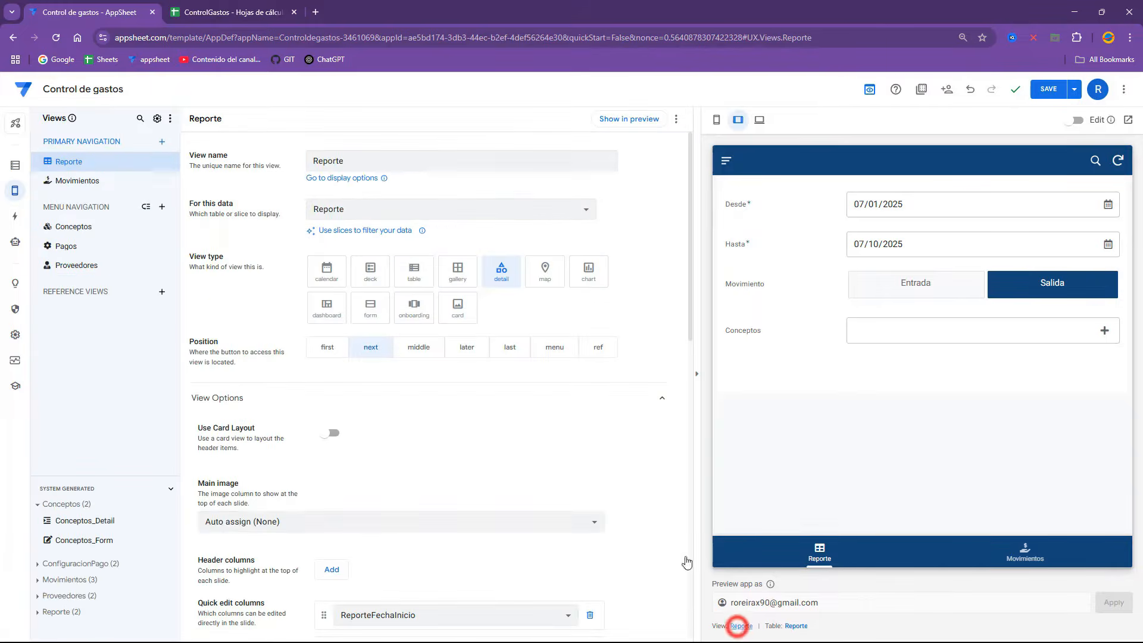
{"action": "left_click", "coordinate": [796, 626]}
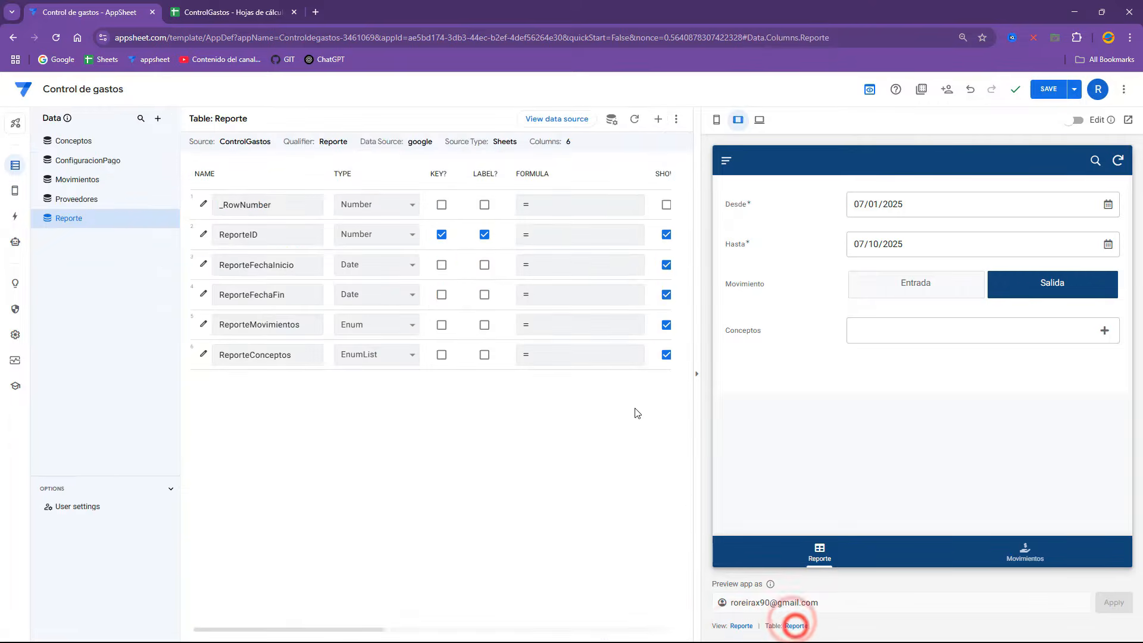
{"action": "left_click_drag", "start_coordinate": [379, 630], "coordinate": [446, 630]}
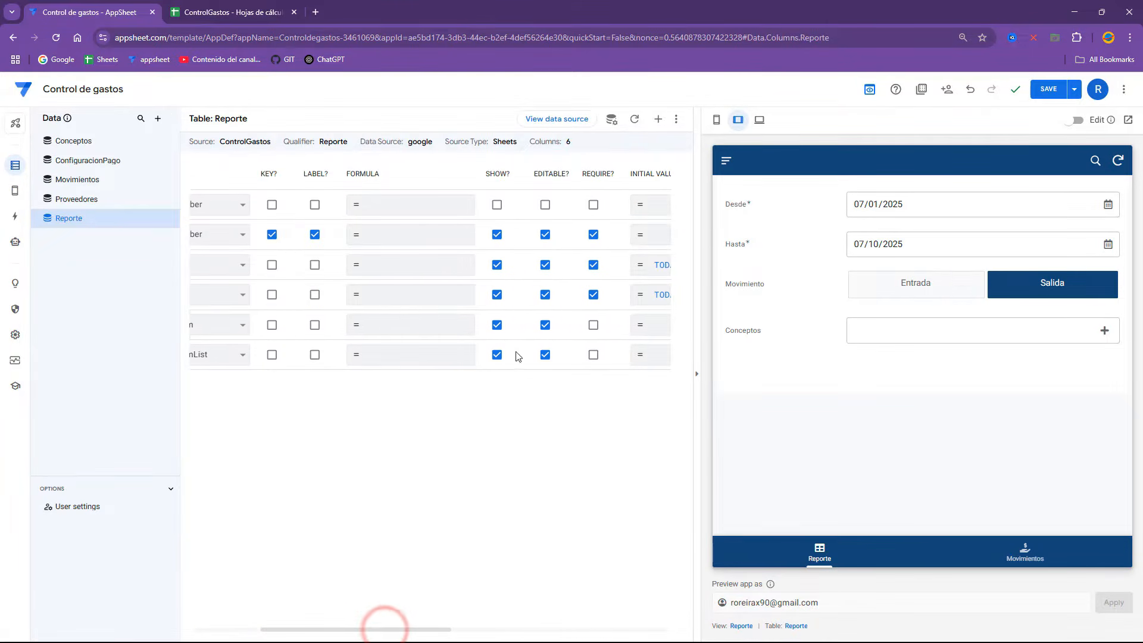
{"action": "left_click", "coordinate": [595, 326]}
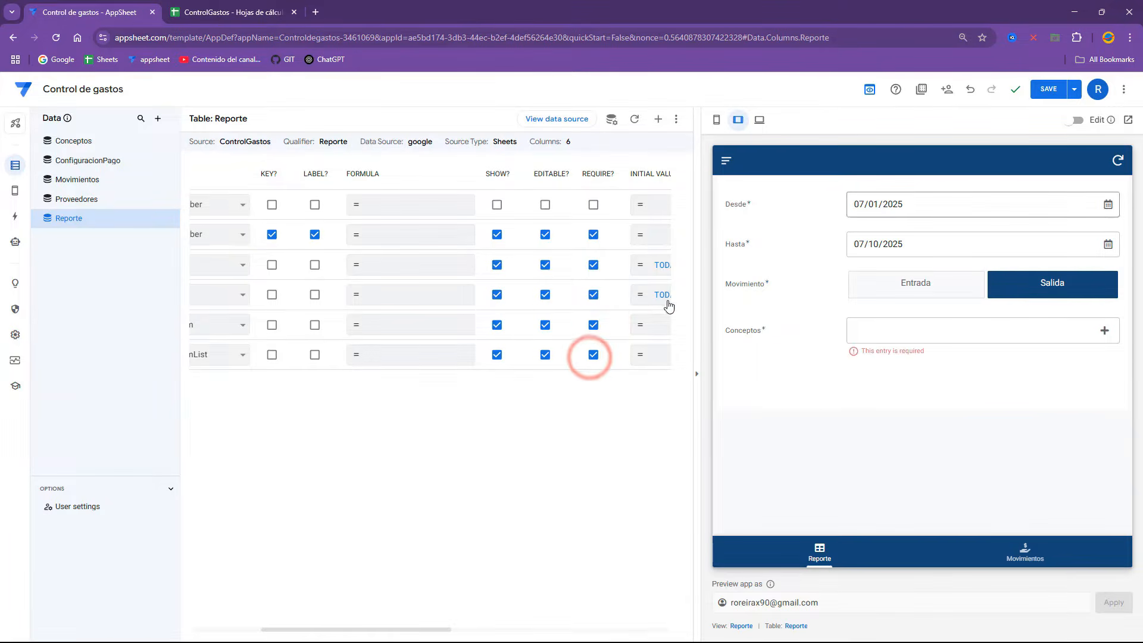
{"action": "left_click", "coordinate": [1065, 93]}
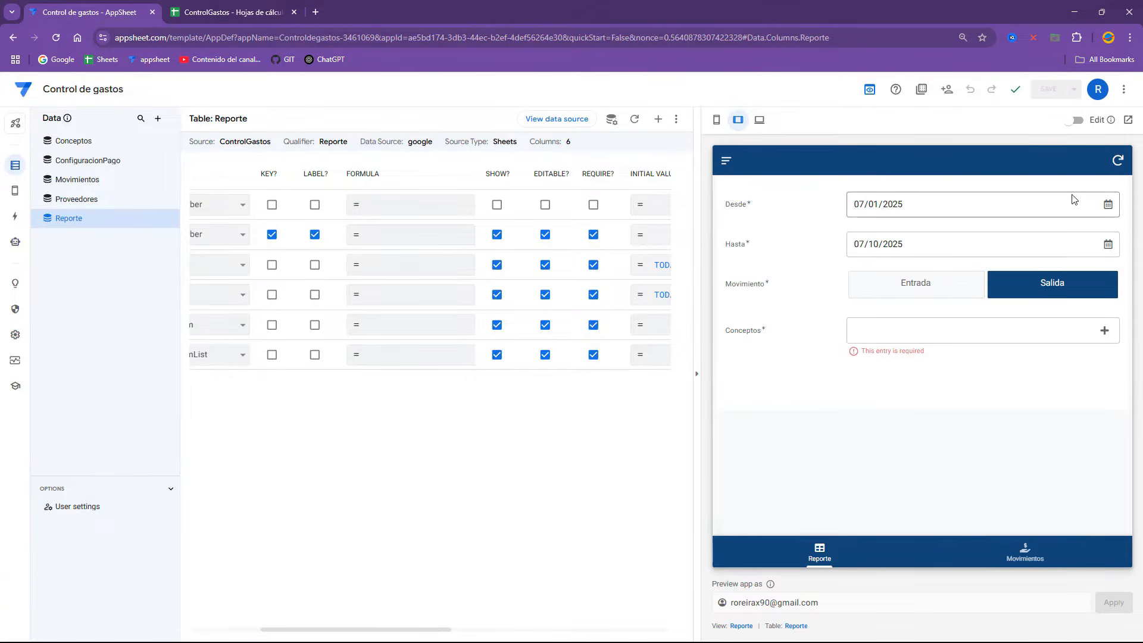
Step: Pick 07/01/2025 as the Desde date and 07/10/2025 as the Hasta date in the Reporte preview
{"action": "left_click", "coordinate": [1108, 205]}
{"action": "left_click", "coordinate": [889, 262]}
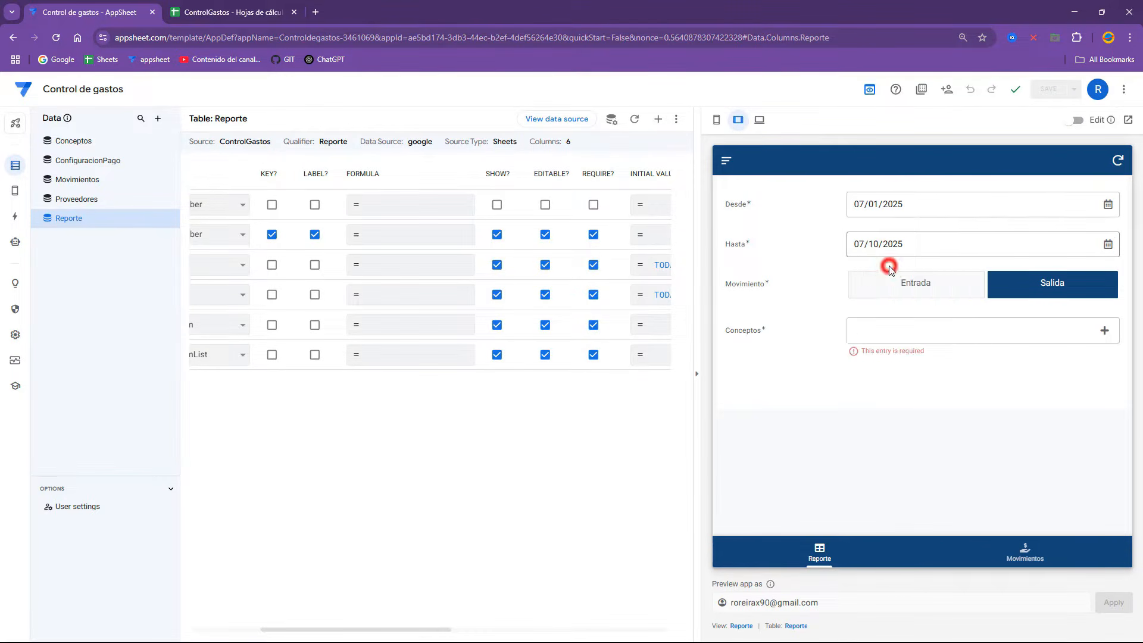
{"action": "left_click", "coordinate": [1108, 245]}
{"action": "left_click", "coordinate": [916, 320]}
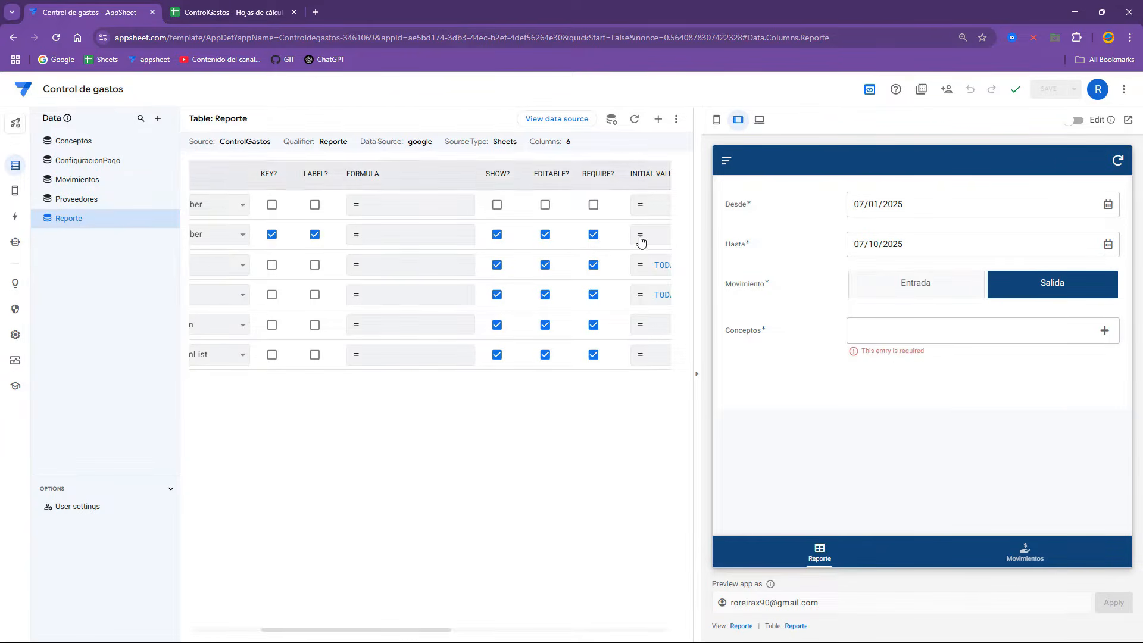
Step: Check the dates in the Movimientos sheet of the ControlGastos spreadsheet, and set the Hasta date in the AppSheet preview to 07/05/2025
{"action": "left_click", "coordinate": [235, 13]}
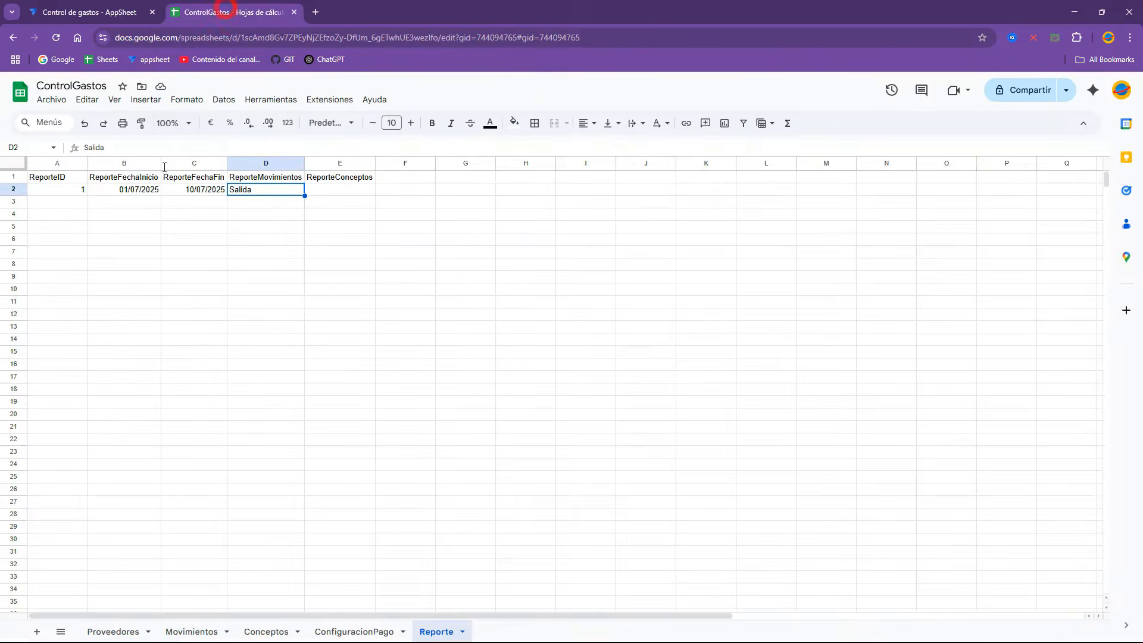
{"action": "left_click", "coordinate": [199, 630]}
{"action": "left_click_drag", "start_coordinate": [139, 190], "coordinate": [134, 427]}
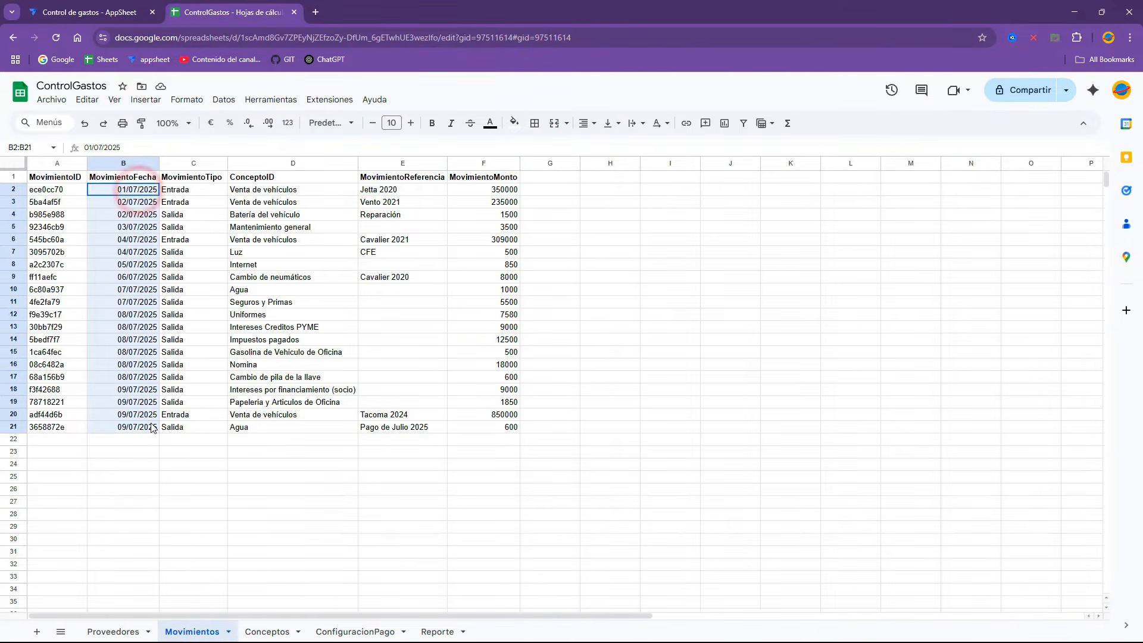
{"action": "left_click", "coordinate": [113, 12]}
{"action": "left_click", "coordinate": [1108, 244]}
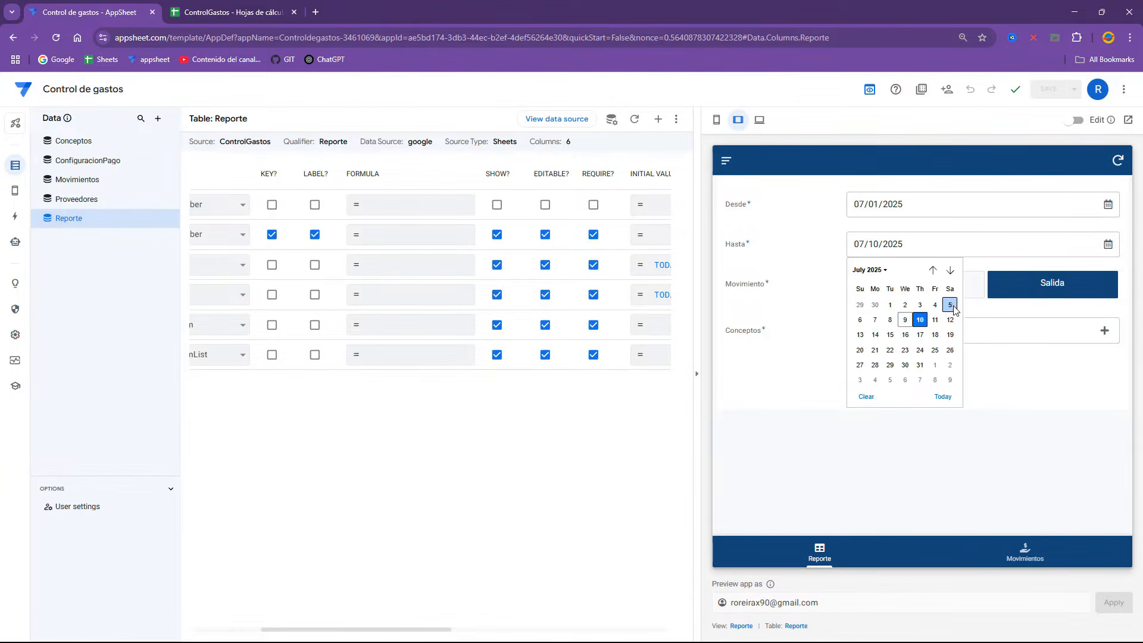
{"action": "left_click", "coordinate": [953, 306]}
Step: Switch to the ControlGastos spreadsheet and examine the types and concepts of the movements dated 01/07/2025 to 05/07/2025
{"action": "left_click", "coordinate": [249, 8]}
{"action": "left_click", "coordinate": [136, 183]}
{"action": "left_click", "coordinate": [98, 192]}
{"action": "left_click_drag", "start_coordinate": [70, 195], "coordinate": [498, 270]}
{"action": "left_click", "coordinate": [203, 216]}
{"action": "left_click_drag", "start_coordinate": [174, 188], "coordinate": [181, 265]}
{"action": "left_click_drag", "start_coordinate": [261, 191], "coordinate": [262, 268]}
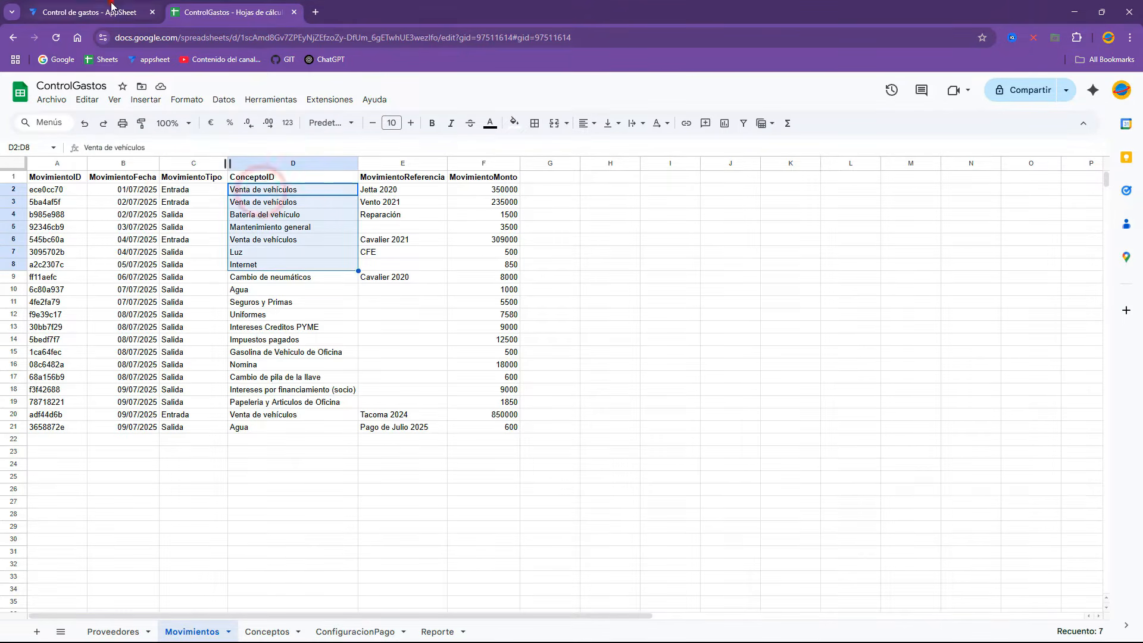
Step: Return to AppSheet and check which choices the Conceptos field offers in the Reporte preview
{"action": "left_click", "coordinate": [111, 7]}
{"action": "left_click", "coordinate": [898, 326]}
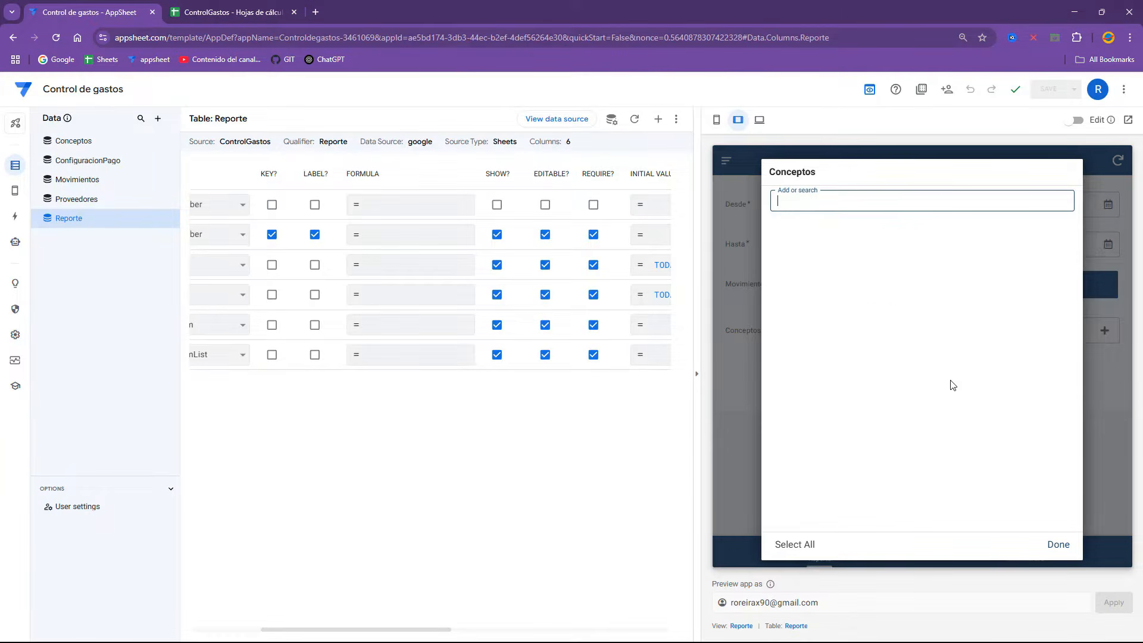
{"action": "left_click", "coordinate": [1052, 544]}
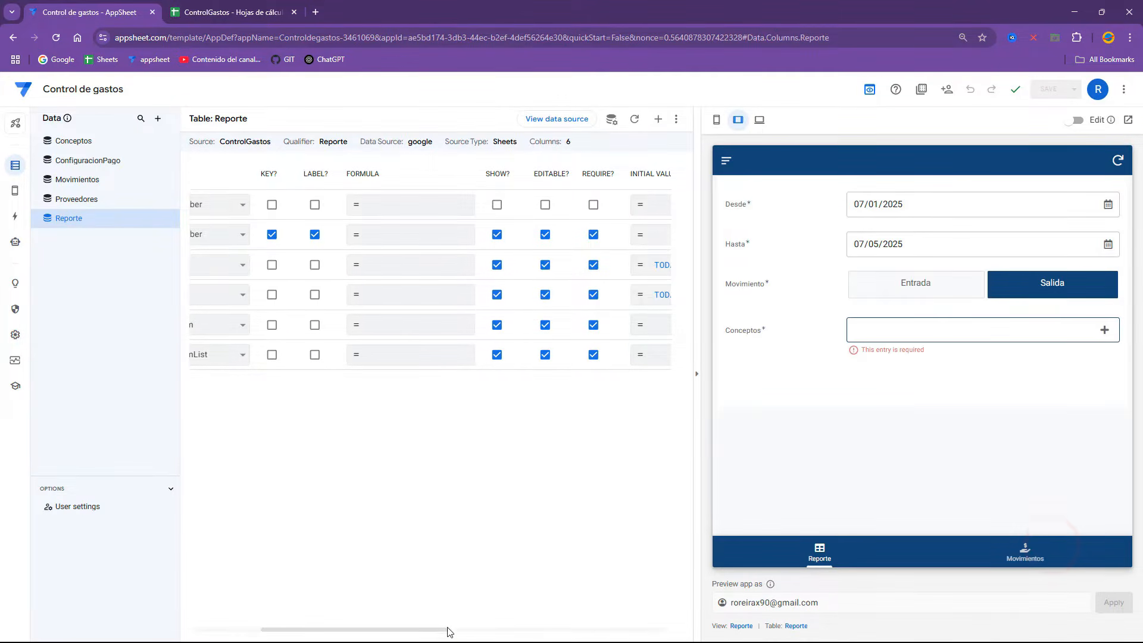
{"action": "left_click_drag", "start_coordinate": [448, 631], "coordinate": [380, 630]}
{"action": "left_click", "coordinate": [792, 626]}
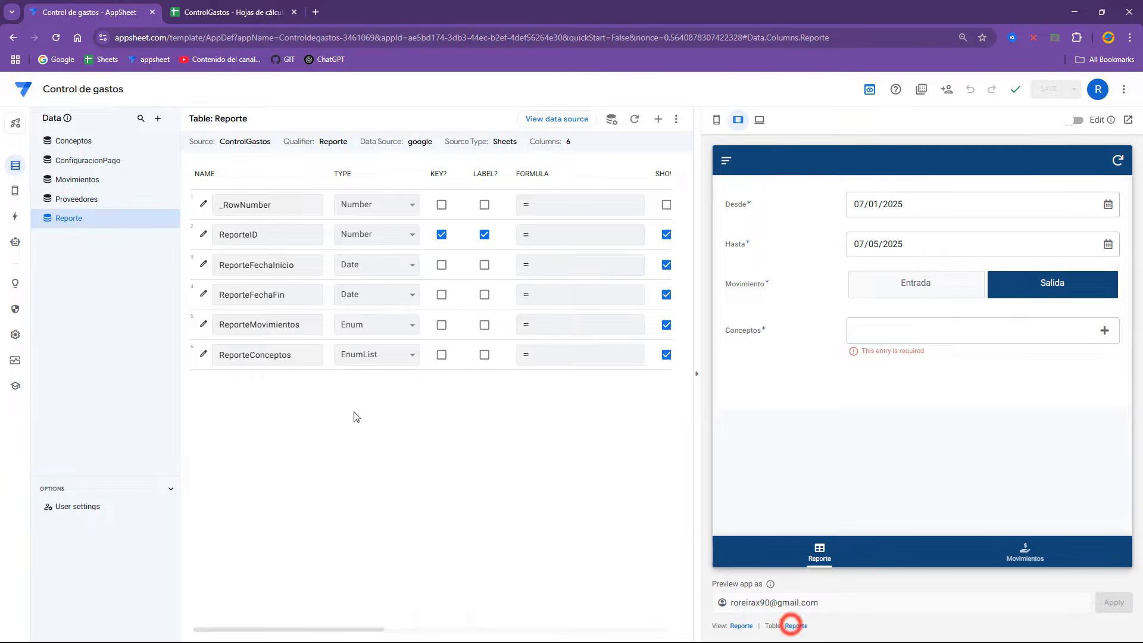
{"action": "left_click", "coordinate": [204, 355]}
{"action": "scroll", "coordinate": [469, 326], "scroll_direction": "down", "scroll_amount": 2}
{"action": "left_click", "coordinate": [413, 452]}
{"action": "left_click", "coordinate": [561, 478]}
{"action": "left_click", "coordinate": [402, 178]}
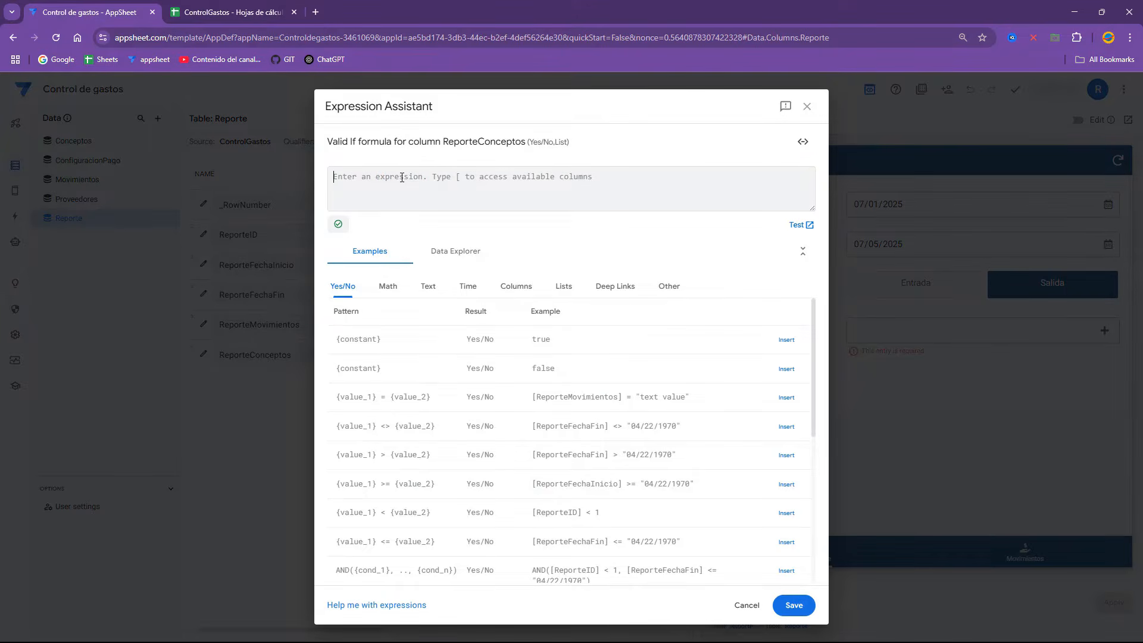
{"action": "left_click", "coordinate": [226, 12]}
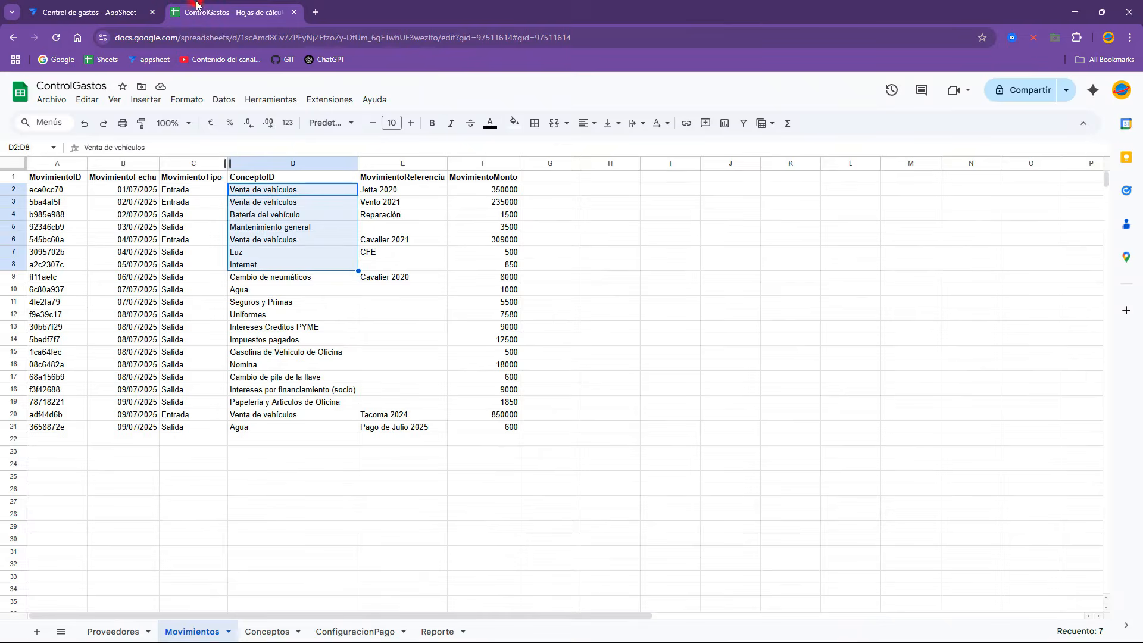
{"action": "left_click", "coordinate": [186, 204]}
{"action": "left_click", "coordinate": [119, 12]}
{"action": "left_click", "coordinate": [805, 108]}
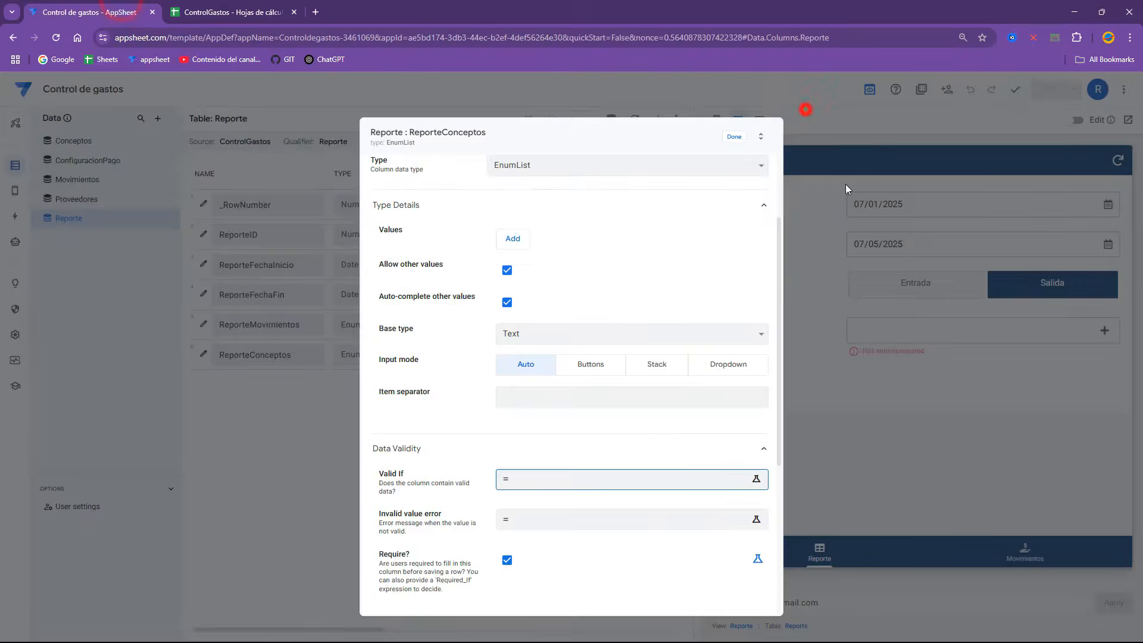
{"action": "left_click", "coordinate": [734, 138]}
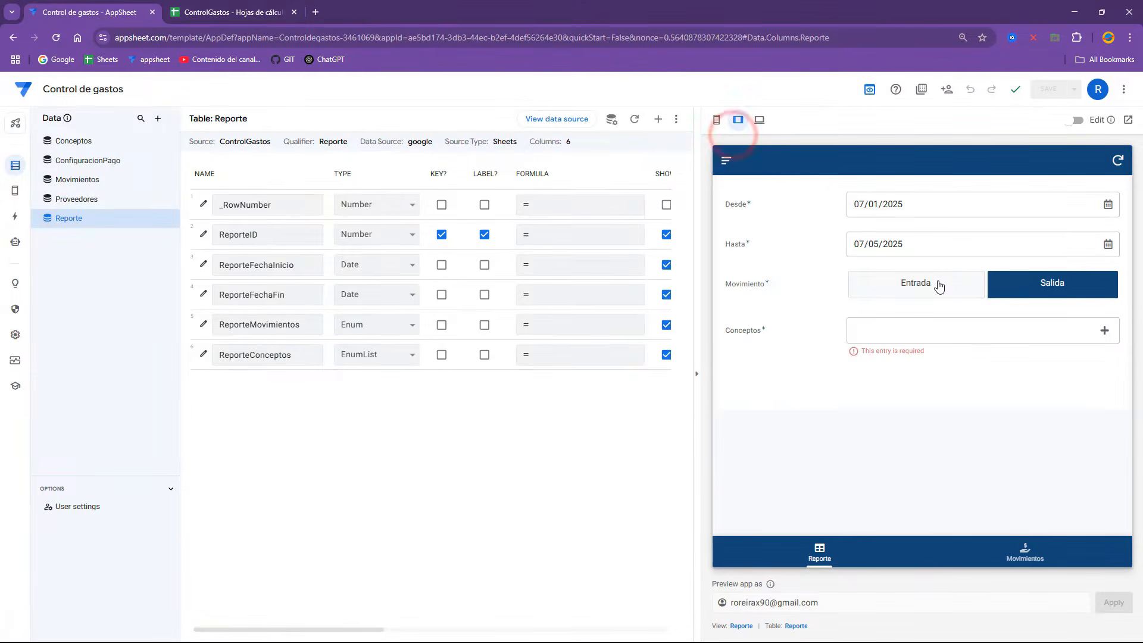
Step: Examine how each ConceptoID relates to its MovimientoTipo in the Conceptos sheet of the ControlGastos spreadsheet
{"action": "left_click", "coordinate": [232, 12]}
{"action": "left_click", "coordinate": [269, 629]}
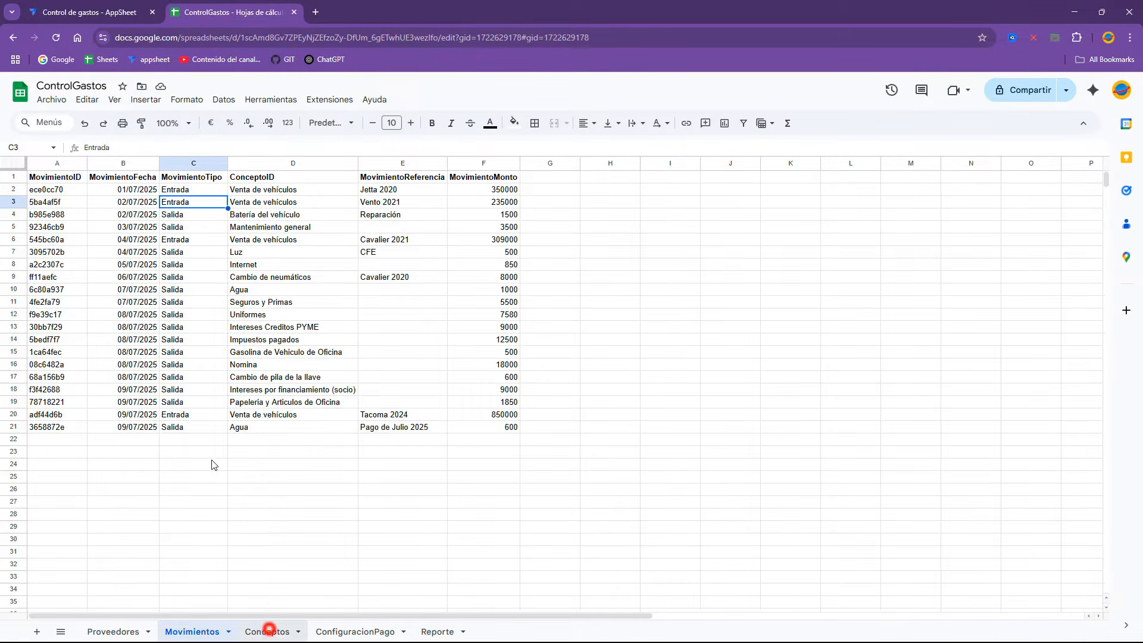
{"action": "left_click", "coordinate": [221, 190]}
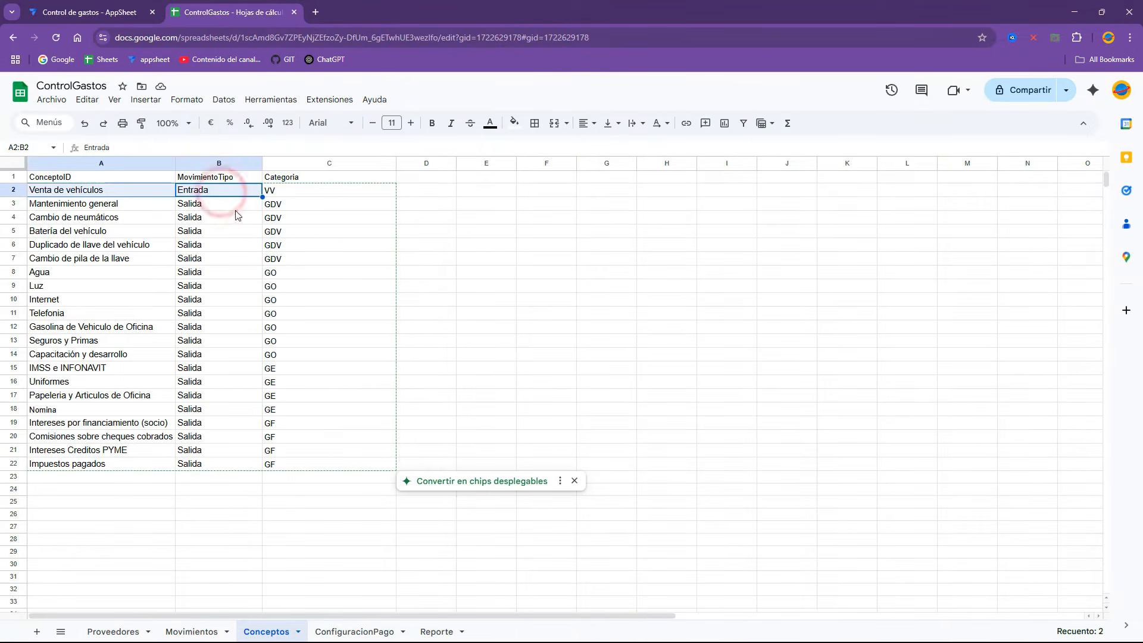
{"action": "left_click_drag", "start_coordinate": [273, 206], "coordinate": [100, 463]}
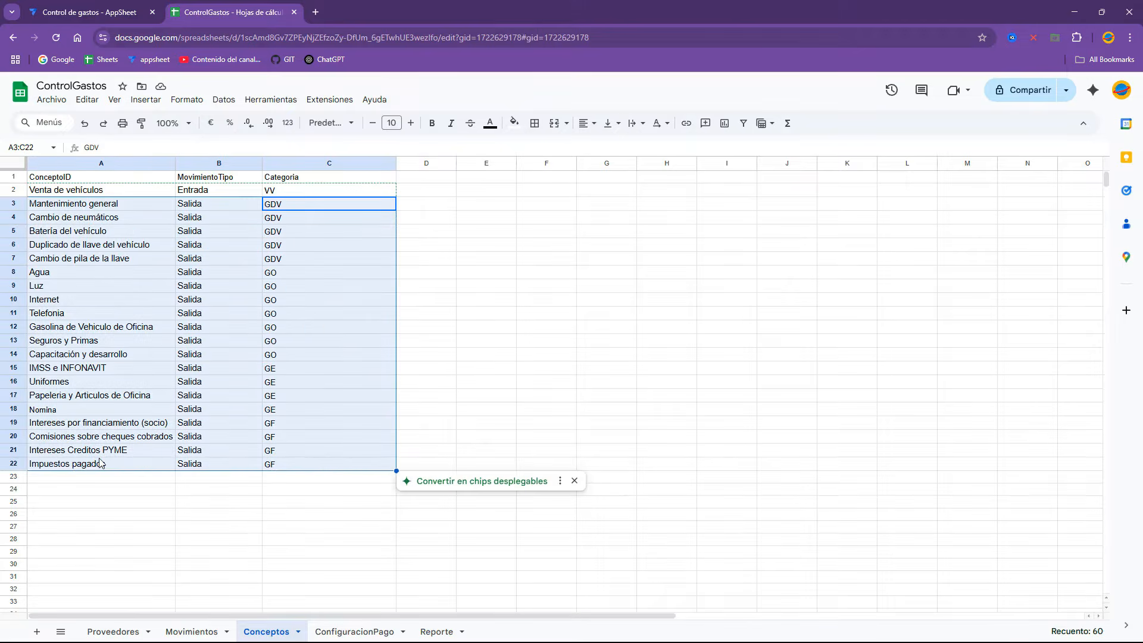
{"action": "left_click", "coordinate": [128, 326]}
{"action": "left_click_drag", "start_coordinate": [204, 190], "coordinate": [204, 463]}
Step: Back in AppSheet, start a multi-line SELECT( ) expression as the Valid If formula of the ReporteConceptos column
{"action": "left_click", "coordinate": [92, 8]}
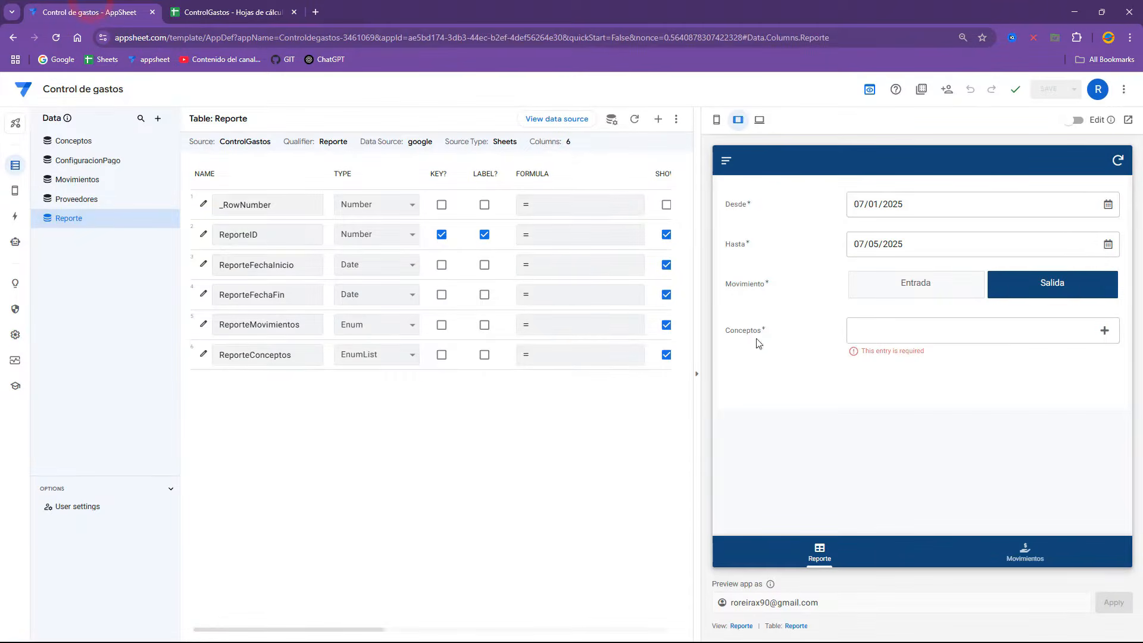
{"action": "left_click", "coordinate": [203, 355]}
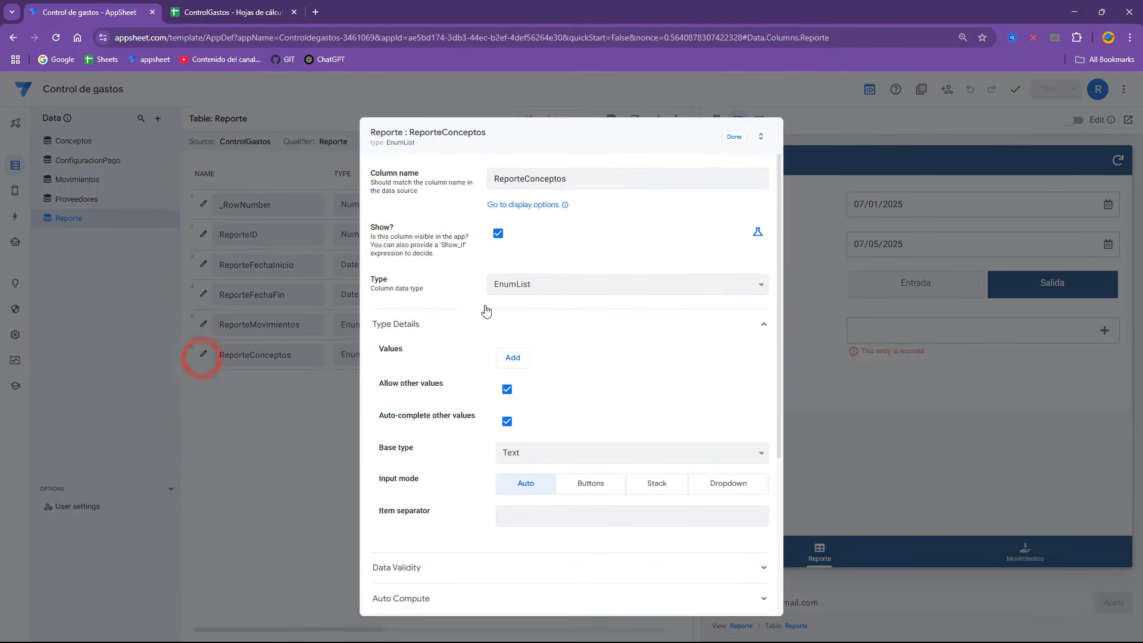
{"action": "scroll", "coordinate": [415, 312], "scroll_direction": "down", "scroll_amount": 1}
{"action": "left_click", "coordinate": [402, 505]}
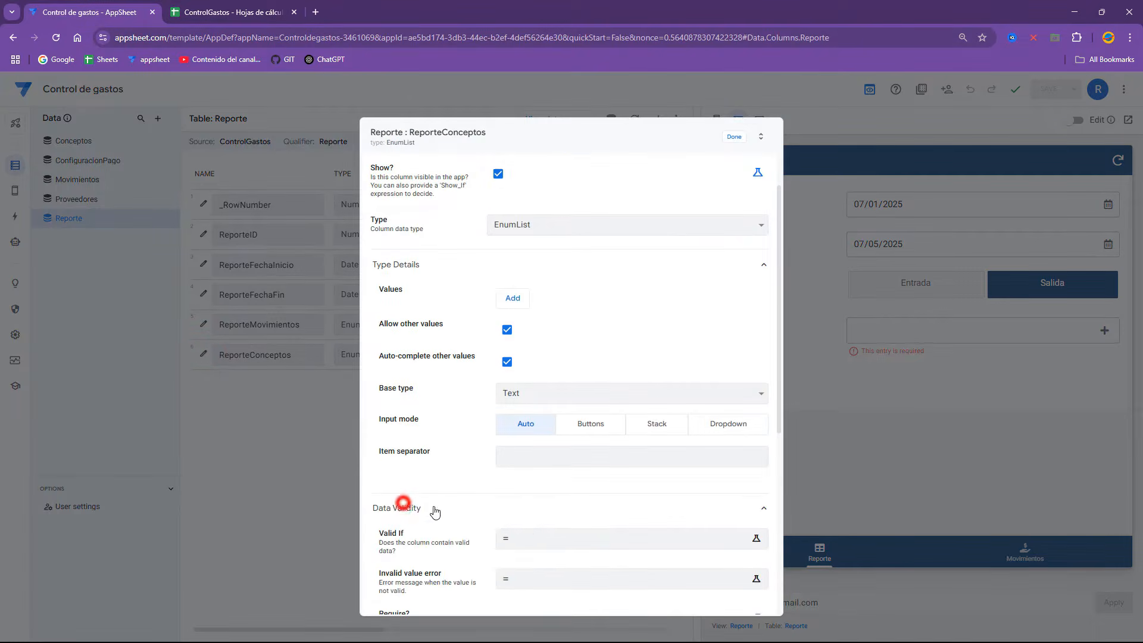
{"action": "left_click", "coordinate": [534, 531]}
{"action": "left_click", "coordinate": [486, 185]}
{"action": "type", "text": "SELECT("}
{"action": "key", "text": "Return"}
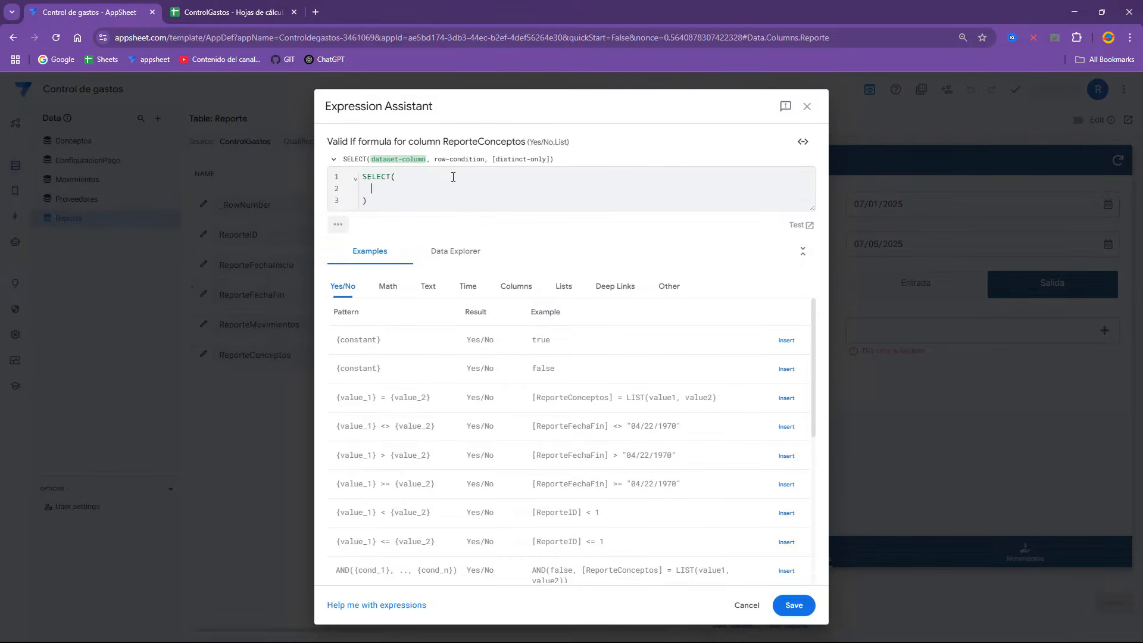
{"action": "key", "text": "Up"}
{"action": "key", "text": "Left"}
{"action": "key", "text": "Return"}
{"action": "key", "text": "Down"}
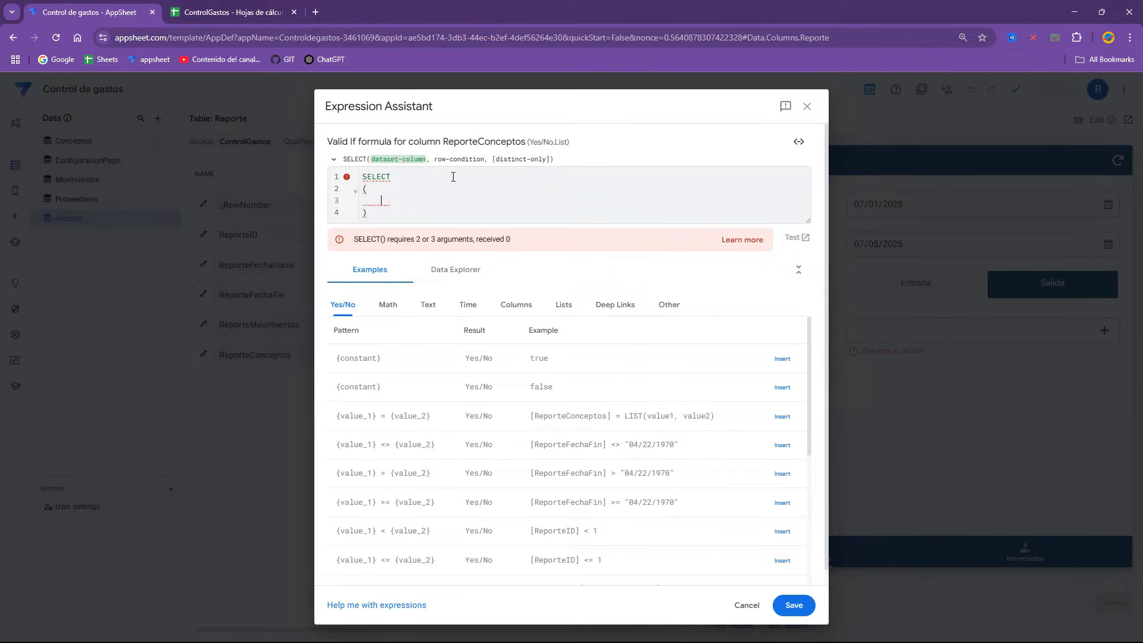
Step: Enter Conceptos[ConceptoID] as the dataset column inside the SELECT parentheses
{"action": "type", "text": "cONM"}
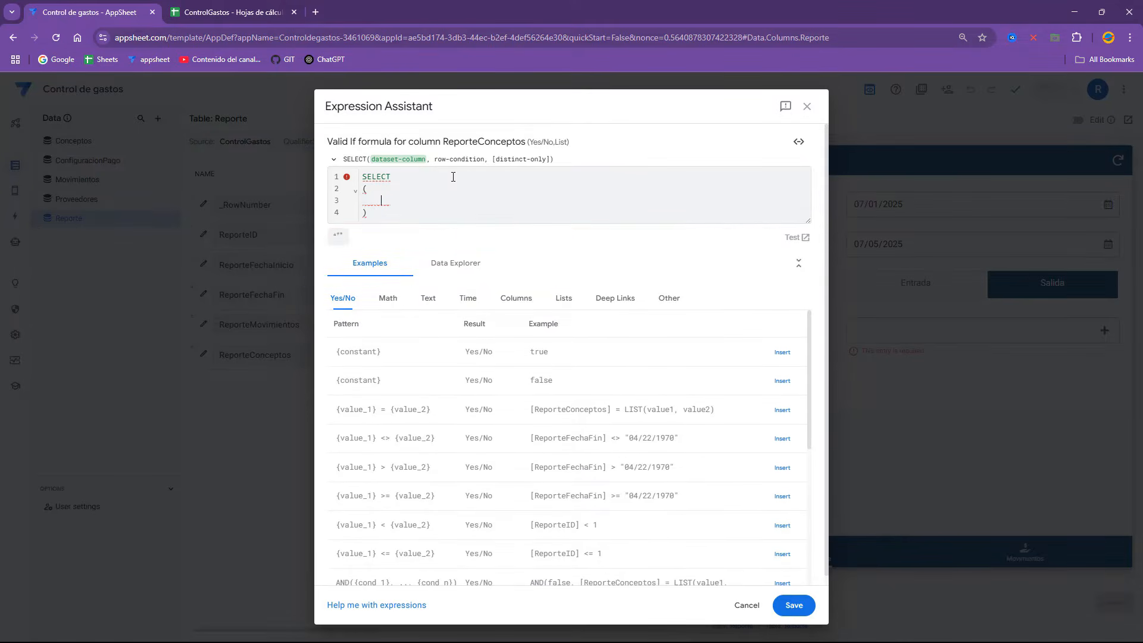
{"action": "left_click", "coordinate": [421, 200]}
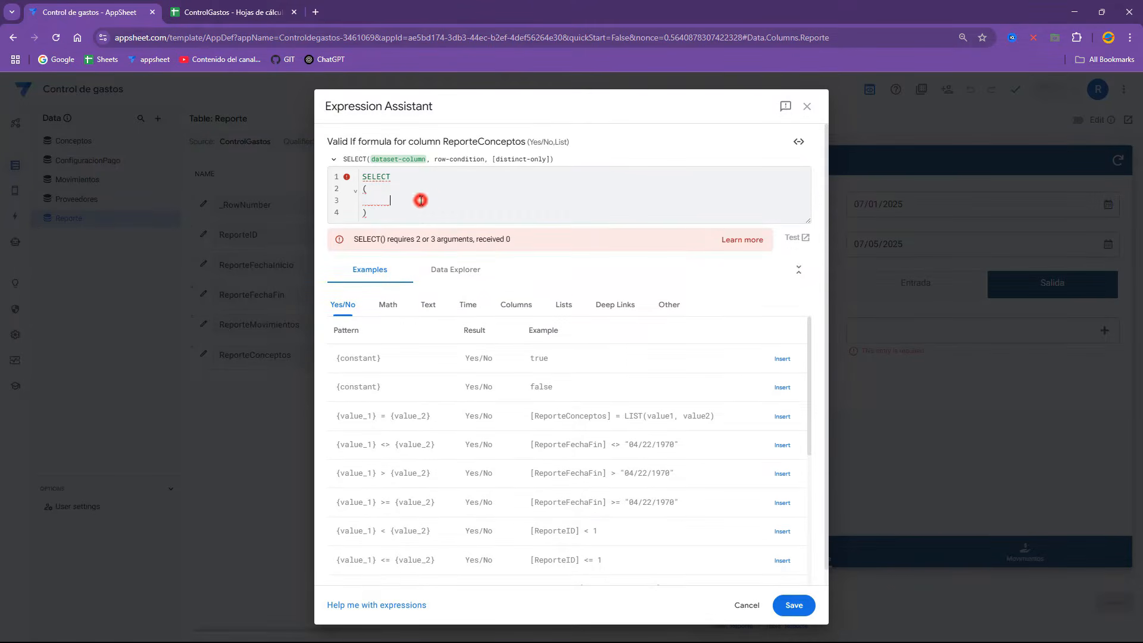
{"action": "type", "text": "Conceptos[]"}
{"action": "key", "text": "Return"}
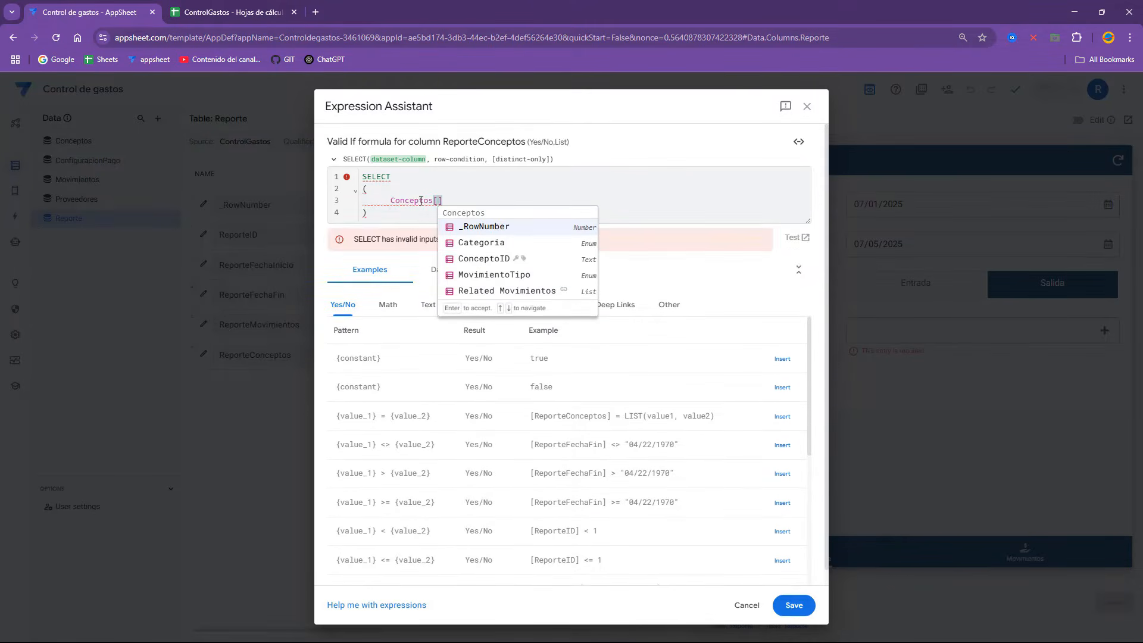
{"action": "left_click", "coordinate": [484, 259]}
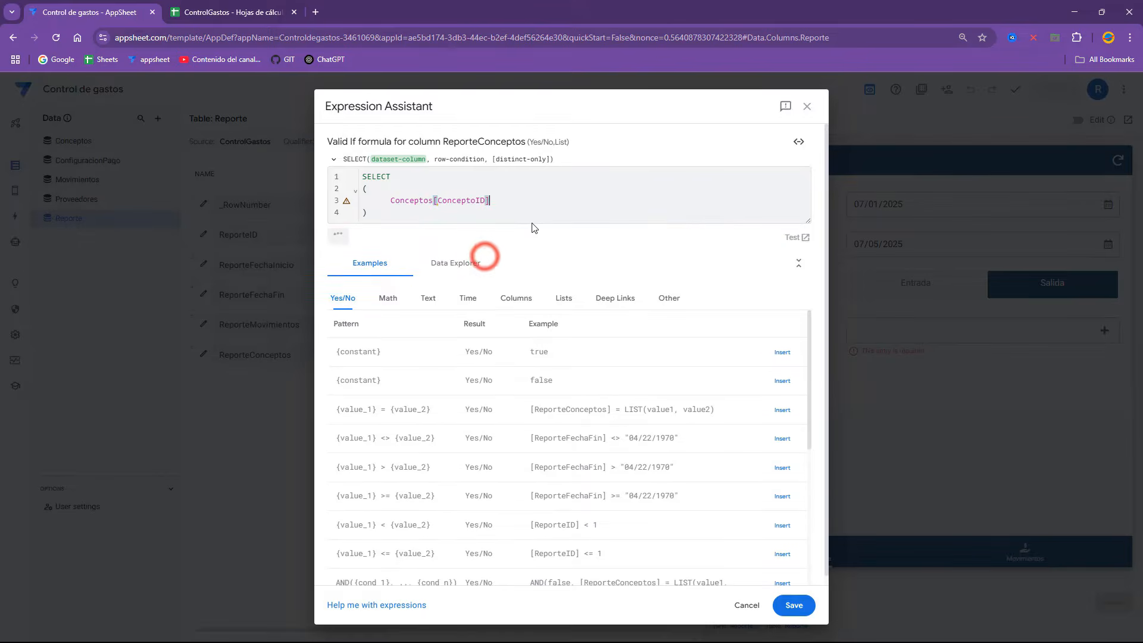
Step: Add the CONTAINS( ) function as the row condition of the SELECT expression, on its own line after Conceptos[ConceptoID]
{"action": "key", "text": "Return"}
{"action": "type", "text": ","}
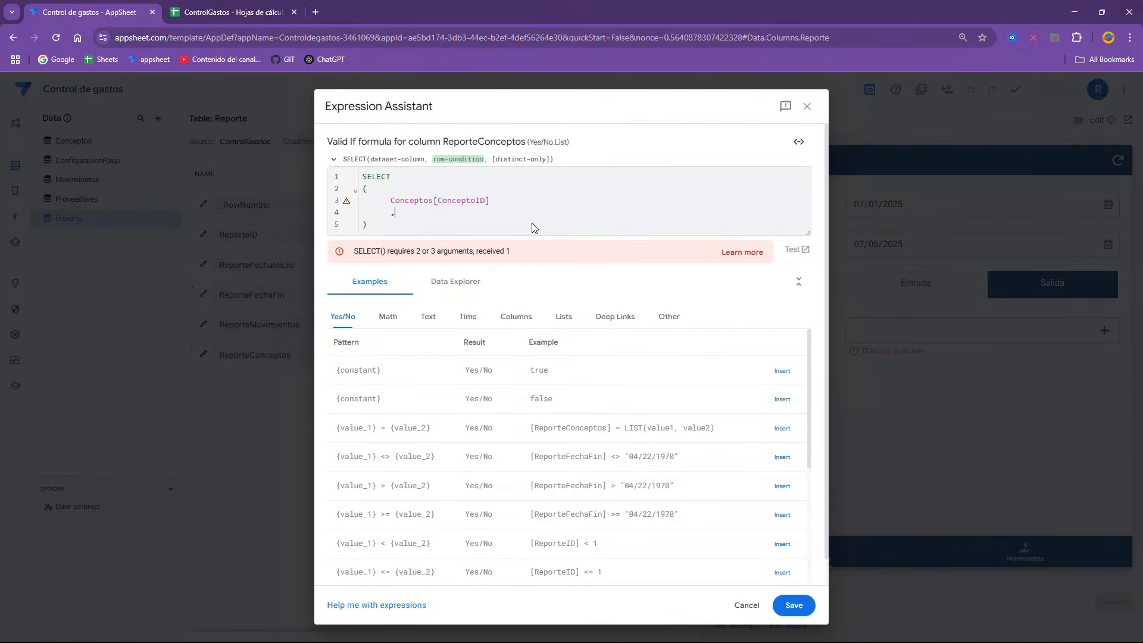
{"action": "type", "text": "CON"}
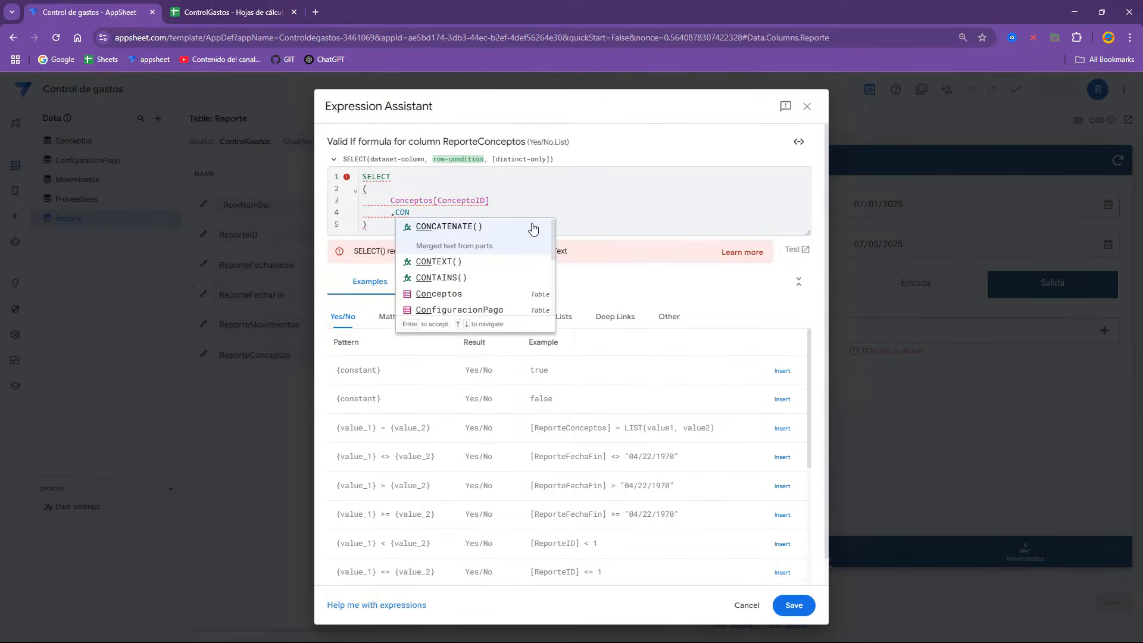
{"action": "left_click", "coordinate": [468, 278]}
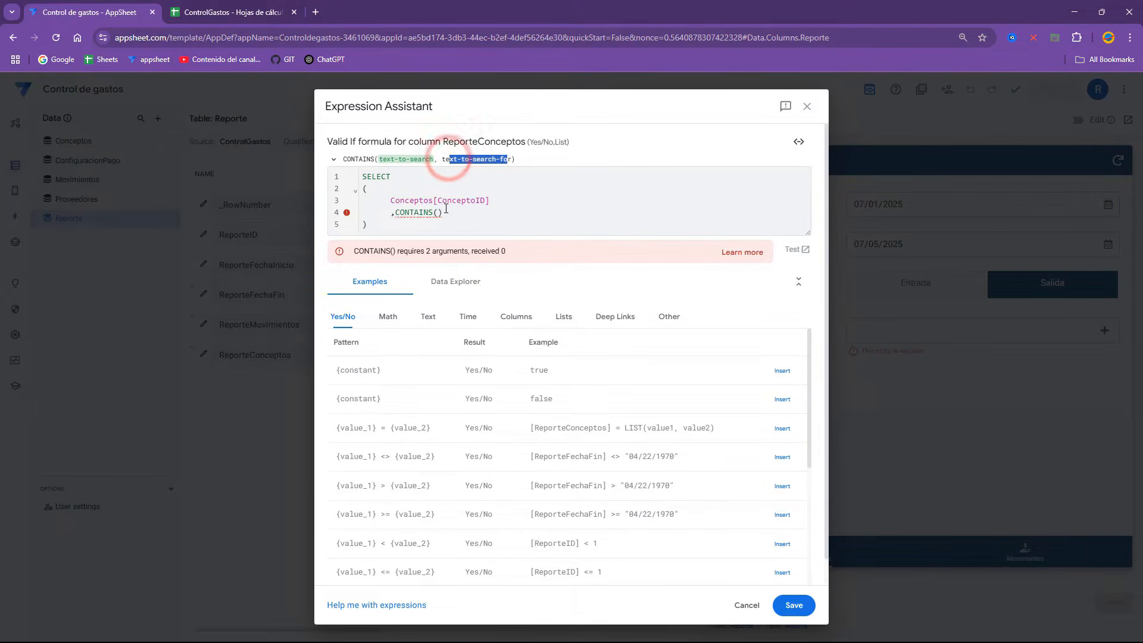
{"action": "left_click", "coordinate": [439, 212]}
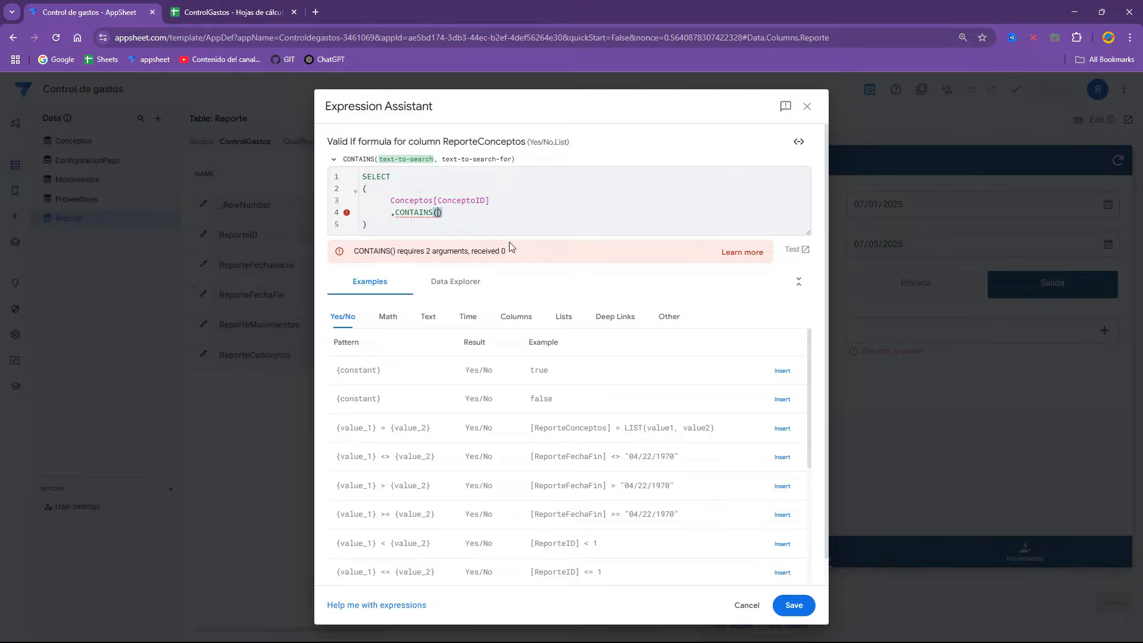
Step: Fill in CONTAINS with [_THISROW].[ReporteMovimientos] as the text to search and [MovimientoTipo] as the text to search for
{"action": "type", "text": "[_"}
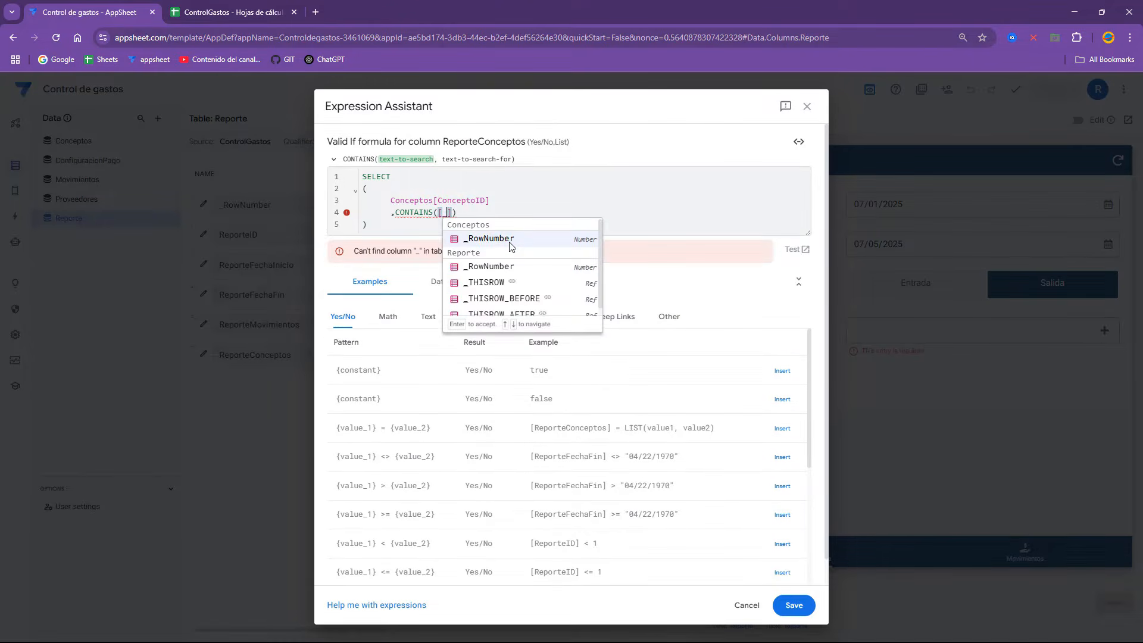
{"action": "type", "text": "THI"}
{"action": "left_click", "coordinate": [510, 241]}
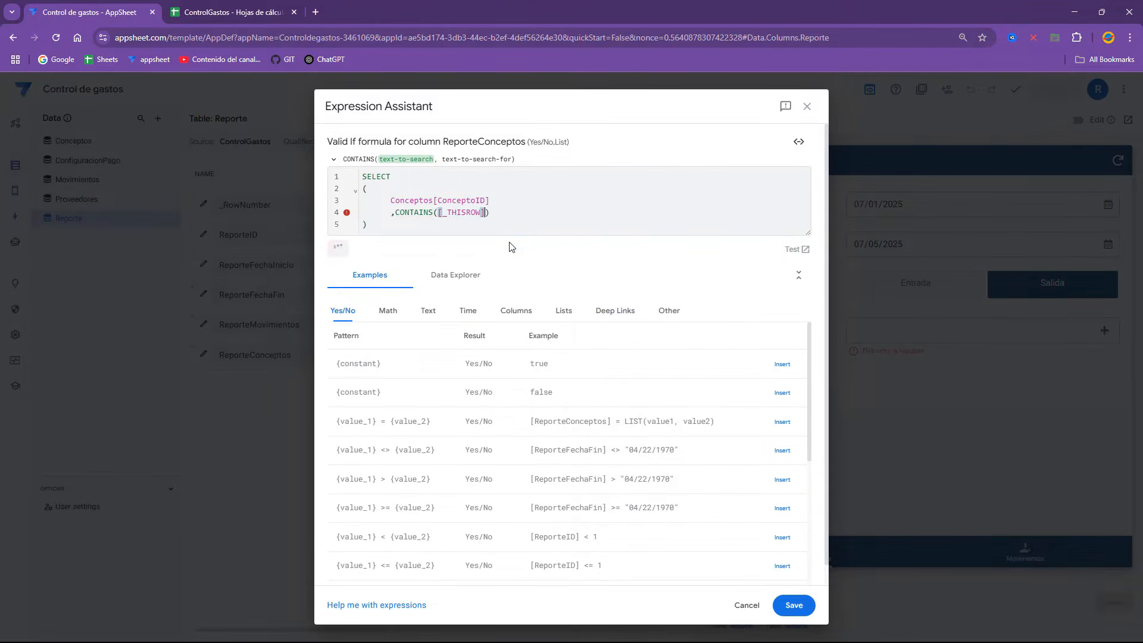
{"action": "type", "text": "["}
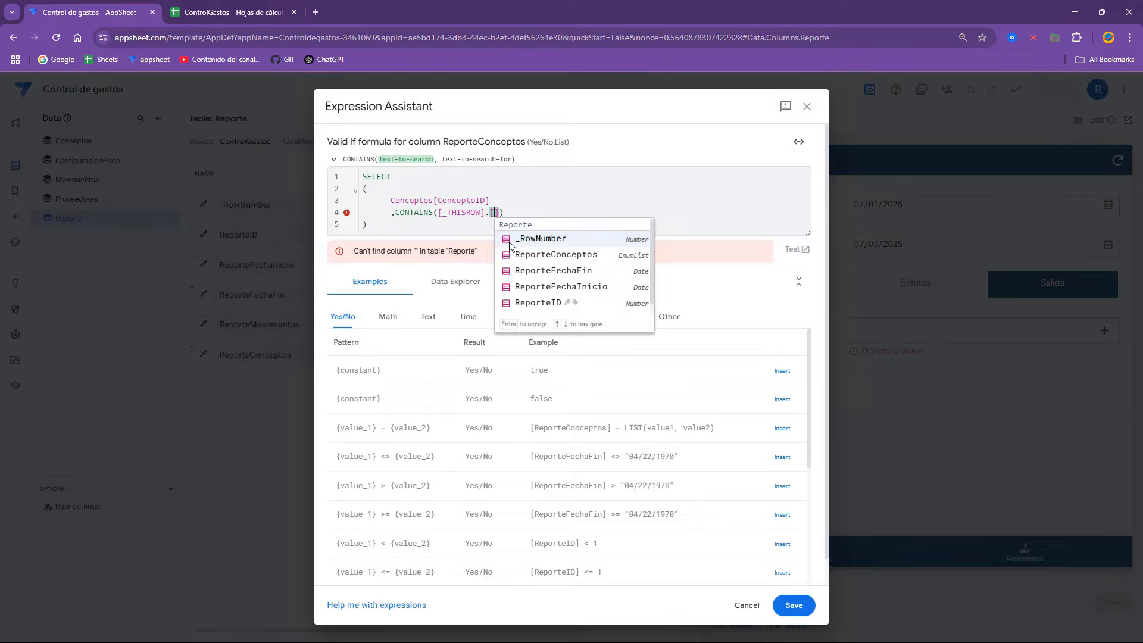
{"action": "type", "text": "Rep"}
{"action": "key", "text": "Down"}
{"action": "key", "text": "Down"}
{"action": "key", "text": "Down"}
{"action": "key", "text": "Down"}
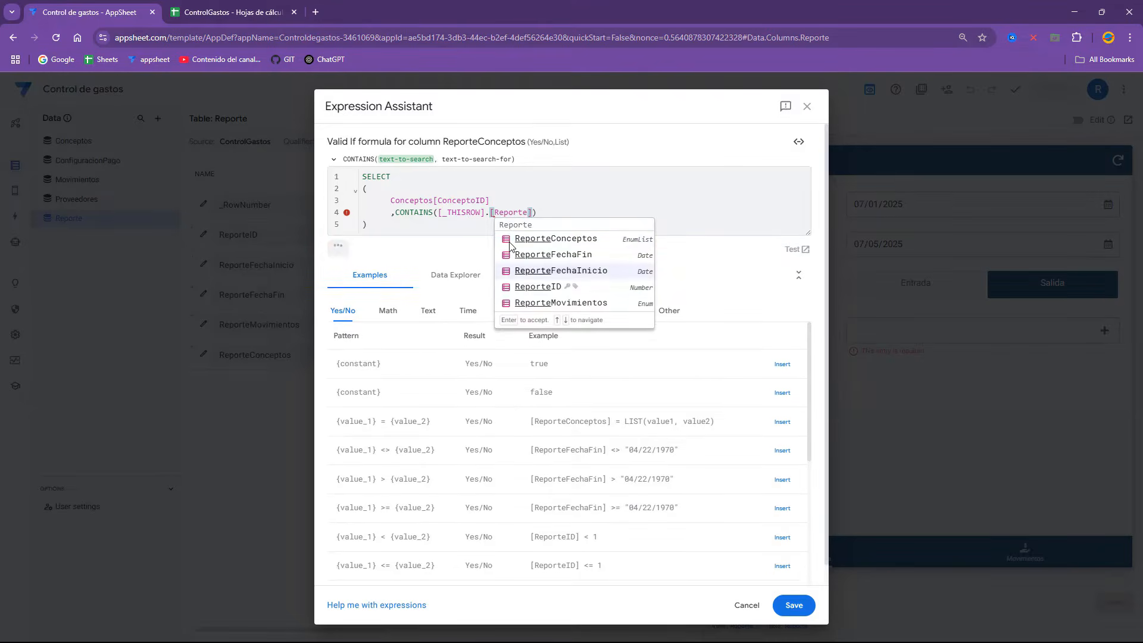
{"action": "key", "text": "Return"}
{"action": "type", "text": "],"}
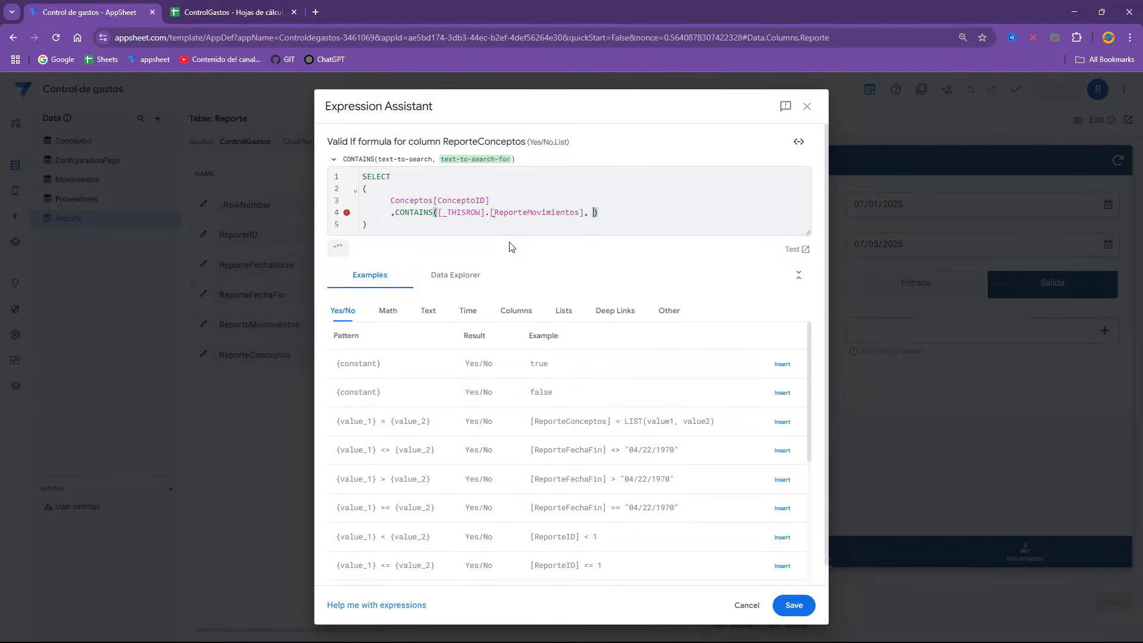
{"action": "type", "text": " [Mov"}
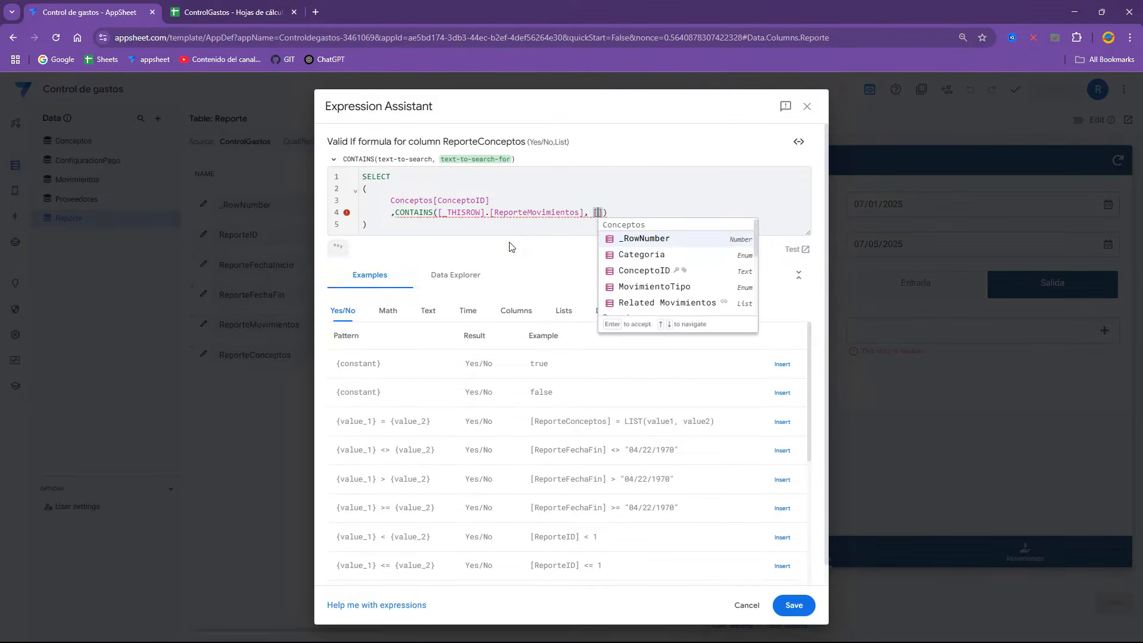
{"action": "key", "text": "Return"}
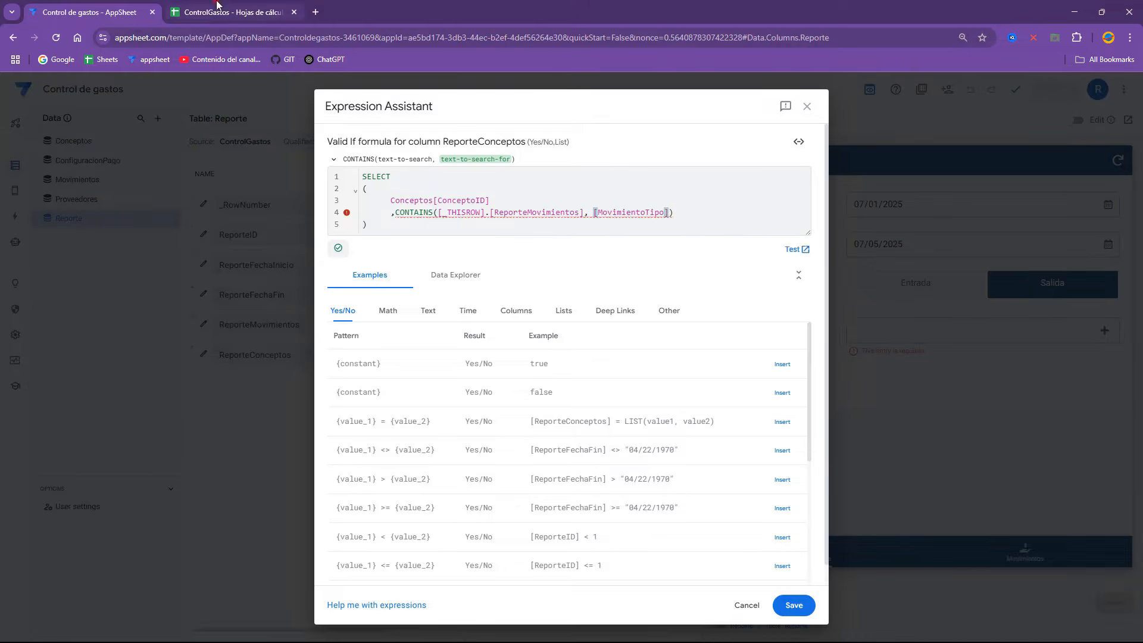
Step: Review the concept and movement type values in the ControlGastos spreadsheet, and return to AppSheet
{"action": "left_click", "coordinate": [217, 11]}
{"action": "left_click_drag", "start_coordinate": [203, 196], "coordinate": [220, 461]}
{"action": "left_click", "coordinate": [214, 312]}
{"action": "left_click", "coordinate": [214, 189]}
{"action": "left_click_drag", "start_coordinate": [125, 189], "coordinate": [89, 464]}
{"action": "left_click", "coordinate": [197, 205]}
{"action": "left_click", "coordinate": [140, 9]}
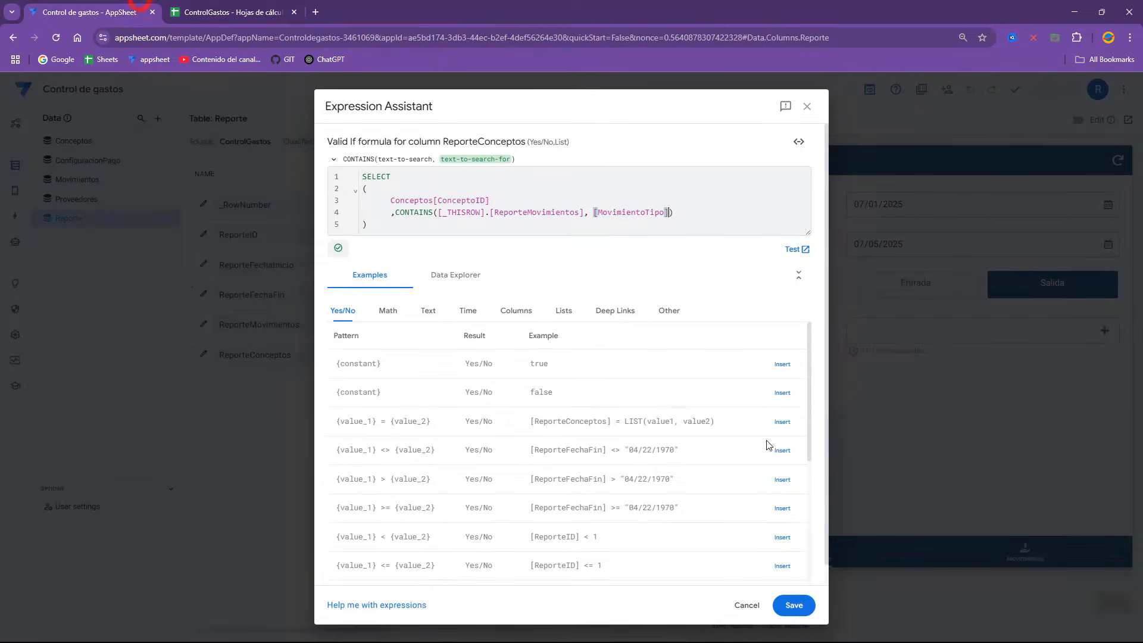
Step: Apply the Valid If formula to ReporteConceptos, disallow other values with Dropdown as input mode, and save the app
{"action": "left_click", "coordinate": [798, 618]}
{"action": "scroll", "coordinate": [502, 475], "scroll_direction": "down", "scroll_amount": 2}
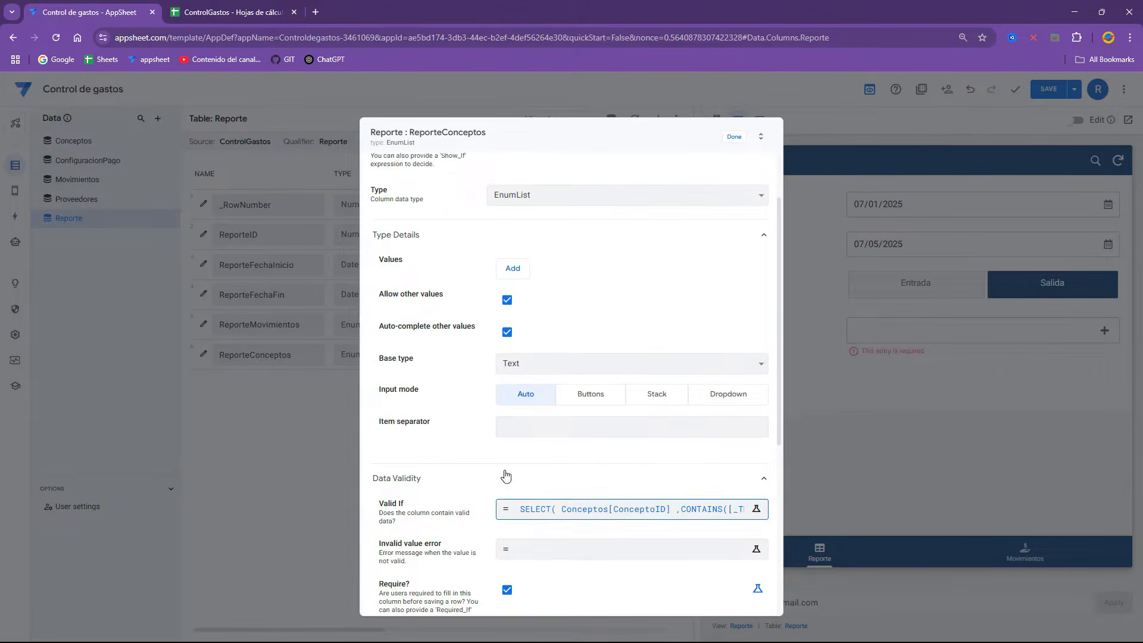
{"action": "left_click", "coordinate": [507, 271]}
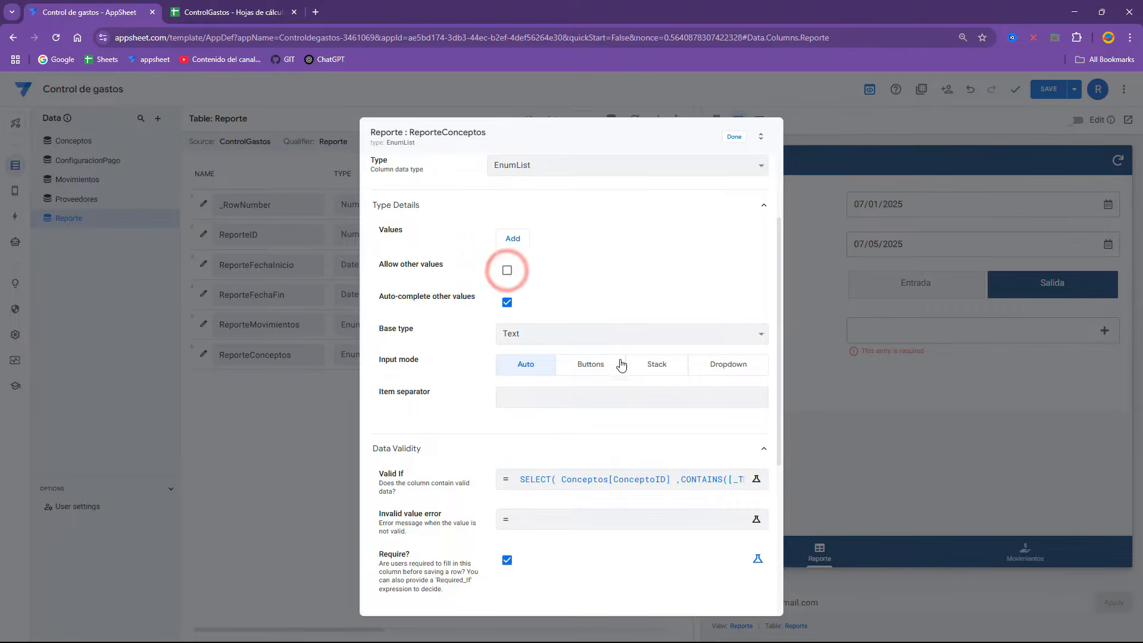
{"action": "left_click", "coordinate": [720, 364]}
{"action": "left_click", "coordinate": [734, 136]}
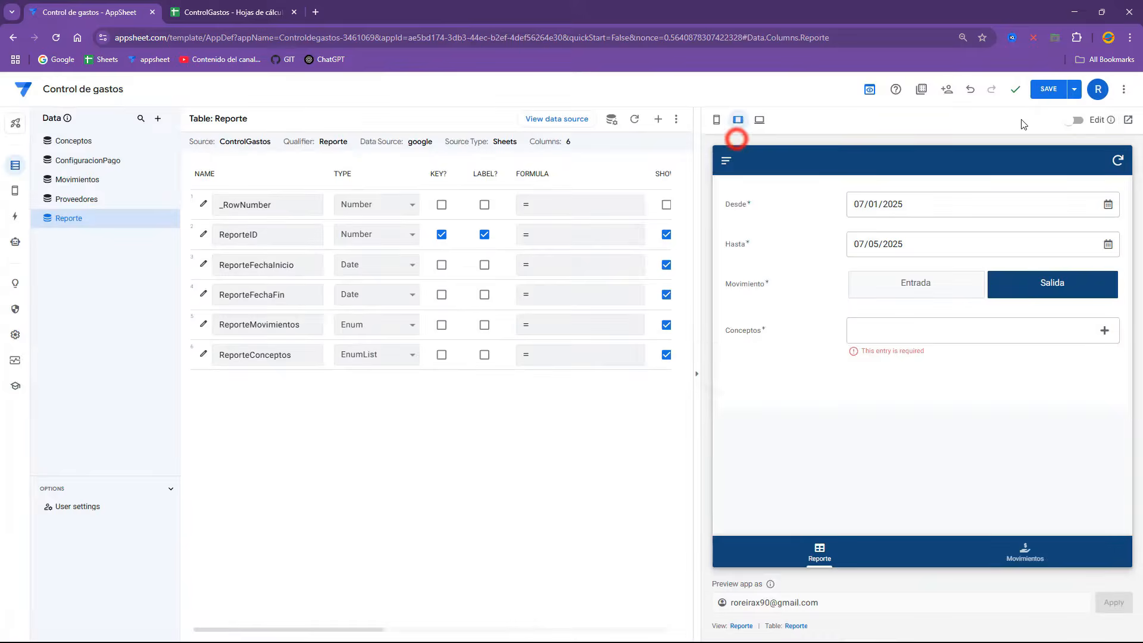
{"action": "left_click", "coordinate": [1045, 91]}
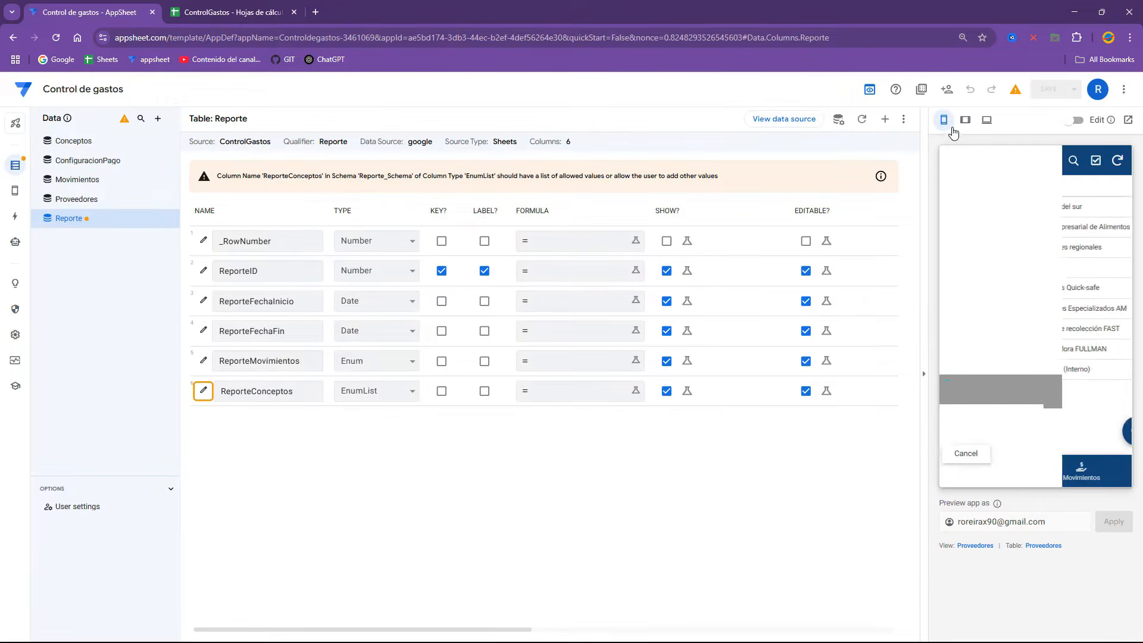
Step: In the tablet preview of the Reporte view, compare the Conceptos choices offered for Salida and for Entrada
{"action": "left_click", "coordinate": [962, 119]}
{"action": "left_click", "coordinate": [824, 563]}
{"action": "left_click", "coordinate": [928, 326]}
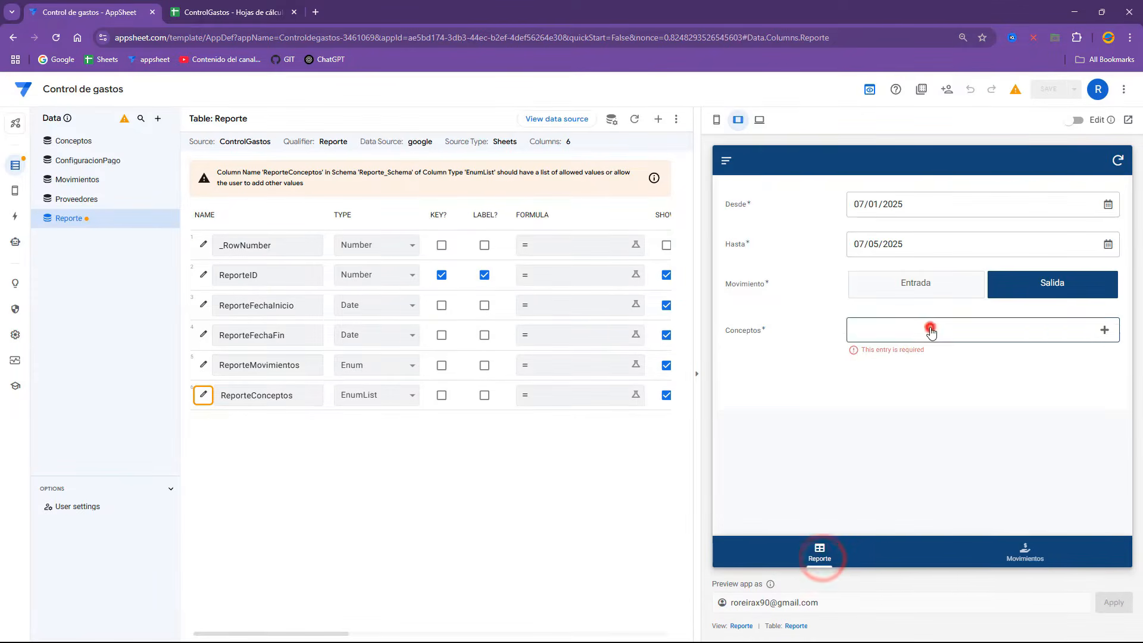
{"action": "scroll", "coordinate": [853, 308], "scroll_direction": "down", "scroll_amount": 3}
{"action": "left_click", "coordinate": [1058, 543]}
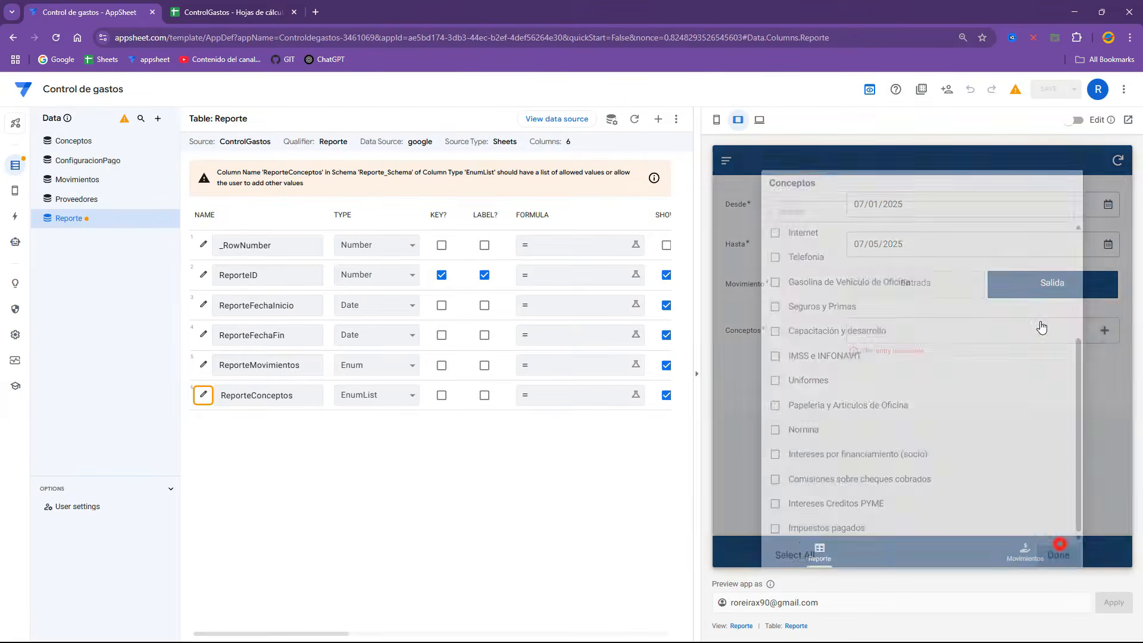
{"action": "left_click", "coordinate": [924, 285]}
{"action": "left_click", "coordinate": [918, 334]}
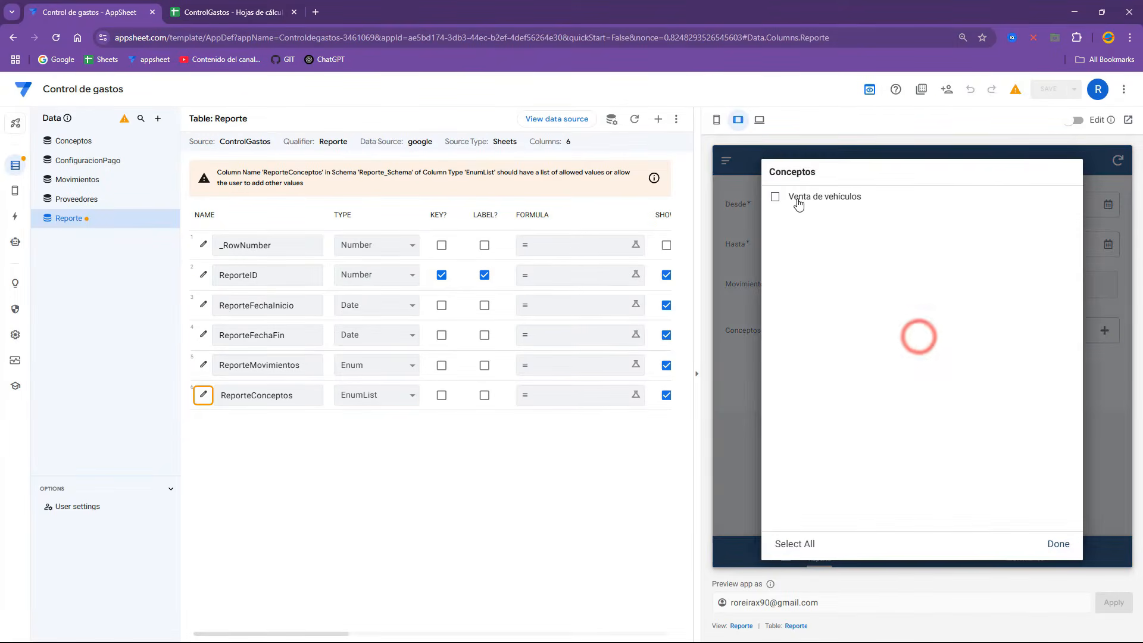
{"action": "left_click", "coordinate": [1058, 545]}
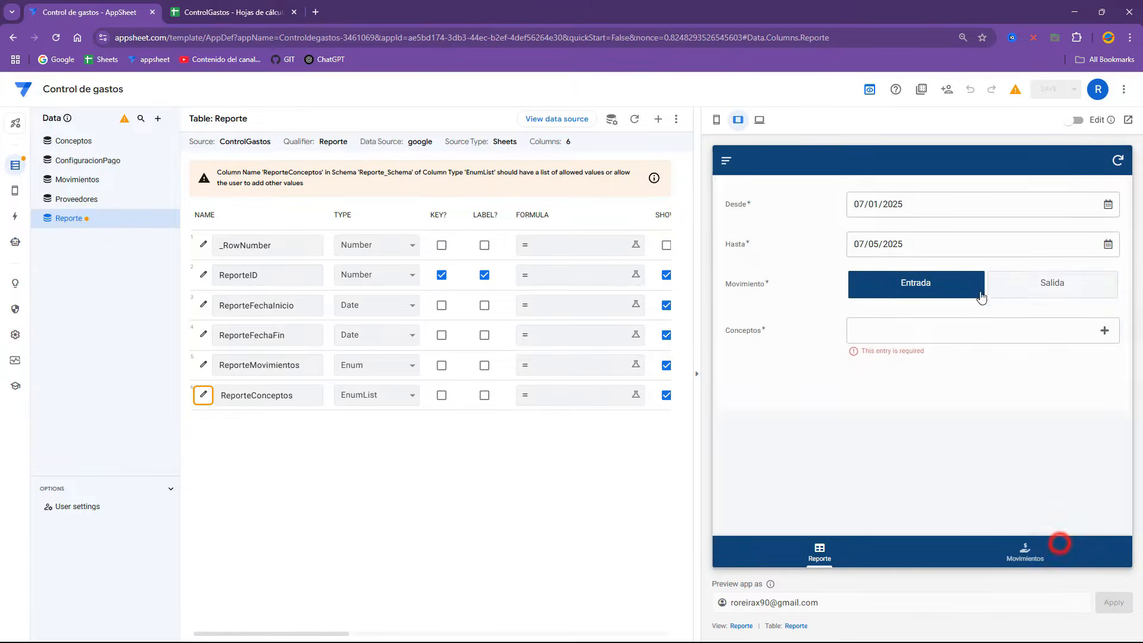
Step: Alternate the Movimiento field between Salida and Entrada several times to test whether both can be selected together
{"action": "left_click", "coordinate": [1009, 278]}
{"action": "left_click", "coordinate": [936, 287]}
{"action": "left_click", "coordinate": [1012, 291]}
{"action": "left_click", "coordinate": [949, 287]}
{"action": "left_click", "coordinate": [1052, 286]}
{"action": "left_click", "coordinate": [955, 286]}
{"action": "left_click", "coordinate": [1026, 284]}
{"action": "left_click", "coordinate": [973, 284]}
{"action": "left_click", "coordinate": [1057, 285]}
{"action": "left_click", "coordinate": [954, 286]}
{"action": "left_click", "coordinate": [1021, 287]}
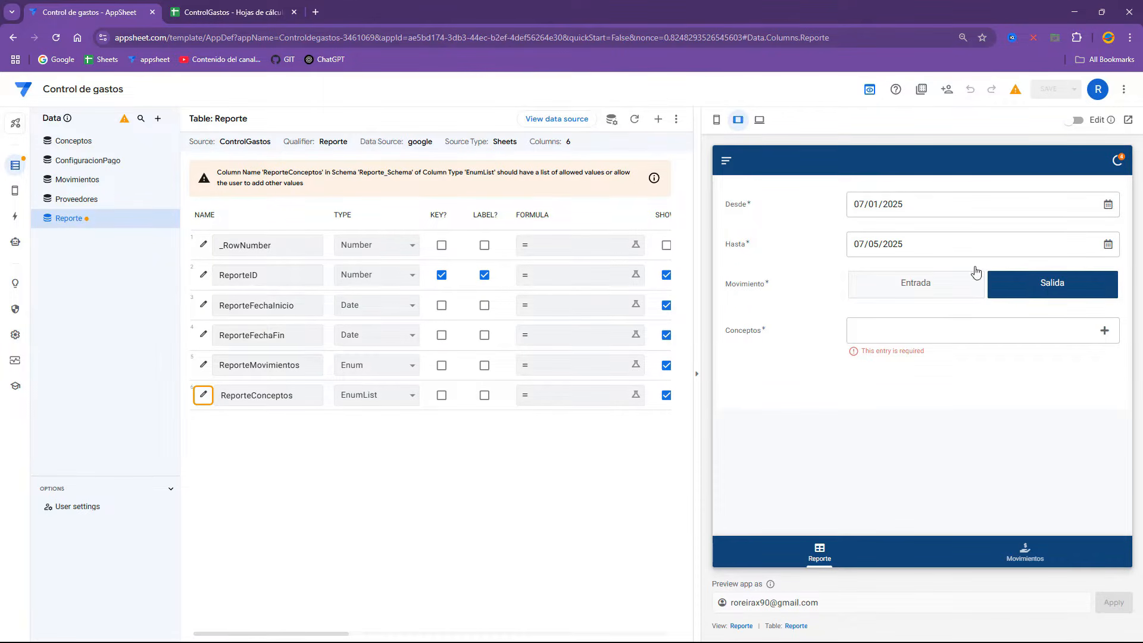
Step: Change the ReporteMovimientos column type to EnumList and save the app
{"action": "left_click", "coordinate": [202, 369]}
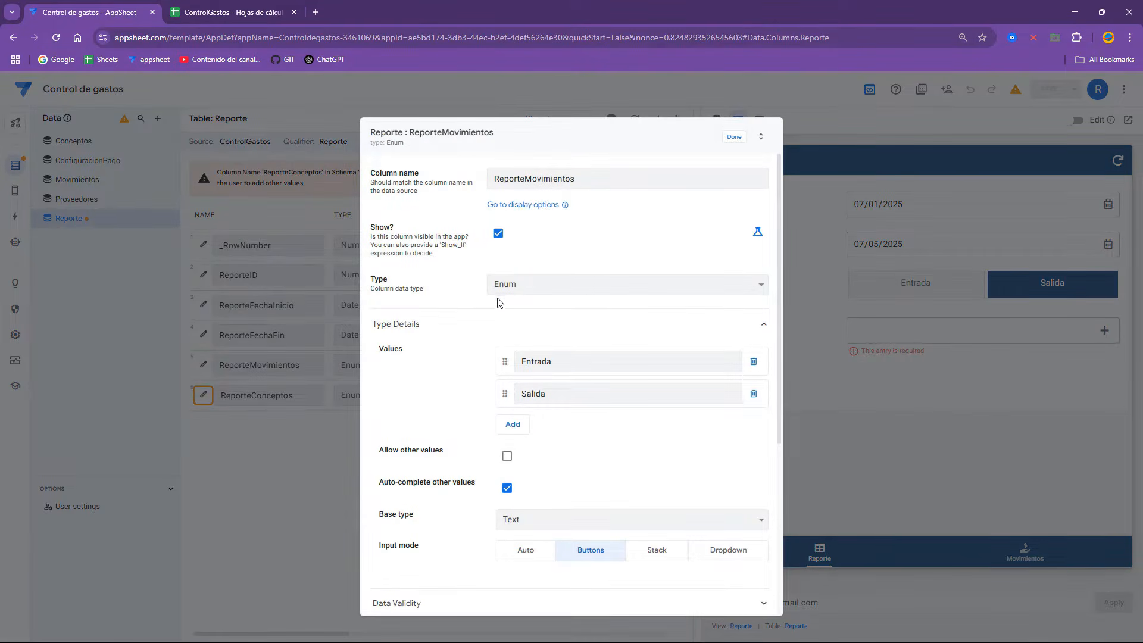
{"action": "left_click", "coordinate": [509, 286]}
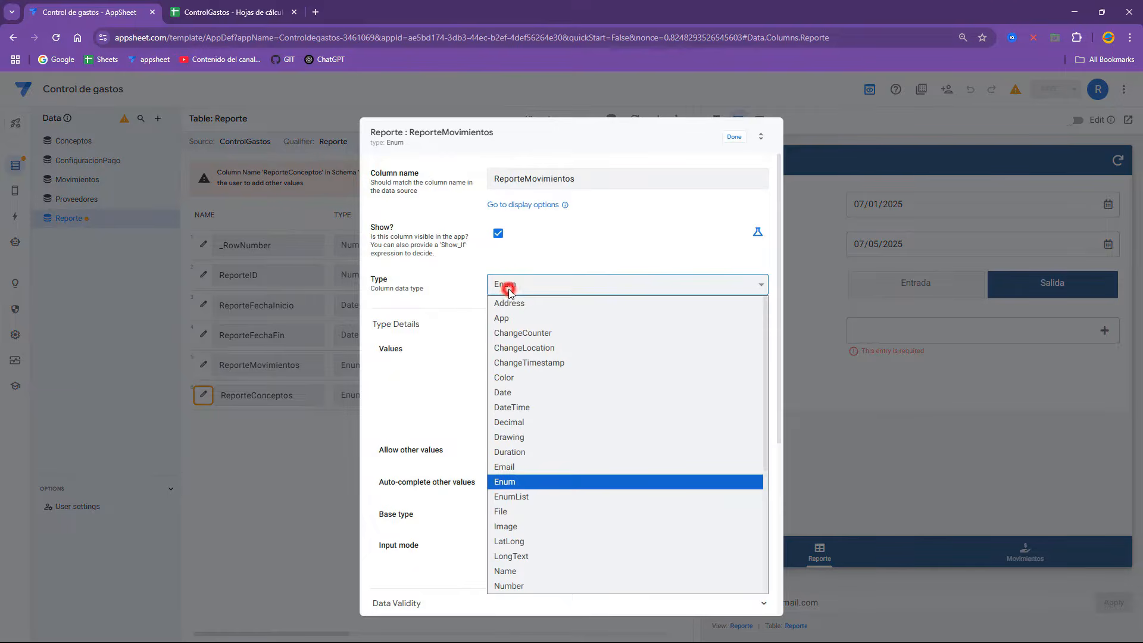
{"action": "left_click", "coordinate": [528, 495]}
{"action": "left_click", "coordinate": [733, 137]}
{"action": "left_click", "coordinate": [738, 120]}
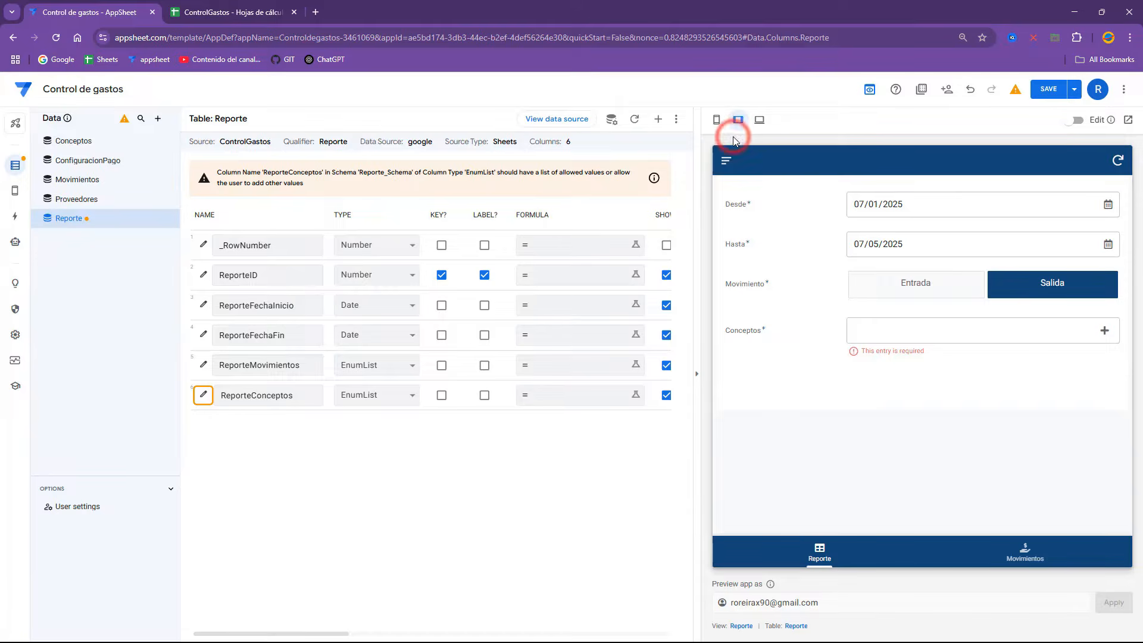
{"action": "left_click", "coordinate": [1074, 90]}
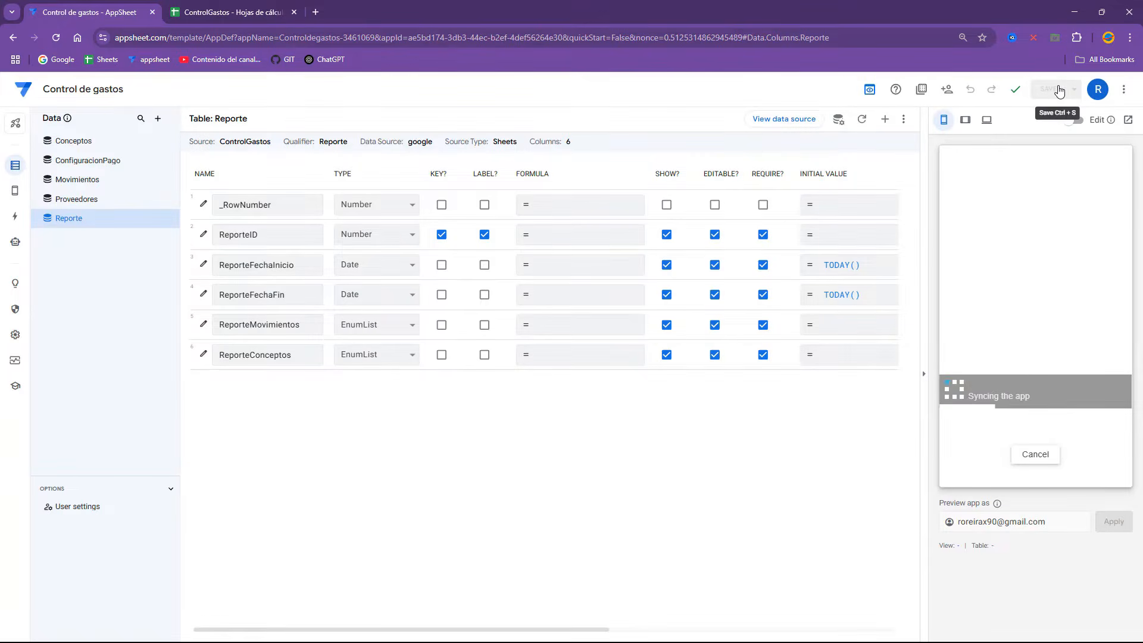
Step: In the Reporte tablet preview, check the Conceptos choices with both Entrada and Salida selected, and with only Salida selected
{"action": "left_click", "coordinate": [965, 120]}
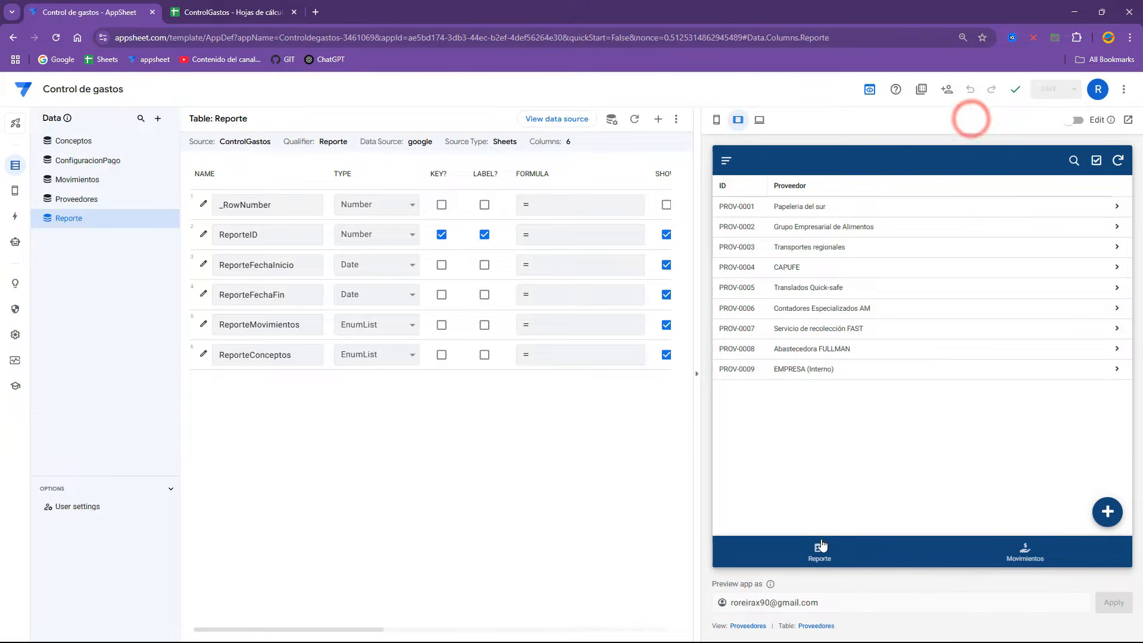
{"action": "left_click", "coordinate": [819, 545]}
{"action": "left_click", "coordinate": [912, 283]}
{"action": "left_click", "coordinate": [983, 331]}
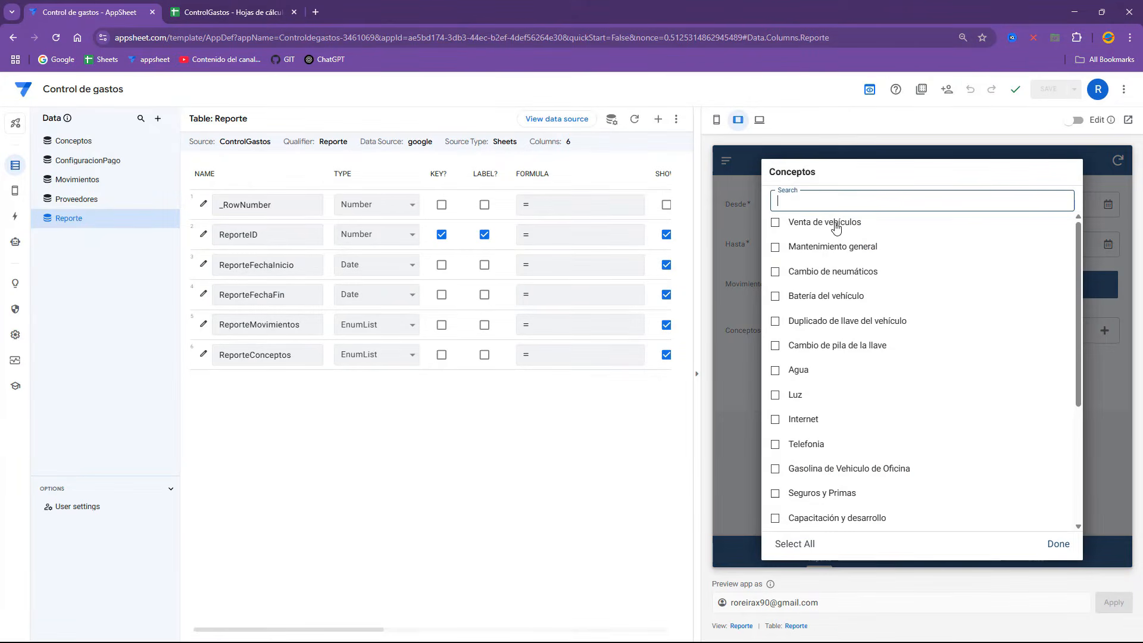
{"action": "left_click", "coordinate": [1061, 543]}
{"action": "left_click", "coordinate": [949, 280]}
{"action": "left_click", "coordinate": [991, 335]}
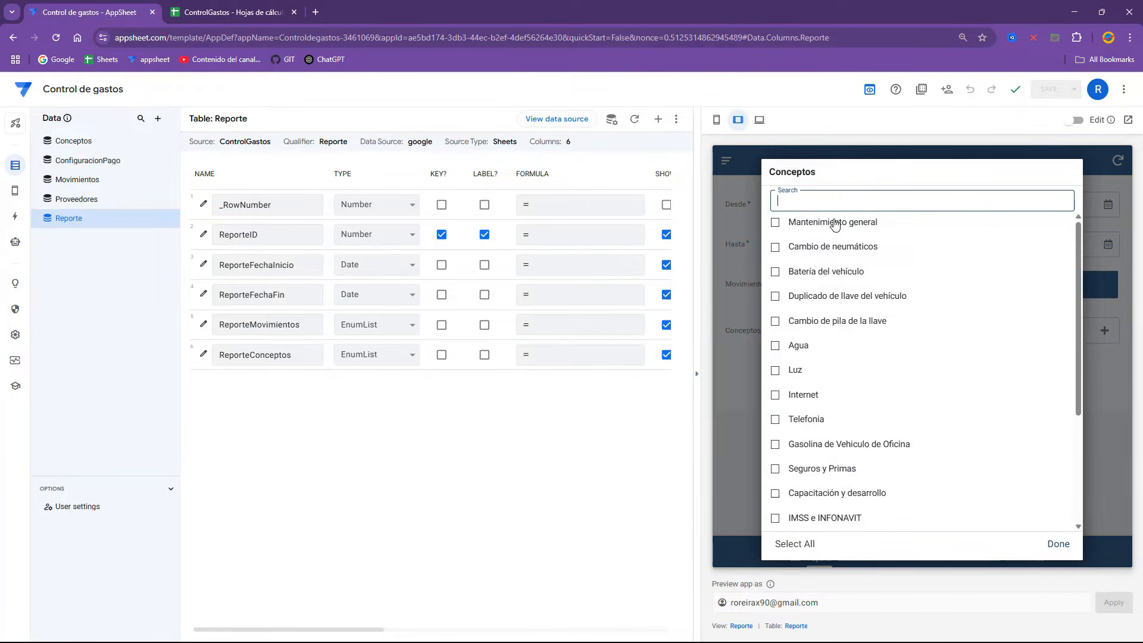
{"action": "left_click", "coordinate": [1062, 544]}
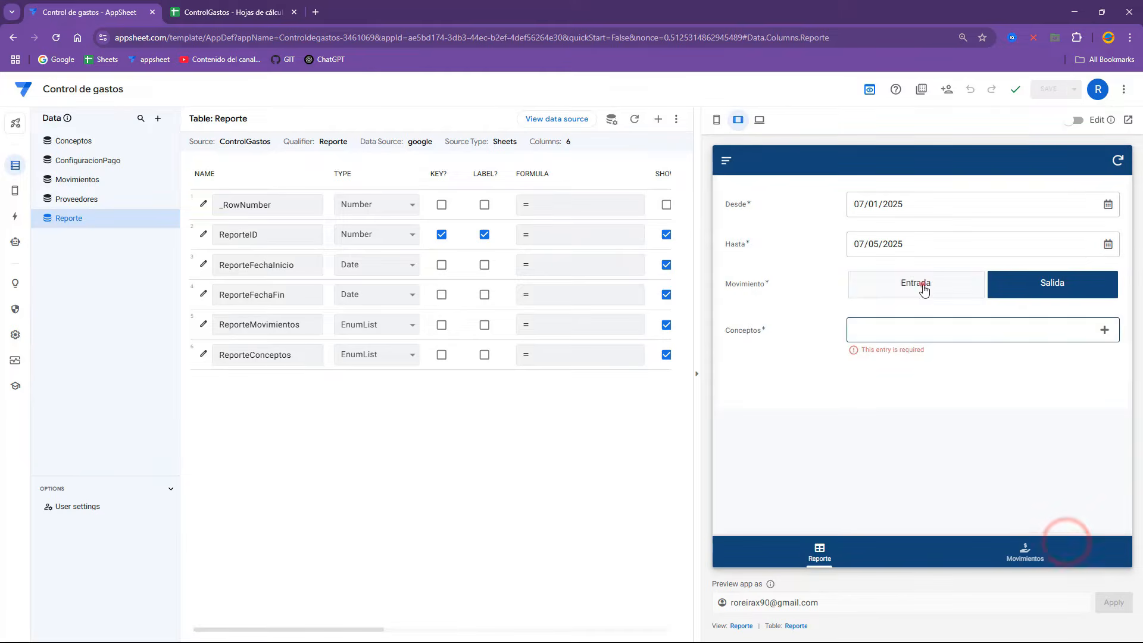
Step: Reselect Entrada alongside Salida to recheck the Conceptos choices, and check them again with only Entrada selected
{"action": "left_click", "coordinate": [921, 285]}
{"action": "left_click", "coordinate": [925, 341]}
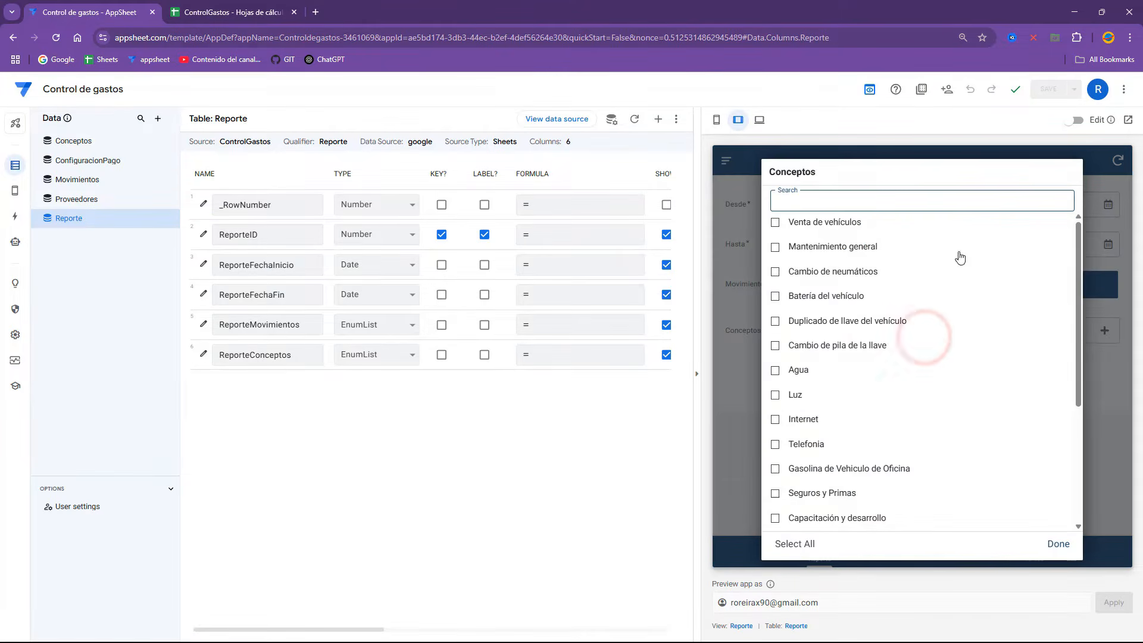
{"action": "left_click", "coordinate": [1057, 541]}
{"action": "left_click", "coordinate": [1026, 286]}
{"action": "left_click", "coordinate": [931, 327]}
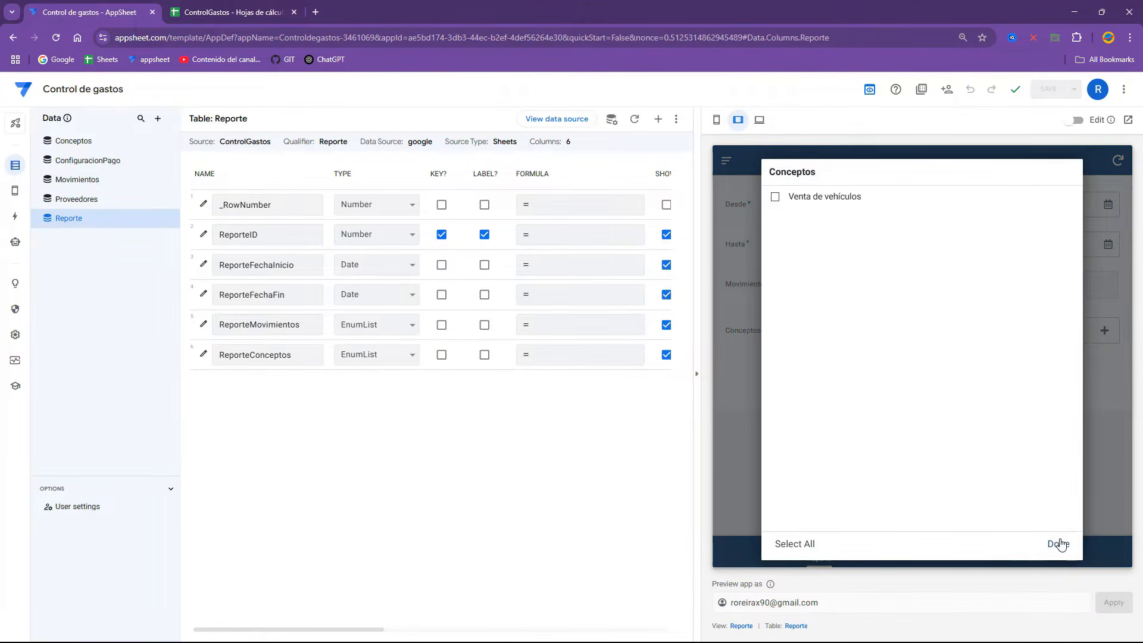
{"action": "left_click", "coordinate": [1058, 544]}
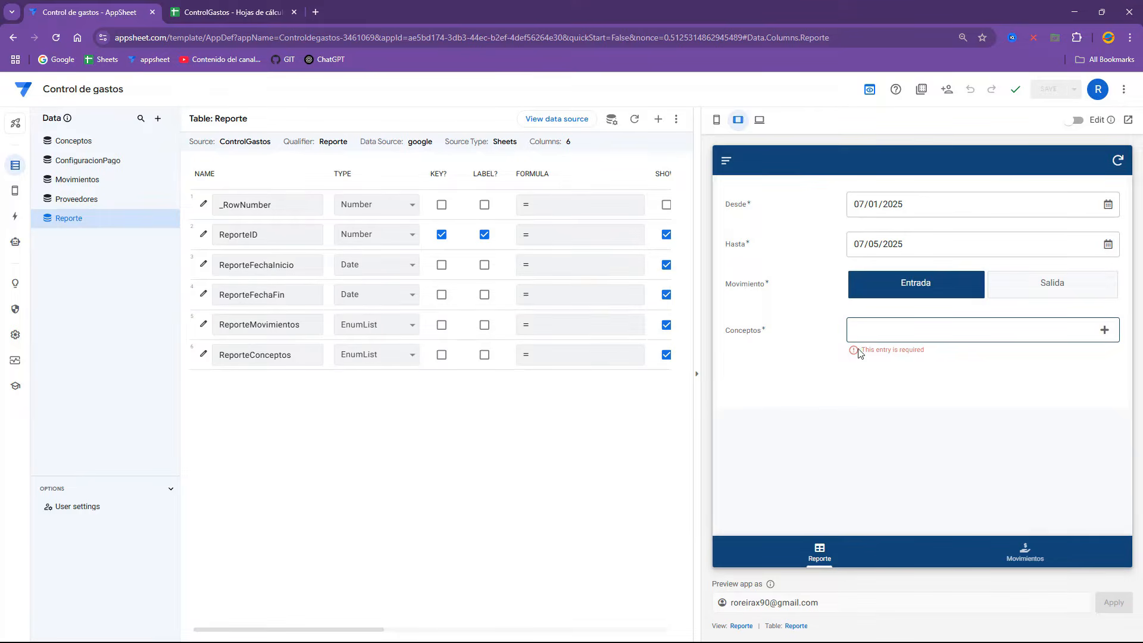
Step: Select Venta de vehículos as the concept in the Conceptos field of the Reporte preview
{"action": "left_click", "coordinate": [896, 336]}
{"action": "left_click", "coordinate": [780, 196]}
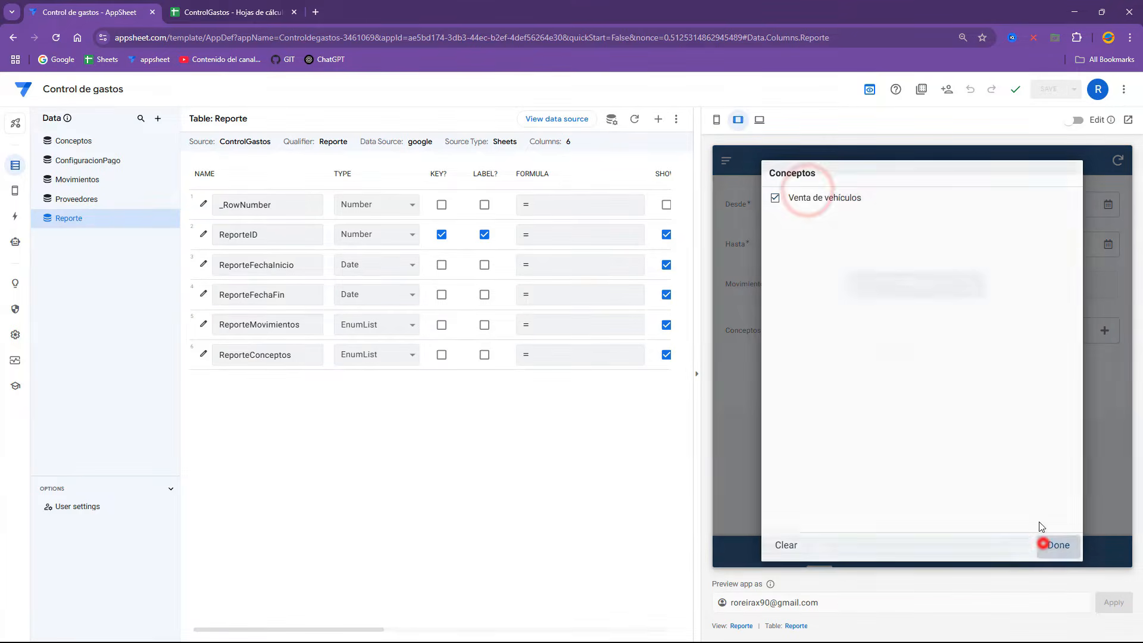
{"action": "left_click", "coordinate": [1042, 543]}
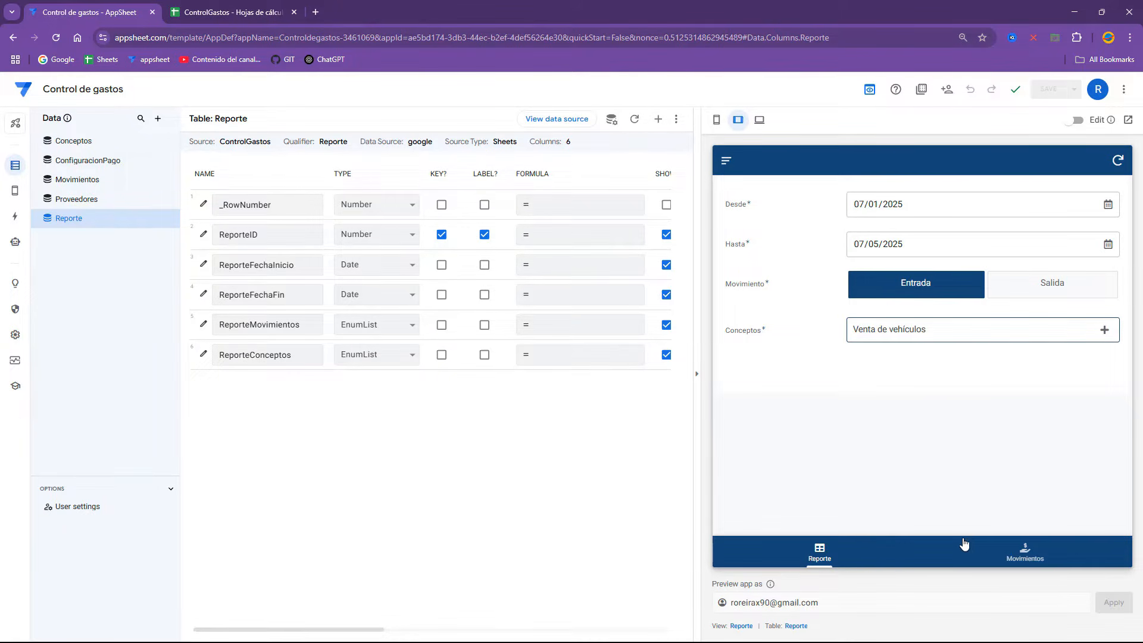
Step: Look through the records in the Movimientos view of the app preview
{"action": "left_click", "coordinate": [1016, 560]}
{"action": "scroll", "coordinate": [893, 387], "scroll_direction": "down", "scroll_amount": 3}
{"action": "scroll", "coordinate": [876, 361], "scroll_direction": "up", "scroll_amount": 3}
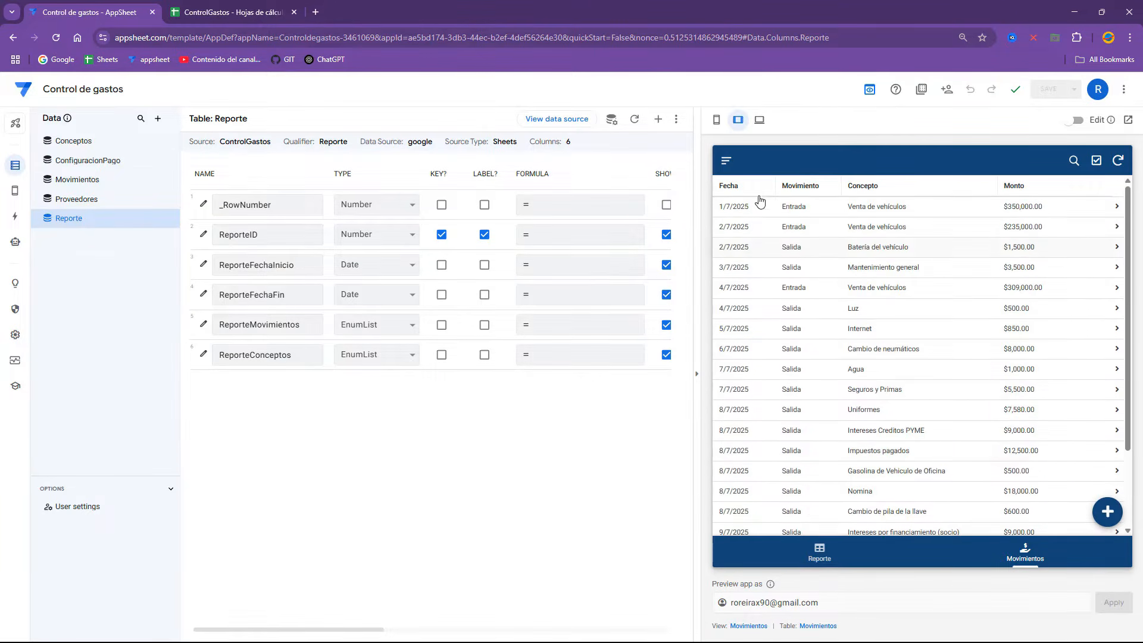
Step: Switch to the ControlGastos spreadsheet and enter TOTAL in cells A22 and D22 of the Movimientos sheet
{"action": "left_click", "coordinate": [226, 12]}
{"action": "left_click", "coordinate": [567, 332]}
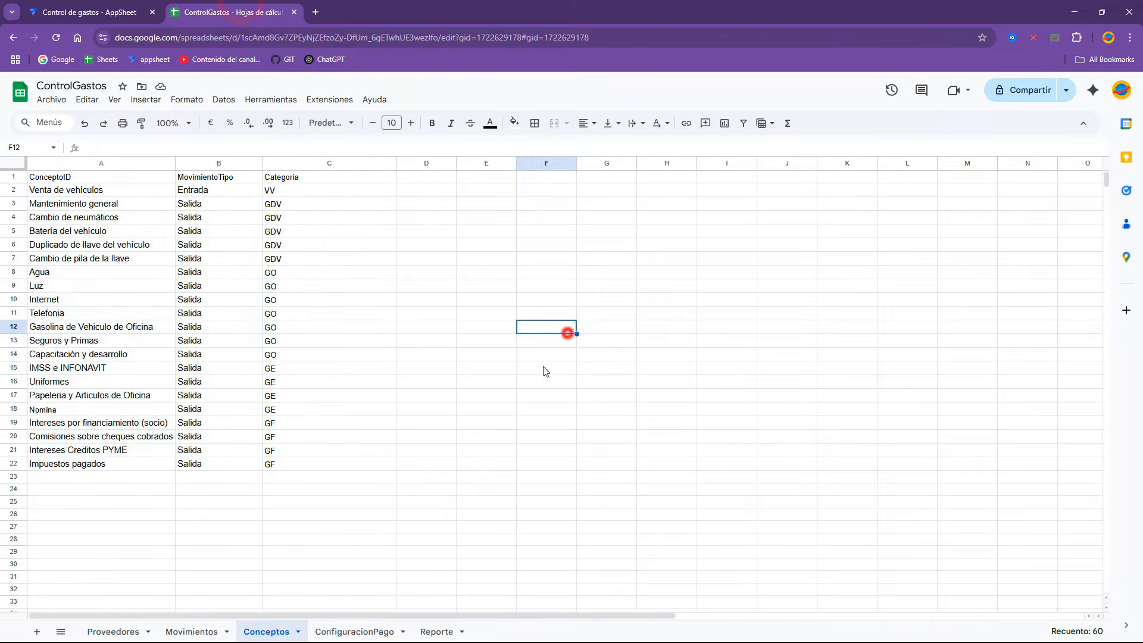
{"action": "left_click", "coordinate": [192, 632]}
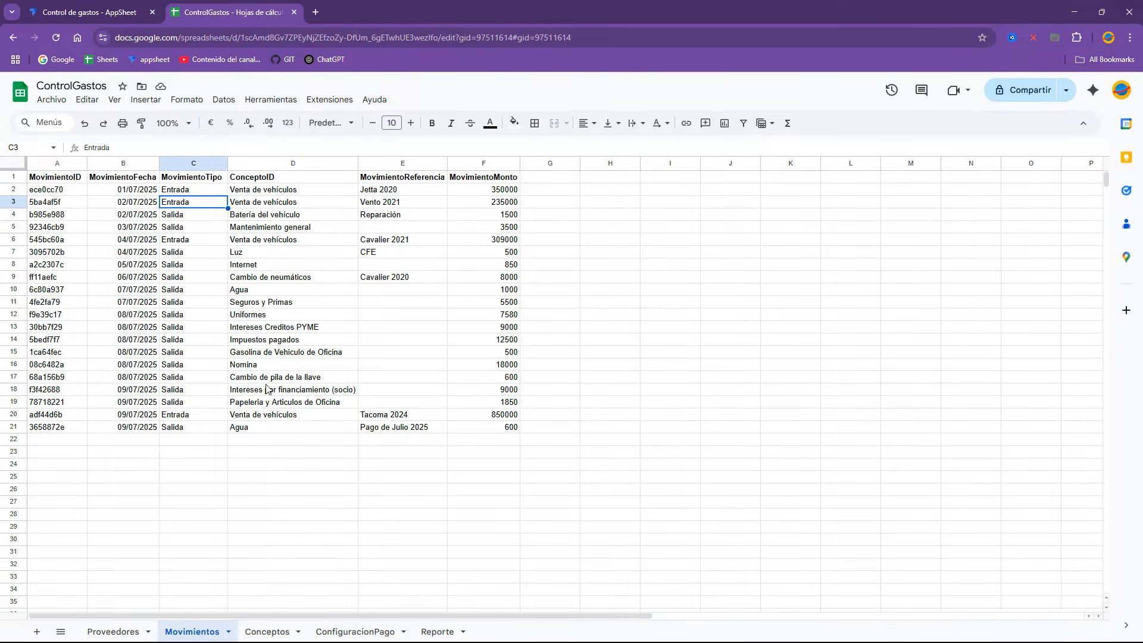
{"action": "left_click", "coordinate": [56, 443]}
{"action": "type", "text": "TY"}
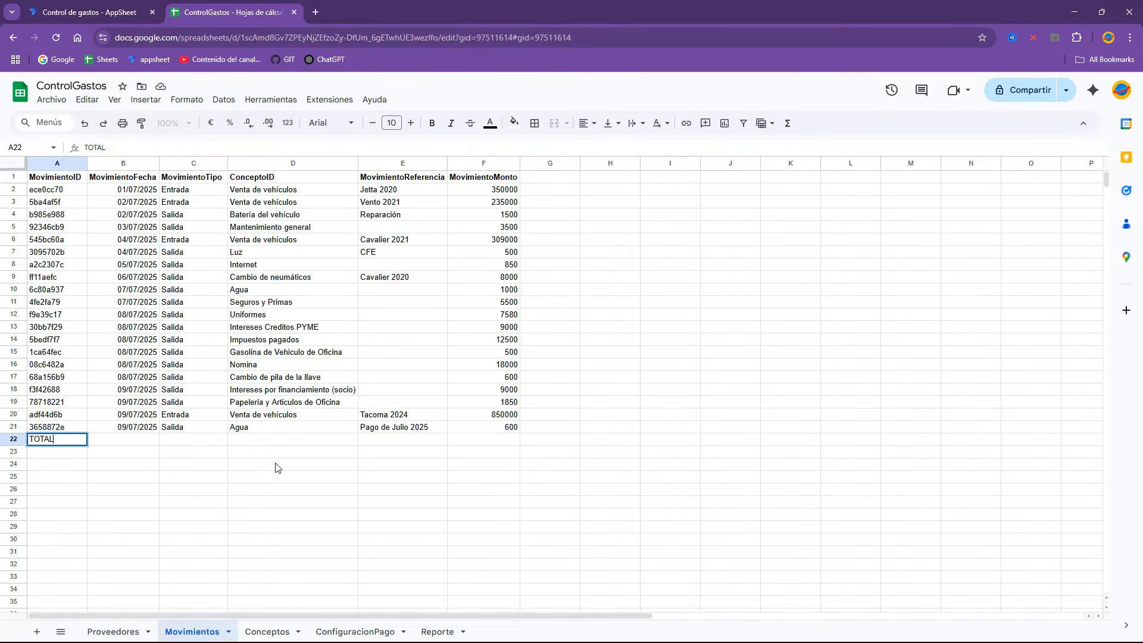
{"action": "type", "text": "TAL"}
{"action": "key", "text": "Tab"}
{"action": "key", "text": "Tab"}
{"action": "key", "text": "Tab"}
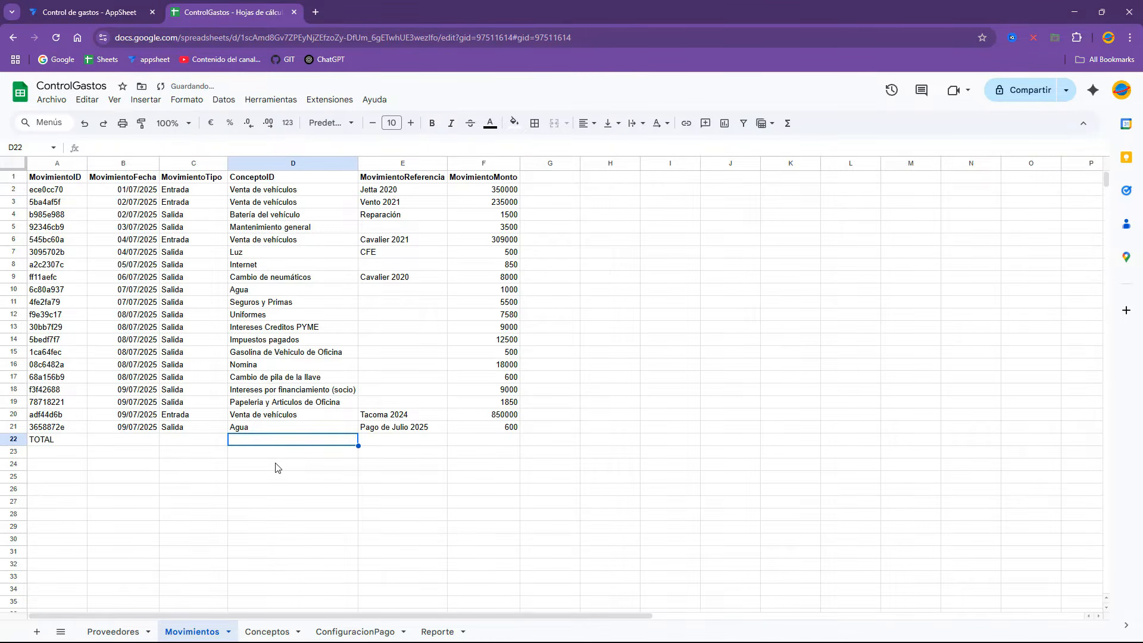
{"action": "type", "text": "YTO"}
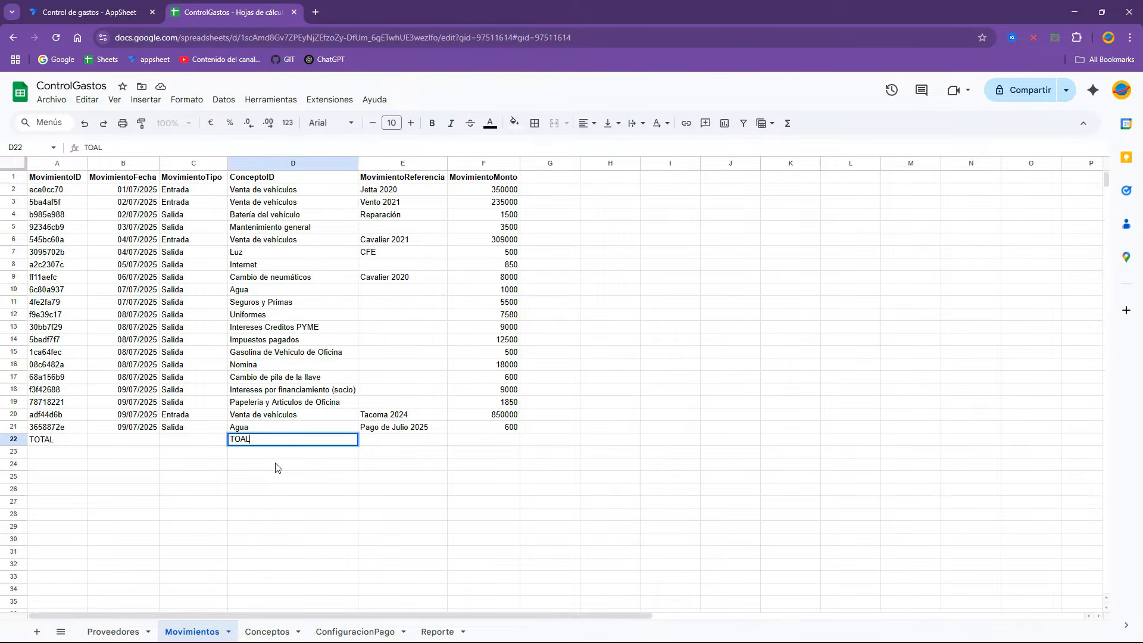
{"action": "type", "text": "AL"}
{"action": "key", "text": "Return"}
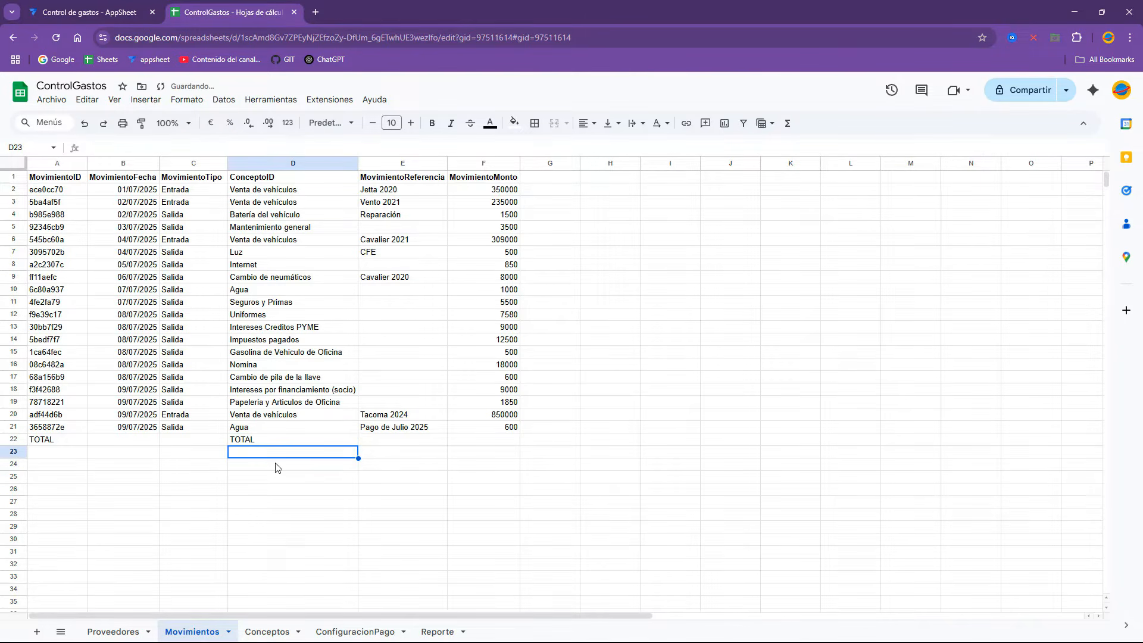
Step: Select the TOTAL row's cells A22:F22 in the Movimientos sheet
{"action": "left_click", "coordinate": [487, 439]}
{"action": "key", "text": "shift+Left"}
{"action": "key", "text": "shift+Left"}
{"action": "key", "text": "shift+Left"}
{"action": "key", "text": "shift+Left"}
{"action": "key", "text": "shift+Left"}
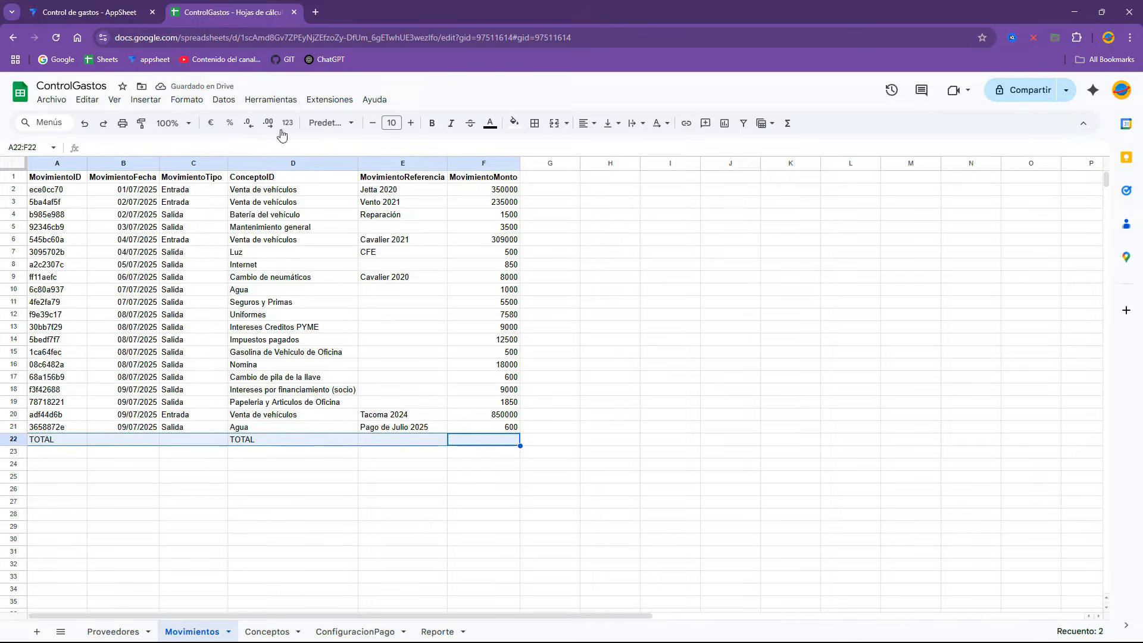
{"action": "left_click", "coordinate": [496, 128]}
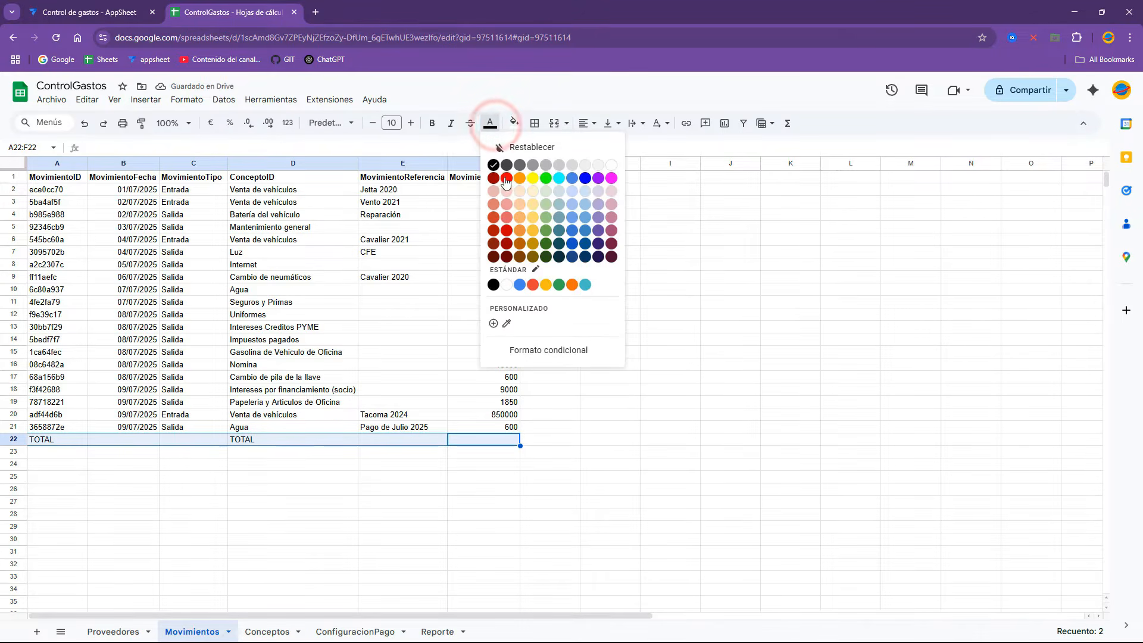
{"action": "left_click", "coordinate": [504, 179]}
{"action": "key", "text": "ctrl+z"}
{"action": "left_click", "coordinate": [514, 122]}
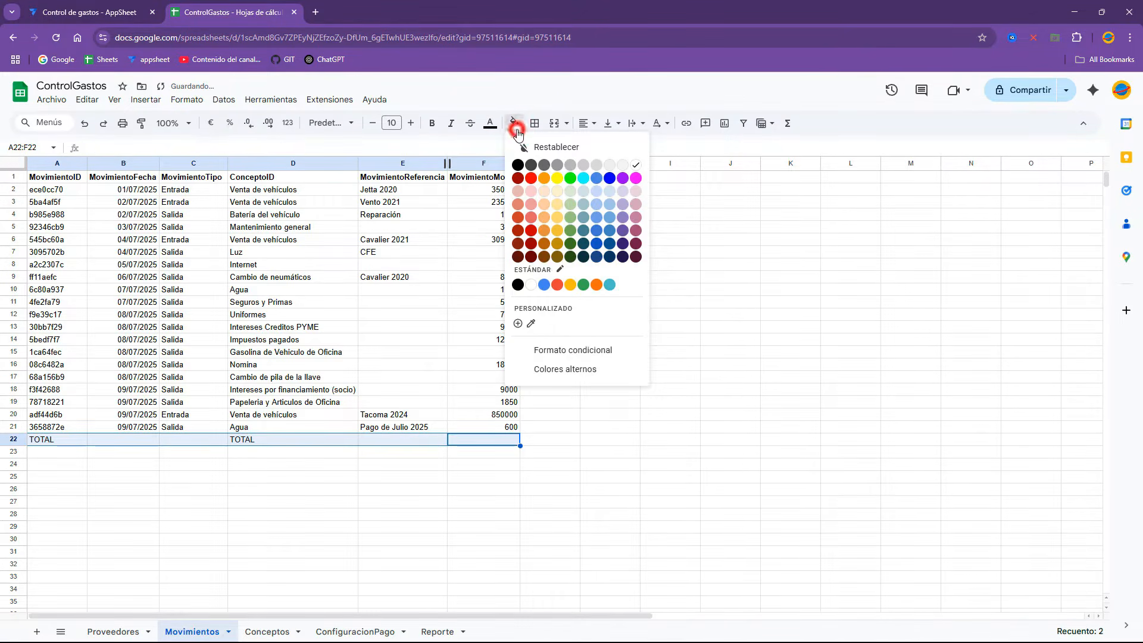
{"action": "left_click", "coordinate": [557, 286]}
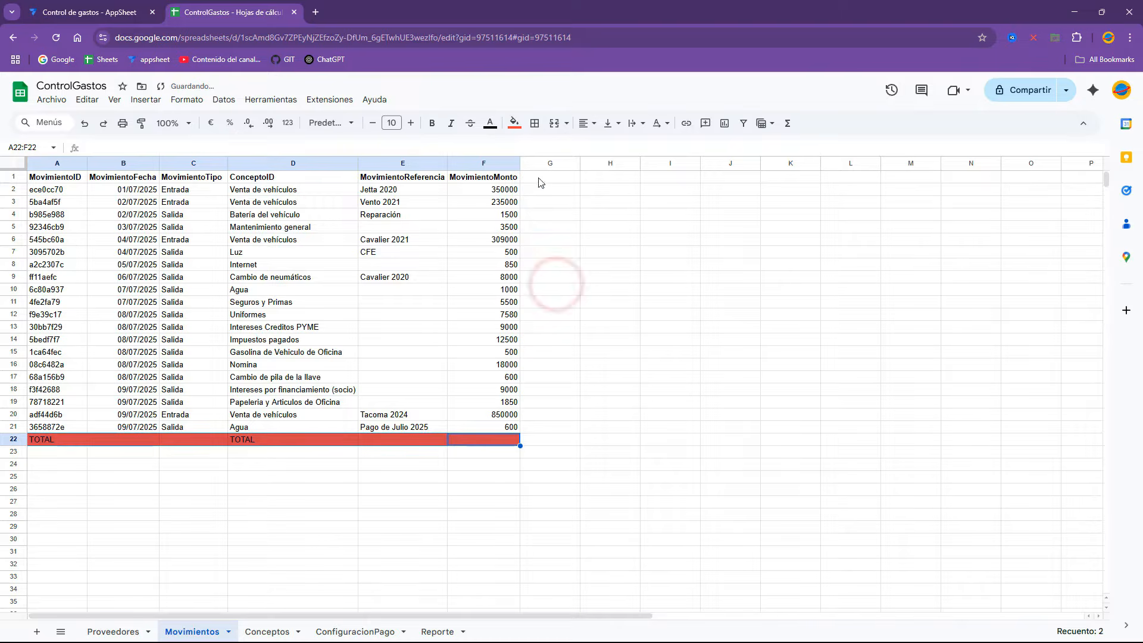
Step: Give the Movimientos sheet's TOTAL row, cells A22:F22, a standard yellow-orange fill and keep the row selected
{"action": "left_click", "coordinate": [514, 122]}
{"action": "left_click", "coordinate": [571, 285]}
{"action": "left_click", "coordinate": [569, 351]}
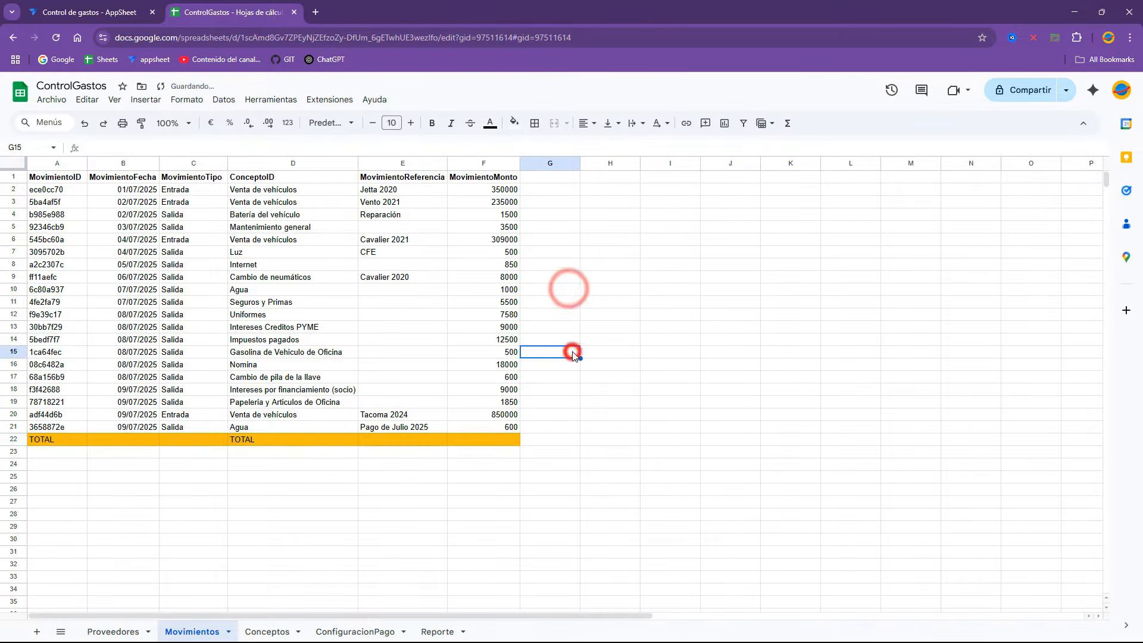
{"action": "left_click_drag", "start_coordinate": [53, 441], "coordinate": [513, 447]}
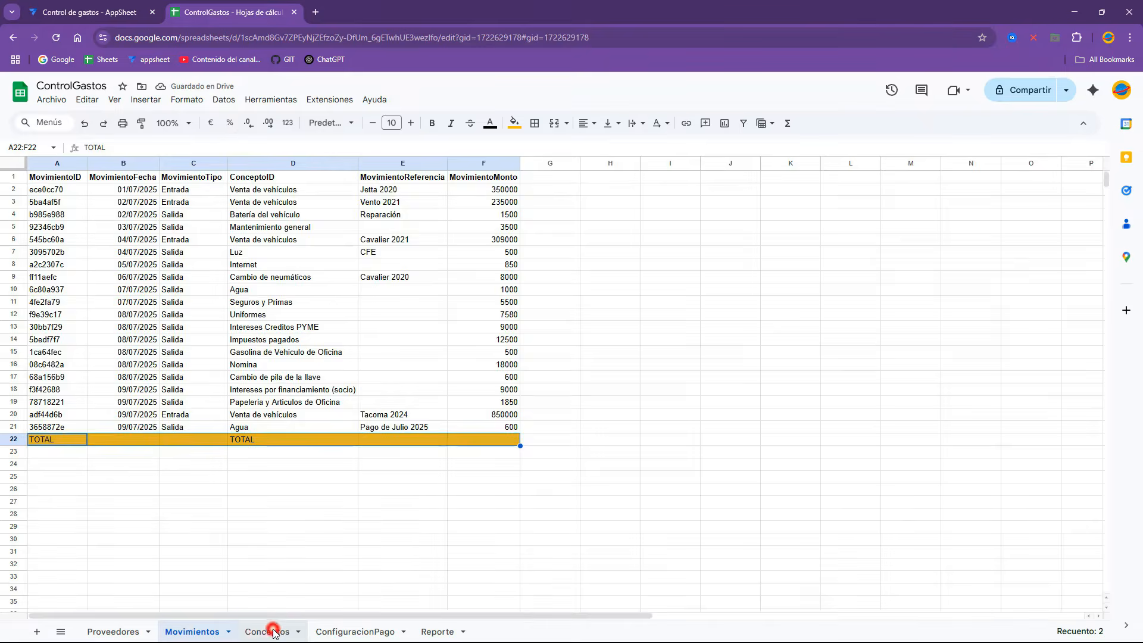
Step: Add TOTAL as a concept in cell A23 of the Conceptos sheet, below Impuestos pagados
{"action": "left_click", "coordinate": [267, 631]}
{"action": "left_click", "coordinate": [74, 478]}
{"action": "type", "text": "TOTAL"}
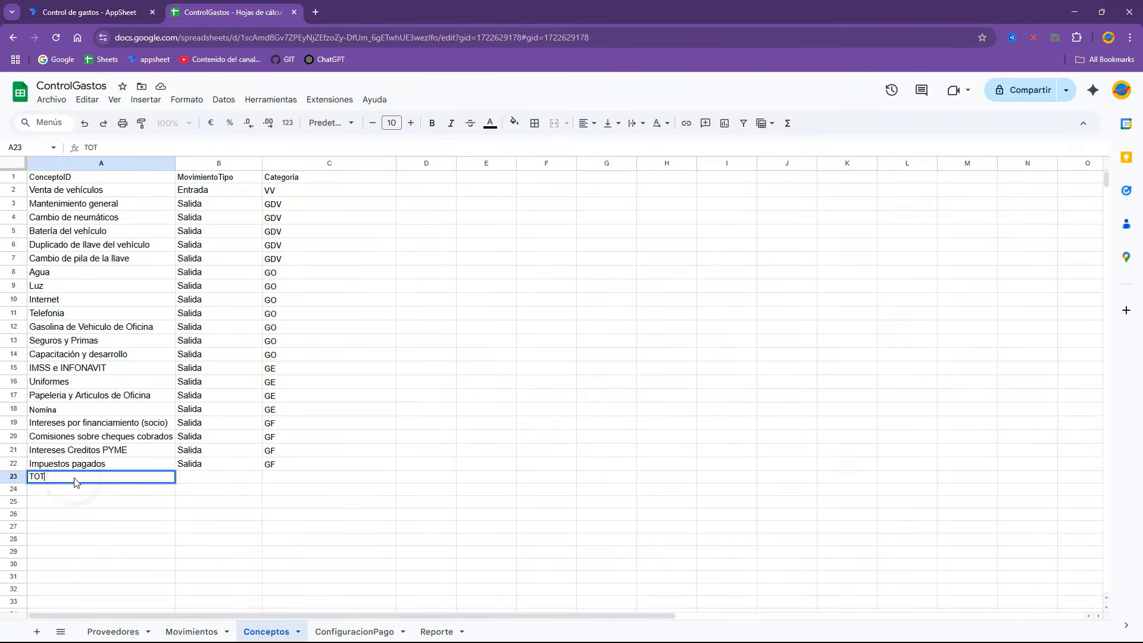
{"action": "key", "text": "Return"}
{"action": "left_click", "coordinate": [204, 479]}
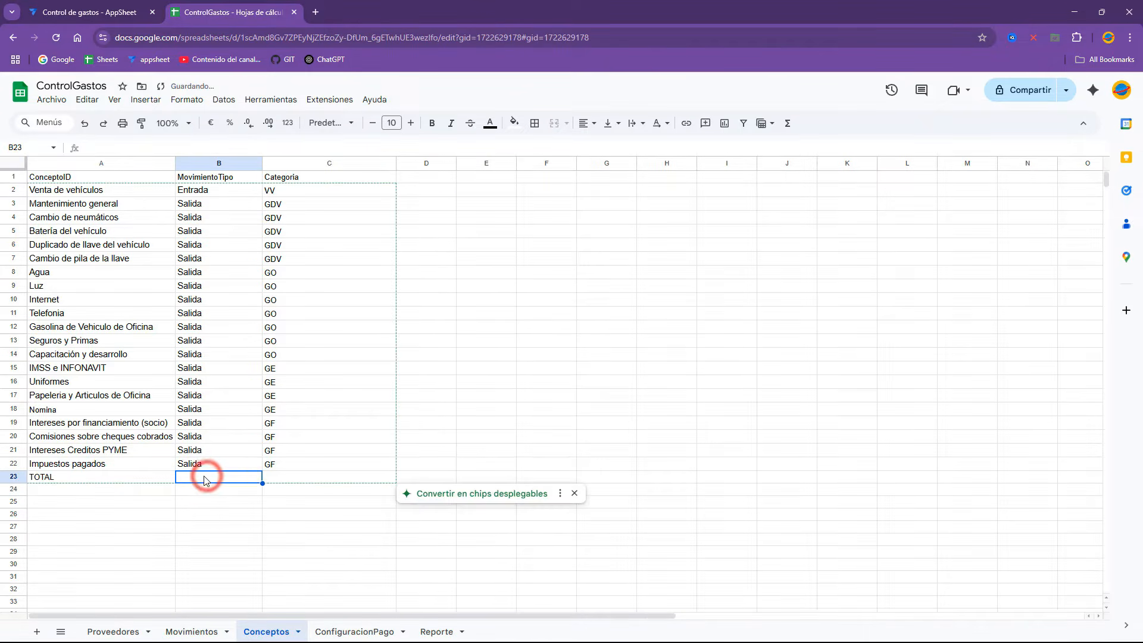
Step: Switch to AppSheet and check the Conceptos field in the Reporte preview, plus the Movimientos preview's records for the TOTAL row
{"action": "left_click", "coordinate": [90, 12]}
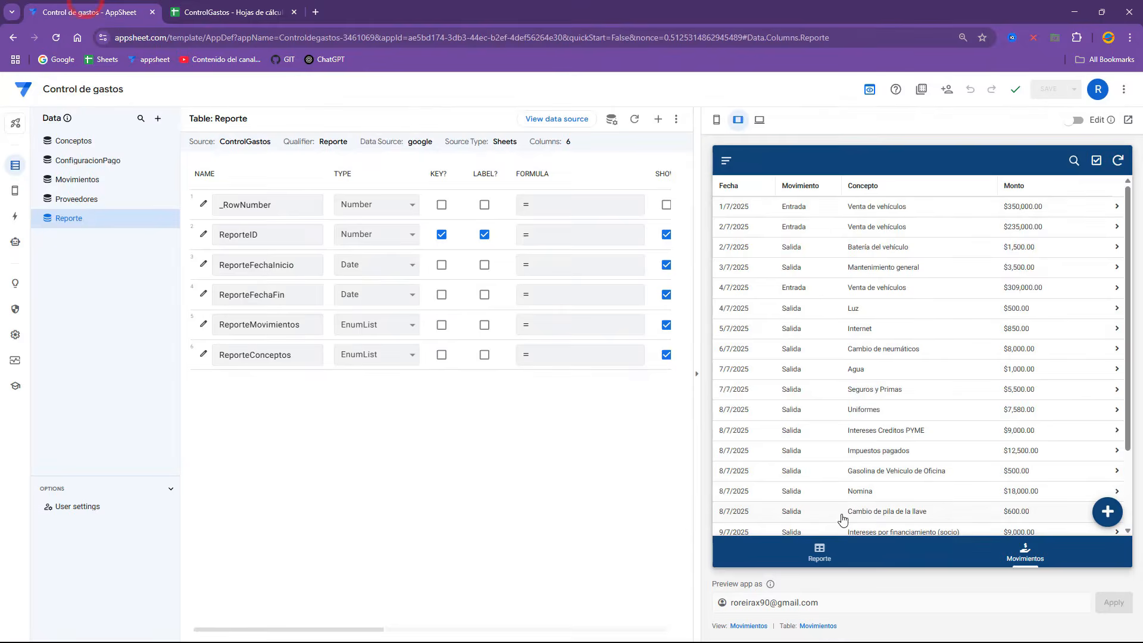
{"action": "left_click", "coordinate": [817, 546]}
{"action": "left_click", "coordinate": [974, 328]}
{"action": "left_click", "coordinate": [1055, 543]}
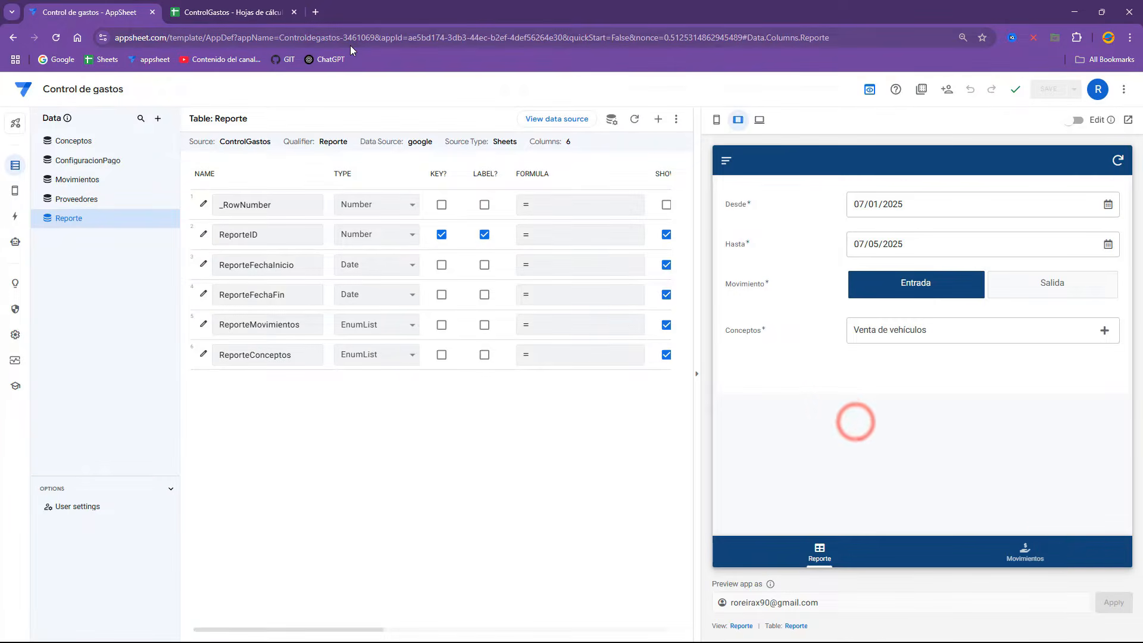
{"action": "left_click", "coordinate": [214, 11]}
{"action": "left_click", "coordinate": [116, 6]}
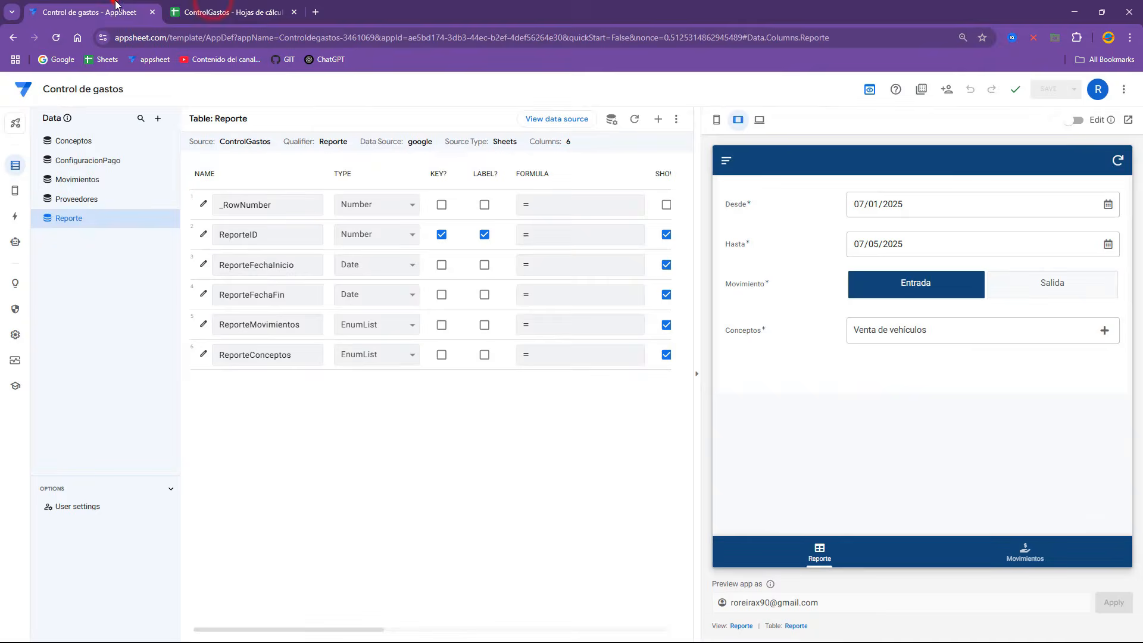
{"action": "left_click", "coordinate": [1020, 548]}
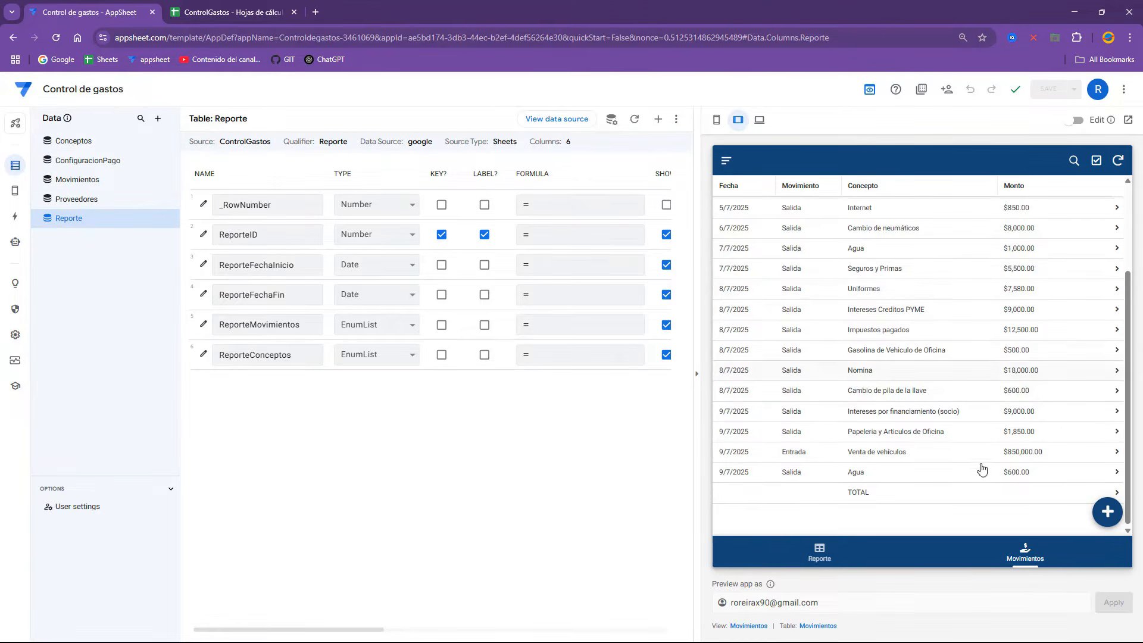
Step: Create a new slice of the Movimientos table named EntradasSalidas, save the app and display the Movimientos preview
{"action": "left_click", "coordinate": [92, 187]}
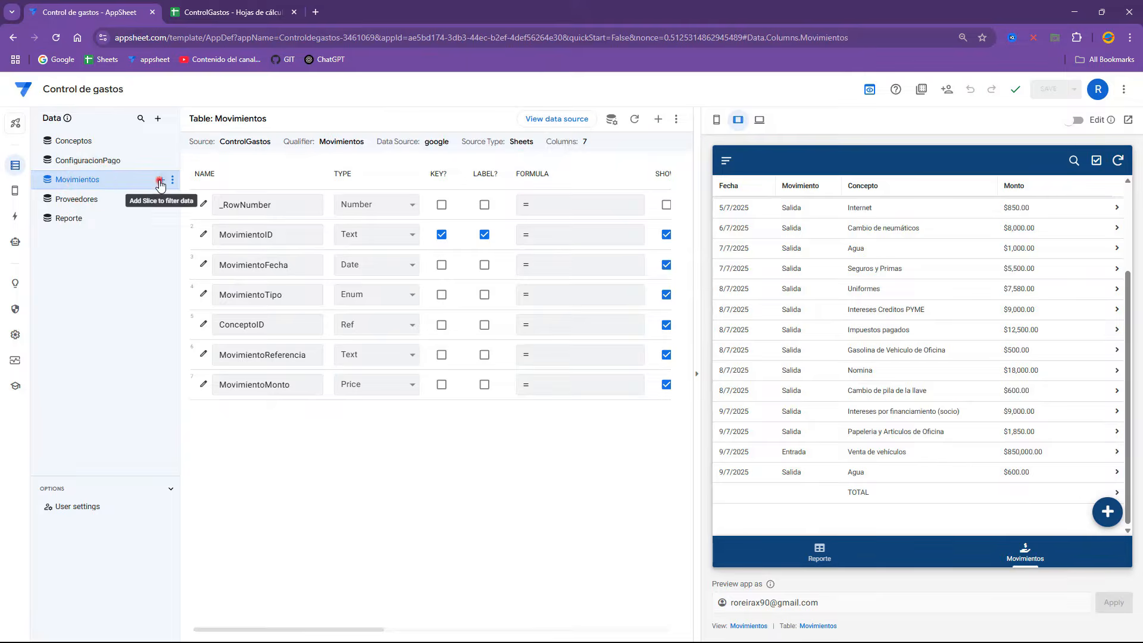
{"action": "left_click", "coordinate": [161, 179]}
{"action": "left_click", "coordinate": [424, 443]}
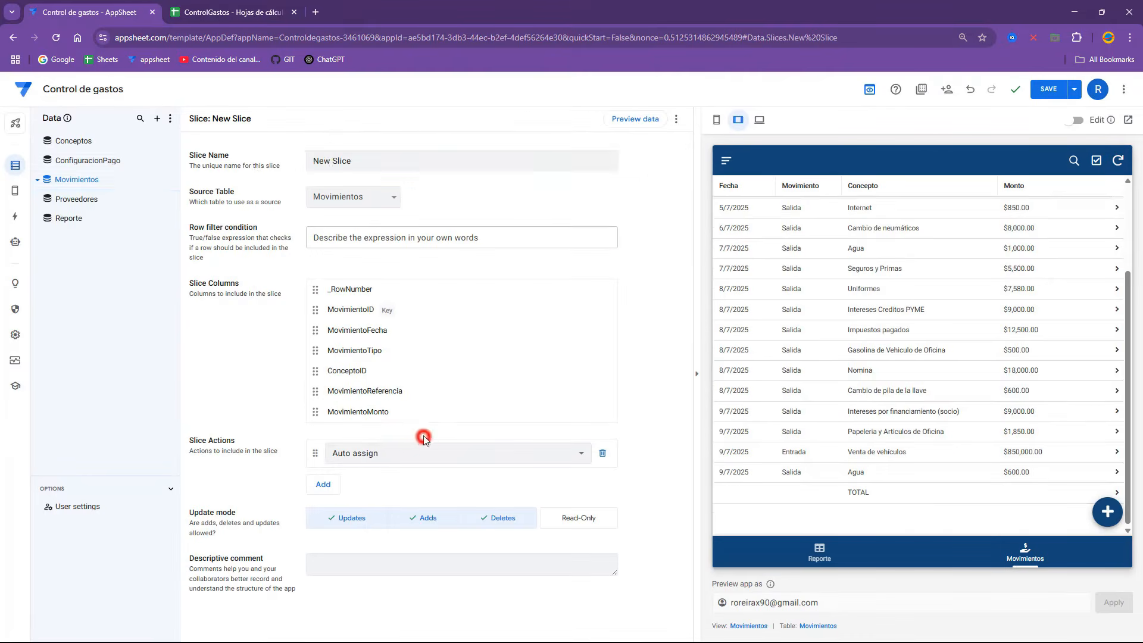
{"action": "triple_click", "coordinate": [363, 162]}
{"action": "type", "text": "EntradasSalidas"}
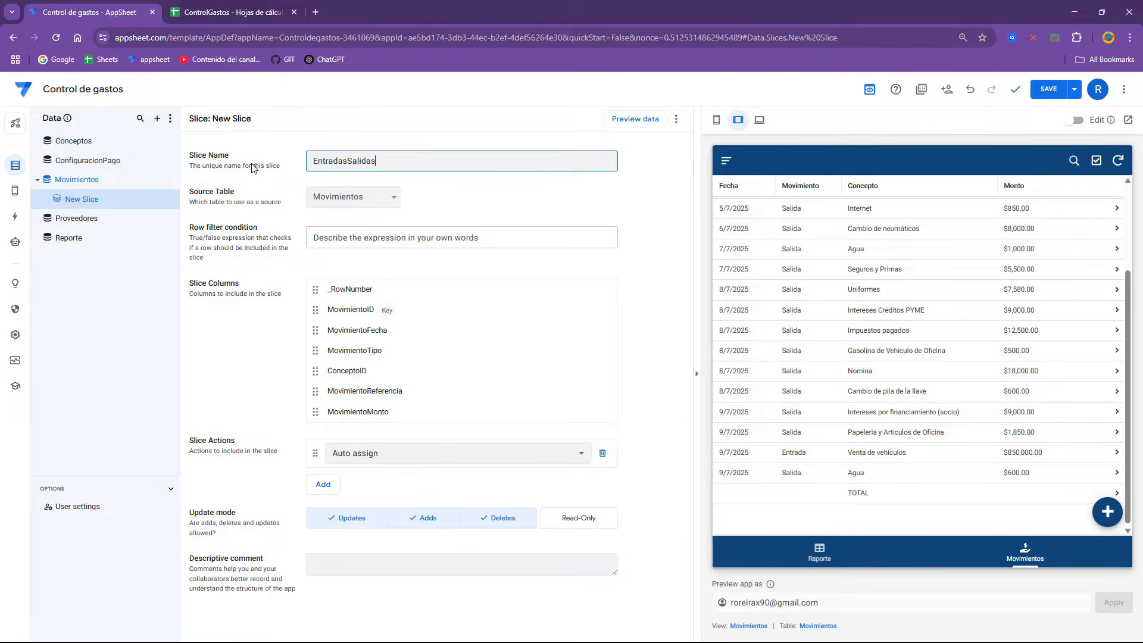
{"action": "left_click", "coordinate": [373, 238]}
{"action": "left_click", "coordinate": [1038, 90]}
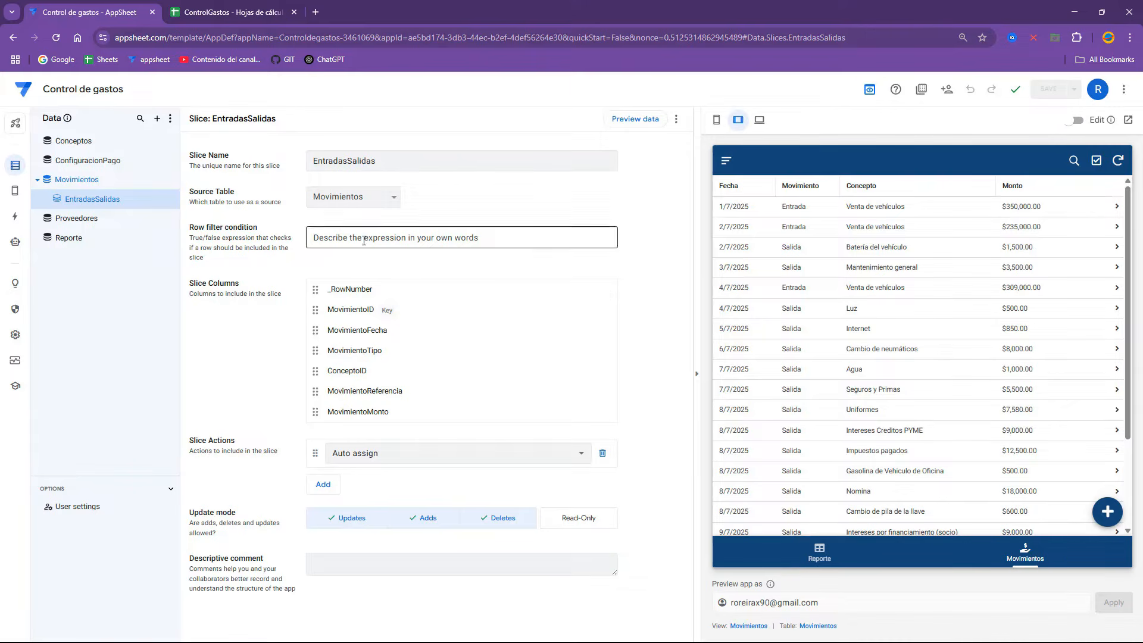
{"action": "left_click", "coordinate": [1034, 560]}
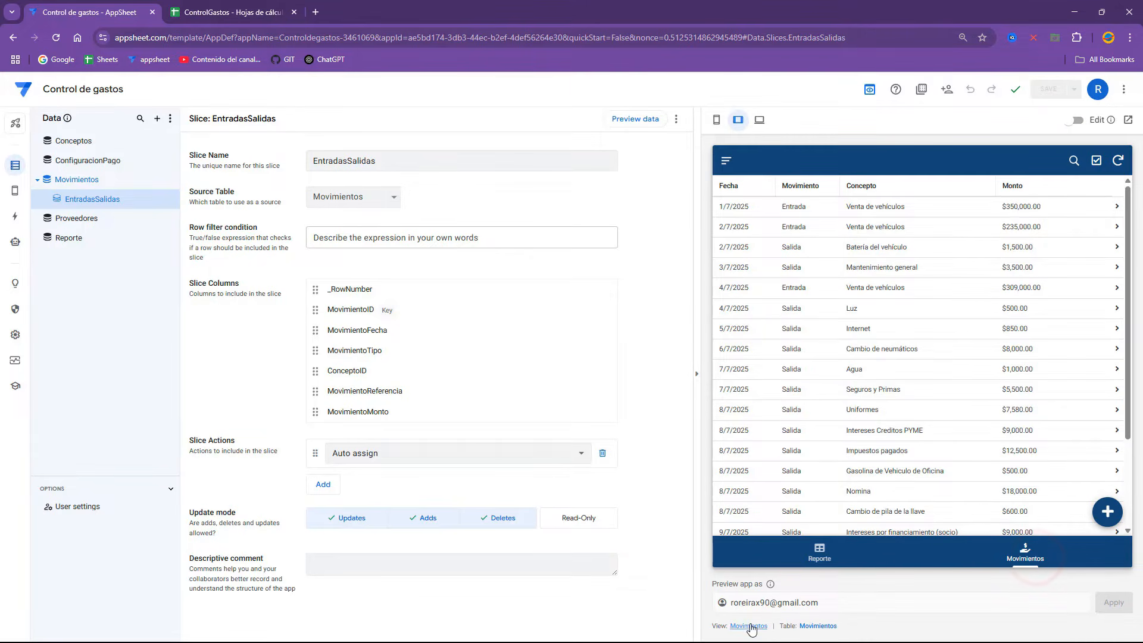
Step: Create a new row filter expression for the EntradasSalidas slice and begin it with a column reference
{"action": "left_click", "coordinate": [386, 238]}
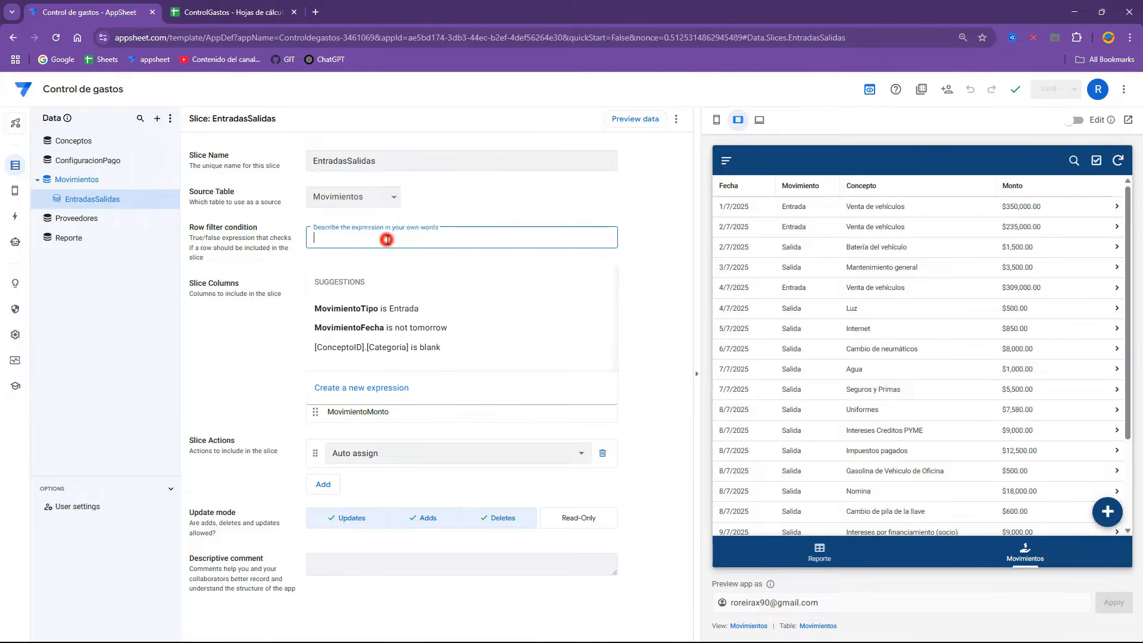
{"action": "left_click", "coordinate": [387, 391]}
{"action": "left_click", "coordinate": [363, 220]}
{"action": "type", "text": "Movimi"}
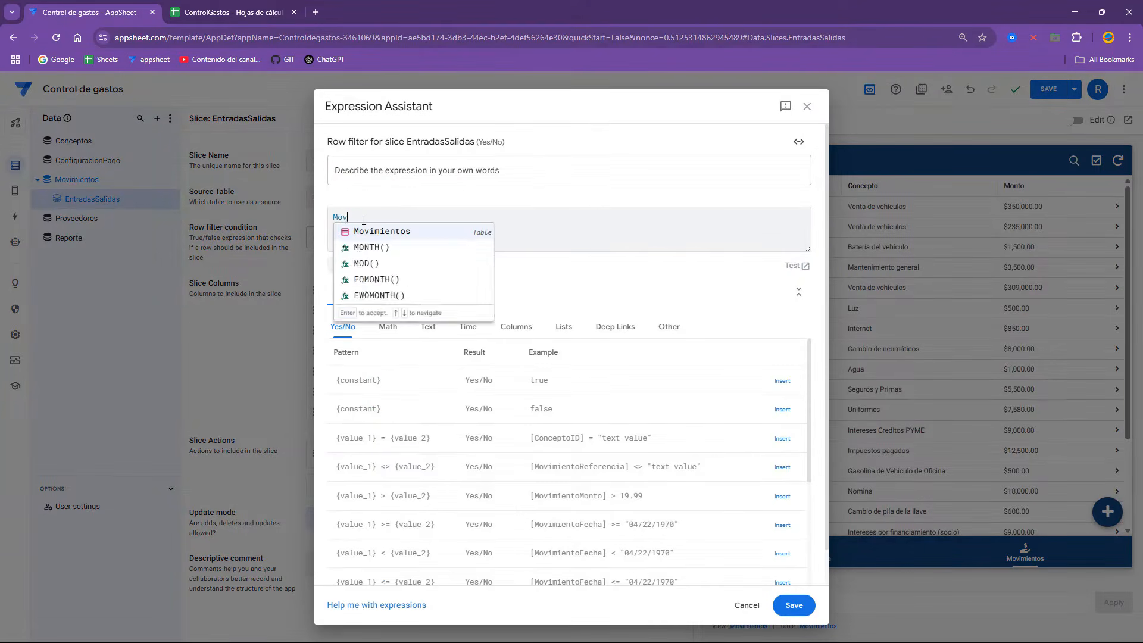
{"action": "key", "text": "BackSpace"}
{"action": "key", "text": "BackSpace"}
{"action": "key", "text": "BackSpace"}
{"action": "key", "text": "BackSpace"}
{"action": "key", "text": "BackSpace"}
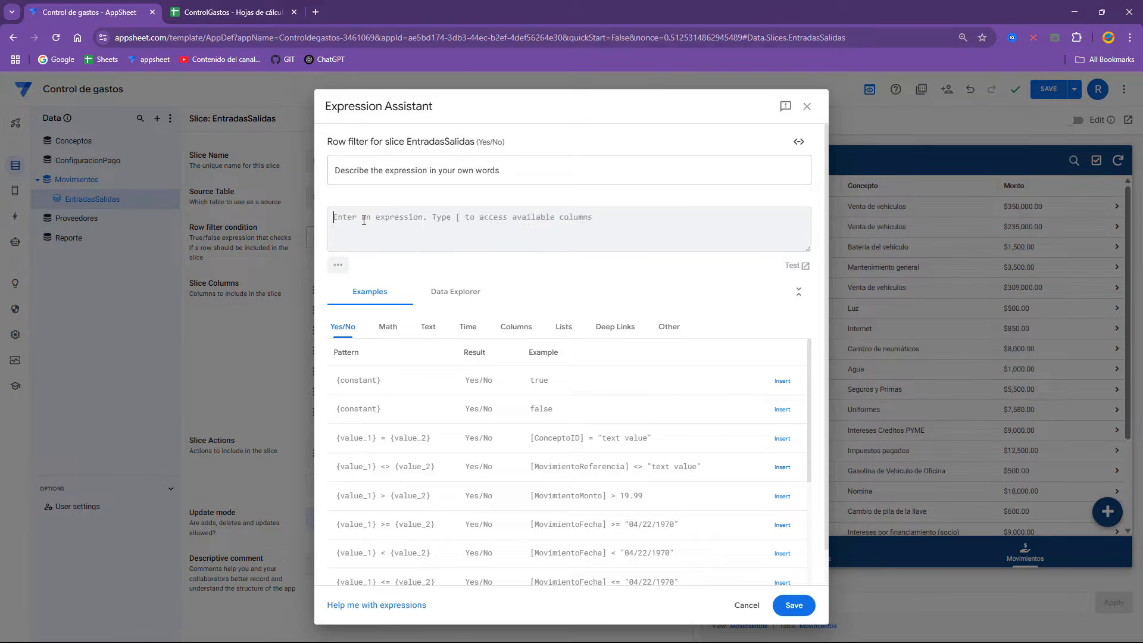
{"action": "type", "text": "["}
Step: Switch to the ControlGastos spreadsheet, check the TOTAL entries in the Conceptos and Movimientos sheets, and return to the slice's expression
{"action": "left_click", "coordinate": [257, 6]}
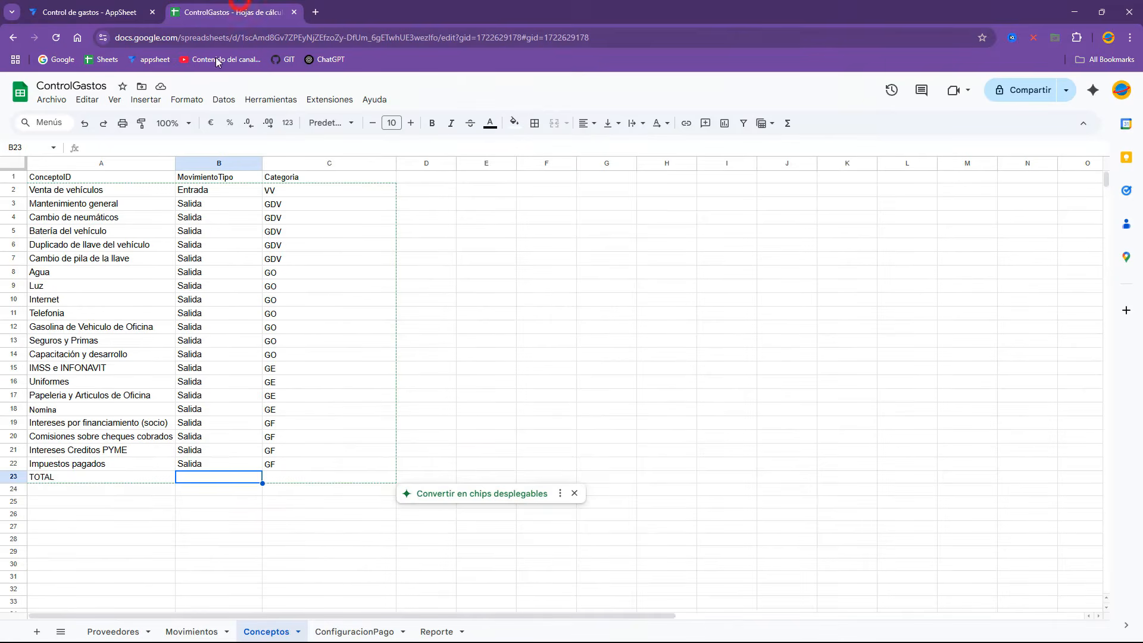
{"action": "left_click", "coordinate": [73, 476]}
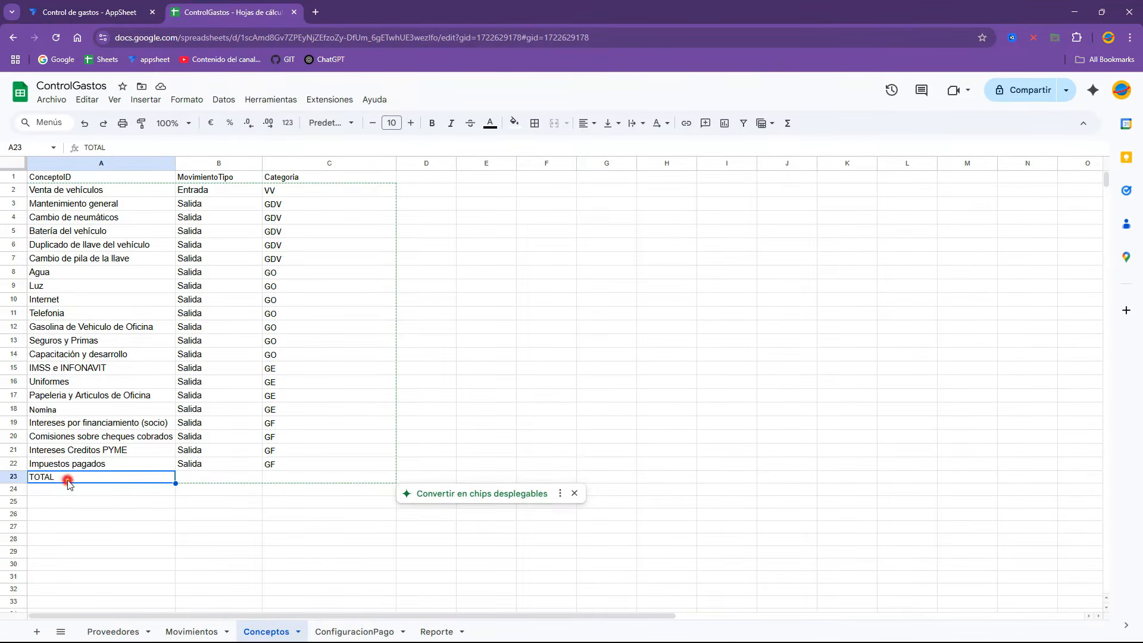
{"action": "left_click", "coordinate": [192, 631]}
{"action": "left_click", "coordinate": [70, 441]}
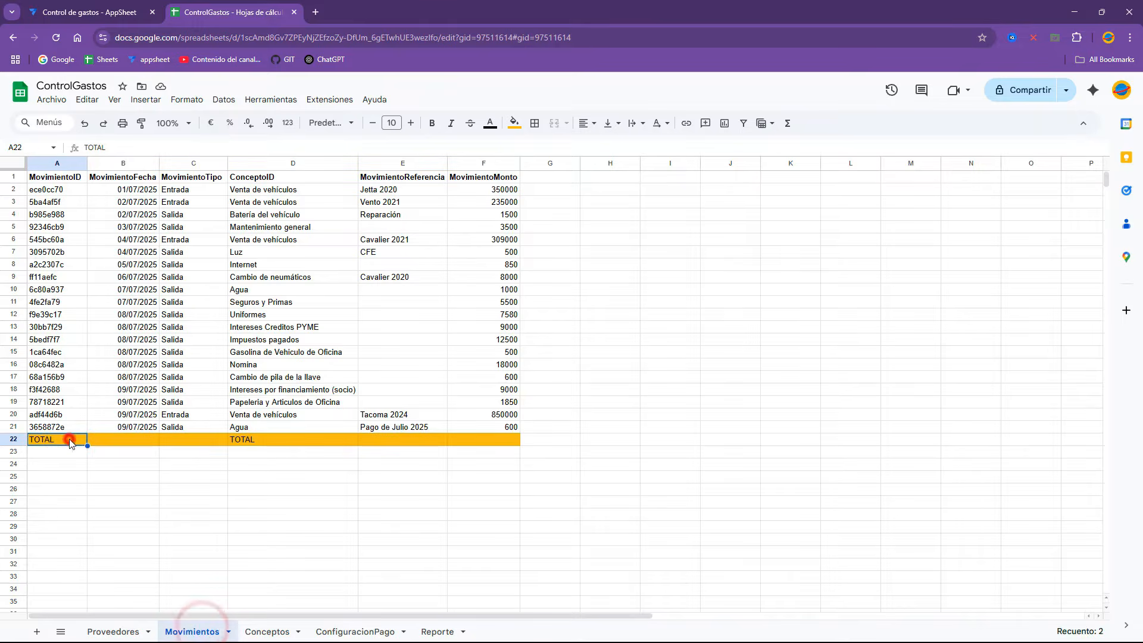
{"action": "left_click", "coordinate": [66, 10]}
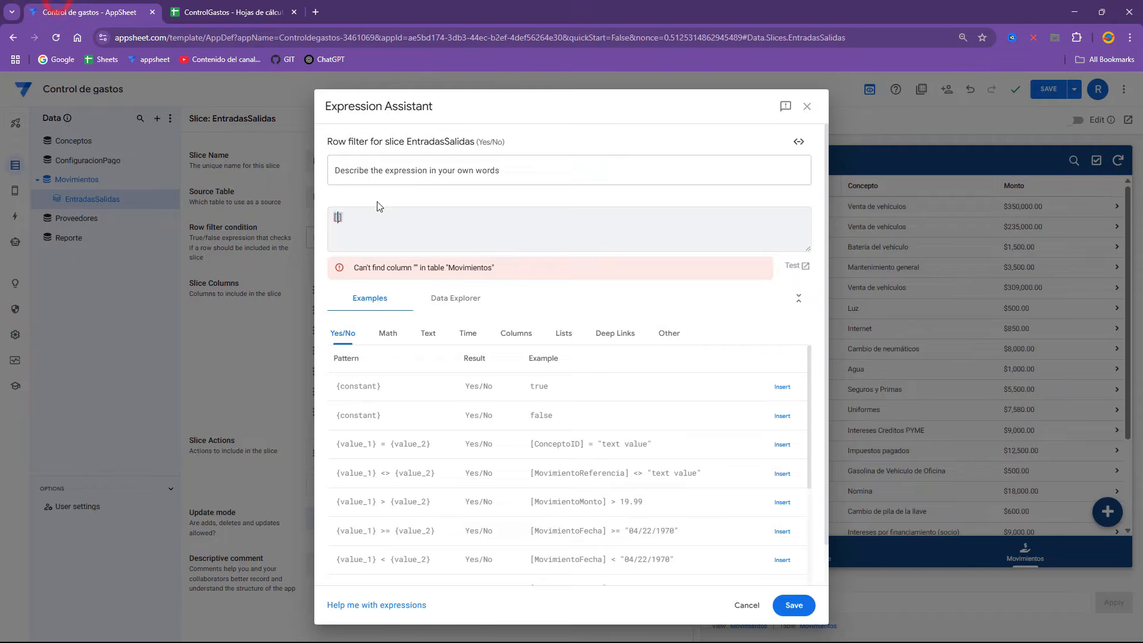
Step: Set the EntradasSalidas row filter to [MovimientoID]<>"TOTAL" and save the expression
{"action": "type", "text": "Movimi"}
{"action": "key", "text": "Down"}
{"action": "key", "text": "Return"}
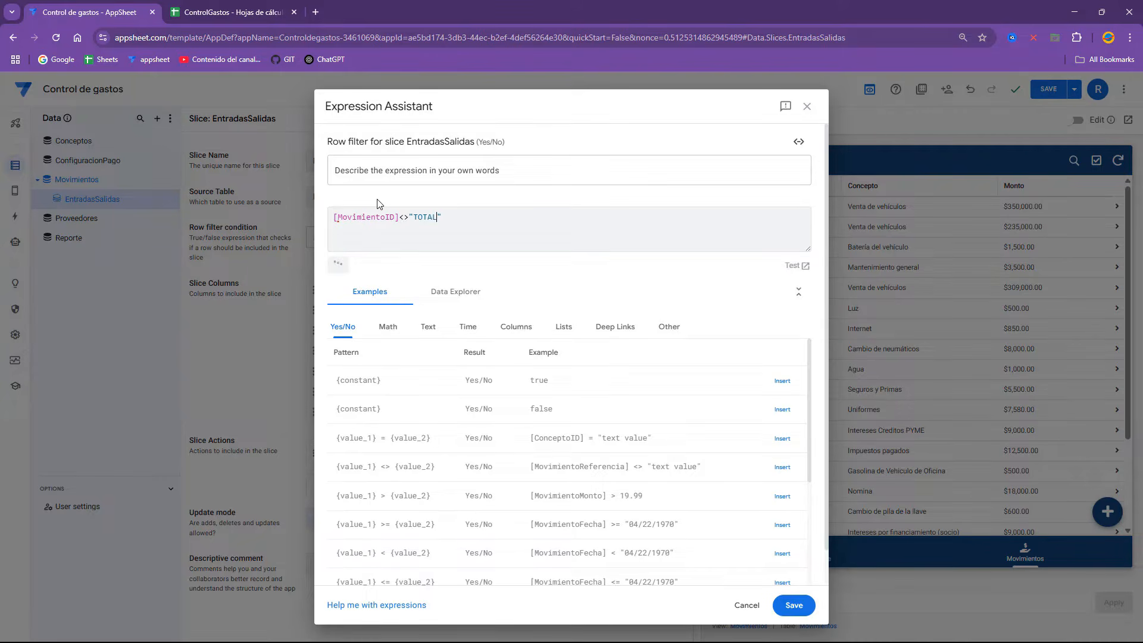
{"action": "left_click", "coordinate": [792, 605]}
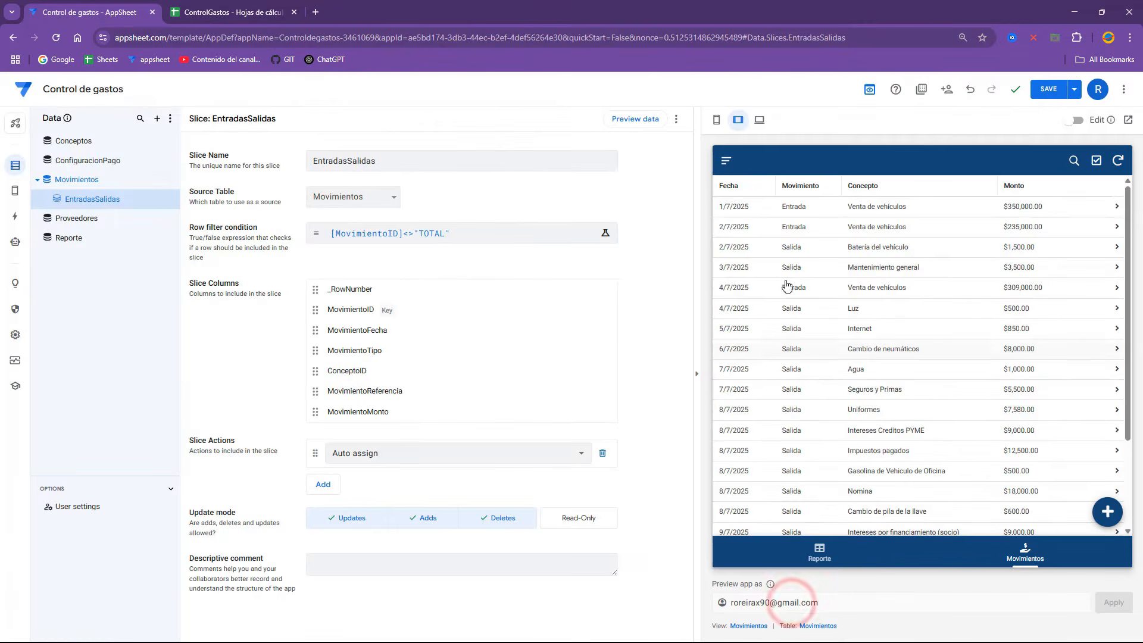
Step: Change the Movimientos view's data source to the EntradasSalidas slice and save the app
{"action": "left_click", "coordinate": [738, 626]}
{"action": "left_click", "coordinate": [409, 209]}
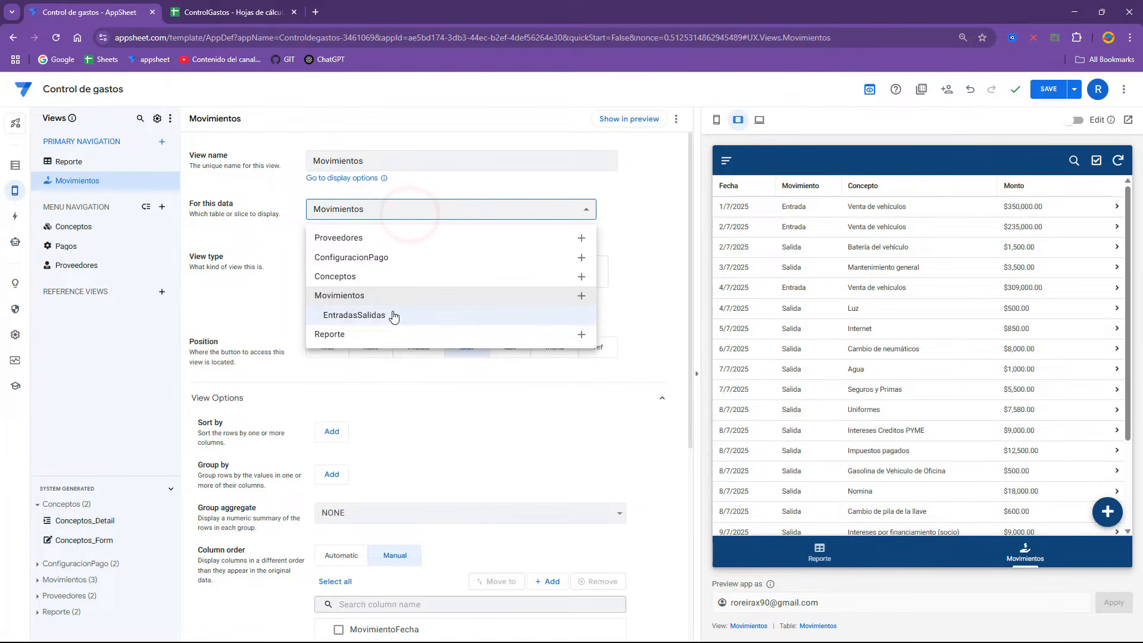
{"action": "left_click", "coordinate": [394, 316]}
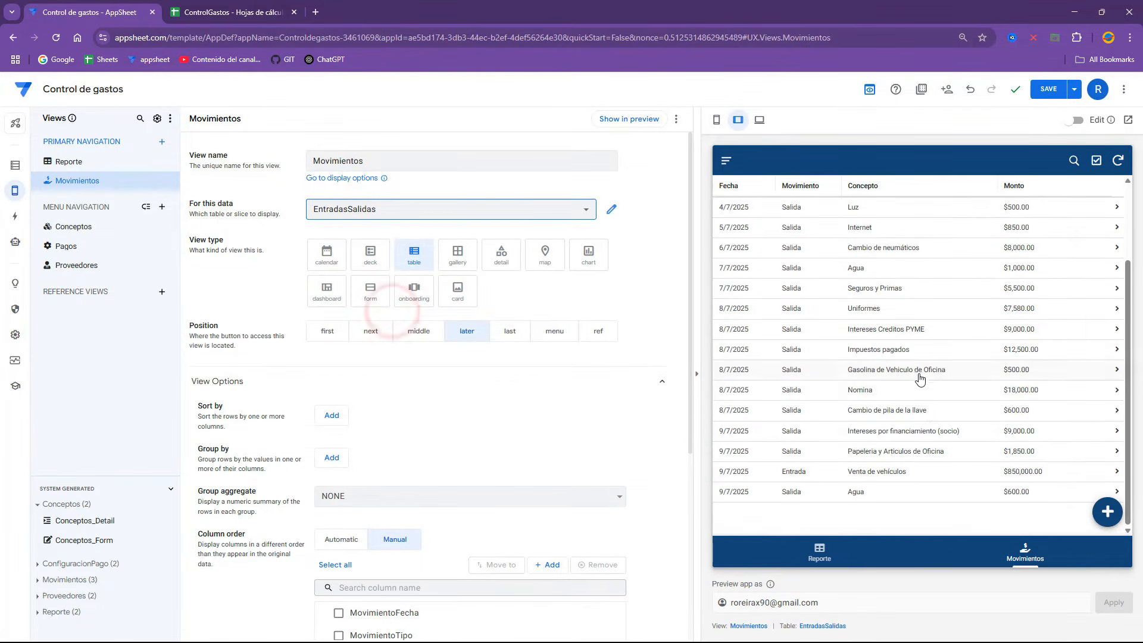
{"action": "left_click", "coordinate": [1062, 89]}
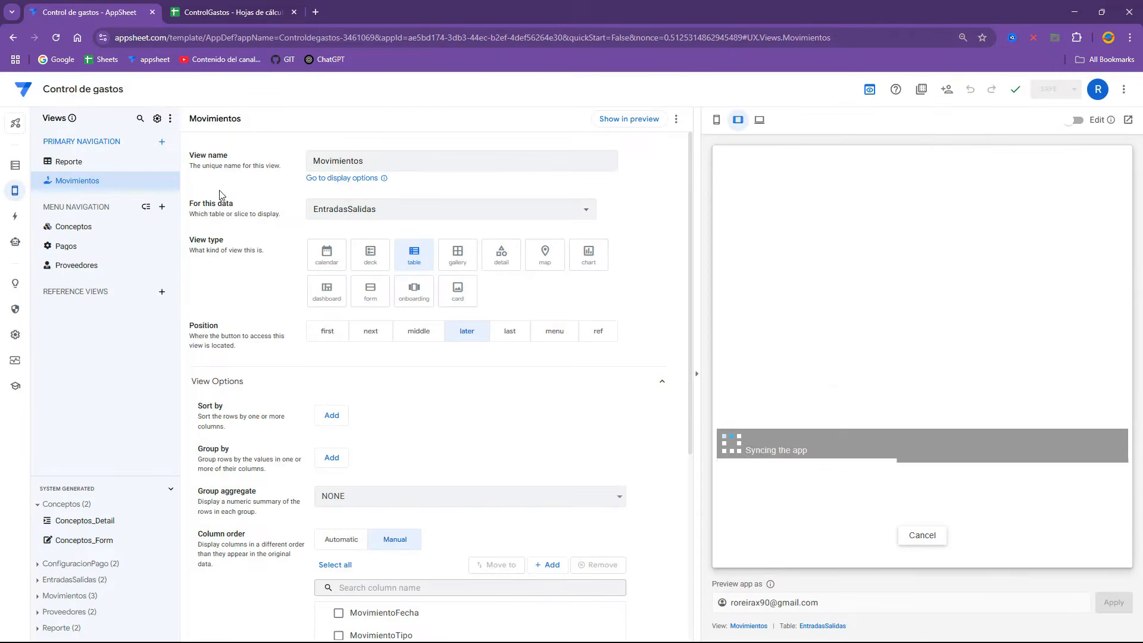
{"action": "left_click", "coordinate": [170, 186]}
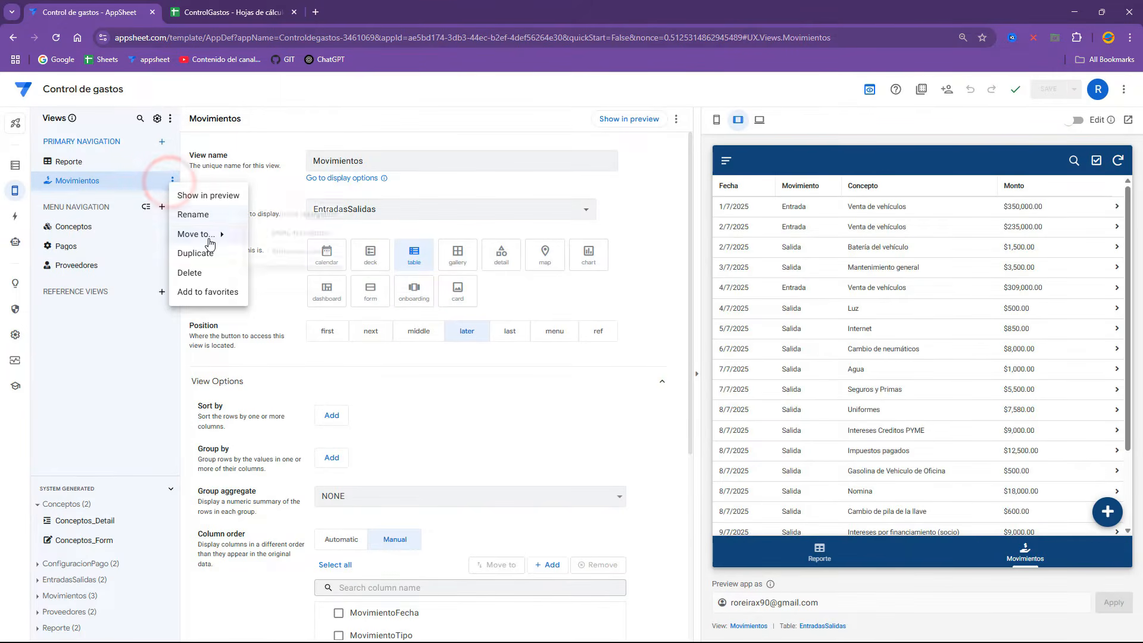
{"action": "left_click", "coordinate": [212, 256]}
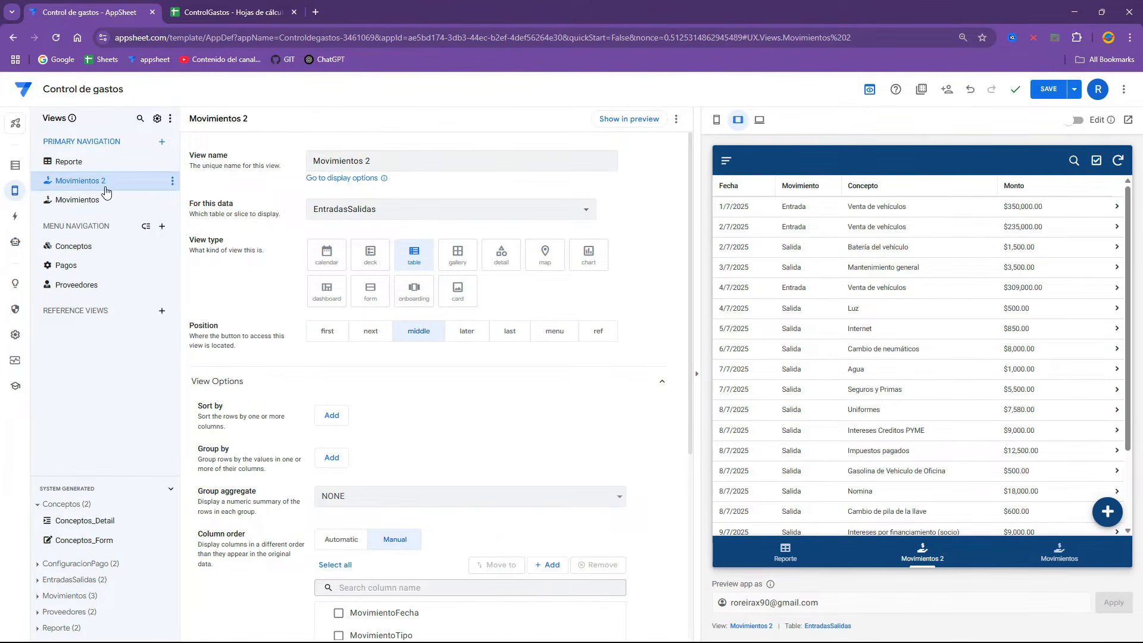
{"action": "key", "text": "ctrl+z"}
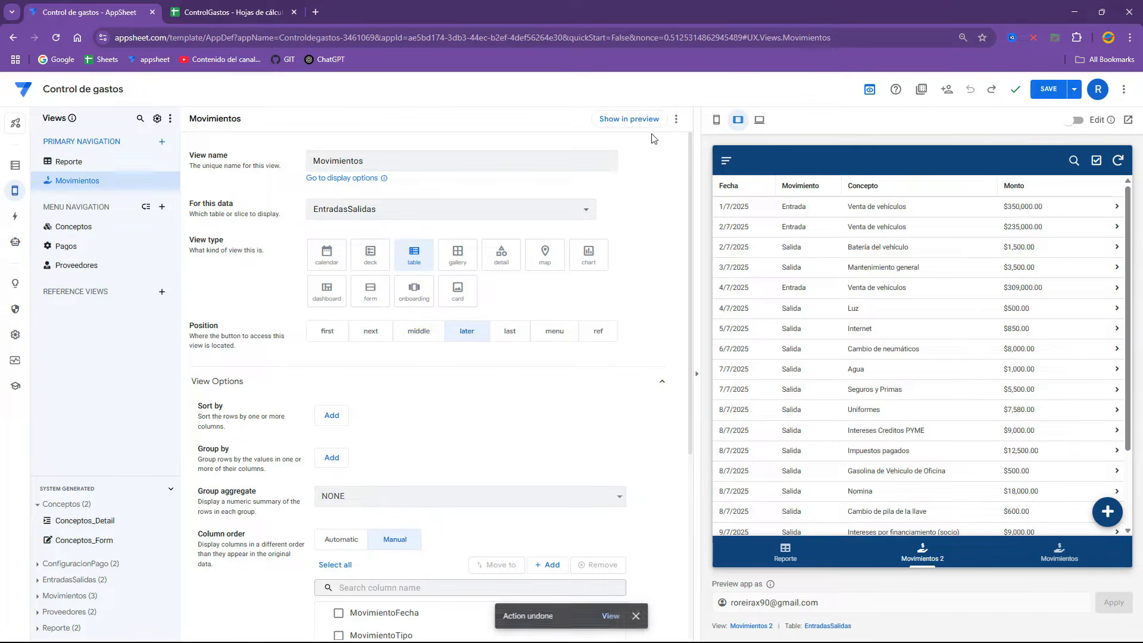
Step: Duplicate the EntradasSalidas slice of the Movimientos table and name the copy EntradasSalidasConTOTAL
{"action": "left_click", "coordinate": [25, 167]}
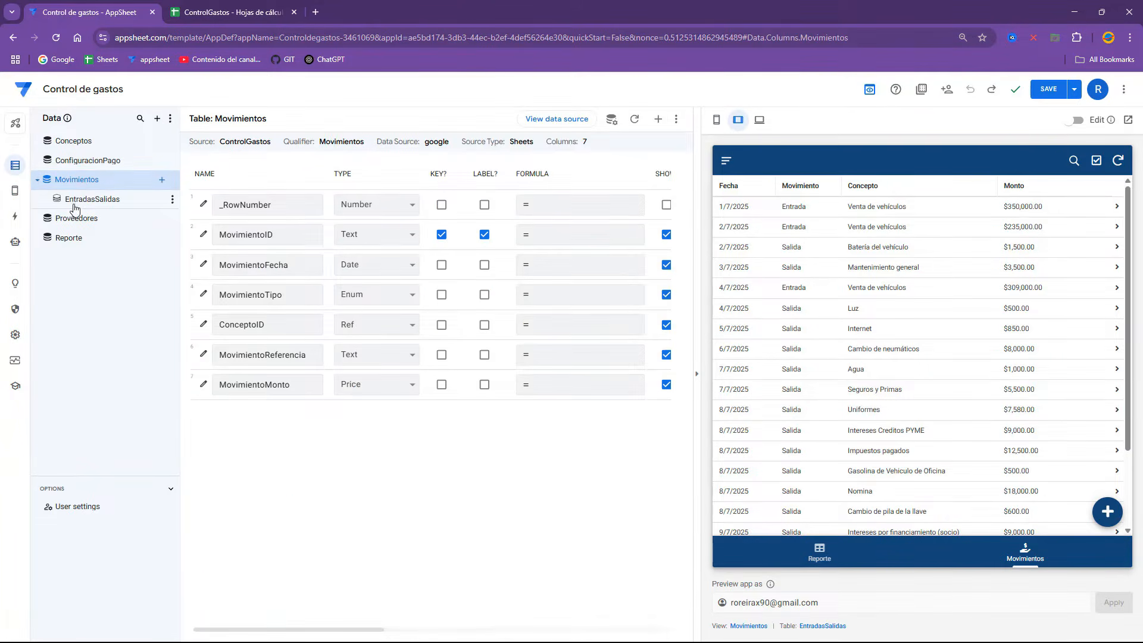
{"action": "left_click", "coordinate": [73, 202]}
{"action": "left_click", "coordinate": [176, 203]}
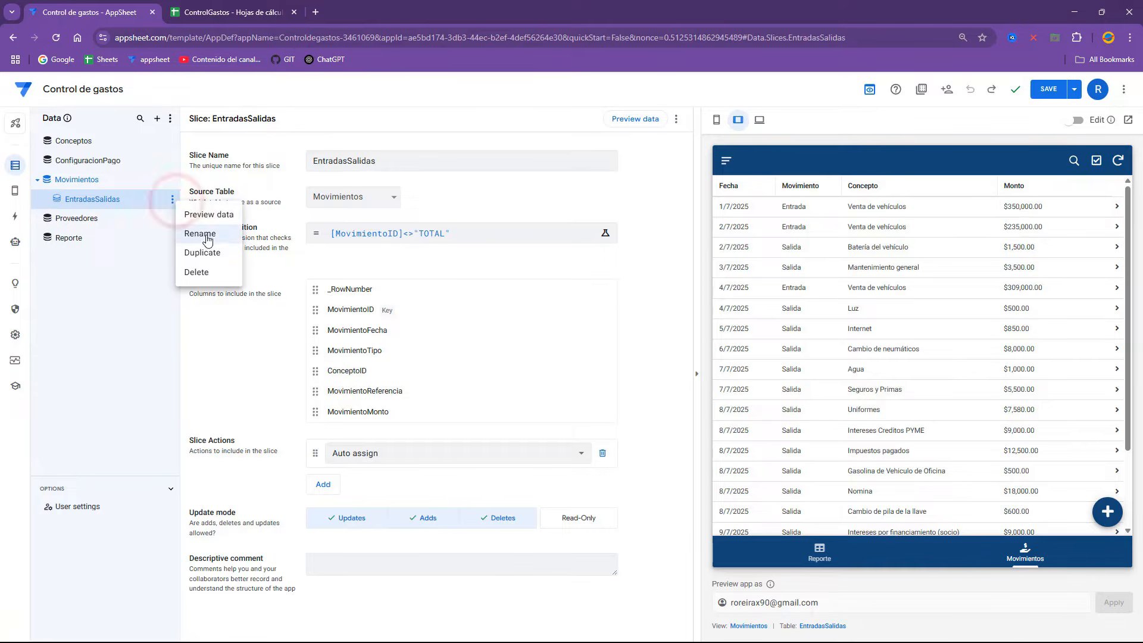
{"action": "left_click", "coordinate": [204, 252]}
{"action": "double_click", "coordinate": [381, 160]}
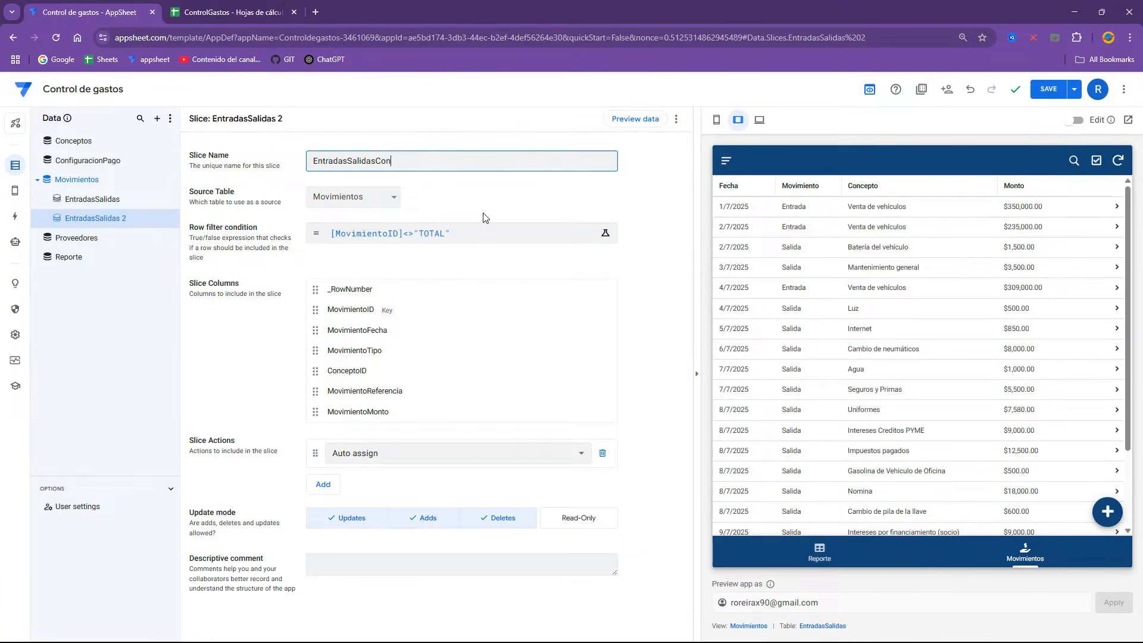
{"action": "type", "text": "ConTOTAL"}
Step: Remove the row filter condition from the EntradasSalidasConTOTAL slice and save the app
{"action": "left_click", "coordinate": [420, 232]}
{"action": "left_click", "coordinate": [408, 218]}
{"action": "key", "text": "BackSpace"}
{"action": "key", "text": "BackSpace"}
{"action": "type", "text": "="}
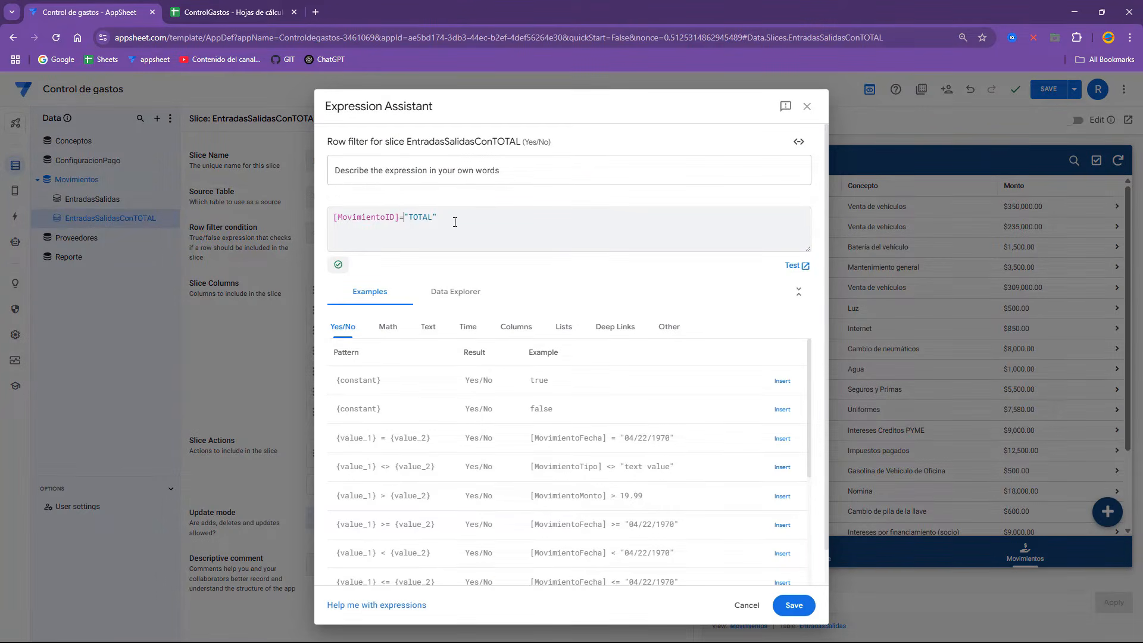
{"action": "triple_click", "coordinate": [454, 222]}
{"action": "key", "text": "BackSpace"}
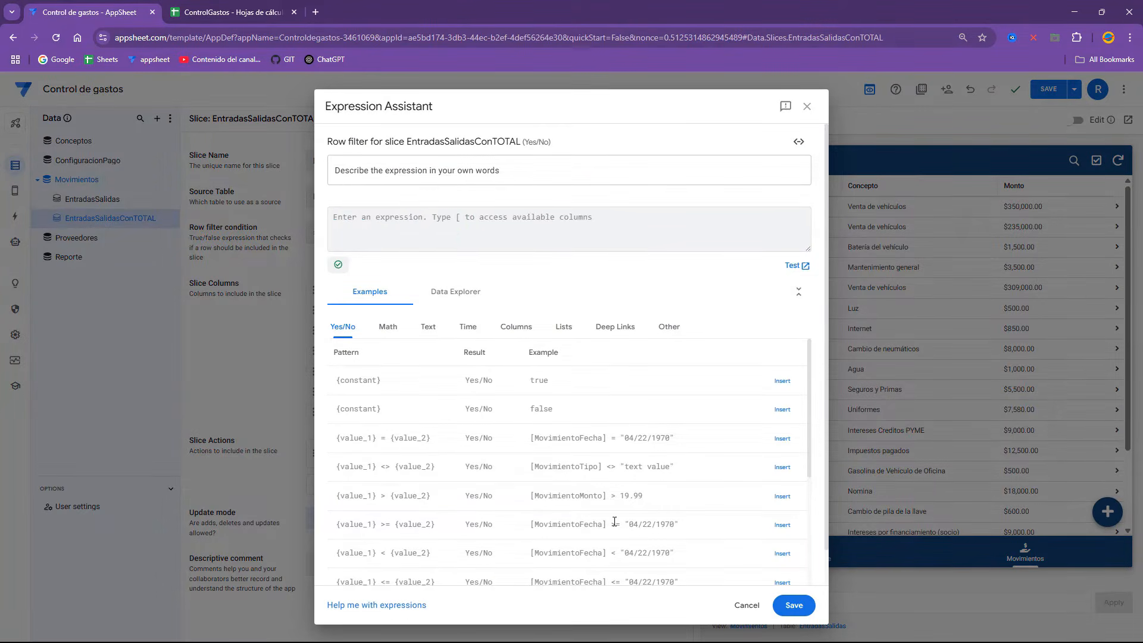
{"action": "left_click", "coordinate": [790, 605]}
{"action": "left_click", "coordinate": [1056, 91]}
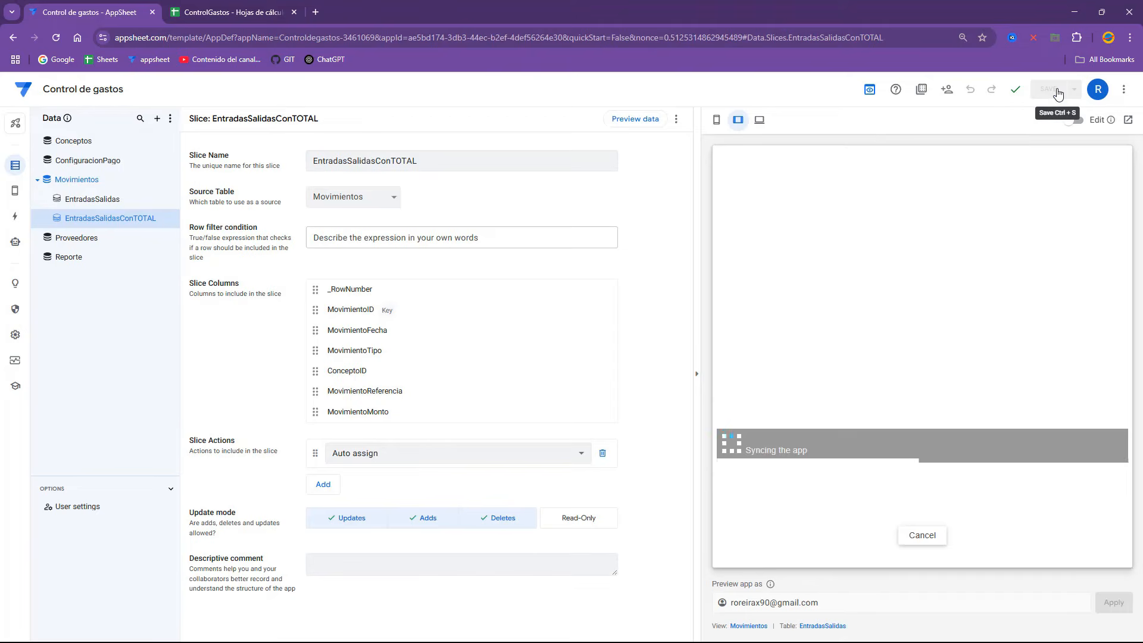
Step: Look through the Movimientos view in the app preview to check whether the TOTAL row is hidden
{"action": "left_click", "coordinate": [1018, 555]}
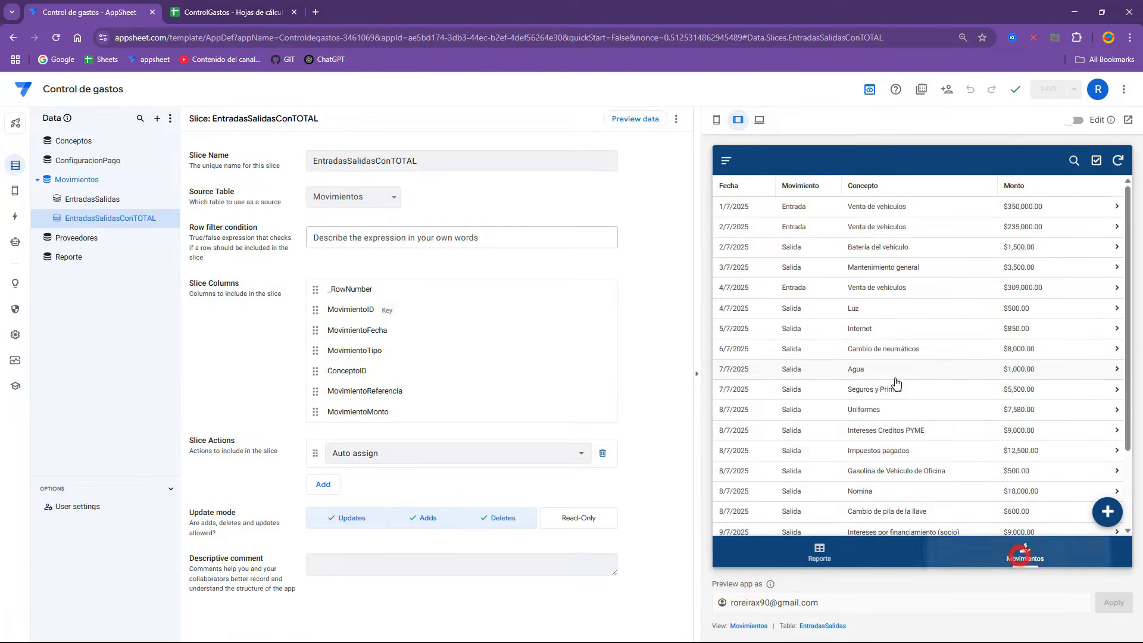
{"action": "scroll", "coordinate": [899, 387], "scroll_direction": "down", "scroll_amount": 3}
{"action": "scroll", "coordinate": [939, 478], "scroll_direction": "up", "scroll_amount": 3}
{"action": "scroll", "coordinate": [946, 423], "scroll_direction": "down", "scroll_amount": 5}
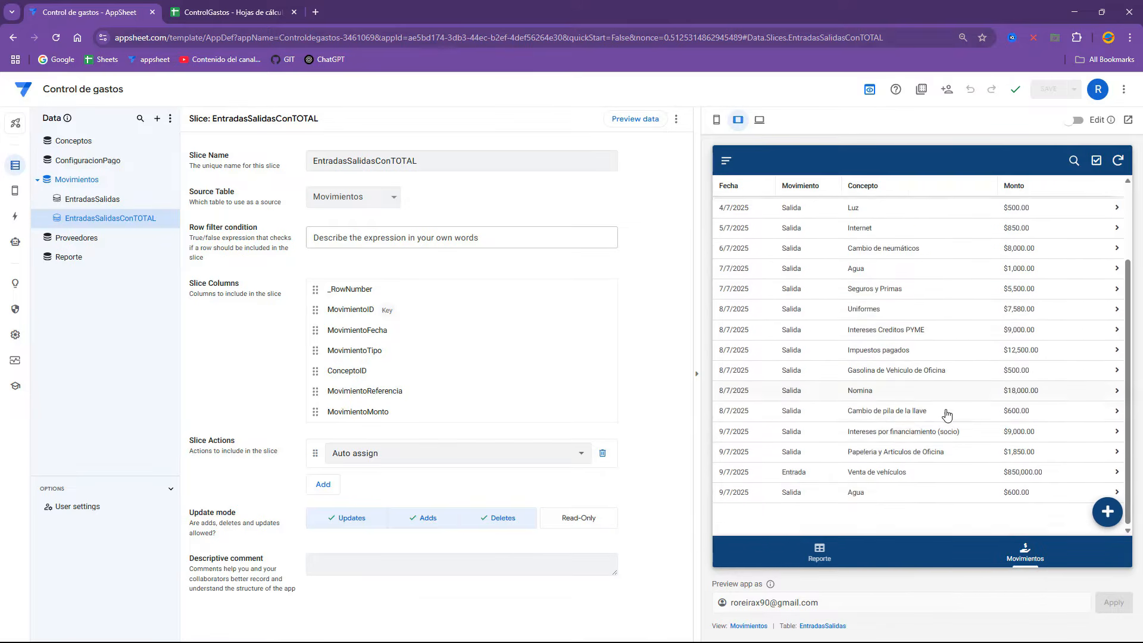
{"action": "scroll", "coordinate": [950, 434], "scroll_direction": "up", "scroll_amount": 5}
{"action": "scroll", "coordinate": [946, 416], "scroll_direction": "down", "scroll_amount": 2}
{"action": "scroll", "coordinate": [947, 410], "scroll_direction": "down", "scroll_amount": 1}
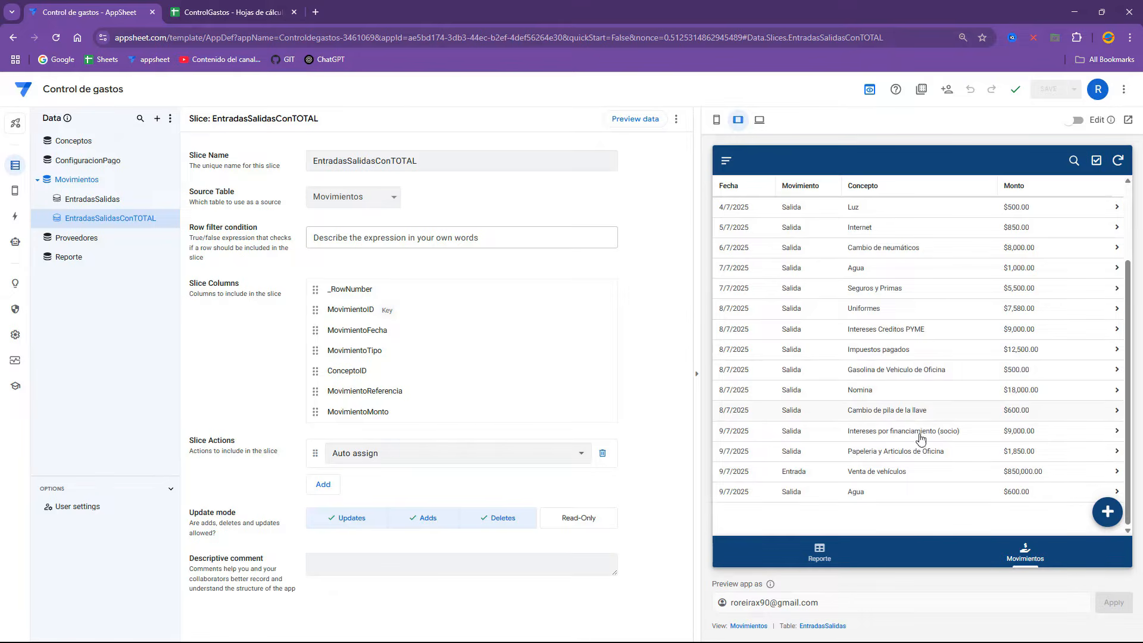
Step: Add a virtual column named MovimientosFiltrados to the Reporte table
{"action": "left_click", "coordinate": [820, 553]}
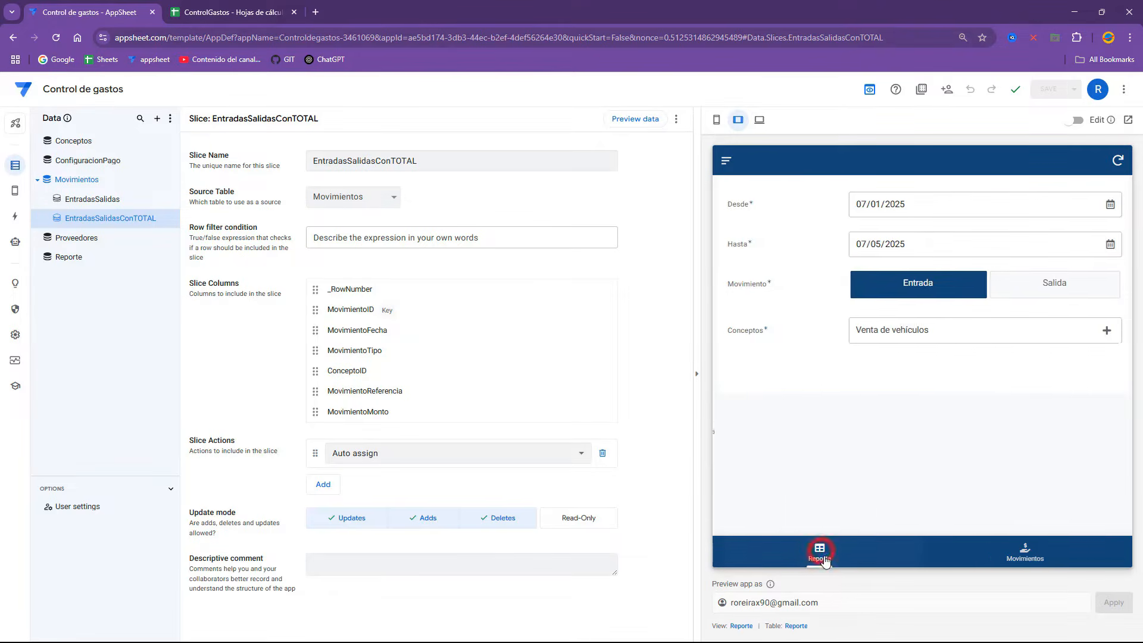
{"action": "left_click", "coordinate": [793, 626]}
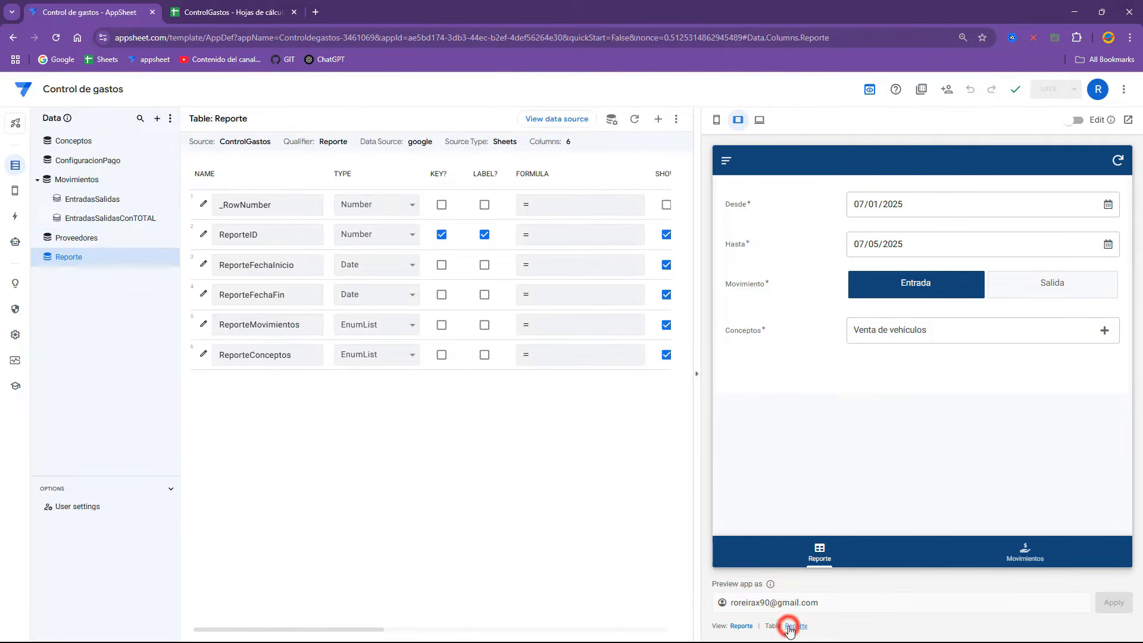
{"action": "left_click", "coordinate": [654, 121]}
{"action": "triple_click", "coordinate": [589, 182]}
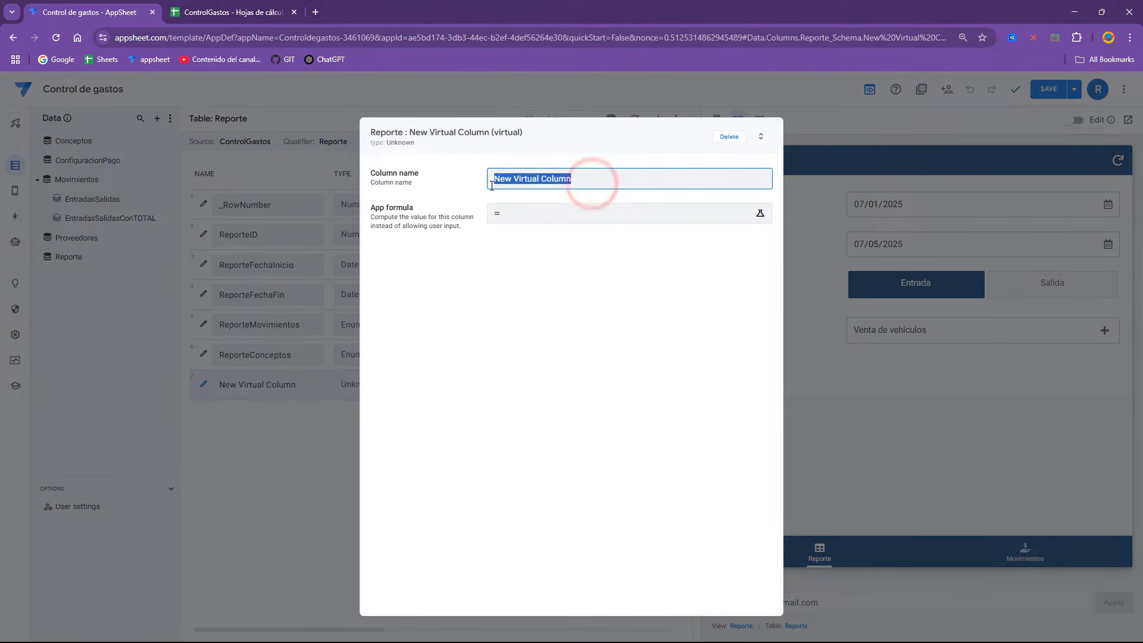
{"action": "type", "text": "MovimientosFiltrados"}
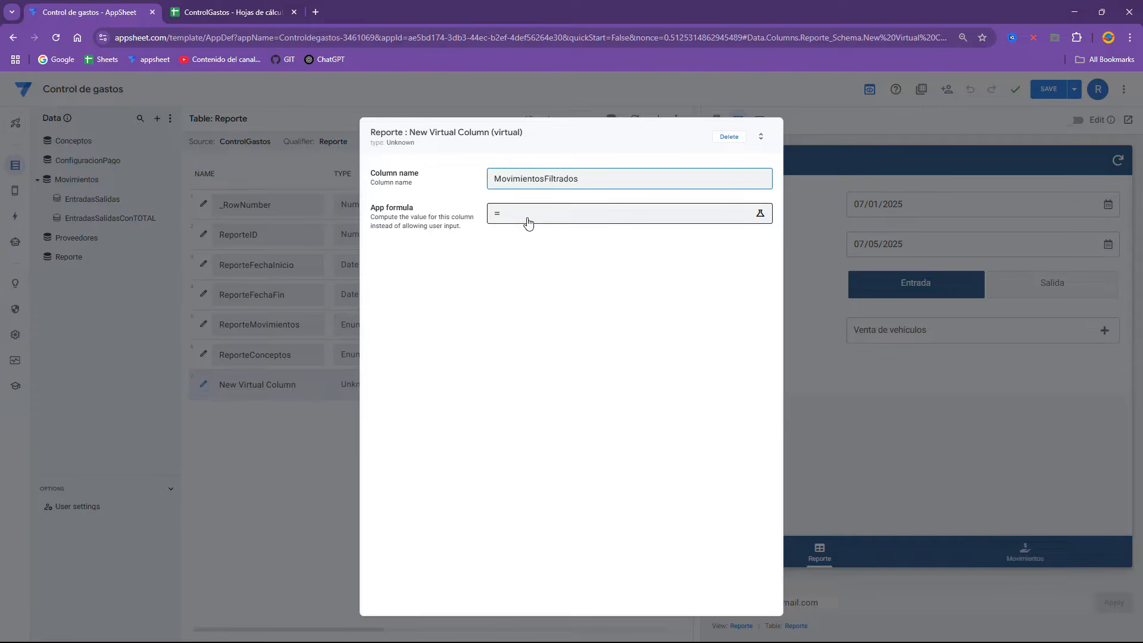
Step: Begin the MovimientosFiltrados app formula with a multi-line SELECT() on the Movimientos table
{"action": "left_click", "coordinate": [525, 221]}
{"action": "left_click", "coordinate": [412, 181]}
{"action": "type", "text": "select"}
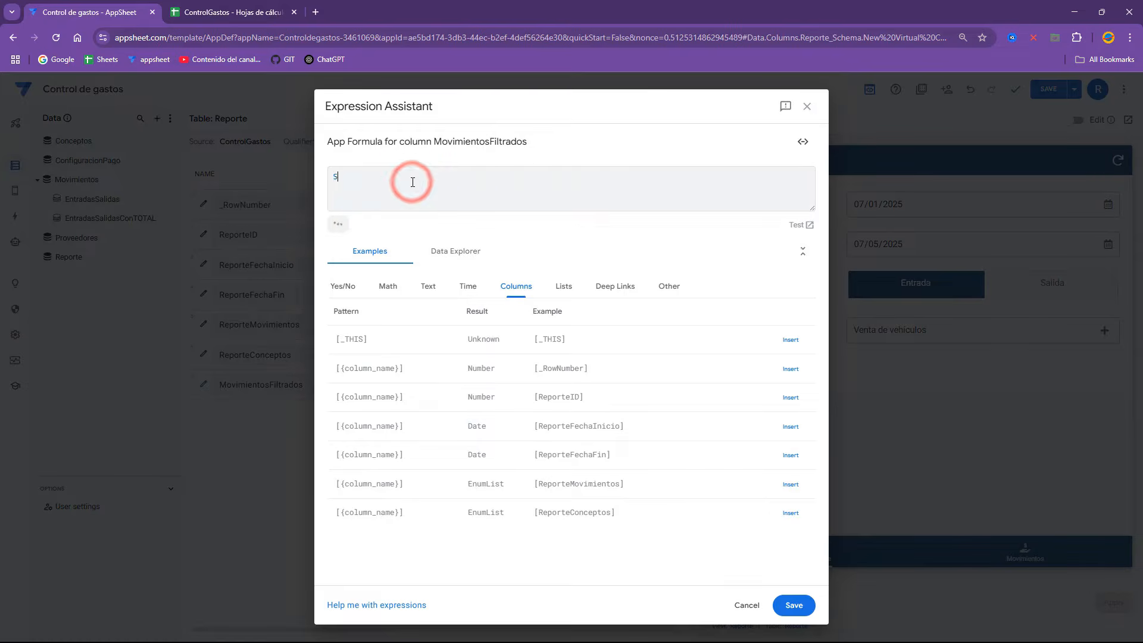
{"action": "key", "text": "Return"}
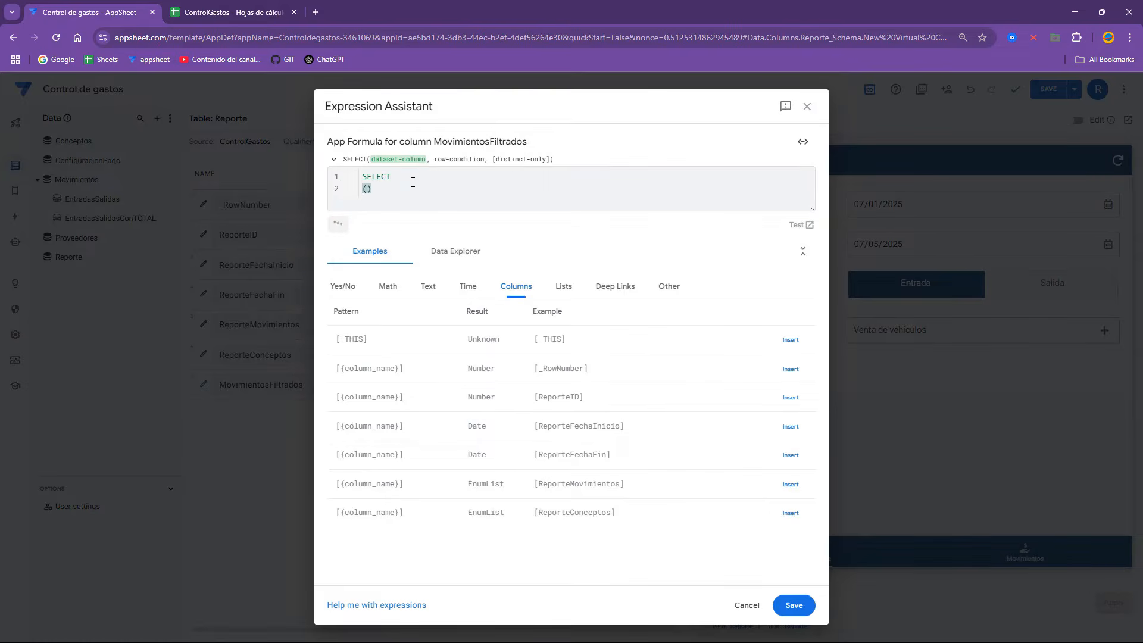
{"action": "key", "text": "Return"}
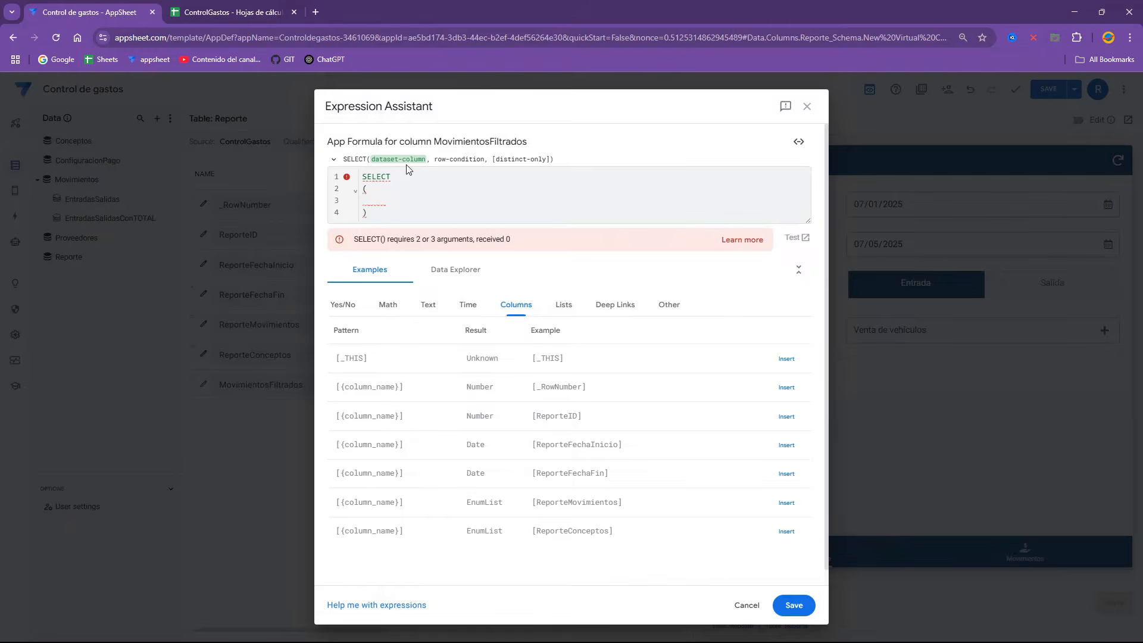
{"action": "type", "text": "Movi"}
{"action": "key", "text": "Return"}
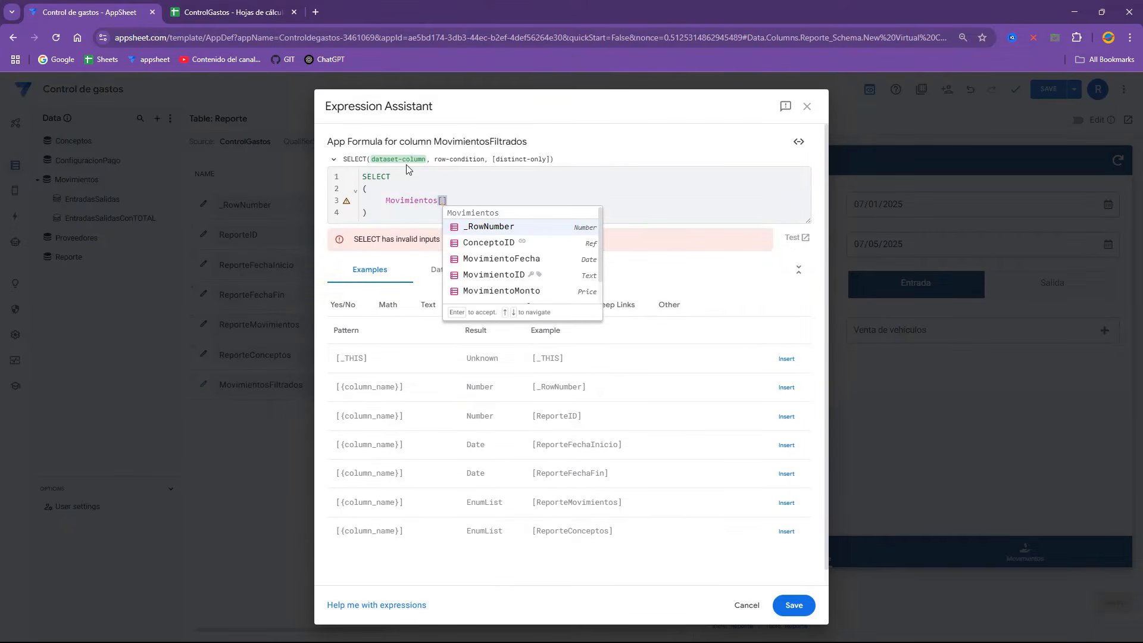
Step: Copy the MovimientoID header from the ControlGastos spreadsheet and use it as the SELECT column, followed by a comma on a new line
{"action": "left_click", "coordinate": [260, 9]}
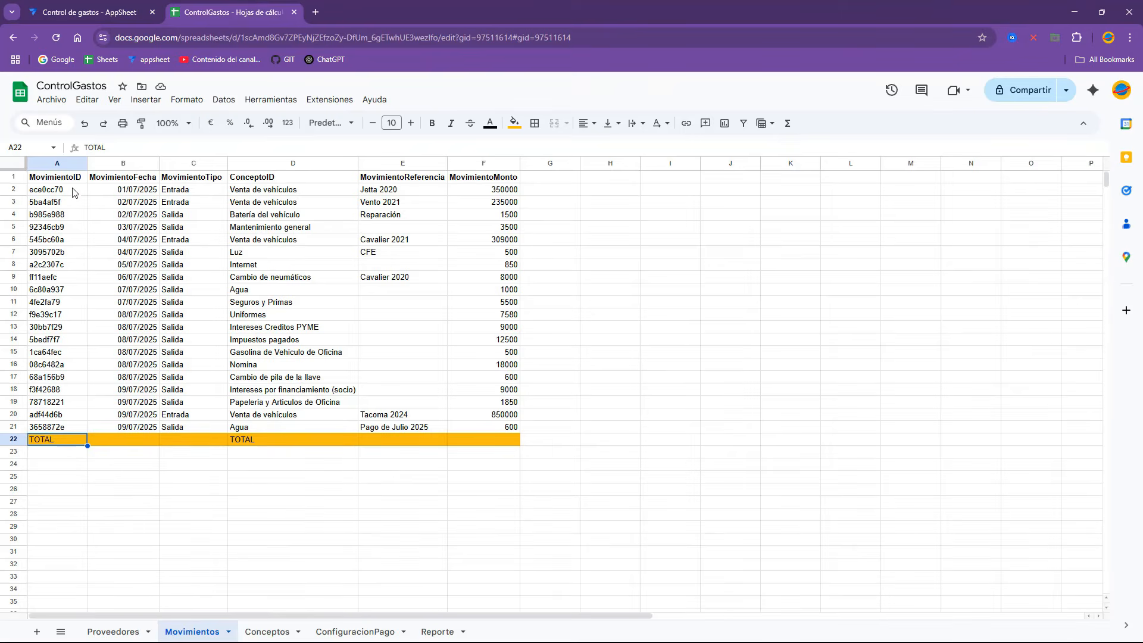
{"action": "left_click", "coordinate": [57, 177]}
{"action": "key", "text": "ctrl+c"}
{"action": "left_click", "coordinate": [89, 12]}
{"action": "key", "text": "ctrl+v"}
{"action": "left_click", "coordinate": [535, 196]}
{"action": "key", "text": "Return"}
{"action": "type", "text": ","}
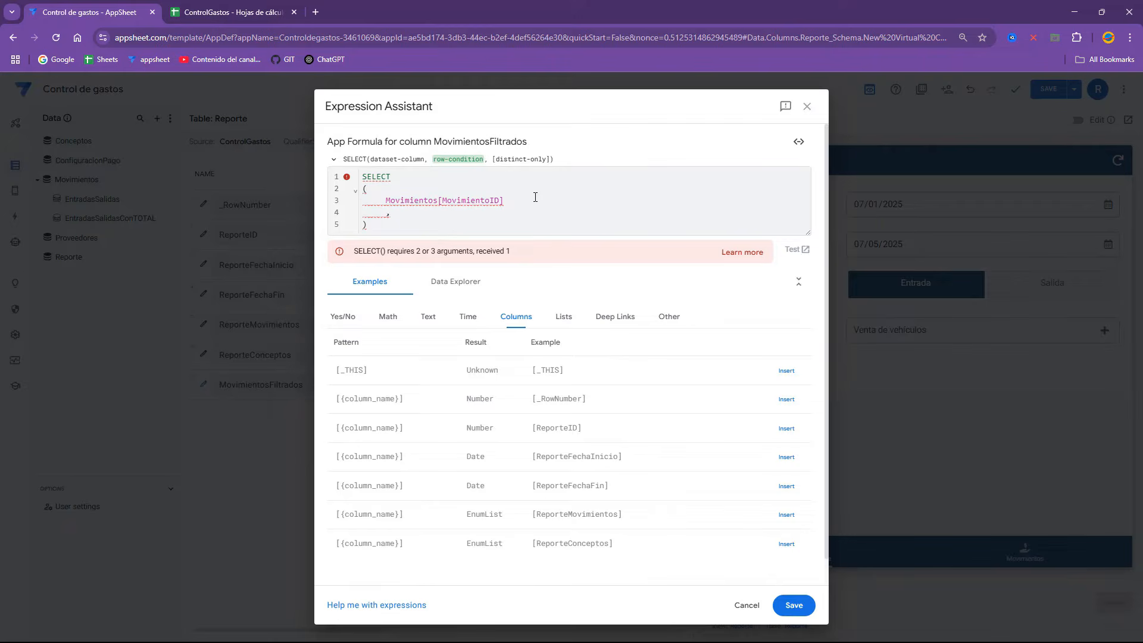
Step: Add an AND() function as the SELECT row condition, with its parentheses on separate lines
{"action": "type", "text": "and"}
{"action": "left_click", "coordinate": [409, 222]}
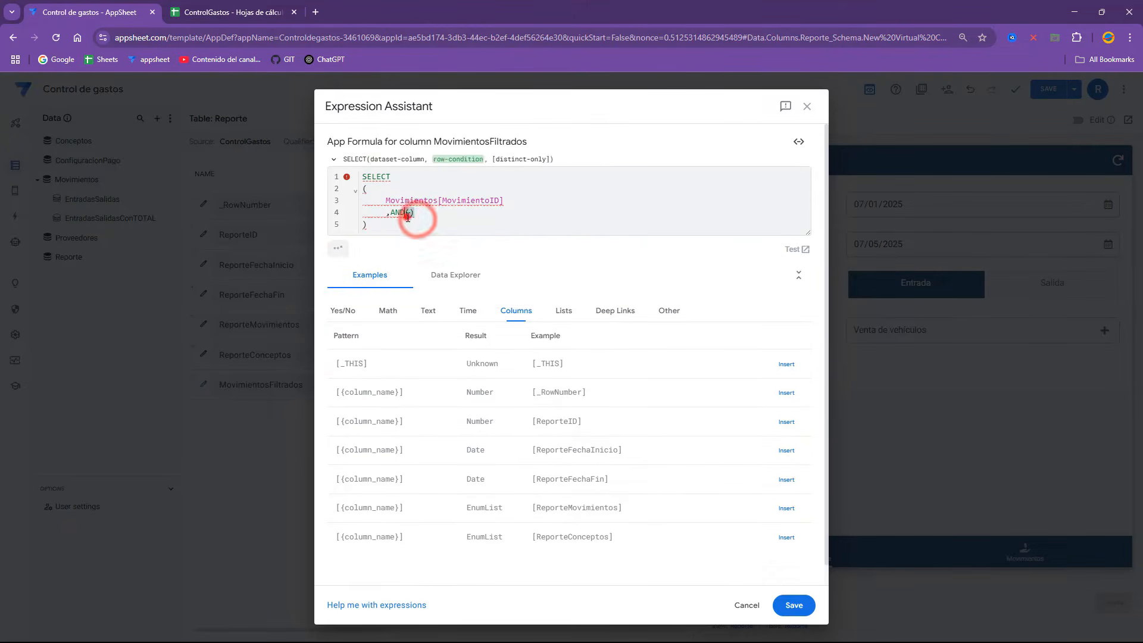
{"action": "left_click", "coordinate": [408, 218]}
{"action": "key", "text": "Return"}
{"action": "key", "text": "Right"}
{"action": "key", "text": "Return"}
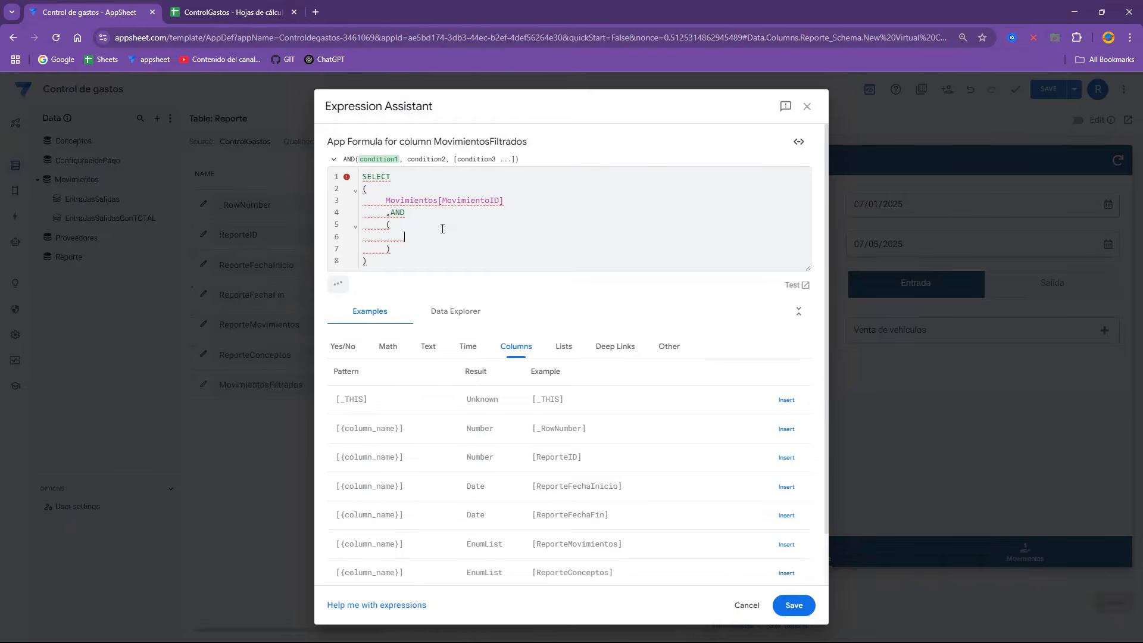
Step: Start the first AND condition with [MovimientoFecha]>=[_THISROW]. in the formula
{"action": "type", "text": "[Mo"}
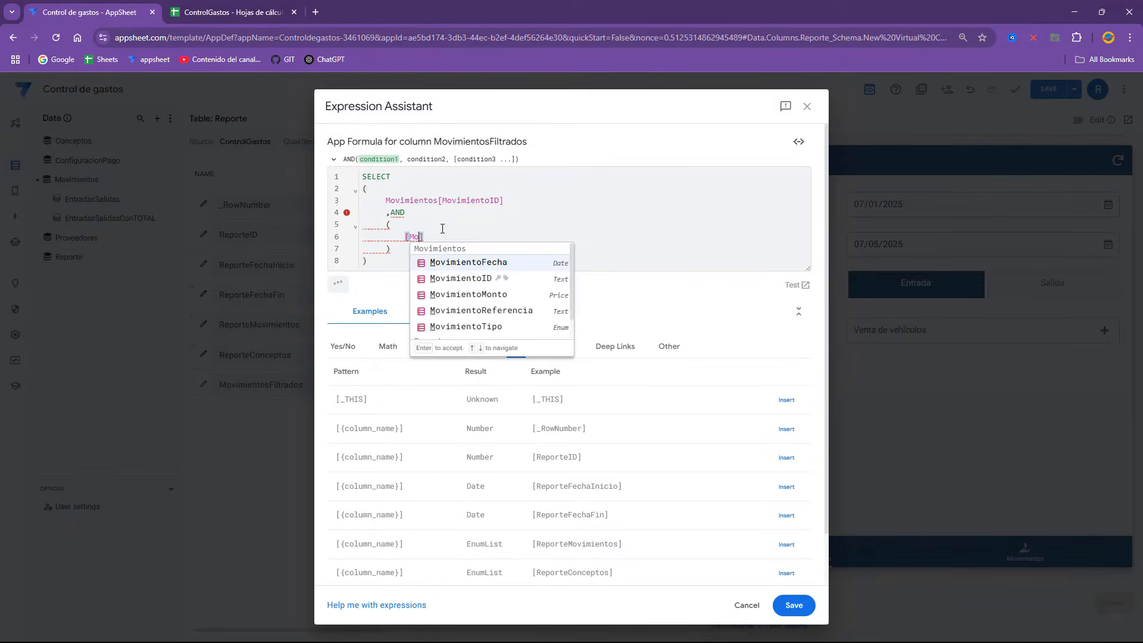
{"action": "type", "text": "vim"}
{"action": "key", "text": "Return"}
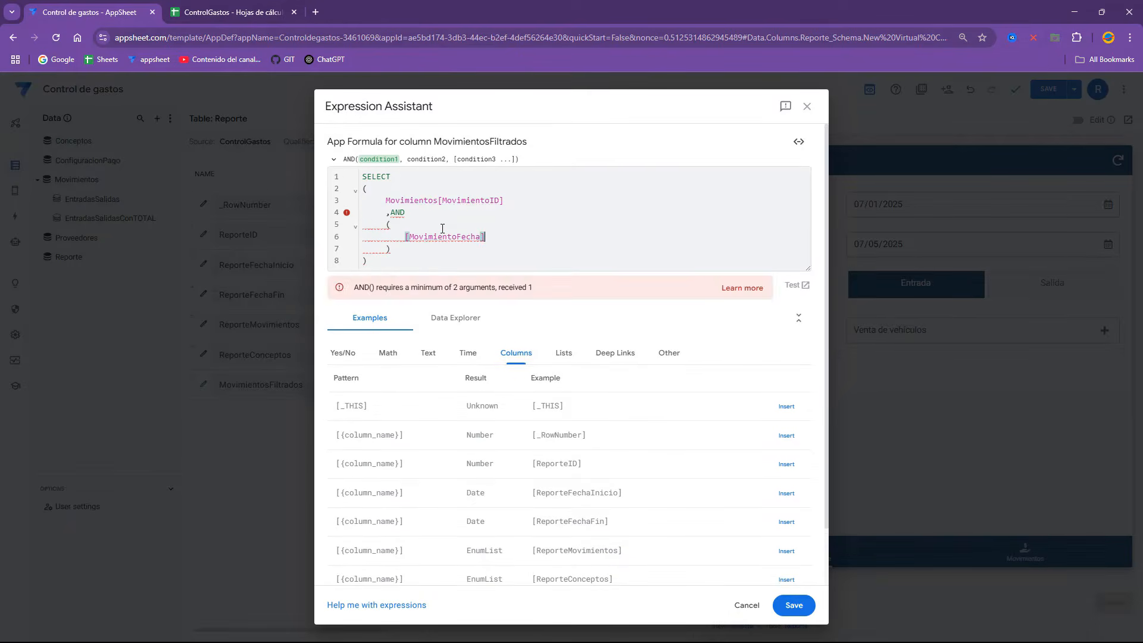
{"action": "type", "text": ">"}
{"action": "type", "text": "=[_"}
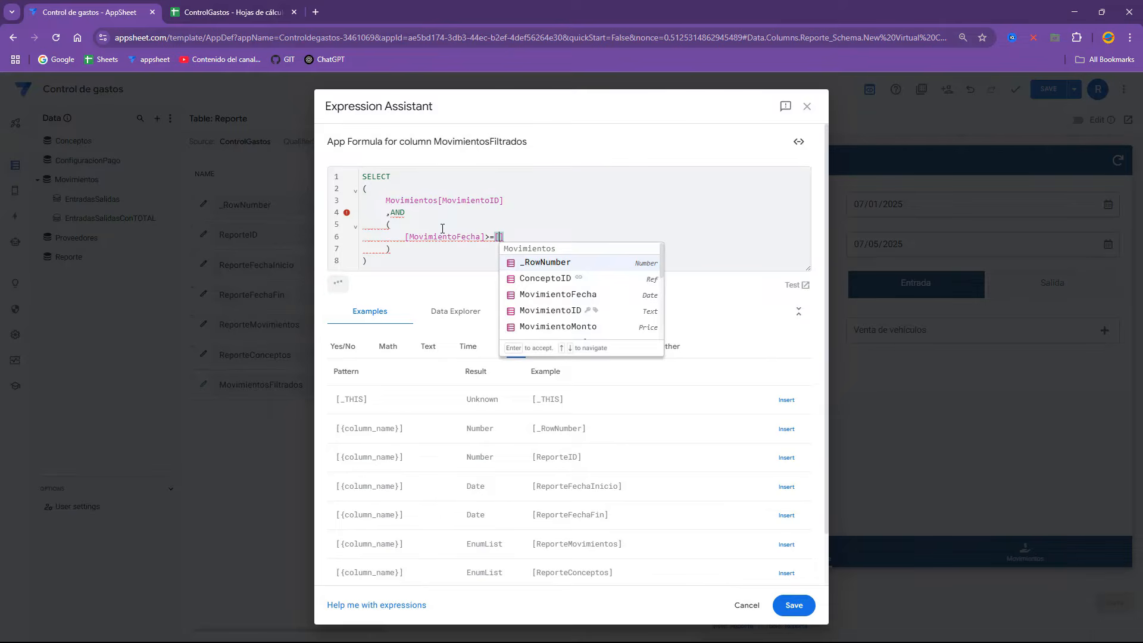
{"action": "key", "text": "Down"}
{"action": "key", "text": "Down"}
{"action": "key", "text": "Return"}
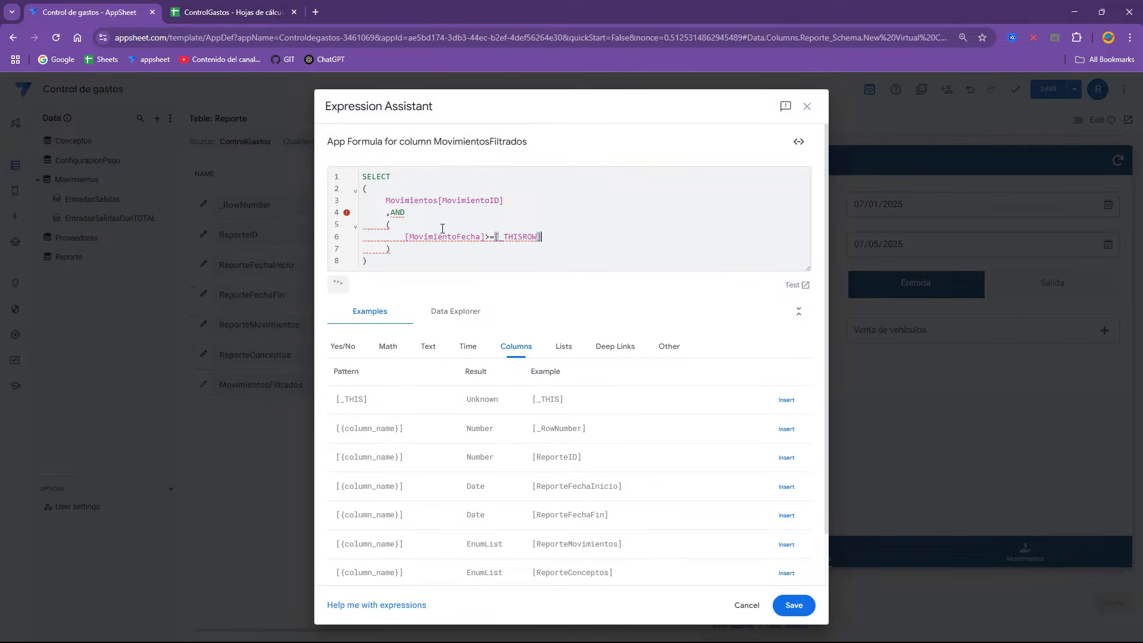
{"action": "type", "text": "."}
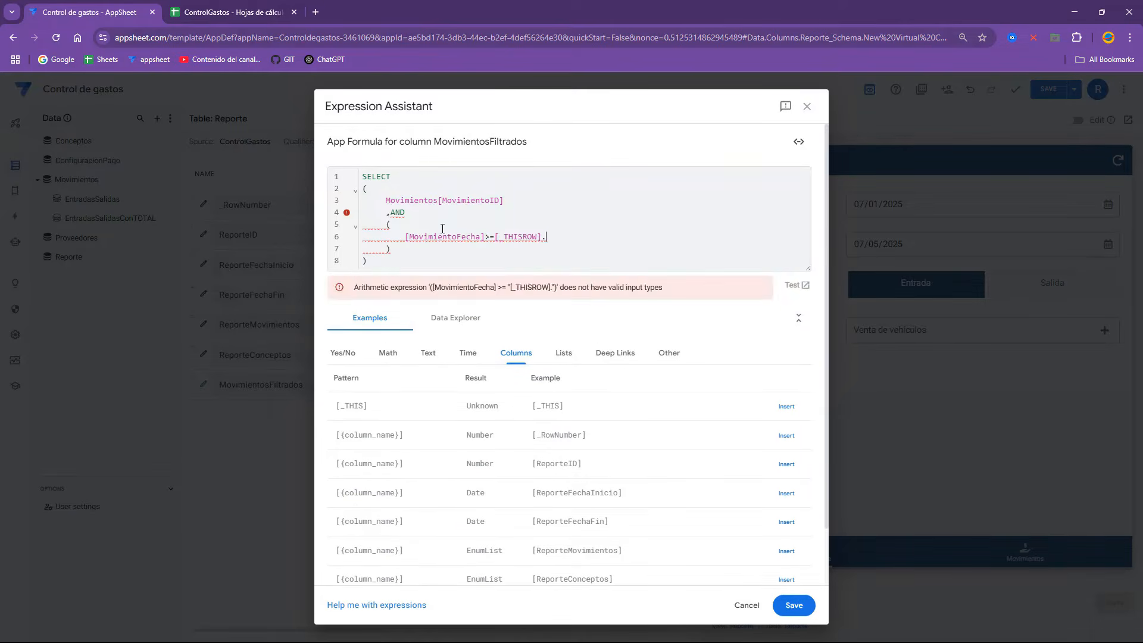
Step: Complete the first AND condition with the [ReporteFechaInicio] column reference
{"action": "type", "text": "[Reporet"}
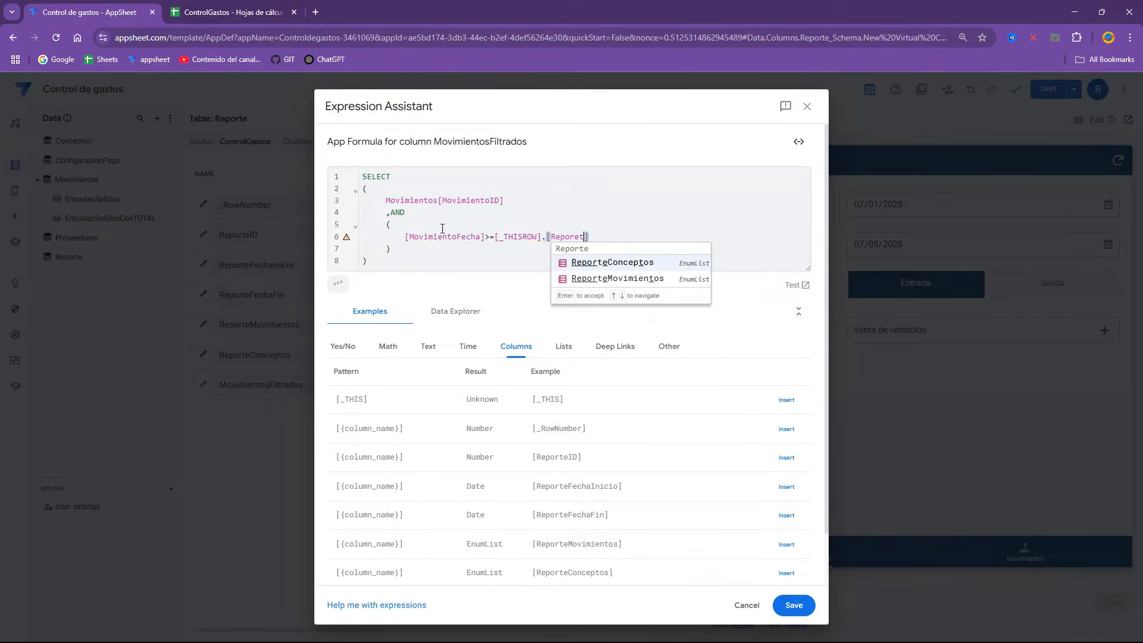
{"action": "key", "text": "BackSpace"}
{"action": "key", "text": "BackSpace"}
{"action": "type", "text": "te"}
{"action": "key", "text": "Down"}
{"action": "key", "text": "Down"}
{"action": "key", "text": "Return"}
Step: Duplicate the start-date condition on a new line as the second argument of AND
{"action": "key", "text": "Return"}
{"action": "type", "text": ","}
{"action": "left_click_drag", "start_coordinate": [404, 237], "coordinate": [655, 236]}
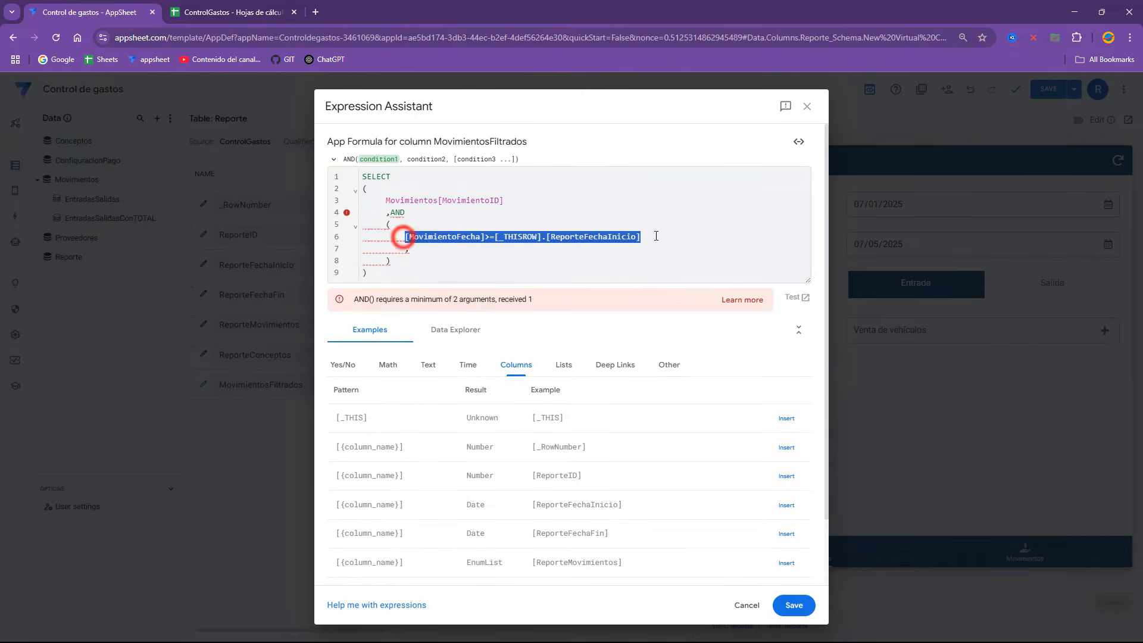
{"action": "left_click", "coordinate": [489, 256]}
{"action": "left_click", "coordinate": [489, 250]}
{"action": "key", "text": "ctrl+v"}
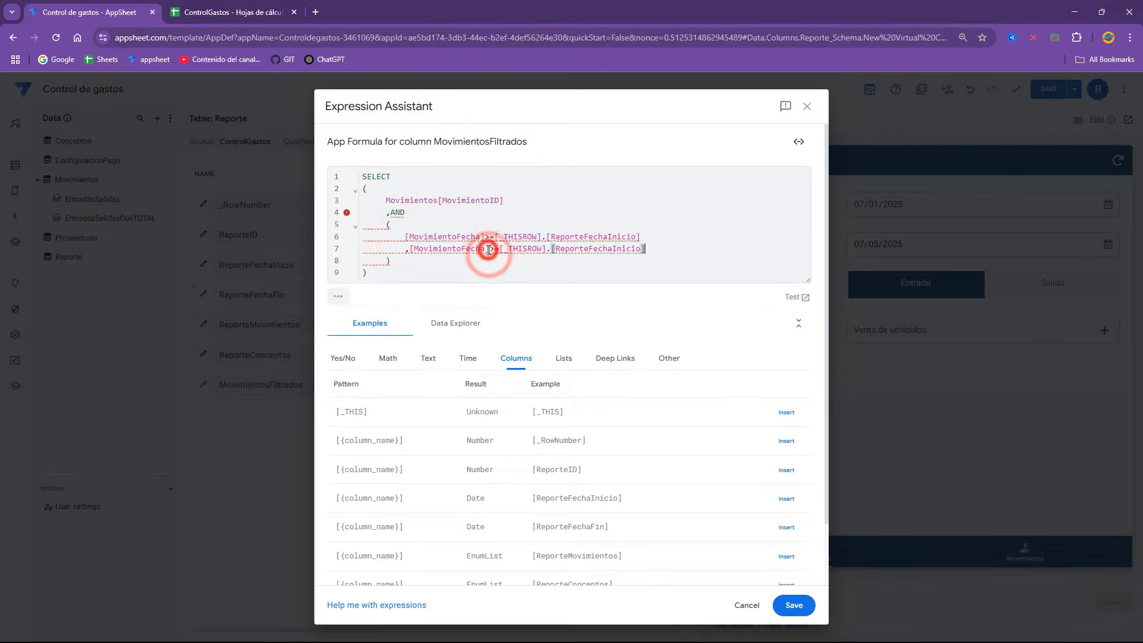
Step: Change the second AND condition to [MovimientoFecha]<=[_THISROW].[ReporteFechaFin]
{"action": "left_click", "coordinate": [591, 248]}
{"action": "left_click_drag", "start_coordinate": [613, 249], "coordinate": [642, 249]}
{"action": "type", "text": "Fi"}
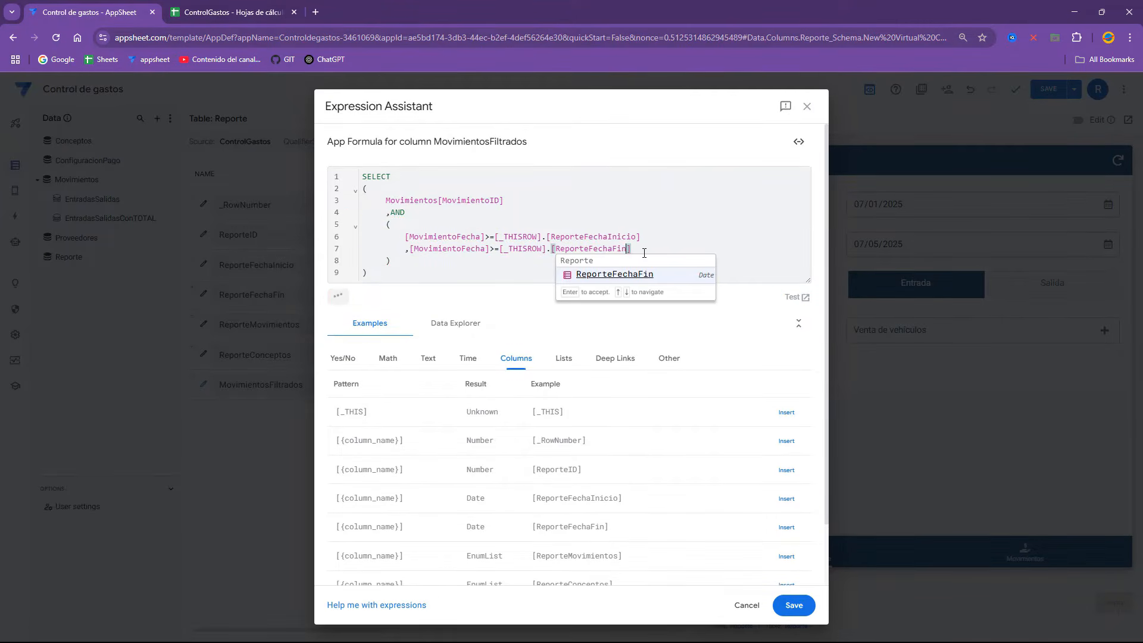
{"action": "left_click", "coordinate": [497, 249]}
{"action": "key", "text": "BackSpace"}
{"action": "type", "text": "<"}
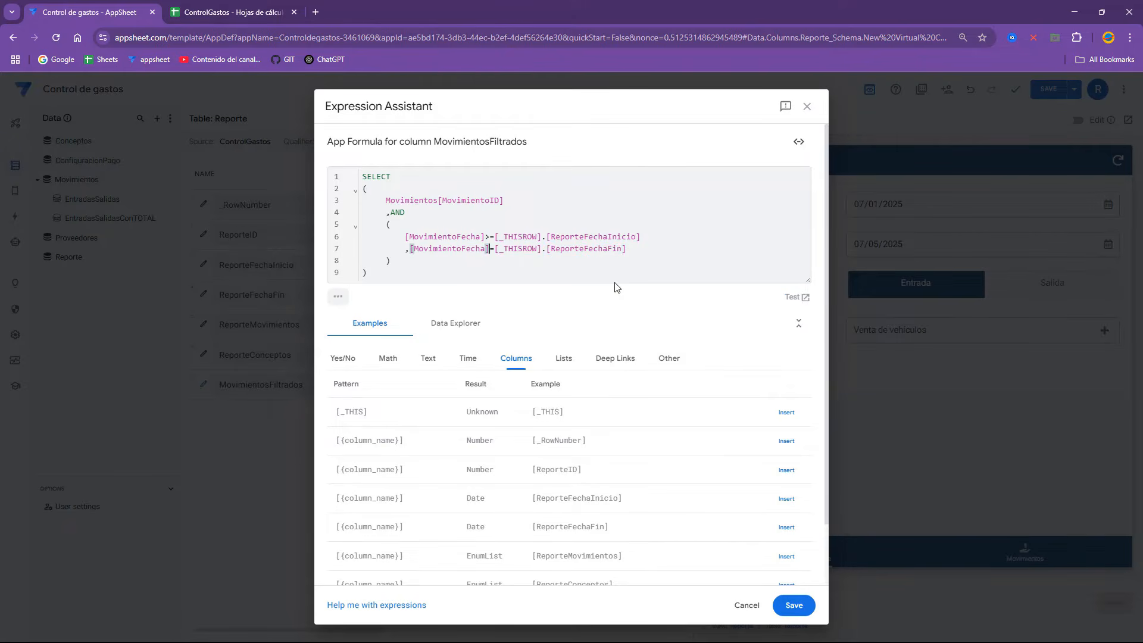
{"action": "left_click_drag", "start_coordinate": [453, 237], "coordinate": [613, 237]}
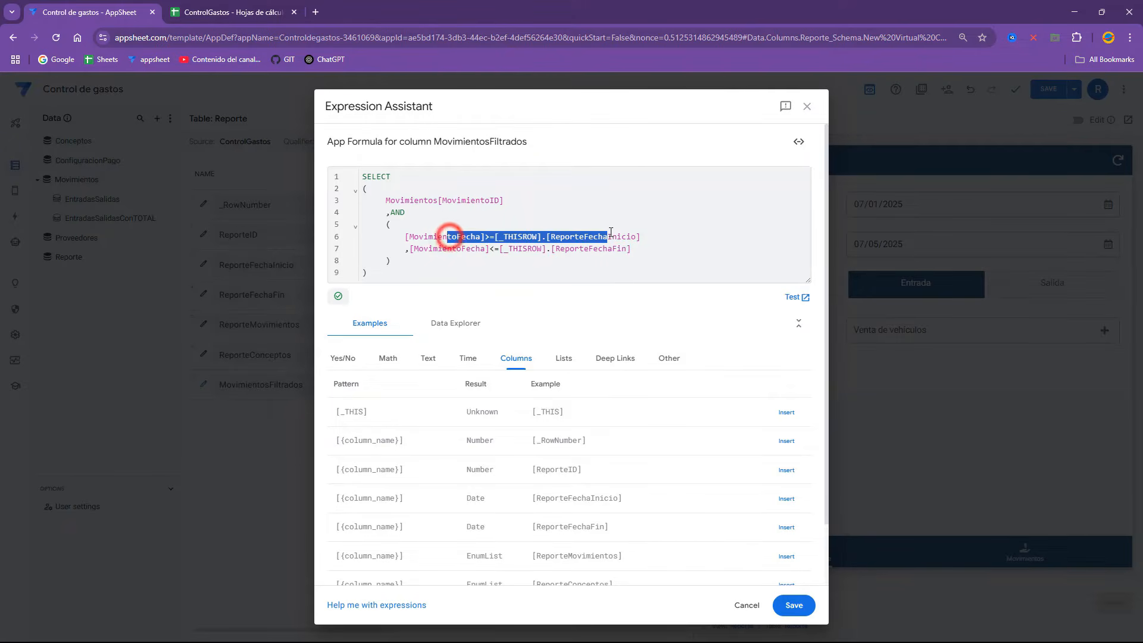
Step: Add a third AND condition on a new line, starting an IN function with [ConceptoID] as the item to search for
{"action": "double_click", "coordinate": [509, 248]}
{"action": "left_click", "coordinate": [656, 248]}
{"action": "key", "text": "Return"}
{"action": "type", "text": ","}
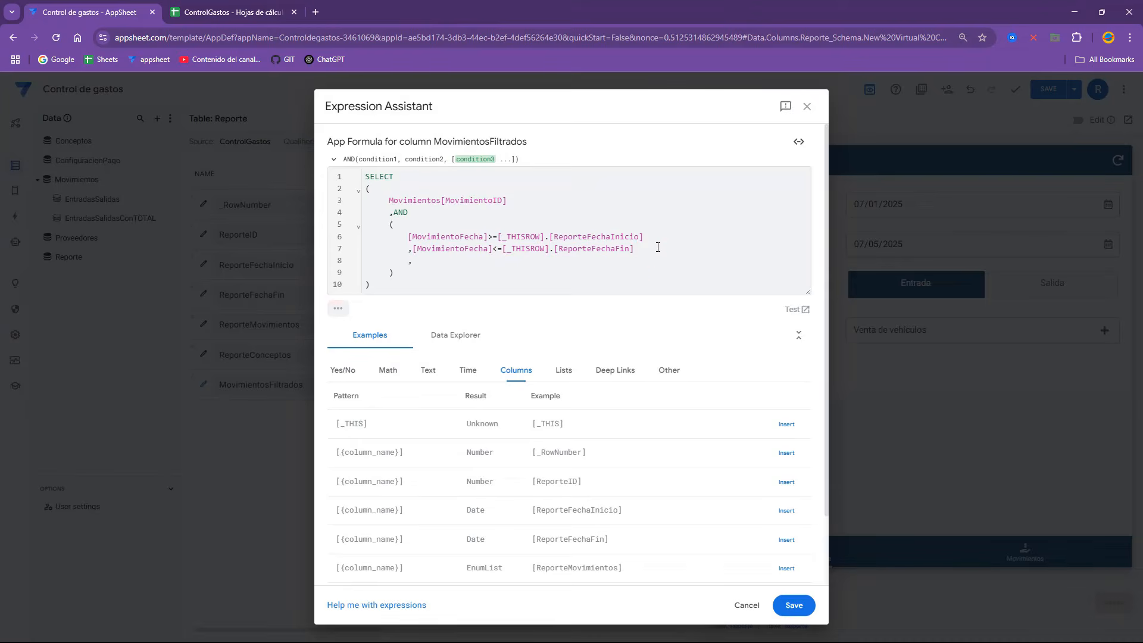
{"action": "type", "text": "IN("}
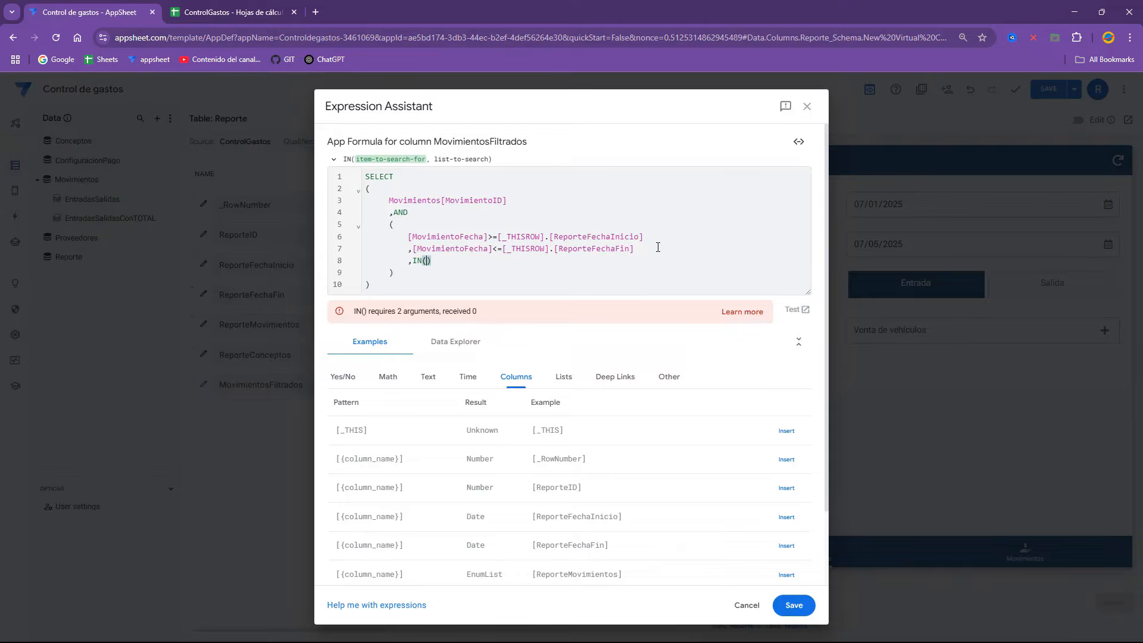
{"action": "type", "text": "[Conce"}
{"action": "key", "text": "Return"}
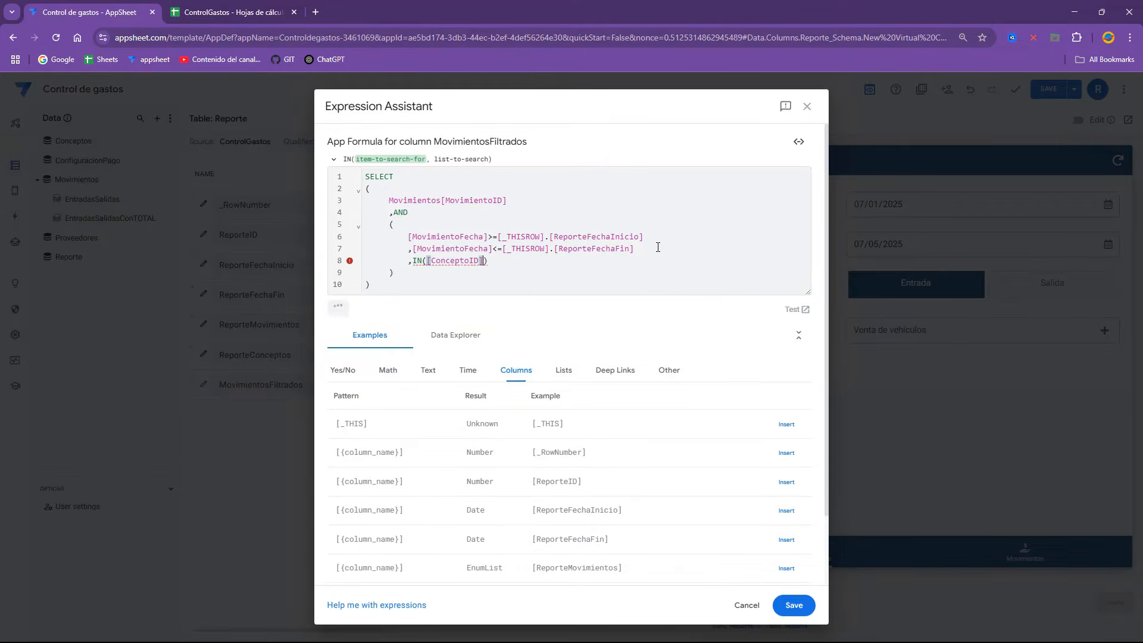
{"action": "type", "text": ","}
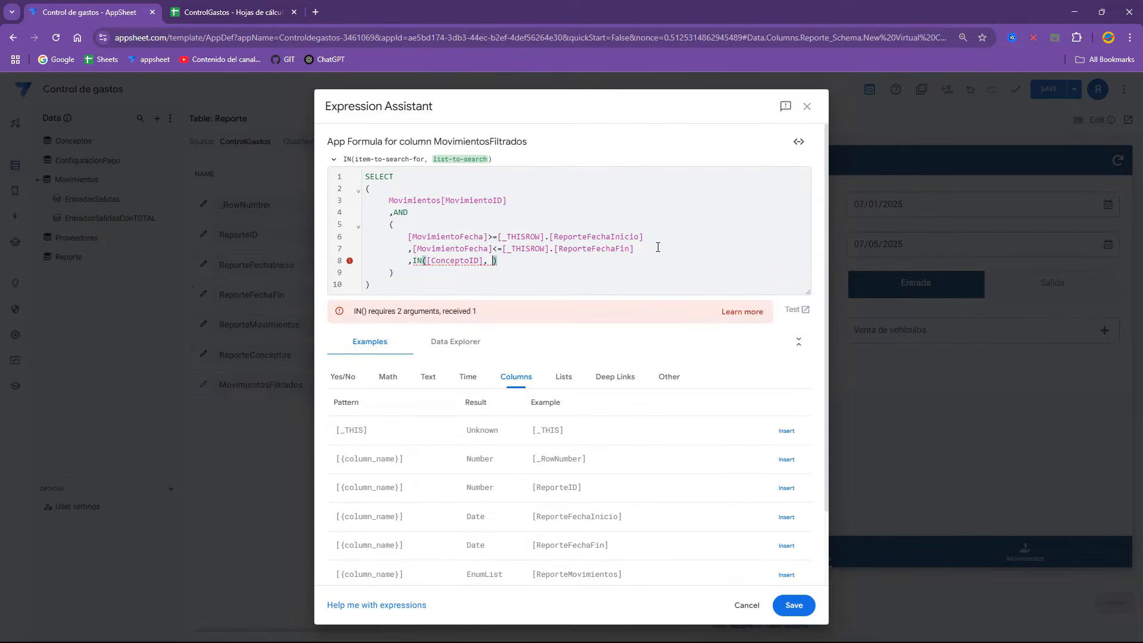
Step: Complete the IN condition with [_THISROW].[ReporteConceptos] as the list to search
{"action": "type", "text": " [_THISD"}
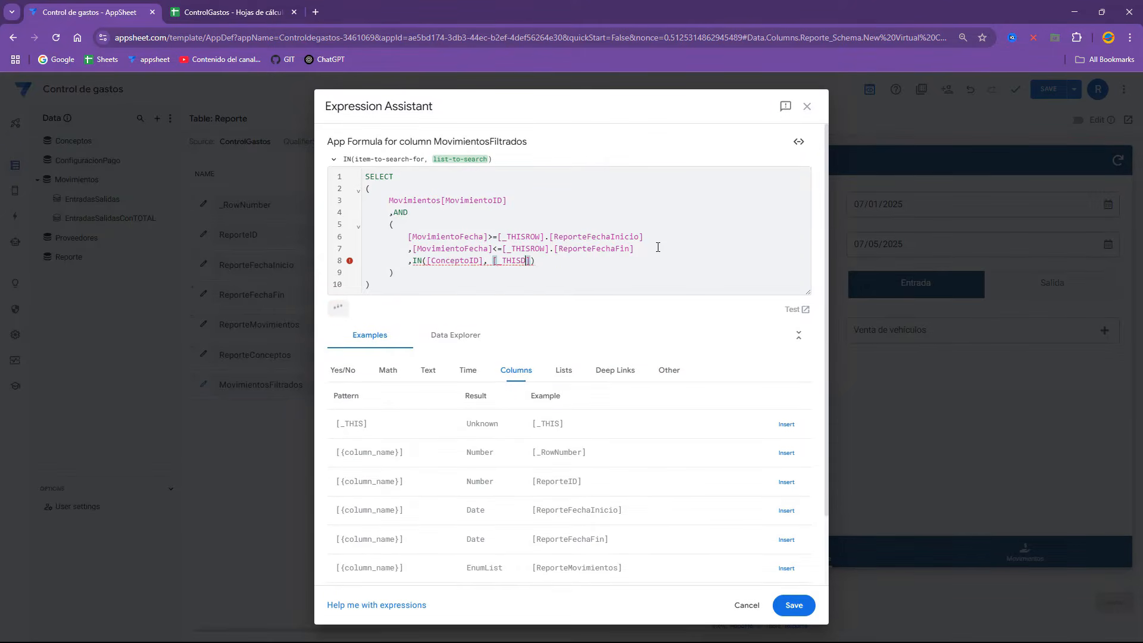
{"action": "left_click", "coordinate": [522, 260]}
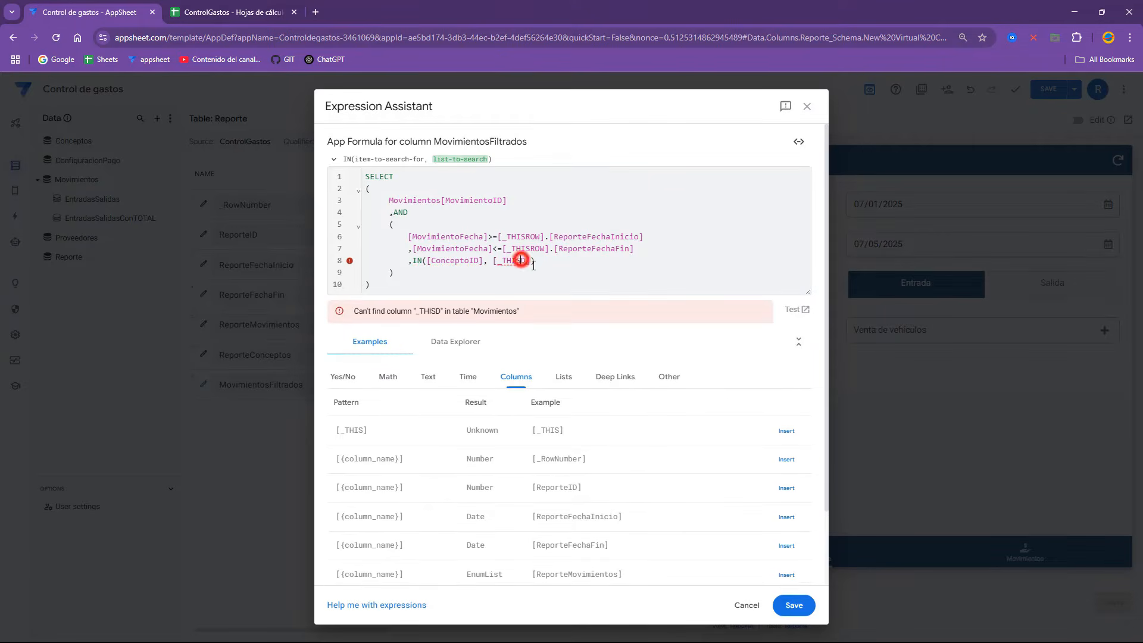
{"action": "key", "text": "BackSpace"}
{"action": "type", "text": "S"}
{"action": "key", "text": "BackSpace"}
{"action": "type", "text": "ROW"}
{"action": "type", "text": "."}
{"action": "type", "text": "[repor"}
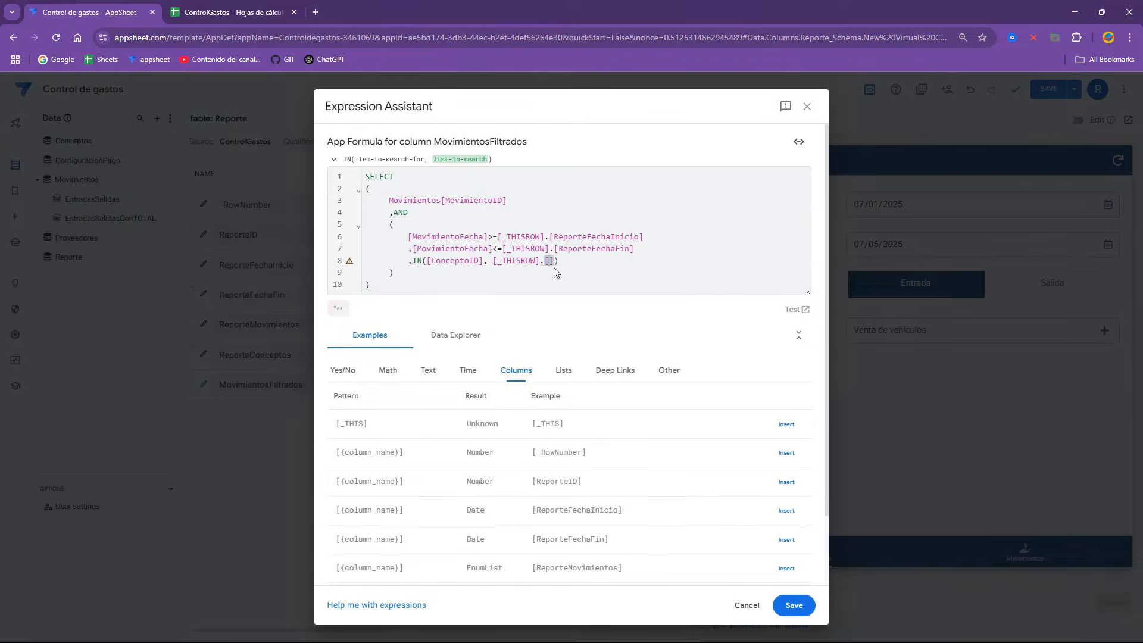
{"action": "type", "text": "tec"}
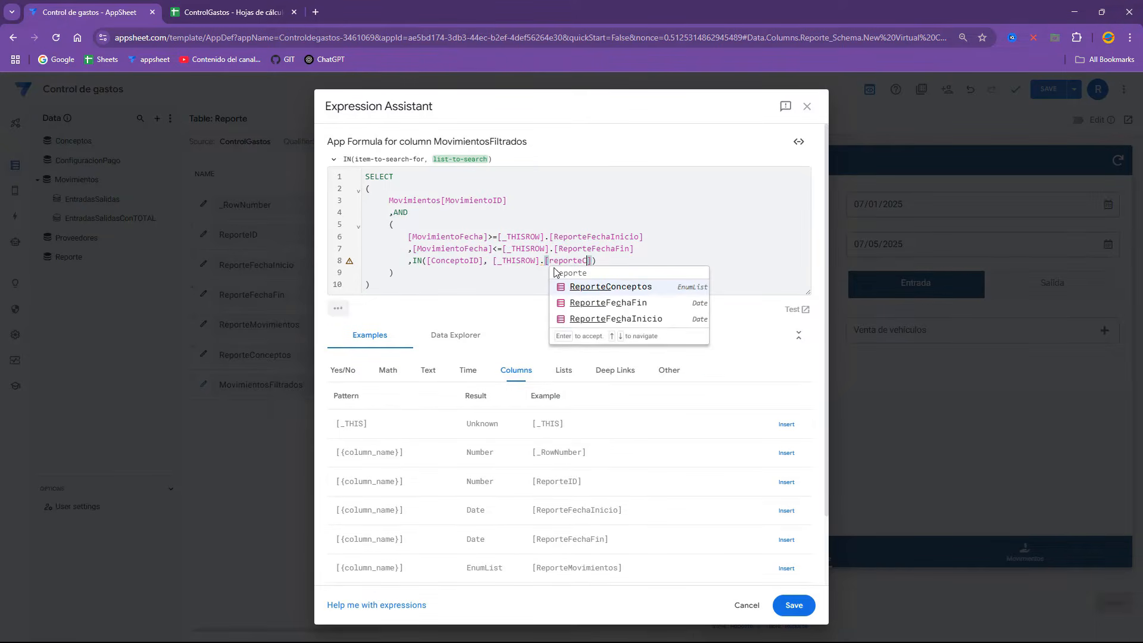
{"action": "left_click", "coordinate": [607, 285]}
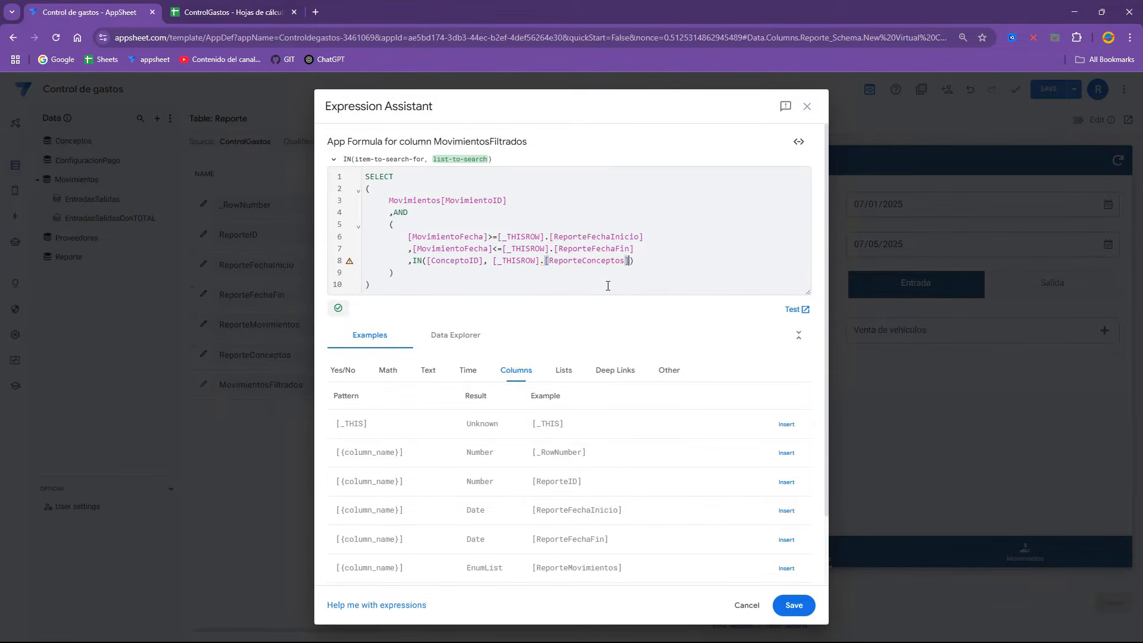
Step: Save the MovimientosFiltrados formula and set the column's display name to Movimientos
{"action": "left_click", "coordinate": [795, 606]}
{"action": "scroll", "coordinate": [487, 454], "scroll_direction": "down", "scroll_amount": 3}
{"action": "left_click", "coordinate": [508, 493]}
{"action": "type", "text": "Movimientos"}
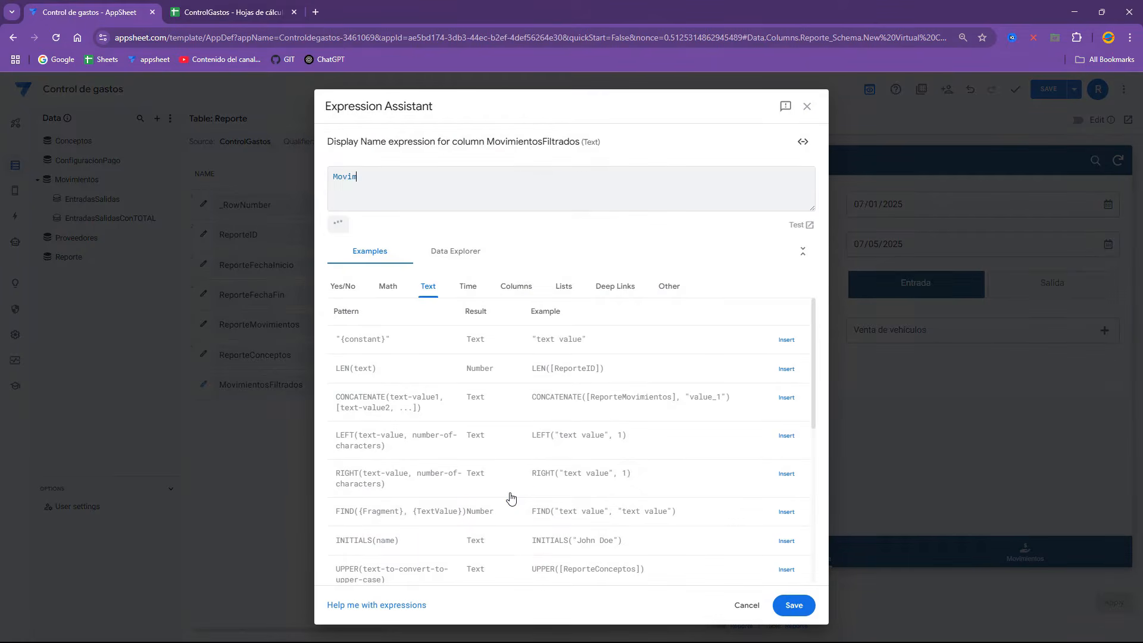
{"action": "left_click", "coordinate": [791, 605]}
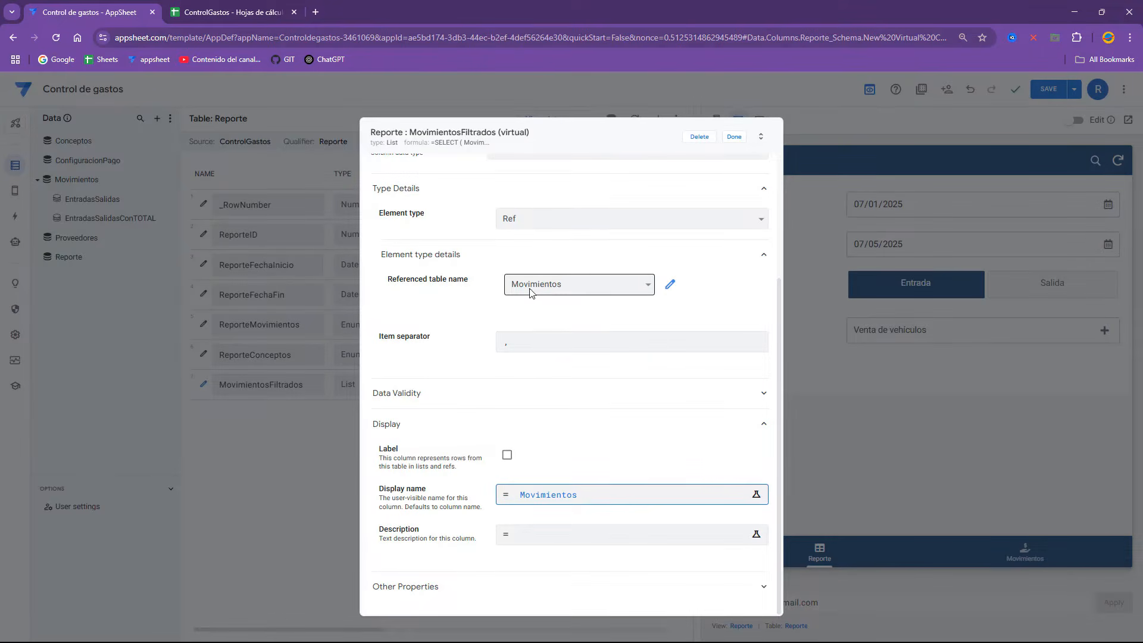
Step: Set the column's referenced table to the EntradasSalidasConTOTAL slice and finish editing MovimientosFiltrados
{"action": "scroll", "coordinate": [554, 382], "scroll_direction": "up", "scroll_amount": 2}
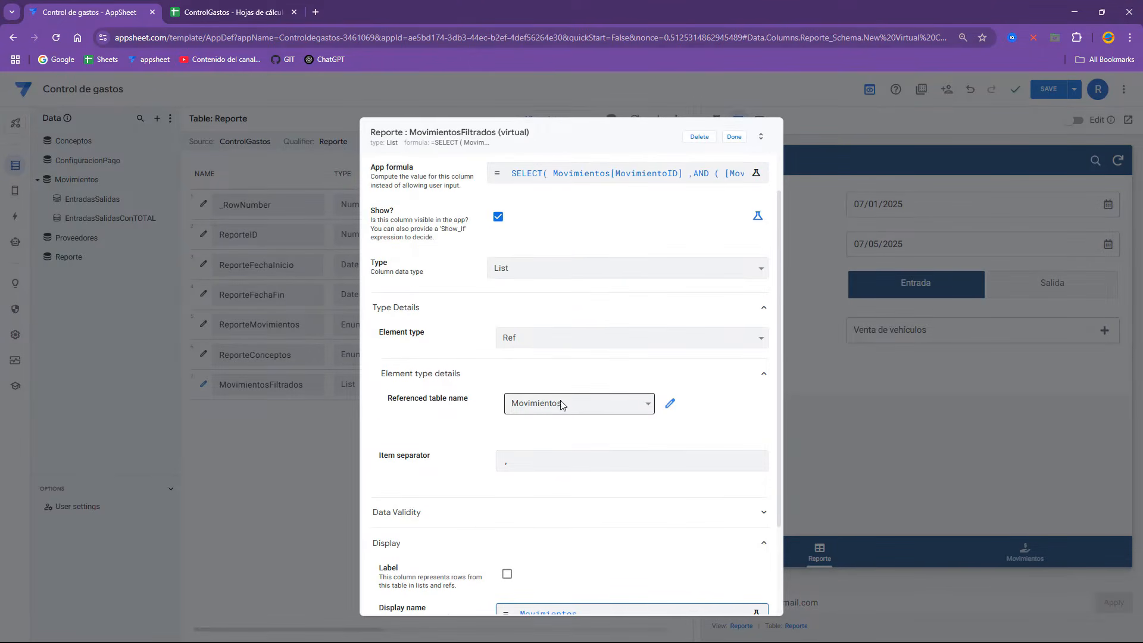
{"action": "left_click", "coordinate": [562, 405]}
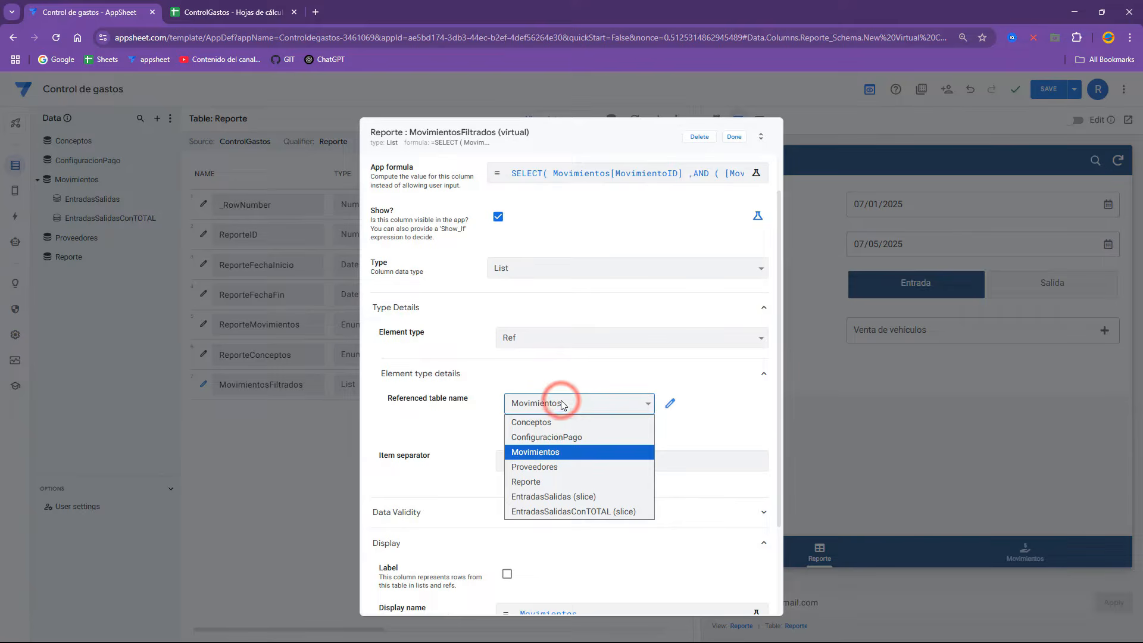
{"action": "left_click", "coordinate": [577, 511]}
{"action": "left_click", "coordinate": [734, 136]}
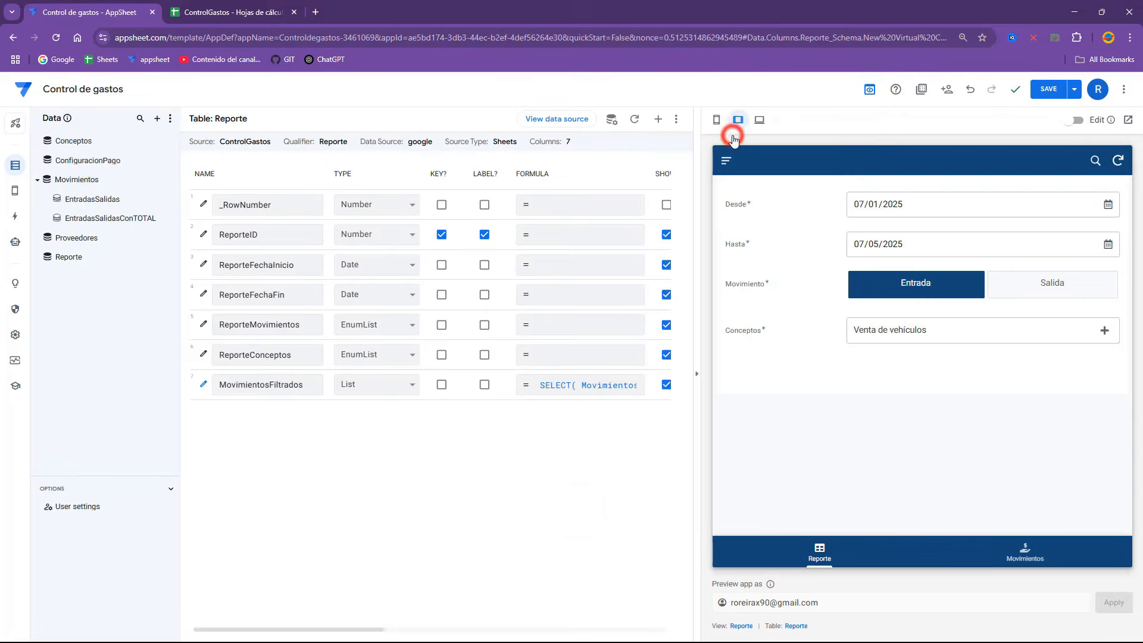
Step: Add MovimientosFiltrados to the manual column order of the Reporte view and save the app
{"action": "left_click", "coordinate": [741, 625]}
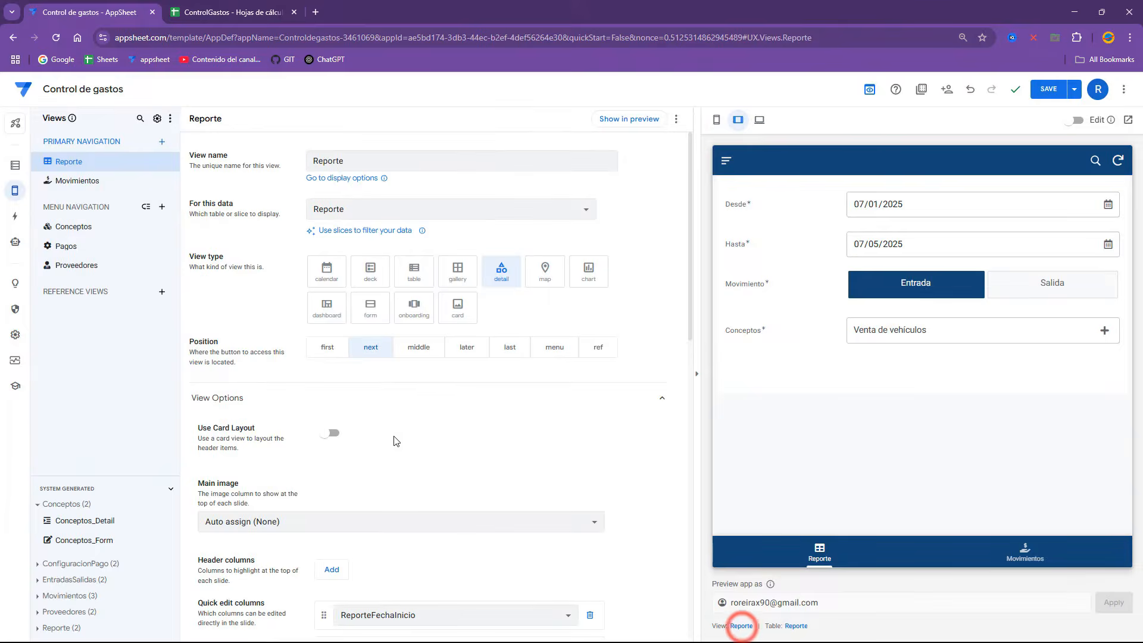
{"action": "scroll", "coordinate": [393, 444], "scroll_direction": "down", "scroll_amount": 4}
{"action": "scroll", "coordinate": [393, 446], "scroll_direction": "down", "scroll_amount": 5}
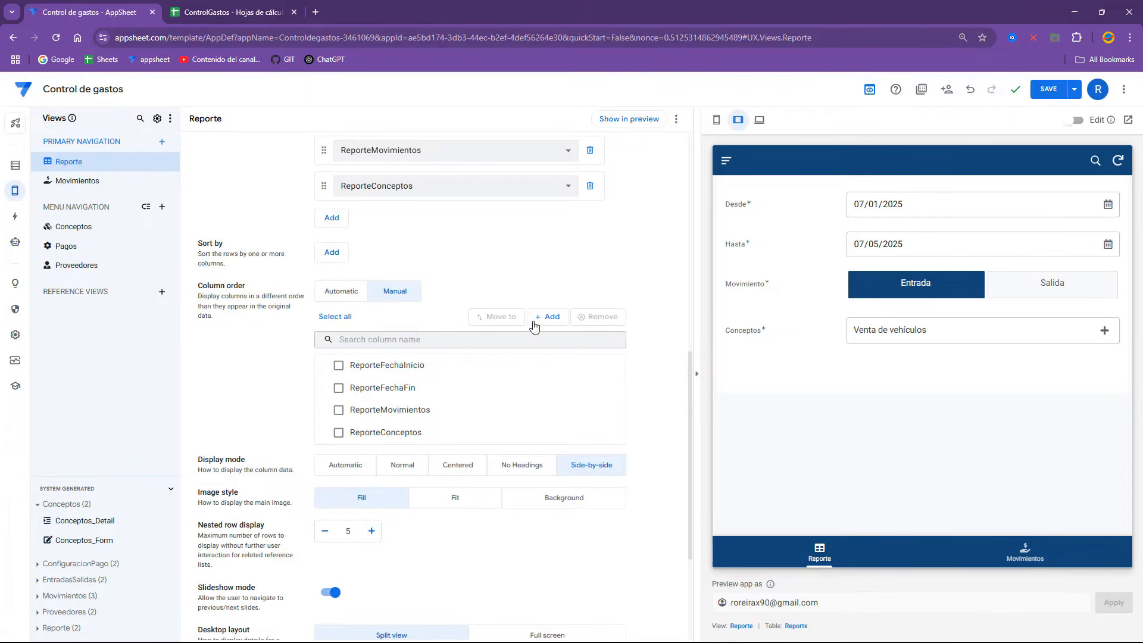
{"action": "left_click", "coordinate": [541, 319]}
{"action": "left_click", "coordinate": [580, 393]}
{"action": "left_click", "coordinate": [630, 418]}
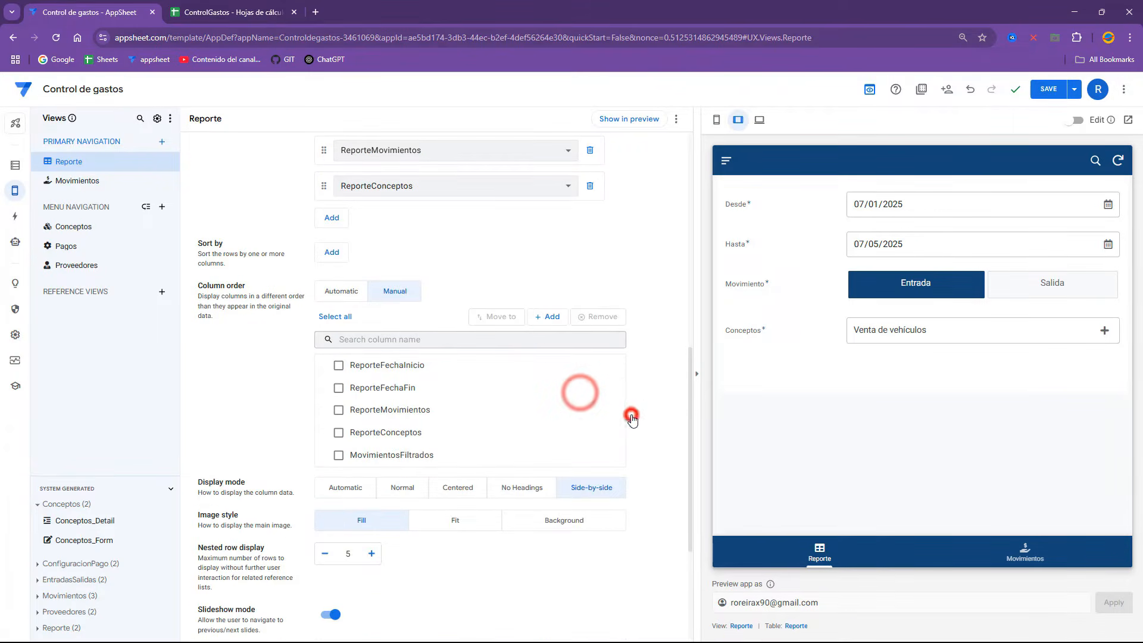
{"action": "left_click", "coordinate": [1043, 91]}
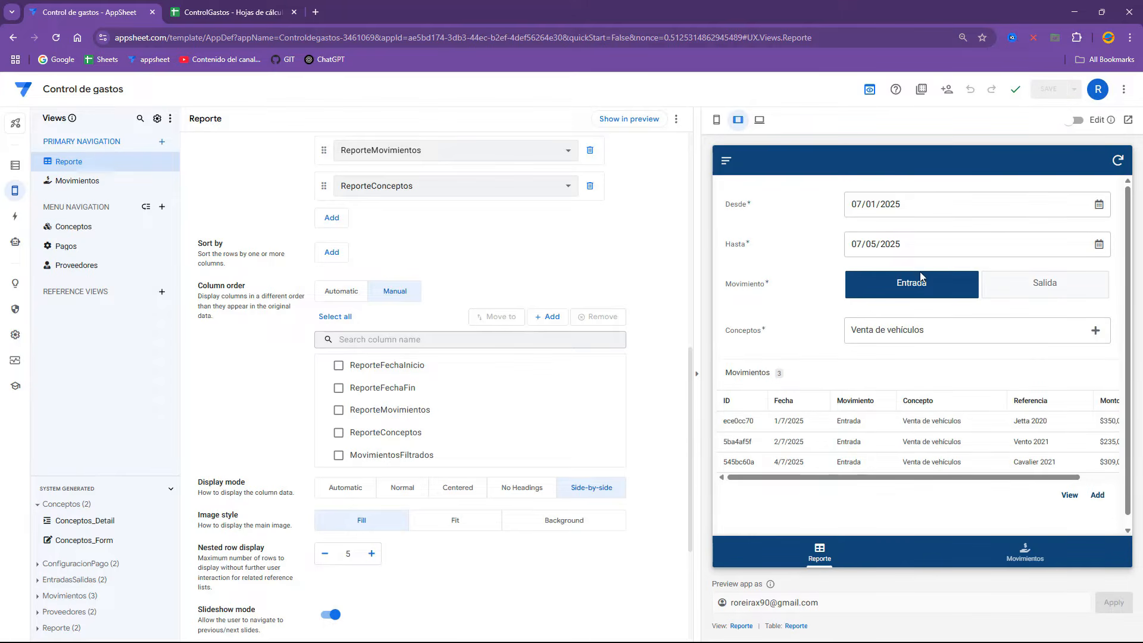
Step: In the preview, enable Salida and add Mantenimiento general, Cambio de neumáticos, Batería del vehículo and Duplicado de llave del vehículo to Conceptos
{"action": "left_click", "coordinate": [1004, 287]}
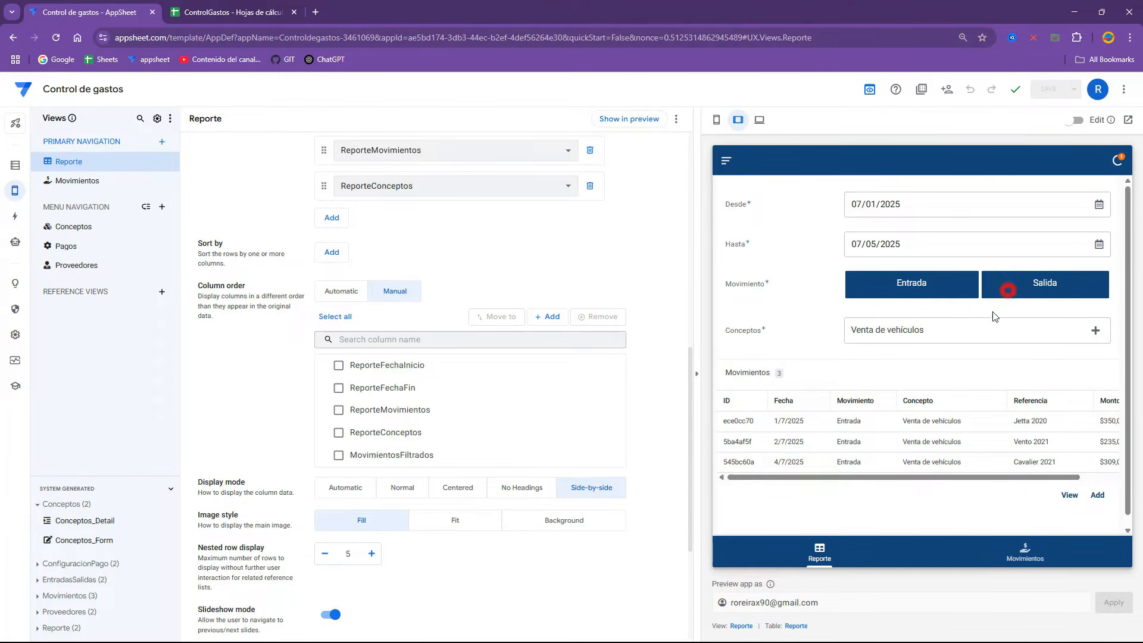
{"action": "left_click", "coordinate": [974, 328]}
{"action": "left_click", "coordinate": [839, 245]}
{"action": "left_click", "coordinate": [833, 271]}
{"action": "left_click", "coordinate": [830, 296]}
{"action": "left_click", "coordinate": [818, 320]}
{"action": "left_click", "coordinate": [1063, 542]}
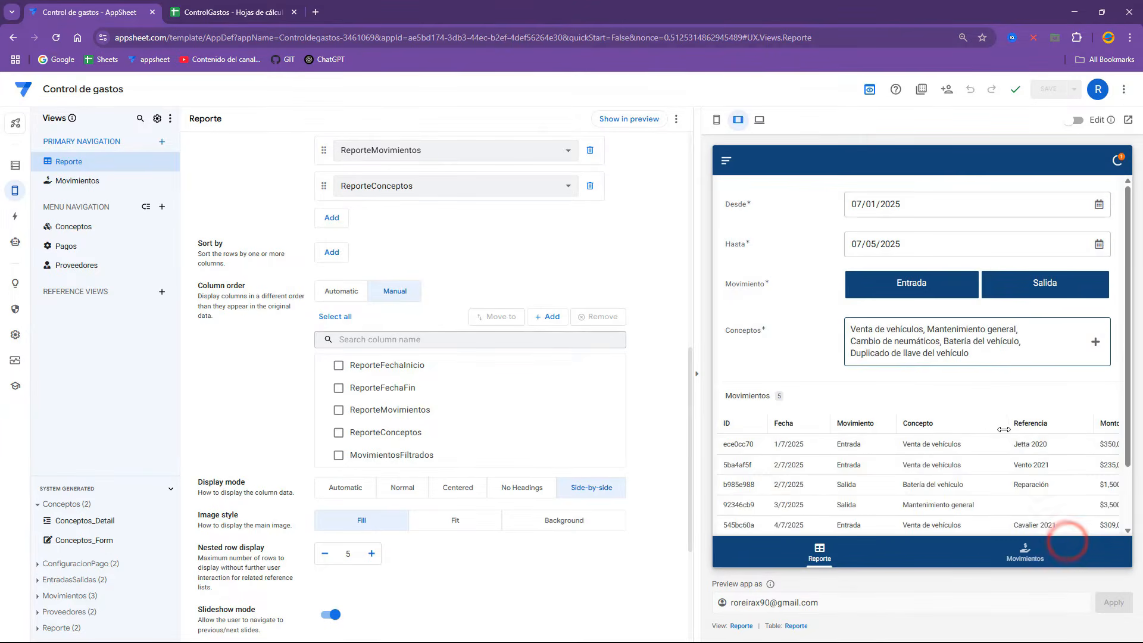
Step: Clear every selected concept from the Conceptos filter in the preview and examine the end of its option list for TOTAL
{"action": "scroll", "coordinate": [799, 349], "scroll_direction": "down", "scroll_amount": 2}
{"action": "left_click", "coordinate": [969, 279]}
{"action": "scroll", "coordinate": [970, 280], "scroll_direction": "down", "scroll_amount": 5}
{"action": "left_click", "coordinate": [795, 544]}
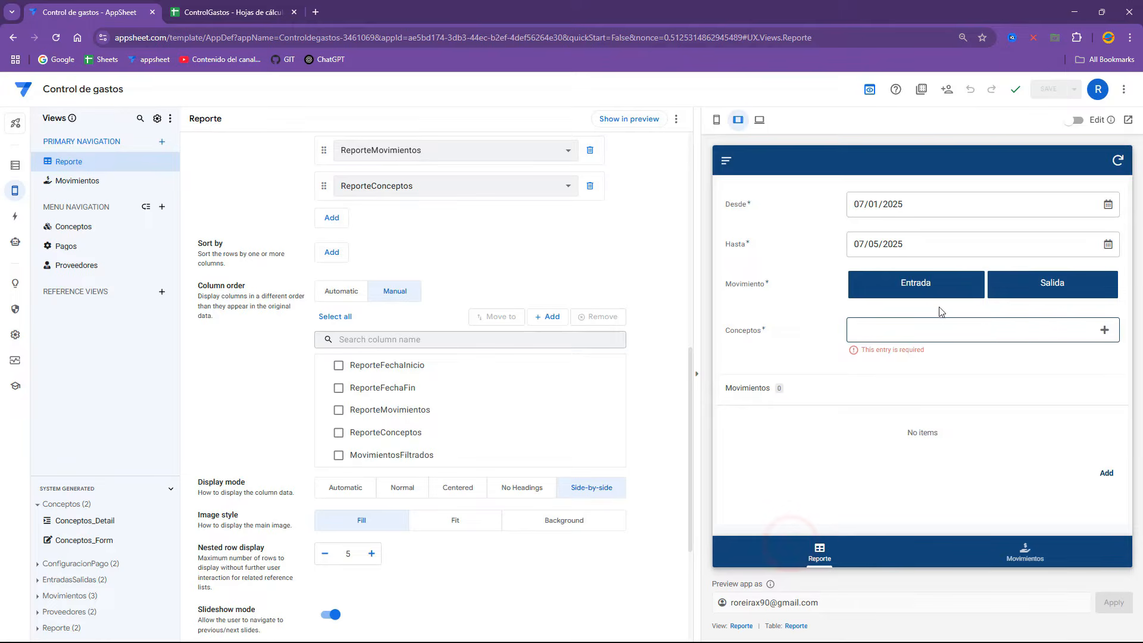
{"action": "left_click", "coordinate": [931, 317]}
{"action": "scroll", "coordinate": [836, 463], "scroll_direction": "down", "scroll_amount": 1}
{"action": "scroll", "coordinate": [833, 476], "scroll_direction": "down", "scroll_amount": 3}
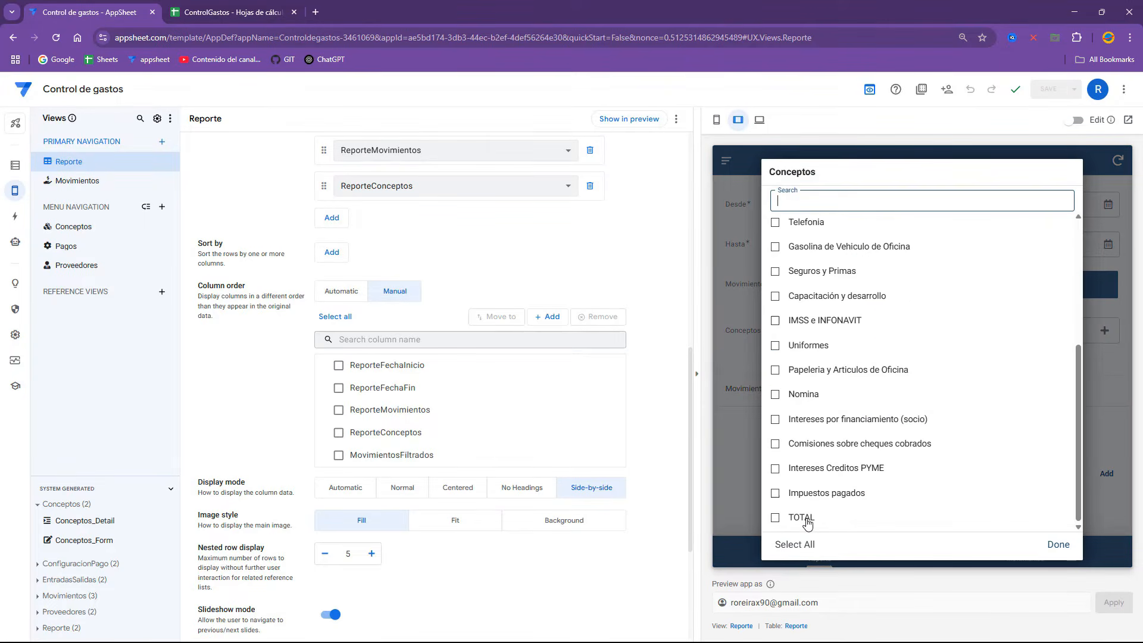
{"action": "left_click", "coordinate": [1058, 545]}
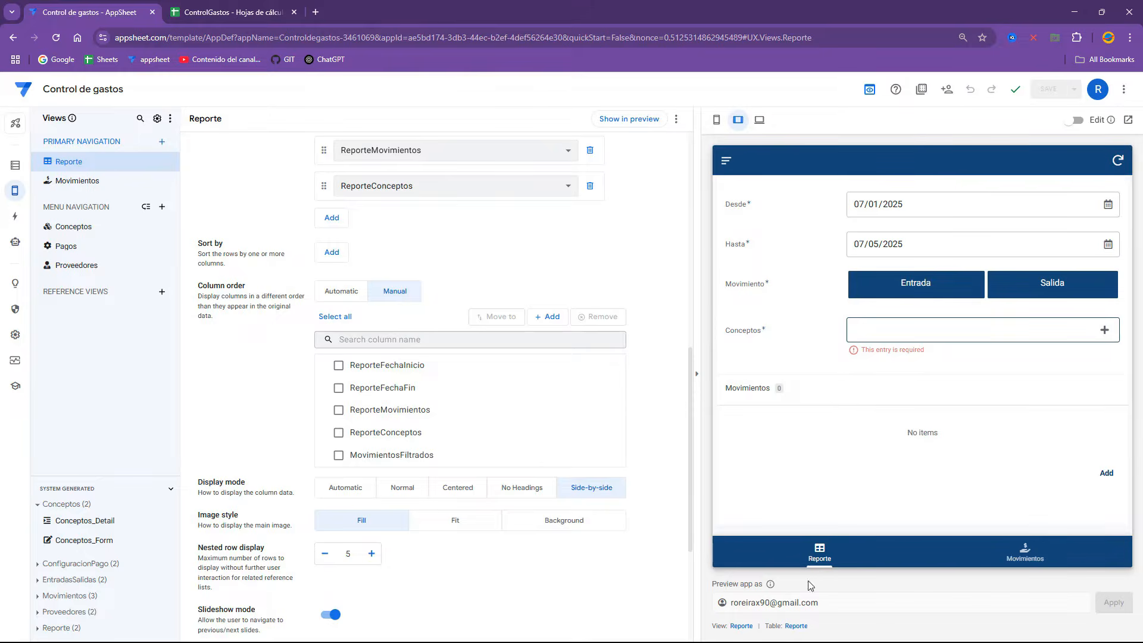
Step: In the Valid If formula of the ReporteConceptos column, insert an AND function before the CONTAINS condition
{"action": "left_click", "coordinate": [795, 625]}
{"action": "left_click", "coordinate": [203, 354]}
{"action": "scroll", "coordinate": [416, 387], "scroll_direction": "down", "scroll_amount": 4}
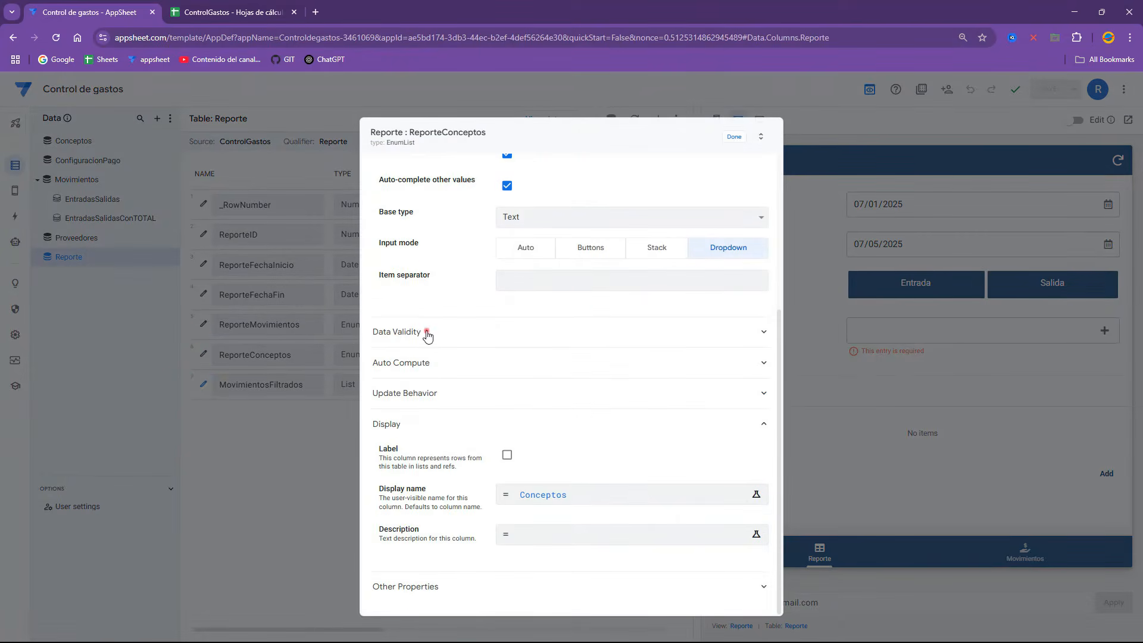
{"action": "left_click", "coordinate": [426, 331]}
{"action": "left_click", "coordinate": [586, 369]}
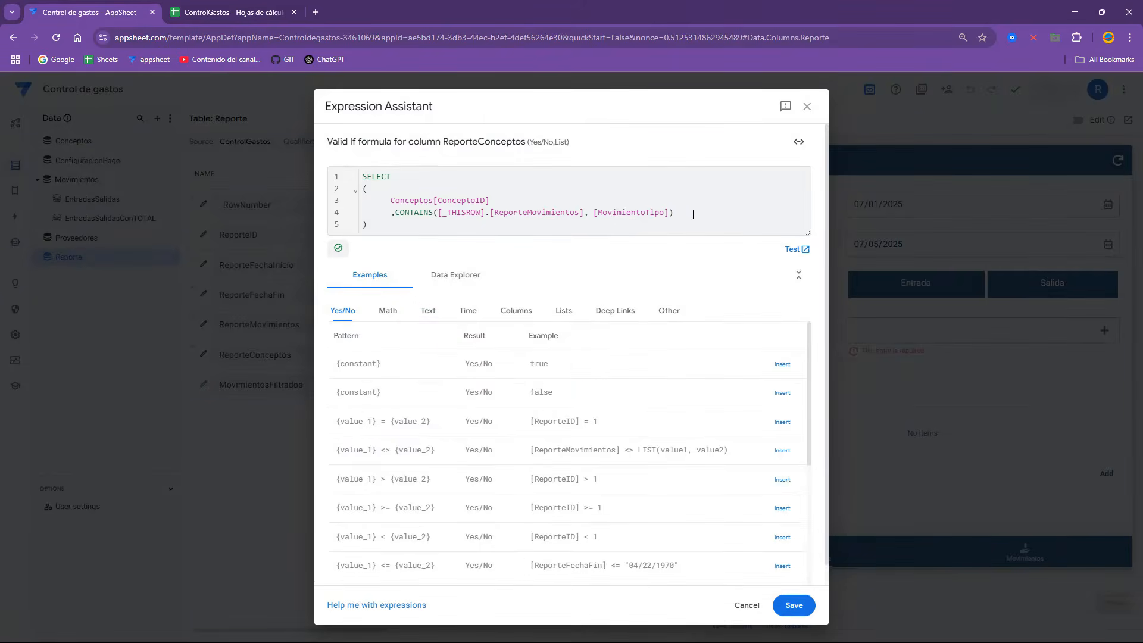
{"action": "left_click_drag", "start_coordinate": [448, 211], "coordinate": [659, 213]}
{"action": "left_click", "coordinate": [696, 213]}
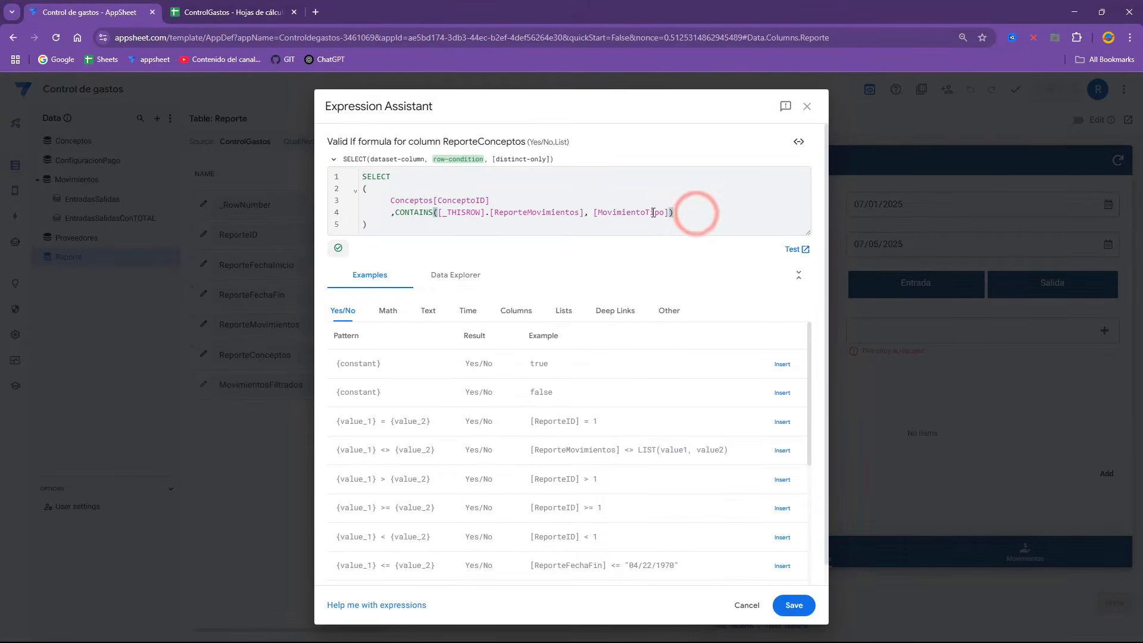
{"action": "left_click", "coordinate": [394, 212]}
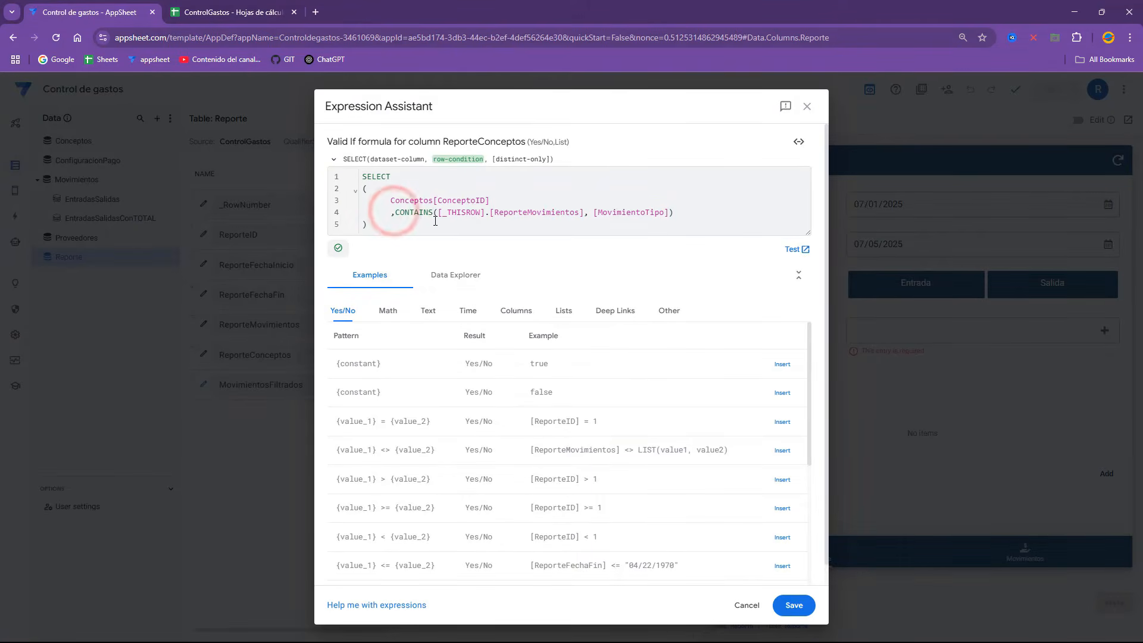
{"action": "type", "text": "AND("}
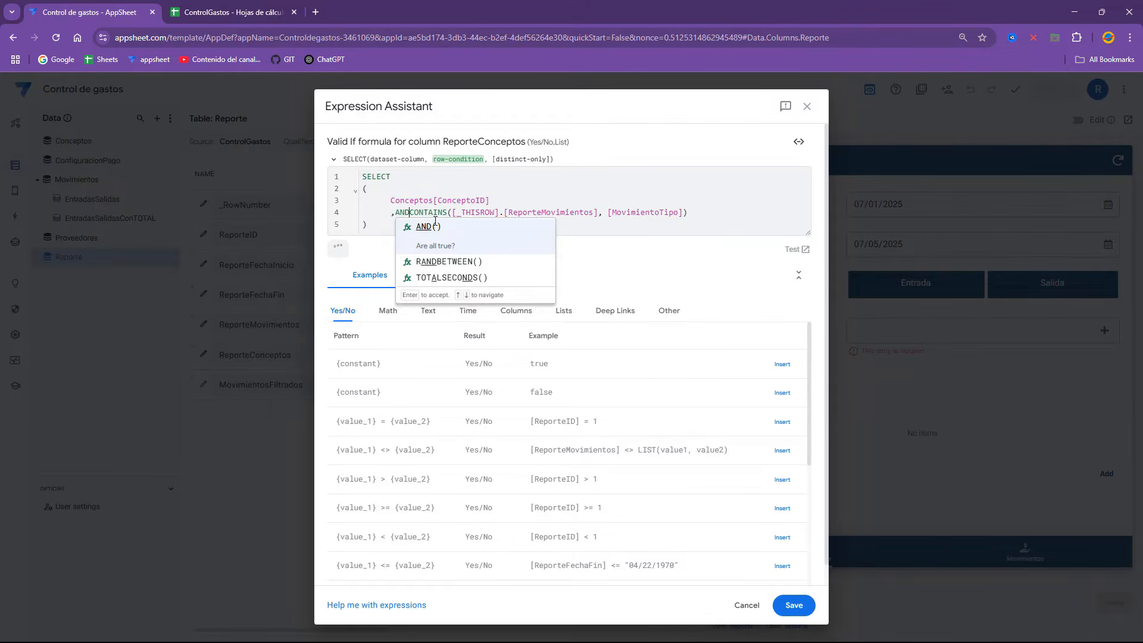
Step: Wrap the CONTAINS condition of the ReporteConceptos Valid If formula in an AND function with its parentheses and arguments on separate lines
{"action": "key", "text": "Left"}
{"action": "key", "text": "Return"}
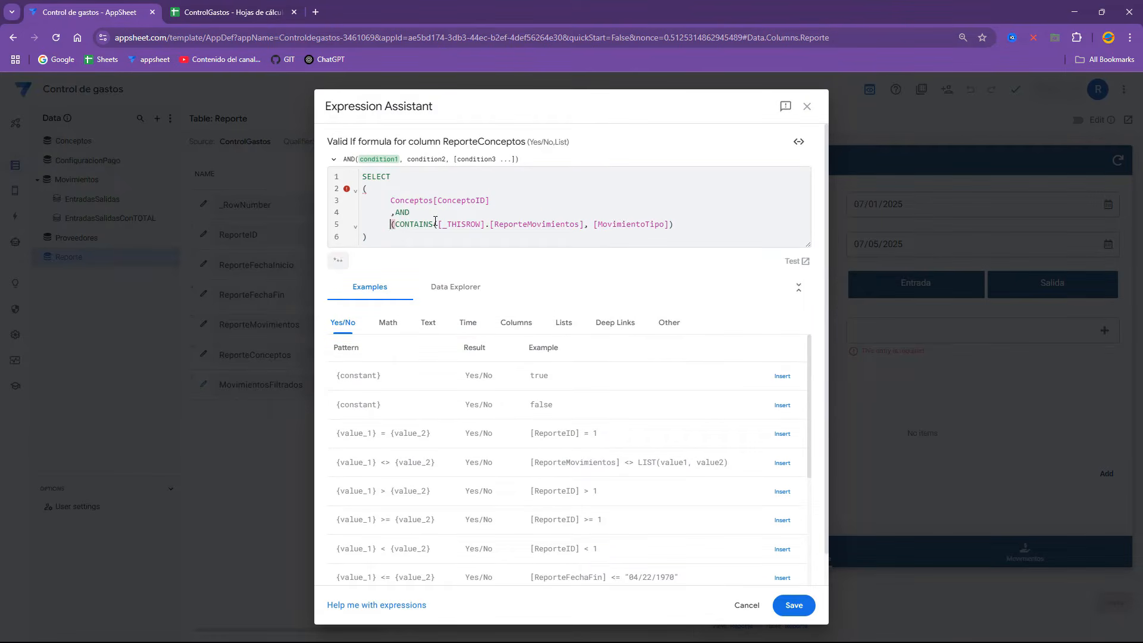
{"action": "key", "text": "Return"}
{"action": "key", "text": "Tab"}
{"action": "key", "text": "Tab"}
{"action": "left_click", "coordinate": [690, 239]}
{"action": "key", "text": "Return"}
{"action": "type", "text": ","}
{"action": "key", "text": "Return"}
{"action": "type", "text": ")"}
Step: Add a [ConceptoID]<> condition as the second AND argument, then save the expression and the app
{"action": "left_click", "coordinate": [417, 247]}
{"action": "type", "text": "[Con"}
{"action": "key", "text": "Return"}
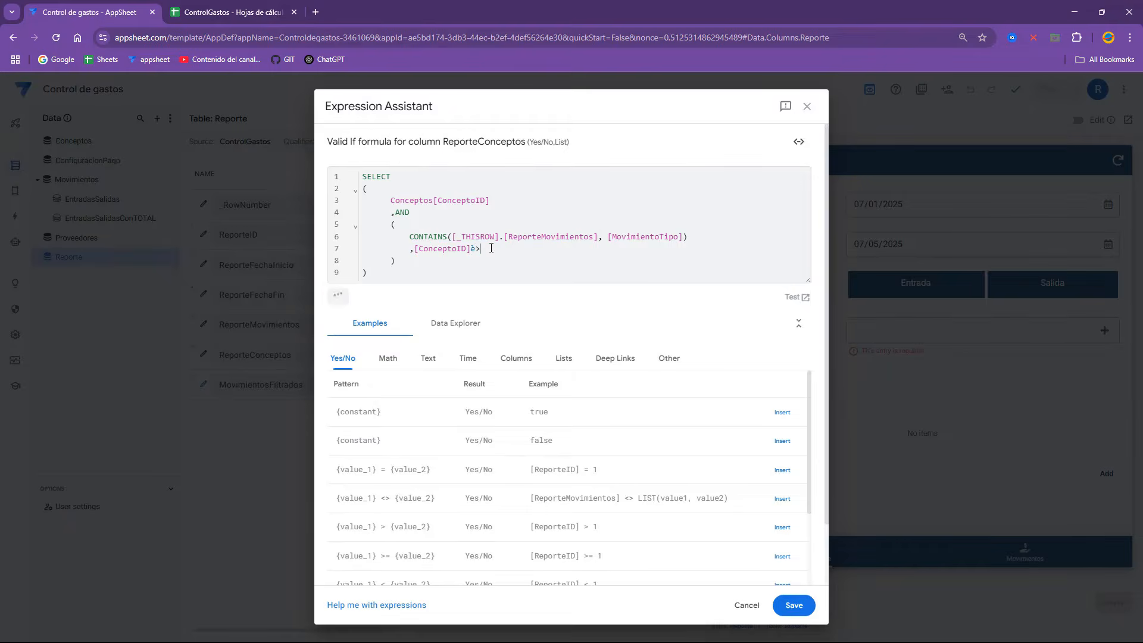
{"action": "type", "text": "<>"}
{"action": "left_click", "coordinate": [794, 605]}
{"action": "left_click", "coordinate": [740, 142]}
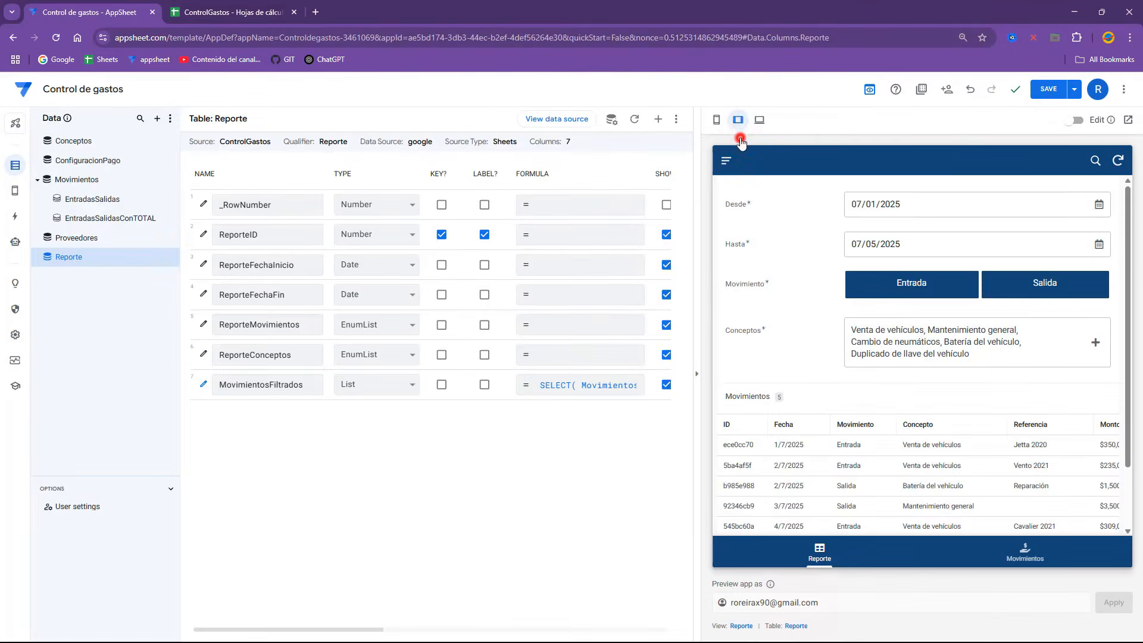
{"action": "left_click", "coordinate": [1041, 91]}
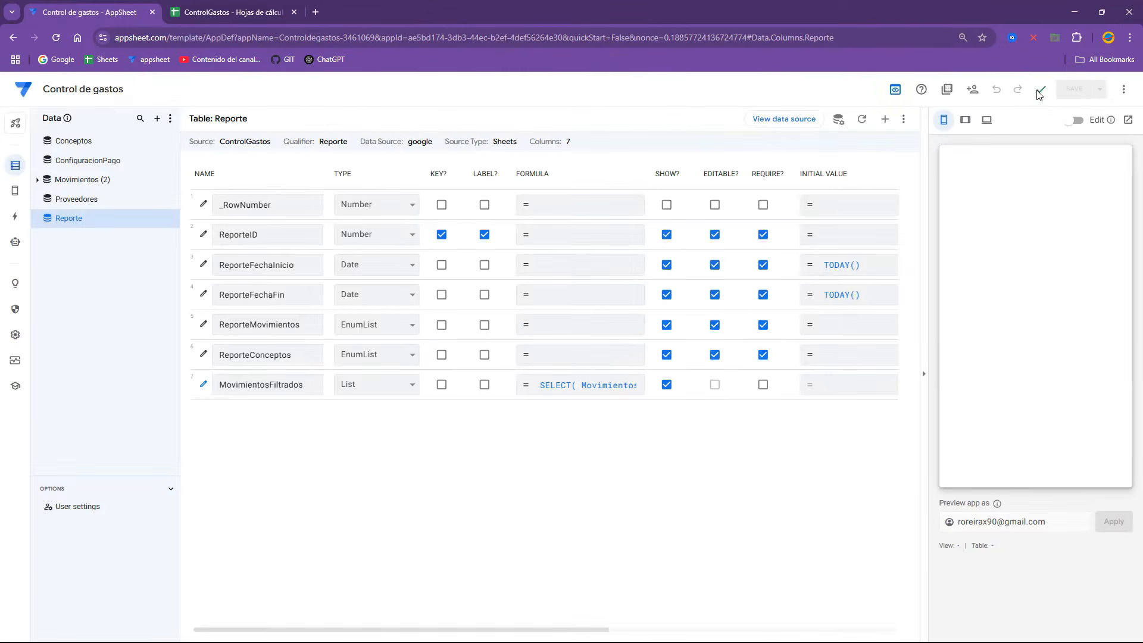
Step: Open the Reporte view in the tablet preview and select all available concepts in the Conceptos filter
{"action": "left_click", "coordinate": [965, 119]}
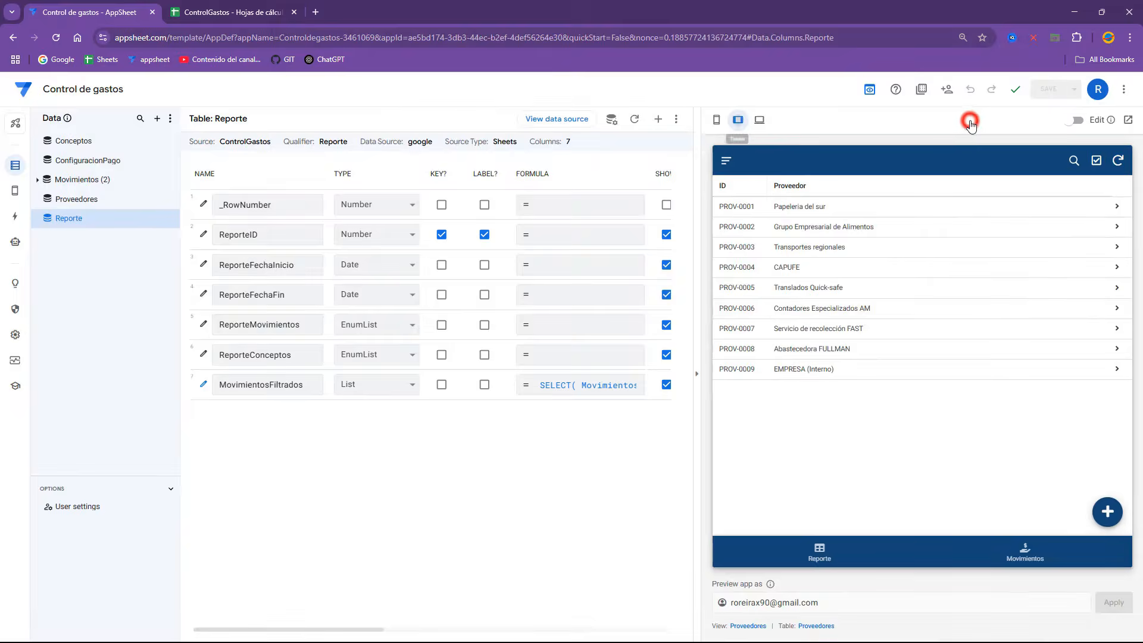
{"action": "left_click", "coordinate": [820, 548]}
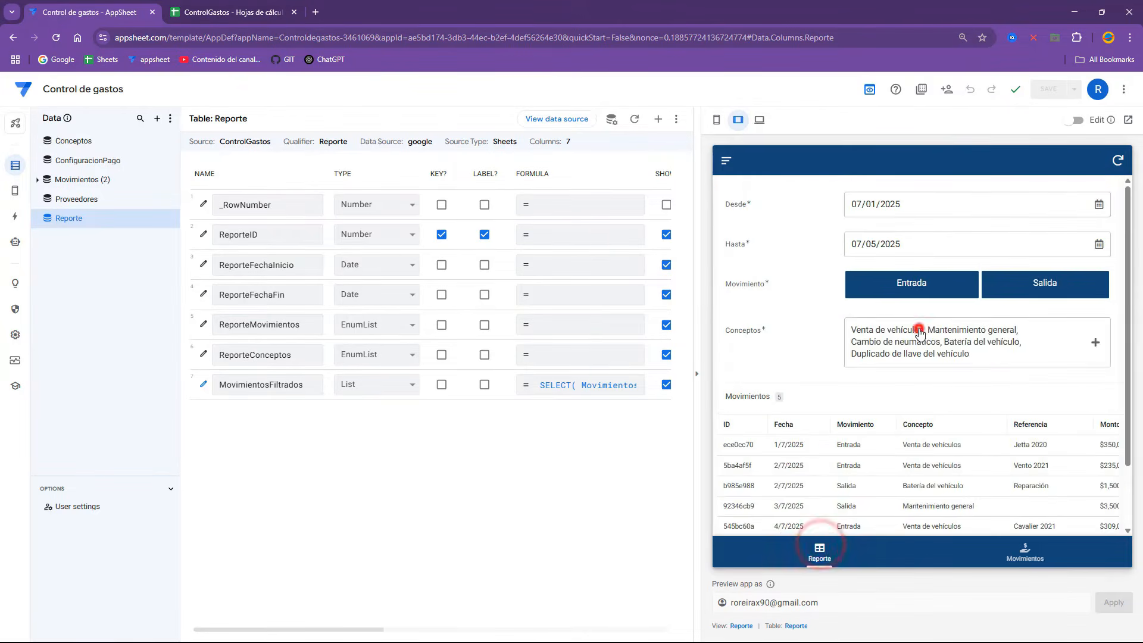
{"action": "left_click", "coordinate": [919, 327]}
{"action": "scroll", "coordinate": [912, 343], "scroll_direction": "up", "scroll_amount": 4}
{"action": "left_click", "coordinate": [786, 541]}
{"action": "left_click", "coordinate": [891, 331]}
{"action": "left_click", "coordinate": [795, 544]}
{"action": "left_click", "coordinate": [1057, 543]}
Step: Set the Reporte view's nested row display to 1000 and save the app
{"action": "scroll", "coordinate": [829, 457], "scroll_direction": "down", "scroll_amount": 1}
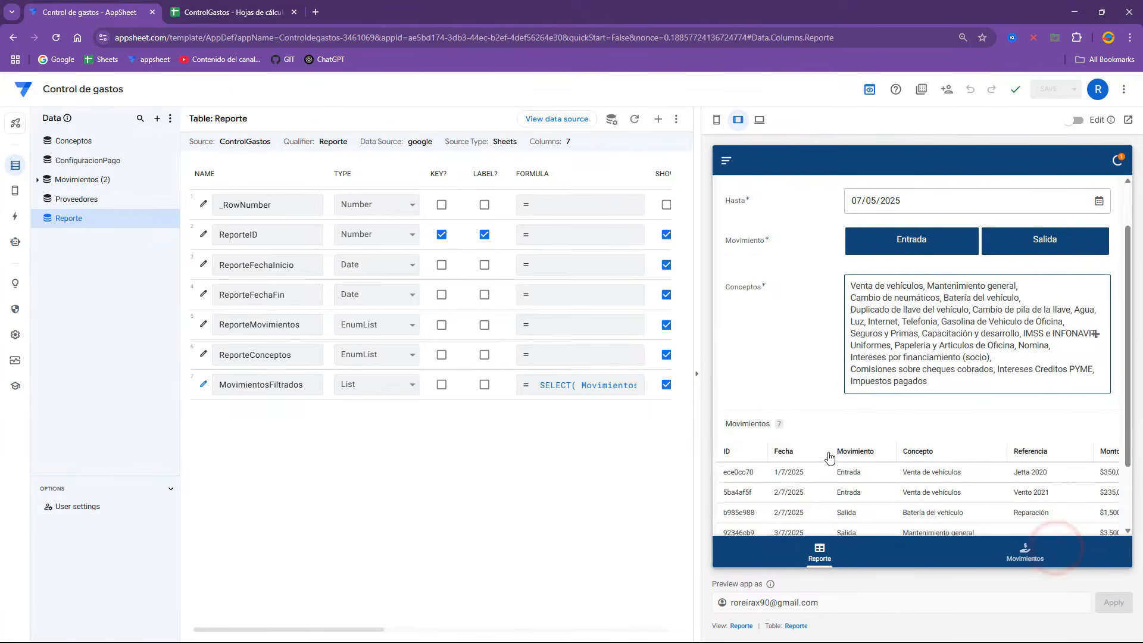
{"action": "scroll", "coordinate": [829, 457], "scroll_direction": "down", "scroll_amount": 2}
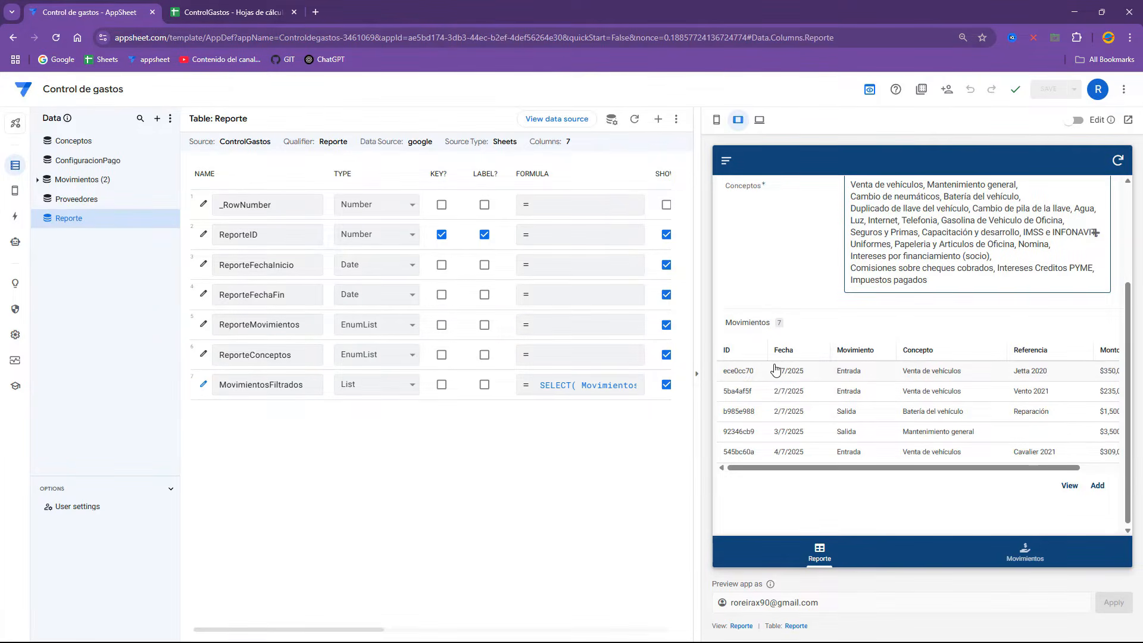
{"action": "scroll", "coordinate": [774, 322], "scroll_direction": "up", "scroll_amount": 2}
{"action": "scroll", "coordinate": [772, 297], "scroll_direction": "down", "scroll_amount": 2}
{"action": "left_click", "coordinate": [741, 626]}
{"action": "scroll", "coordinate": [345, 497], "scroll_direction": "down", "scroll_amount": 8}
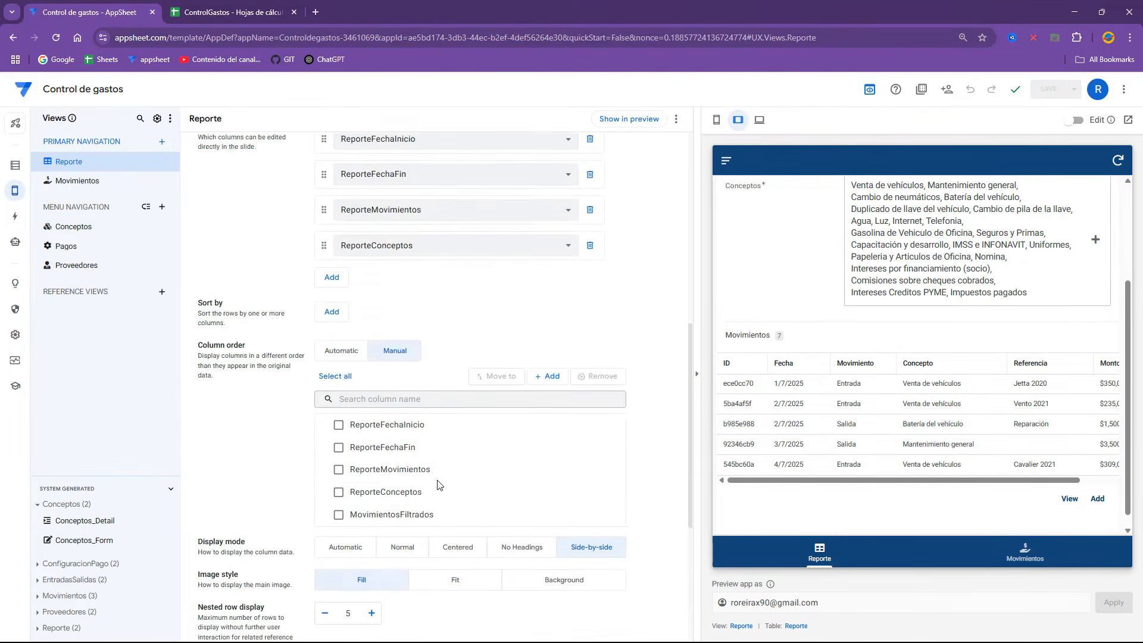
{"action": "double_click", "coordinate": [344, 434]}
{"action": "type", "text": "1000"}
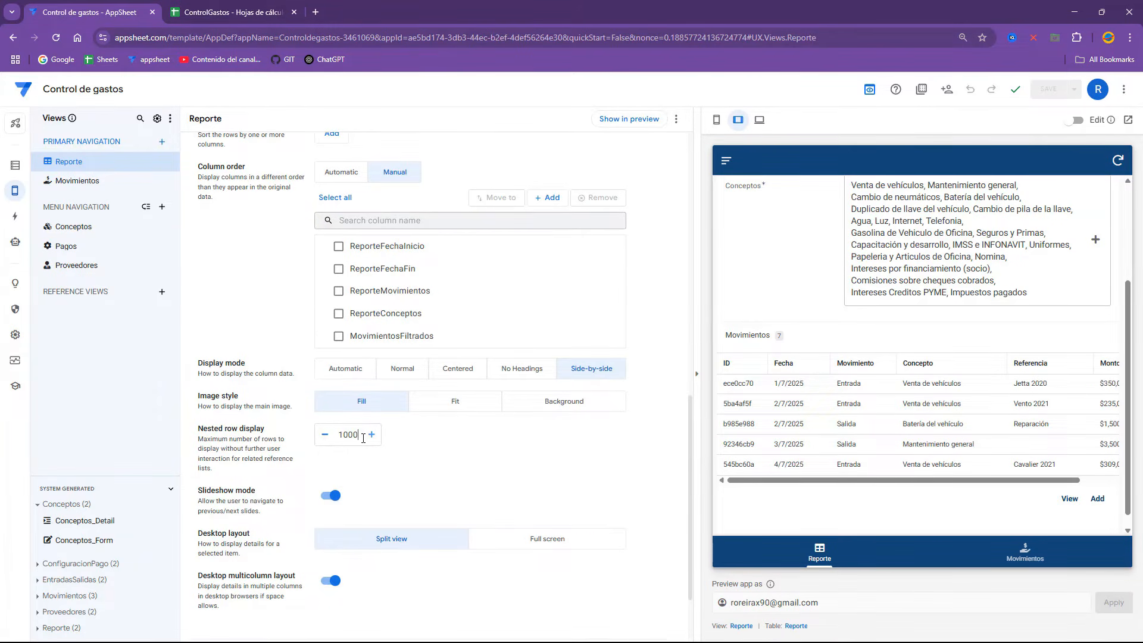
{"action": "left_click", "coordinate": [465, 449]}
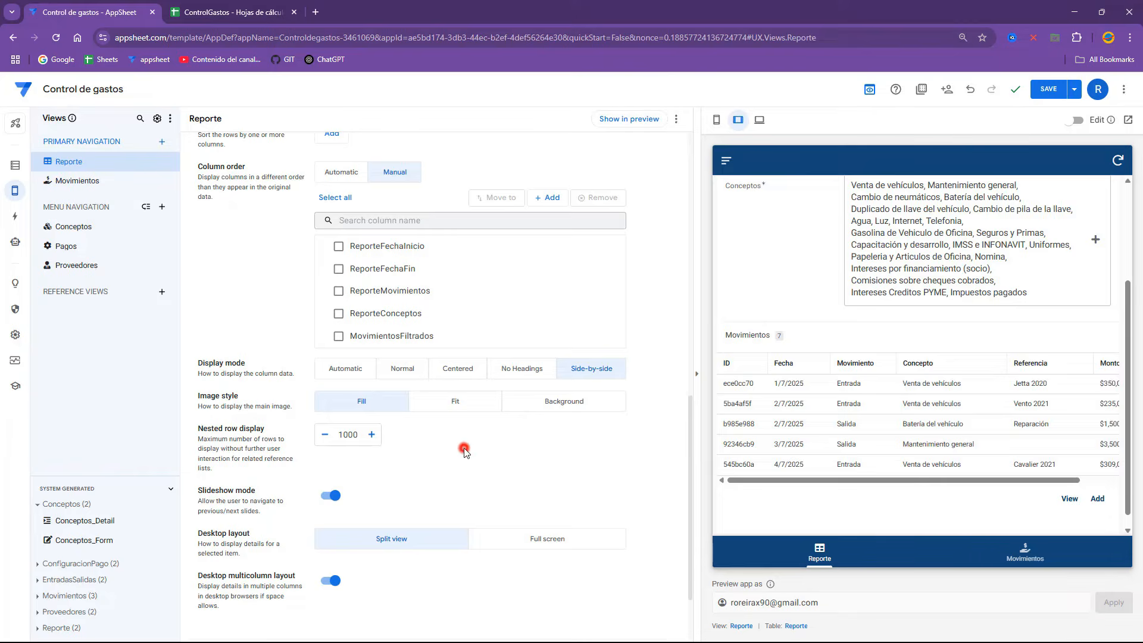
{"action": "scroll", "coordinate": [810, 439], "scroll_direction": "down", "scroll_amount": 4}
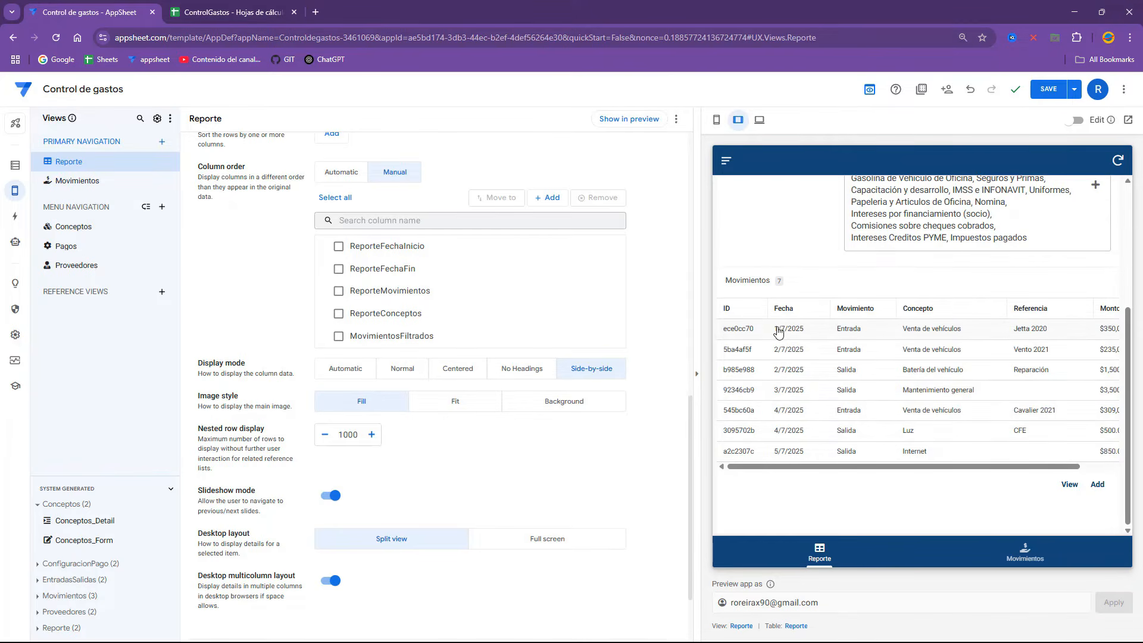
{"action": "left_click", "coordinate": [1040, 94]}
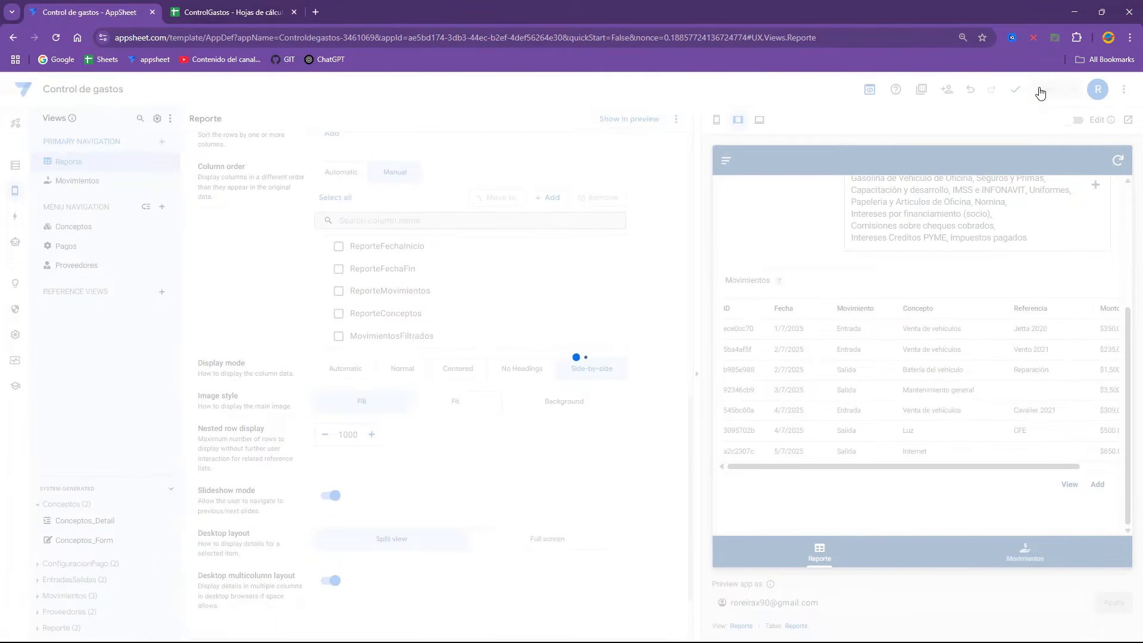
Step: Inspect the type and referenced table settings of the MovimientosFiltrados column in the Reporte table
{"action": "scroll", "coordinate": [990, 496], "scroll_direction": "down", "scroll_amount": 3}
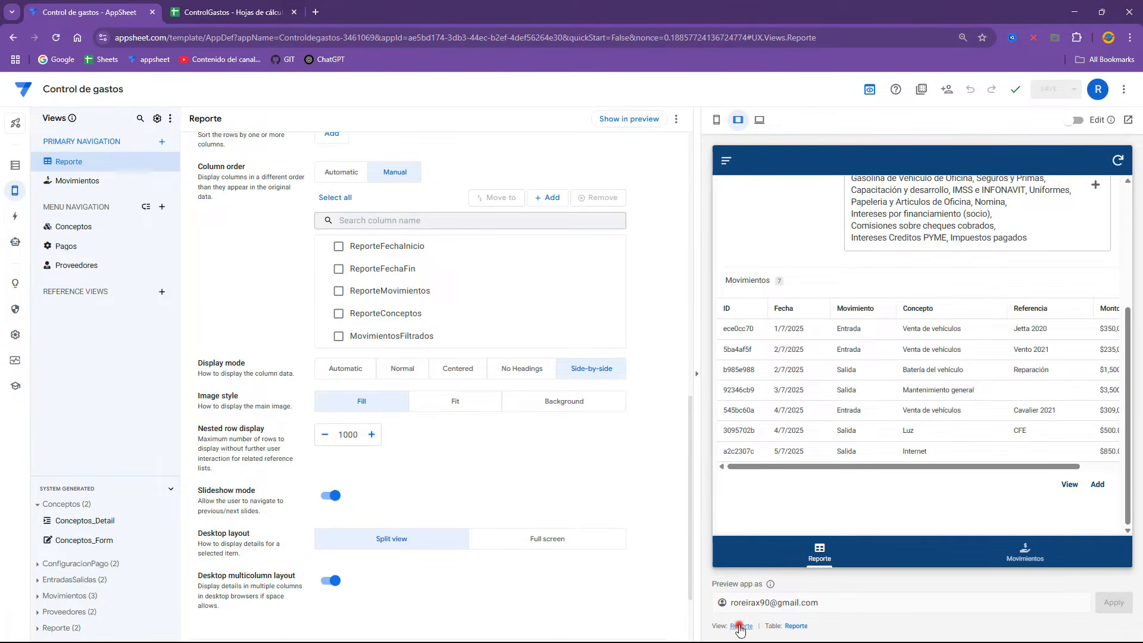
{"action": "left_click", "coordinate": [796, 624]}
{"action": "left_click", "coordinate": [203, 383]}
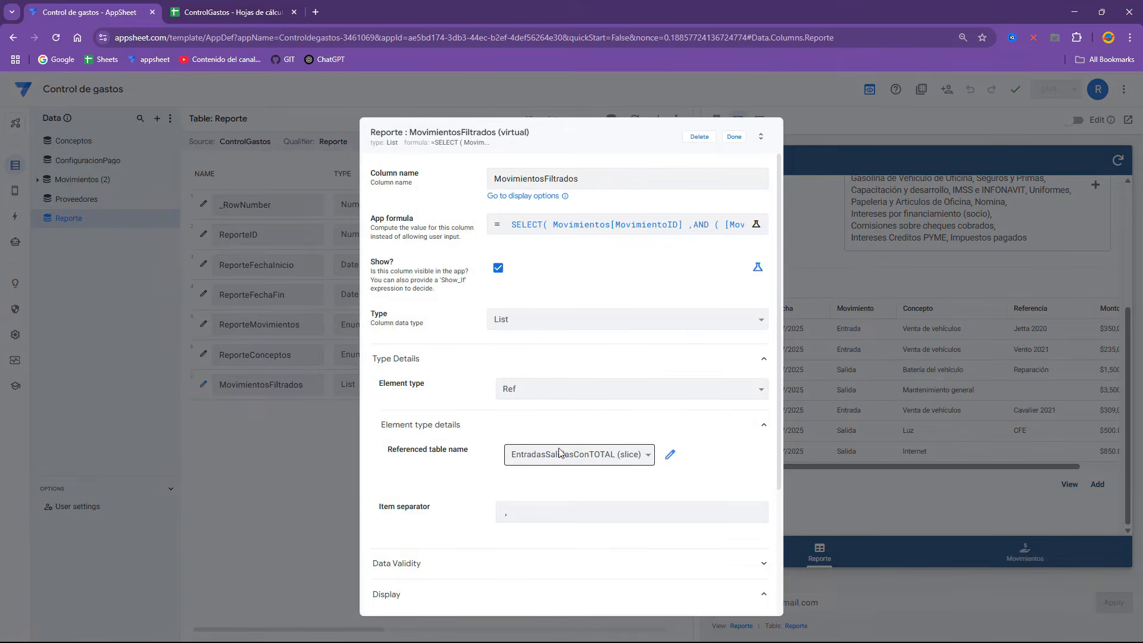
{"action": "left_click", "coordinate": [735, 136]}
Step: Examine the full filtered Movimientos list from the Reporte preview and return to the report
{"action": "left_click", "coordinate": [1072, 484]}
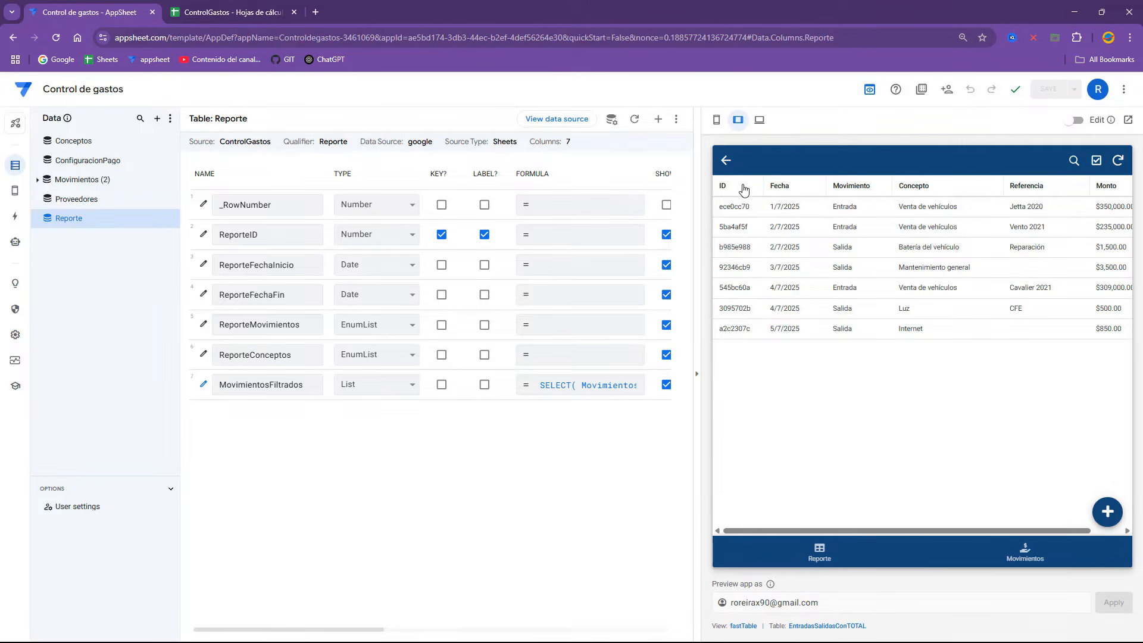
{"action": "left_click", "coordinate": [726, 160]}
{"action": "left_click", "coordinate": [819, 553]}
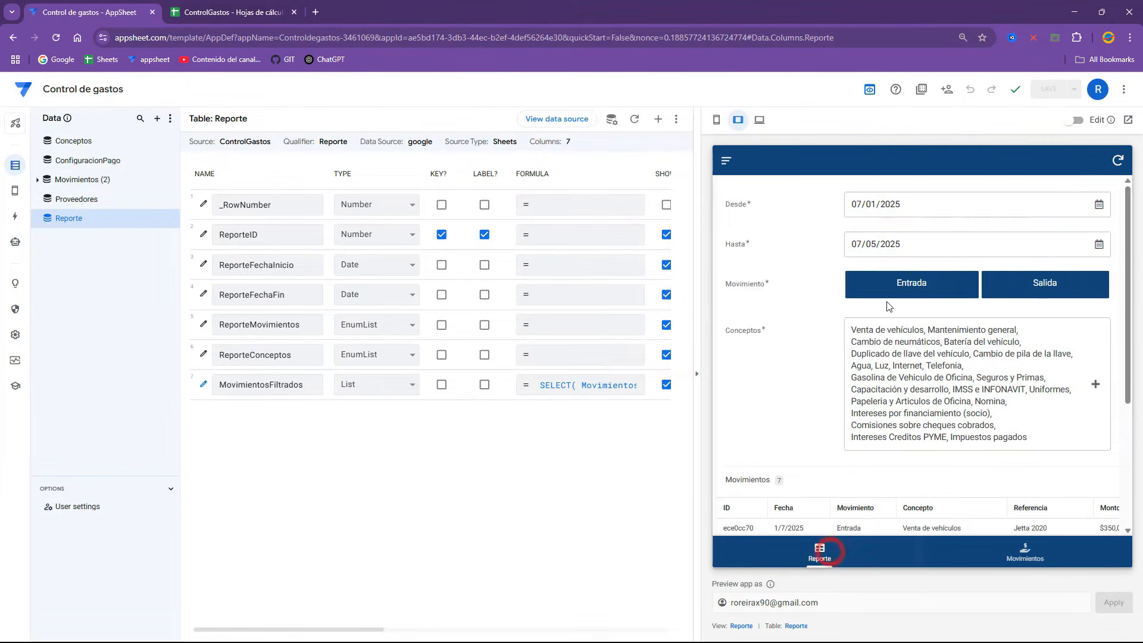
{"action": "scroll", "coordinate": [859, 460], "scroll_direction": "down", "scroll_amount": 3}
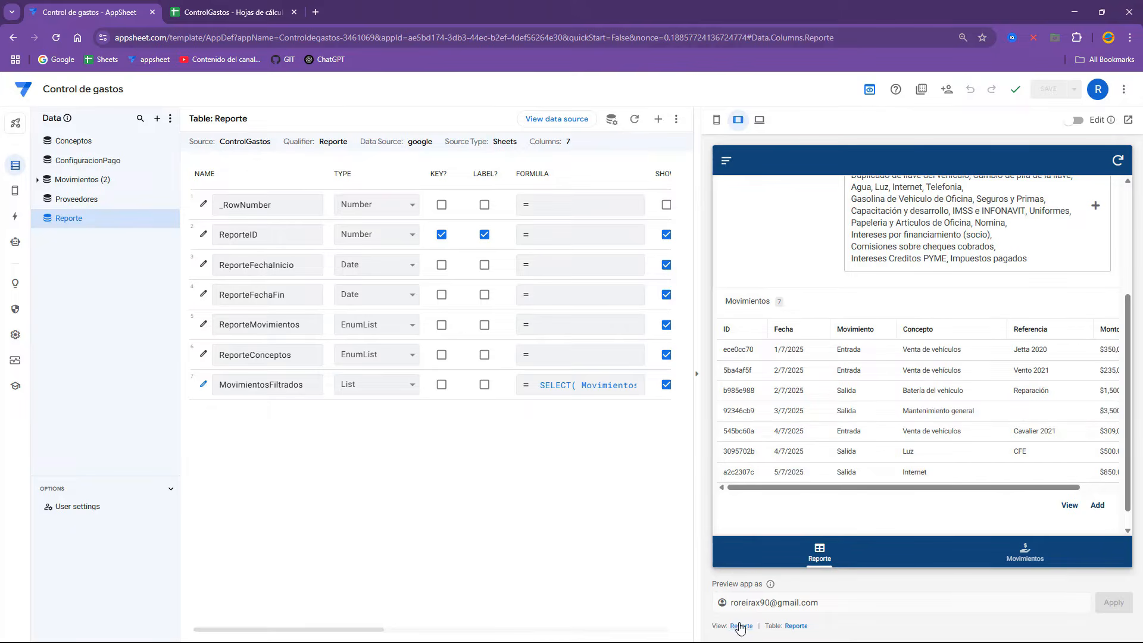
{"action": "left_click", "coordinate": [1069, 504]}
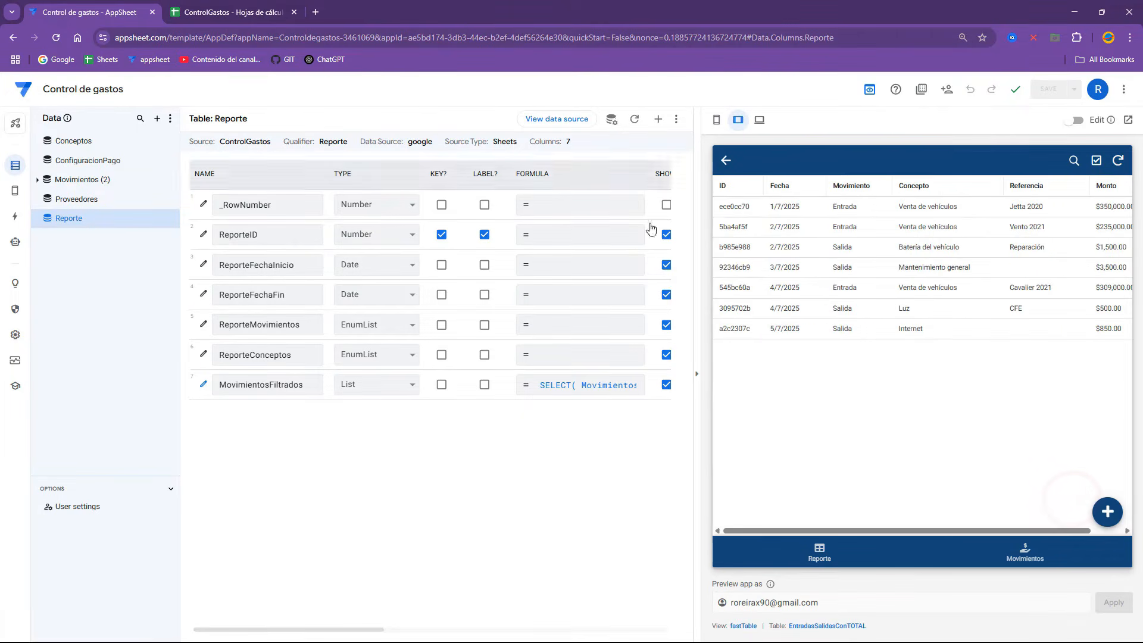
{"action": "left_click", "coordinate": [721, 162]}
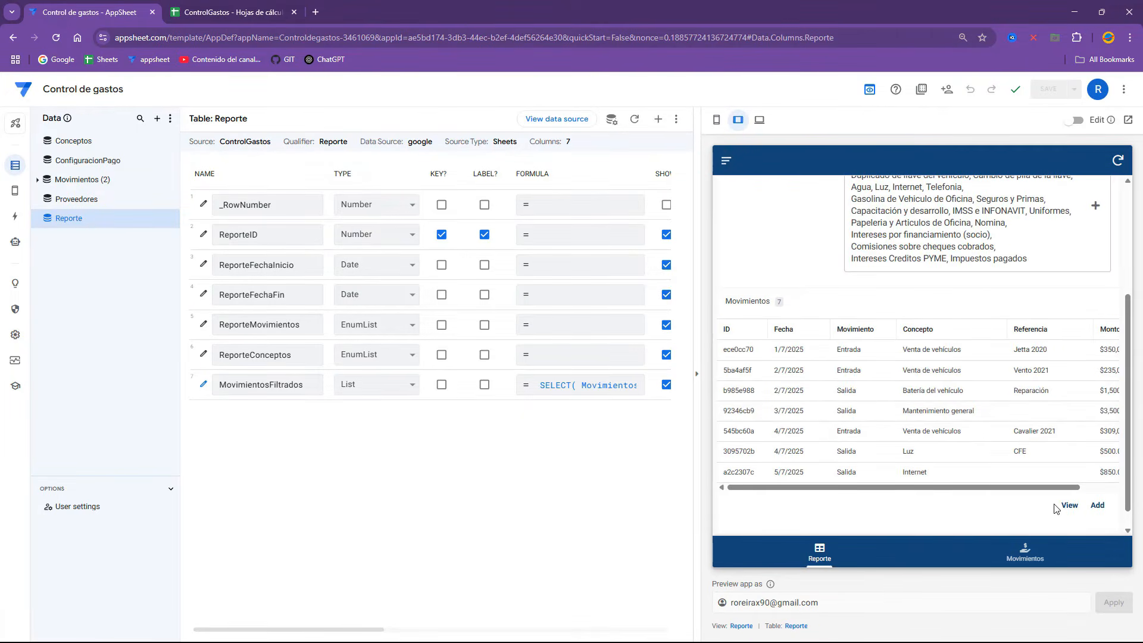
Step: Create a table view in primary navigation, named with the copied name of the Movimientos list's source slice, EntradasSalidasConTOTAL
{"action": "left_click", "coordinate": [1060, 501]}
{"action": "left_click_drag", "start_coordinate": [874, 626], "coordinate": [789, 637]}
{"action": "key", "text": "ctrl+c"}
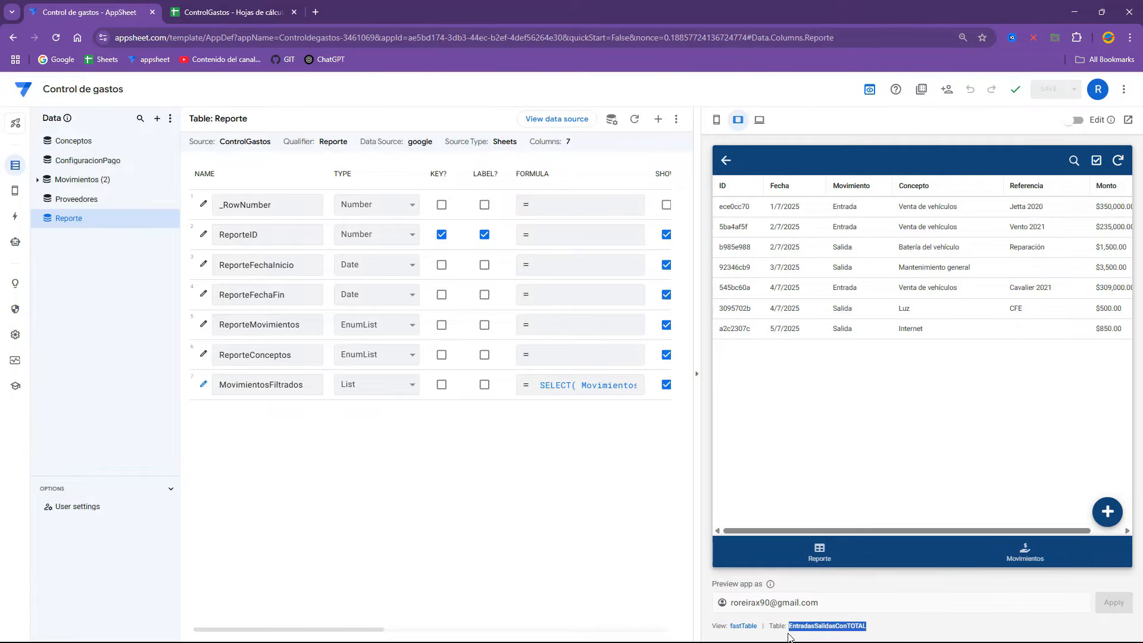
{"action": "left_click", "coordinate": [15, 194]}
{"action": "left_click", "coordinate": [51, 191]}
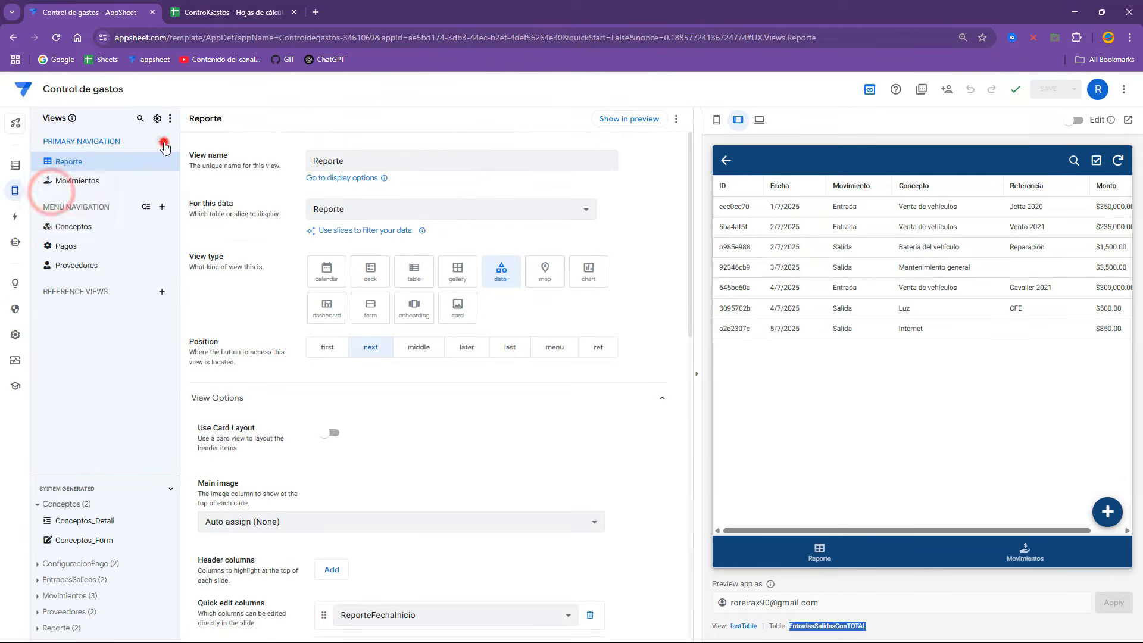
{"action": "left_click", "coordinate": [162, 143]}
{"action": "left_click", "coordinate": [426, 443]}
{"action": "left_click", "coordinate": [414, 271]}
{"action": "left_click", "coordinate": [362, 157]}
{"action": "key", "text": "ctrl+a"}
{"action": "key", "text": "ctrl+v"}
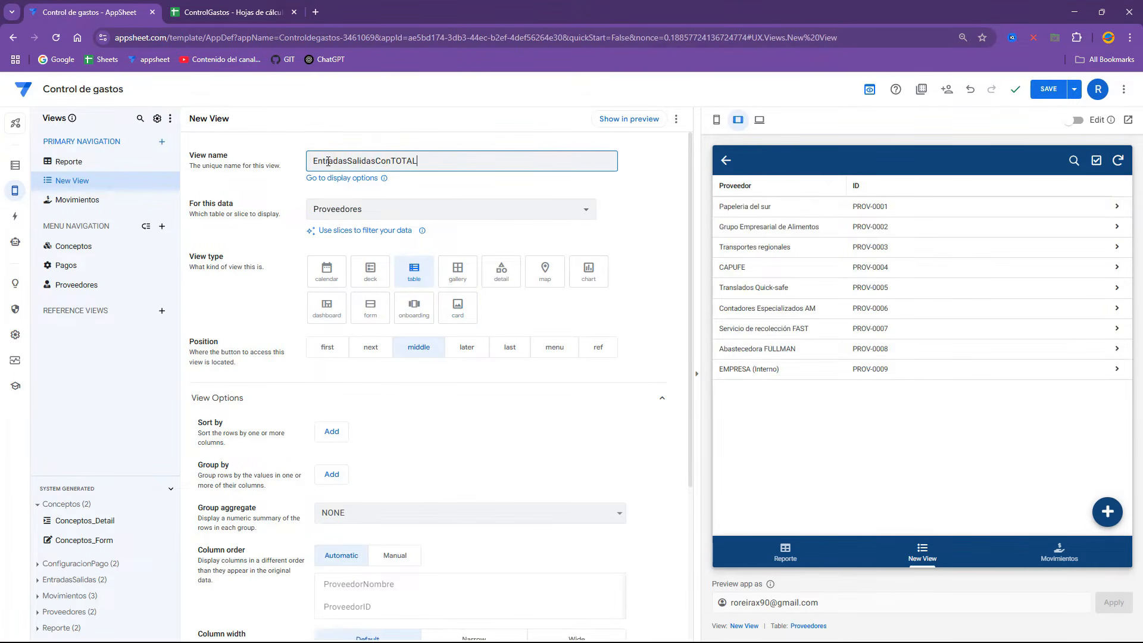
Step: Set the new view's data source to the EntradasSalidasConTOTAL slice, keeping the table view type
{"action": "left_click", "coordinate": [363, 213]}
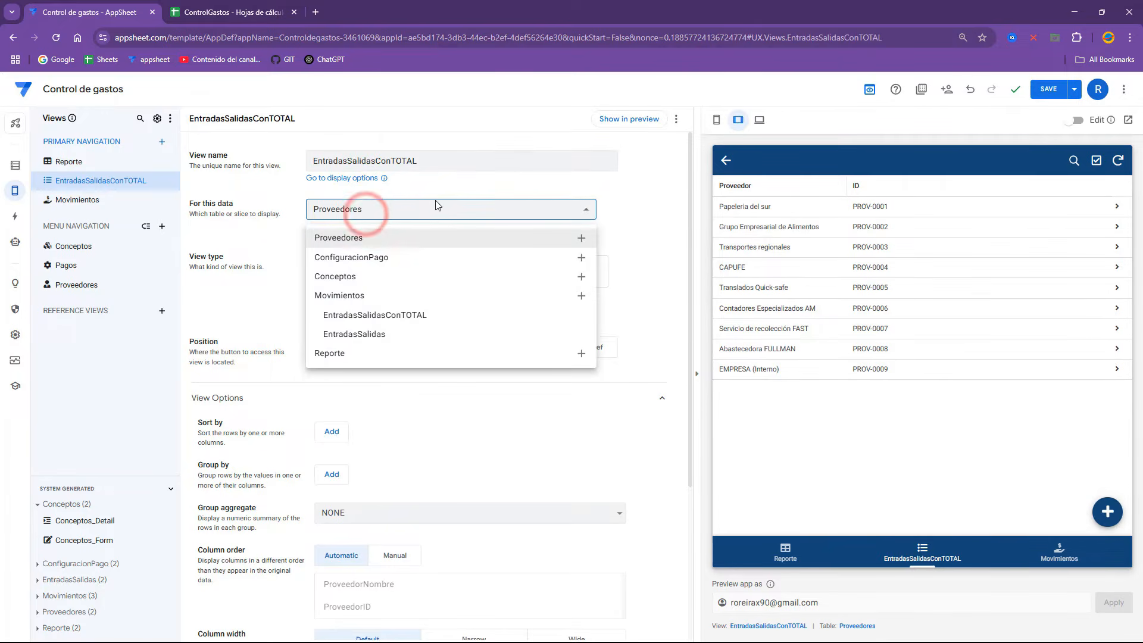
{"action": "left_click", "coordinate": [456, 183]}
{"action": "left_click", "coordinate": [412, 264]}
{"action": "left_click", "coordinate": [355, 210]}
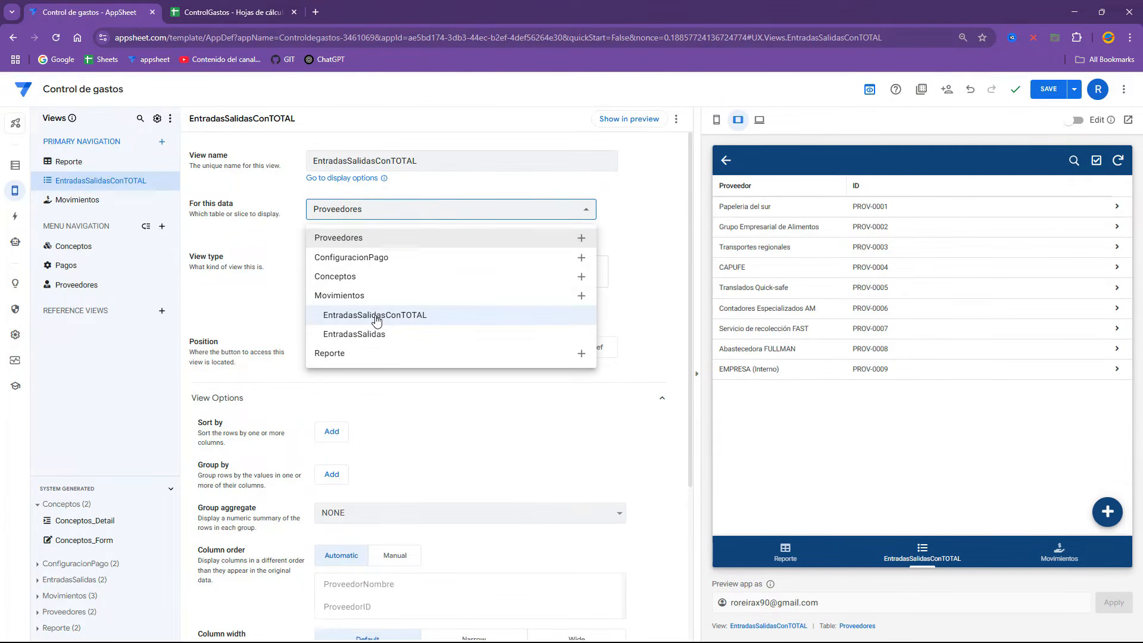
{"action": "left_click", "coordinate": [376, 317]}
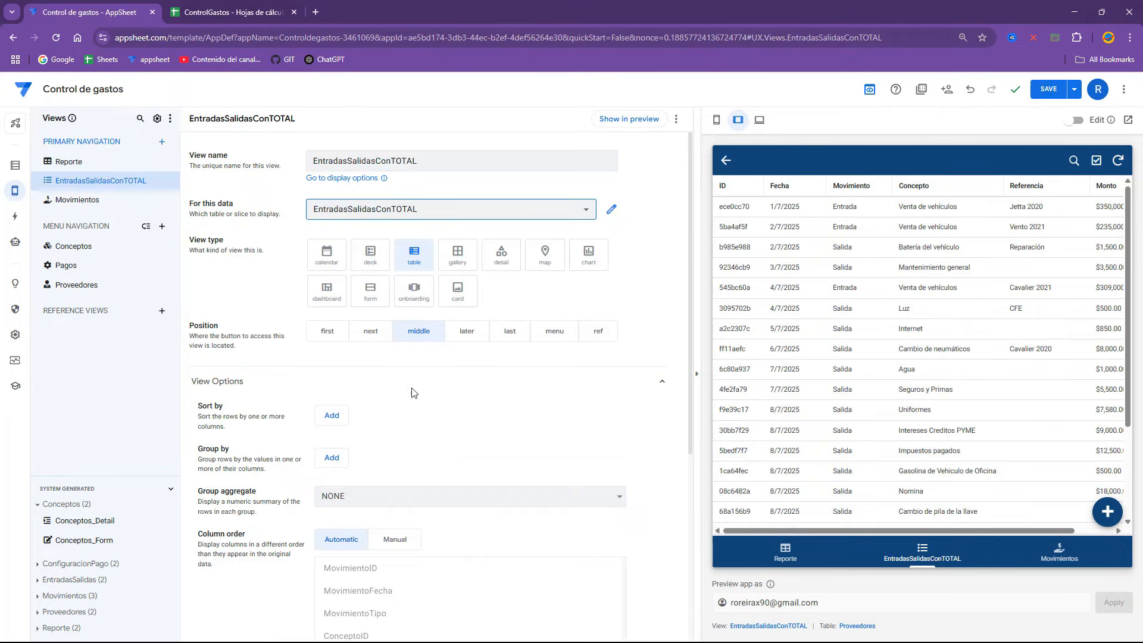
Step: Switch the view's column order to manual, remove MovimientoID and MovimientoReferencia, and save the app
{"action": "scroll", "coordinate": [412, 393], "scroll_direction": "down", "scroll_amount": 2}
{"action": "left_click", "coordinate": [393, 418]}
{"action": "scroll", "coordinate": [384, 428], "scroll_direction": "down", "scroll_amount": 2}
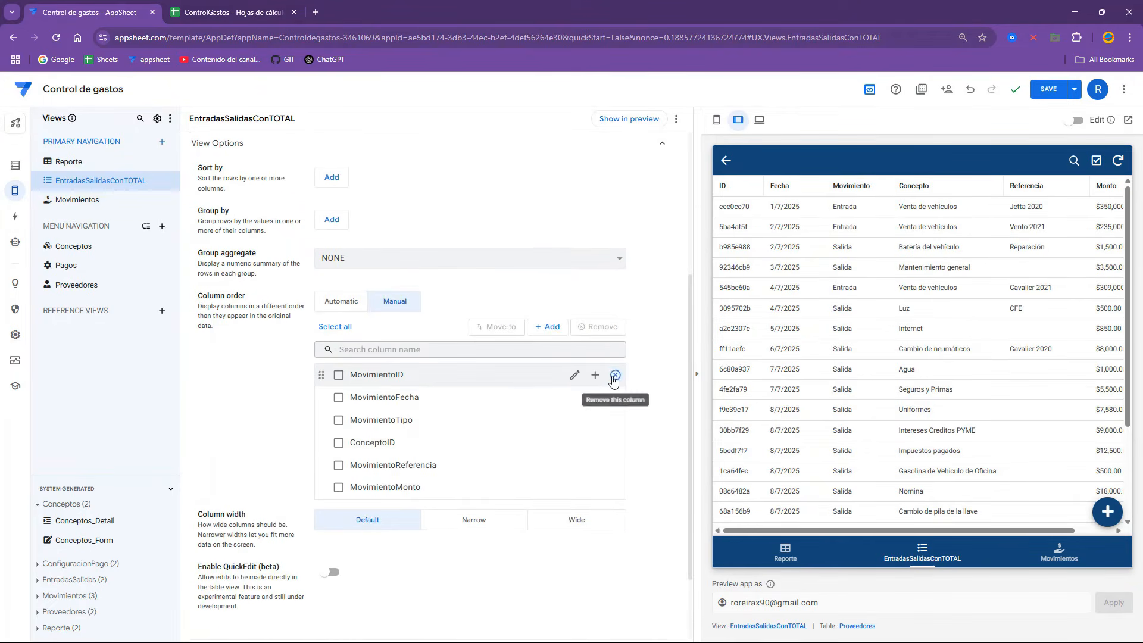
{"action": "left_click", "coordinate": [615, 375]}
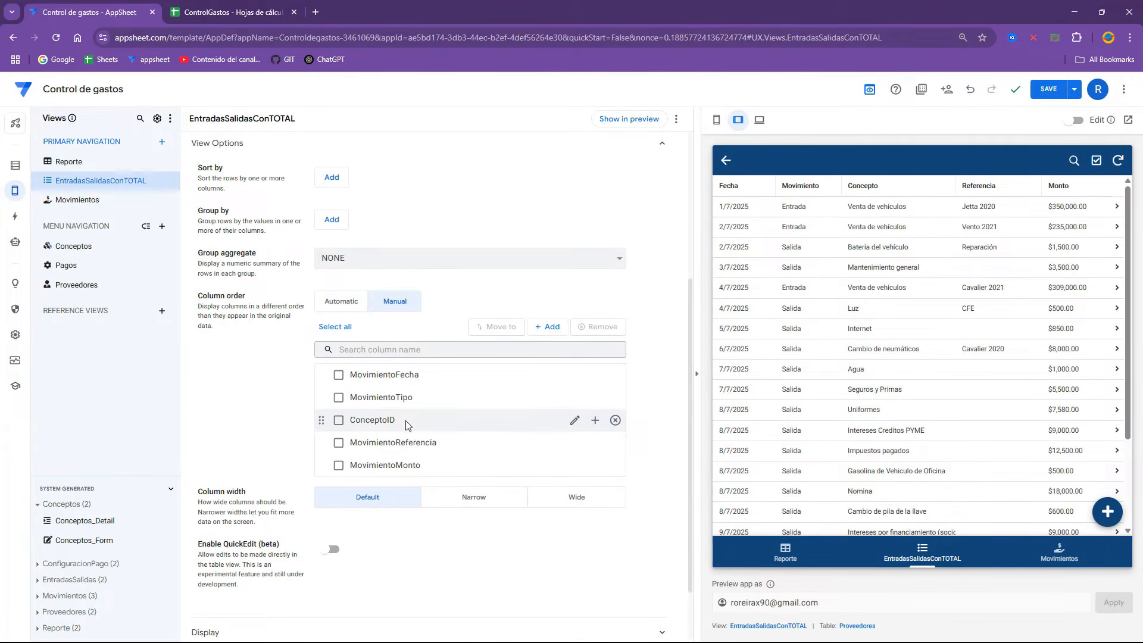
{"action": "left_click", "coordinate": [615, 442]}
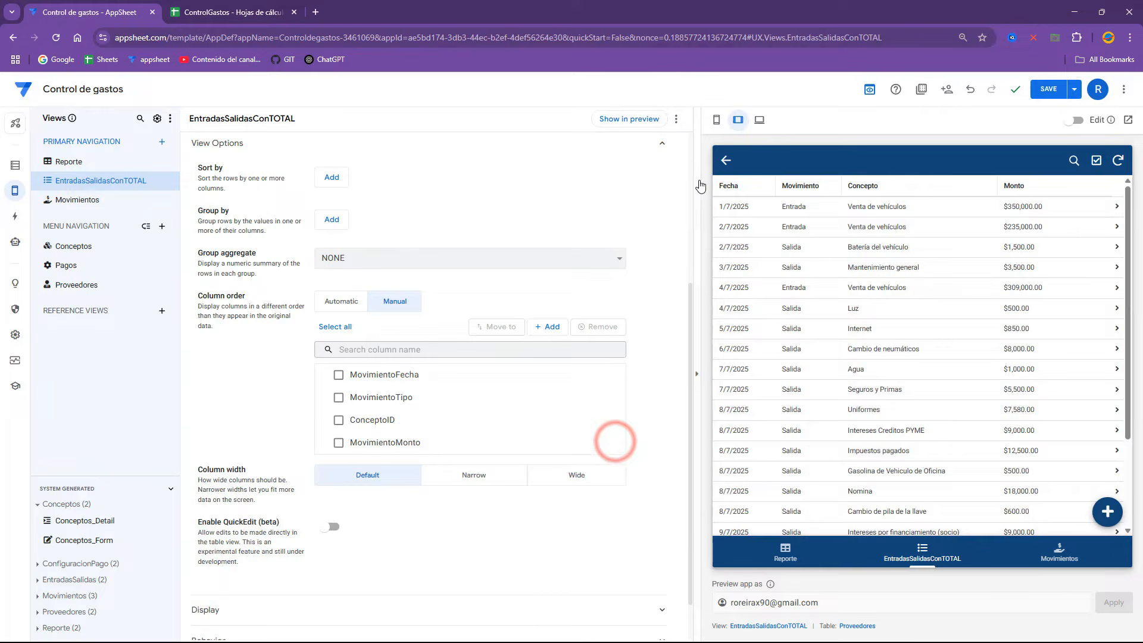
{"action": "left_click", "coordinate": [723, 160]}
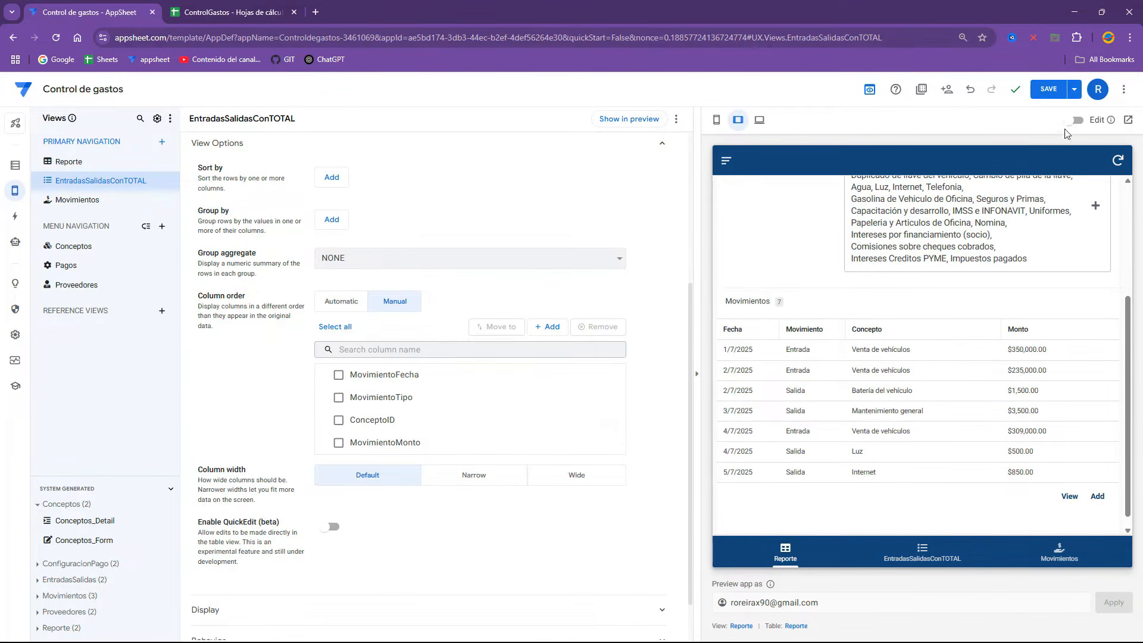
{"action": "left_click", "coordinate": [1058, 90]}
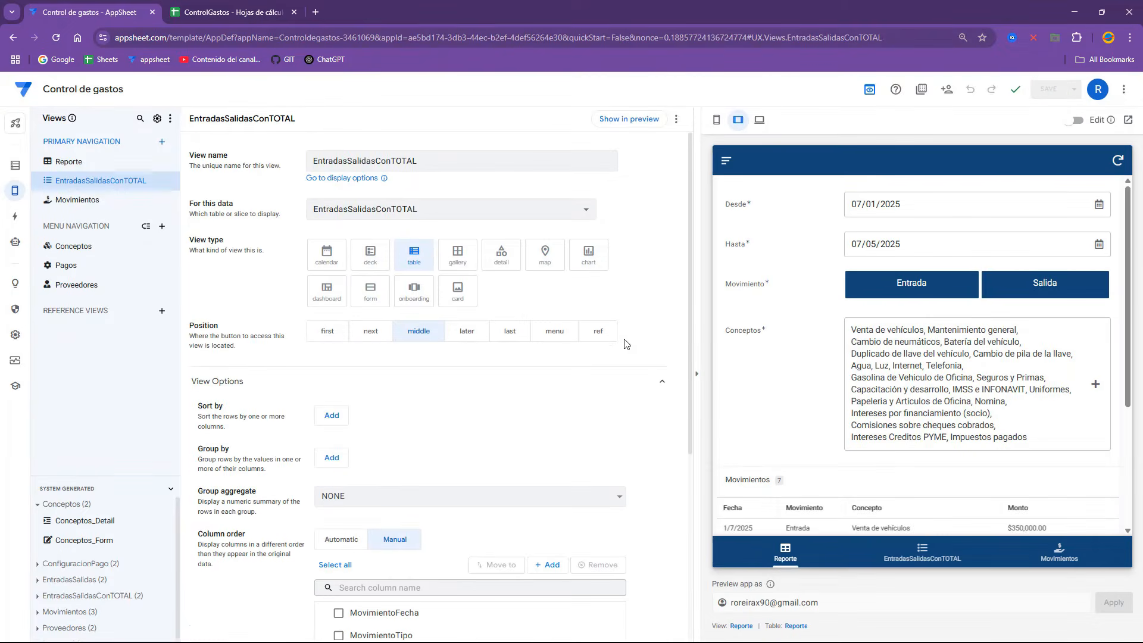
Step: Set the EntradasSalidasConTOTAL view's position to ref and check the Reporte and Movimientos views in the preview
{"action": "left_click", "coordinate": [926, 562]}
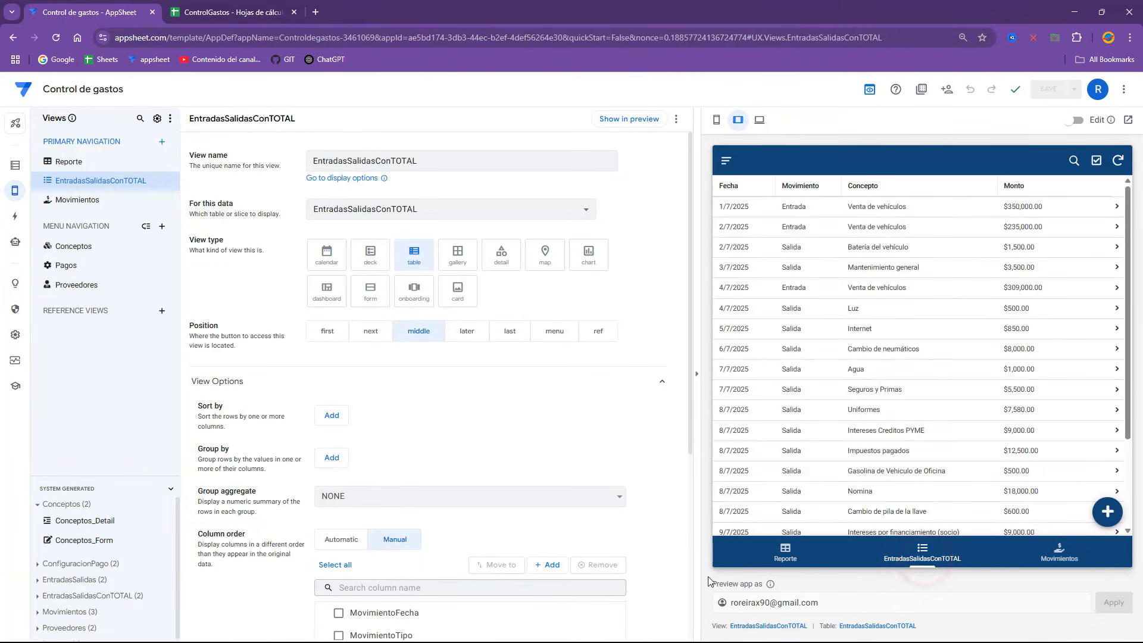
{"action": "left_click", "coordinate": [598, 331]}
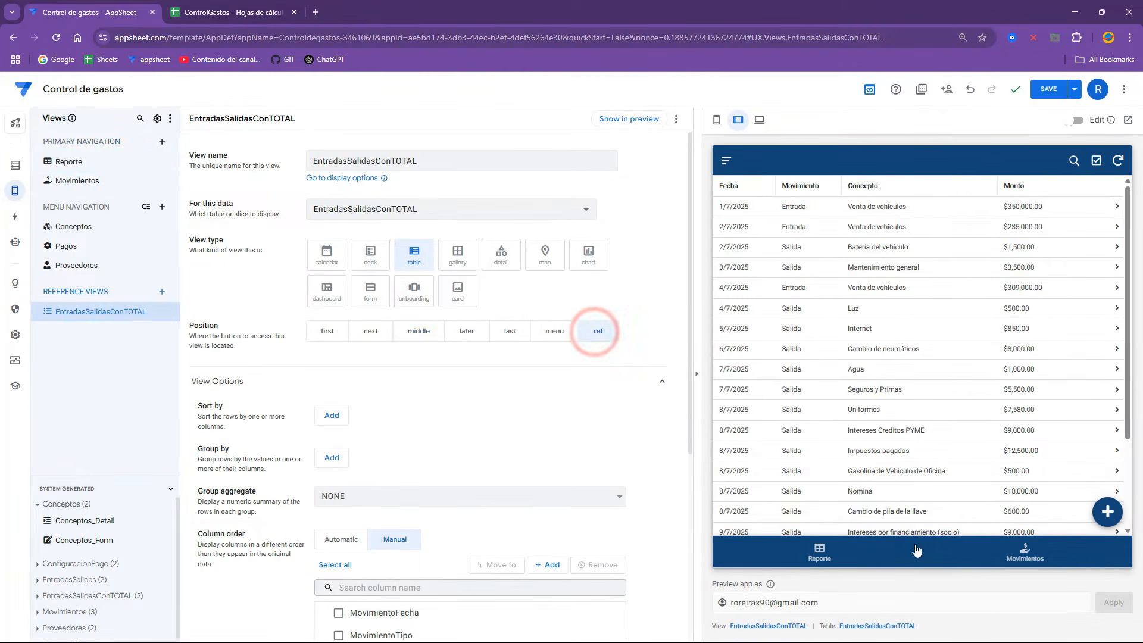
{"action": "left_click", "coordinate": [835, 553]}
{"action": "scroll", "coordinate": [833, 458], "scroll_direction": "down", "scroll_amount": 3}
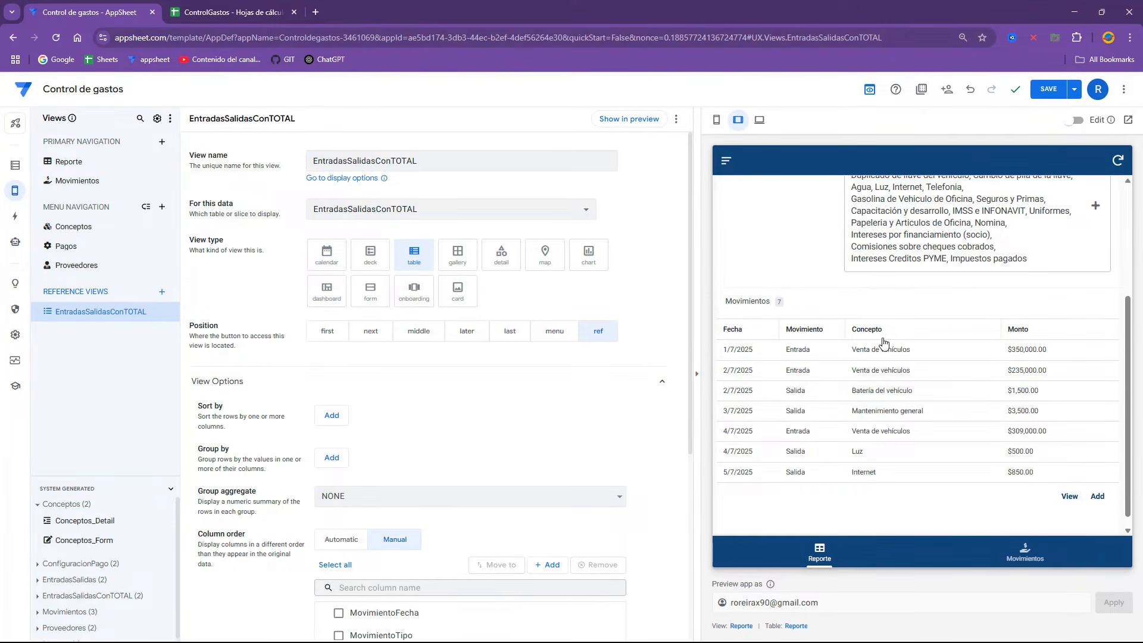
{"action": "left_click", "coordinate": [1033, 554]}
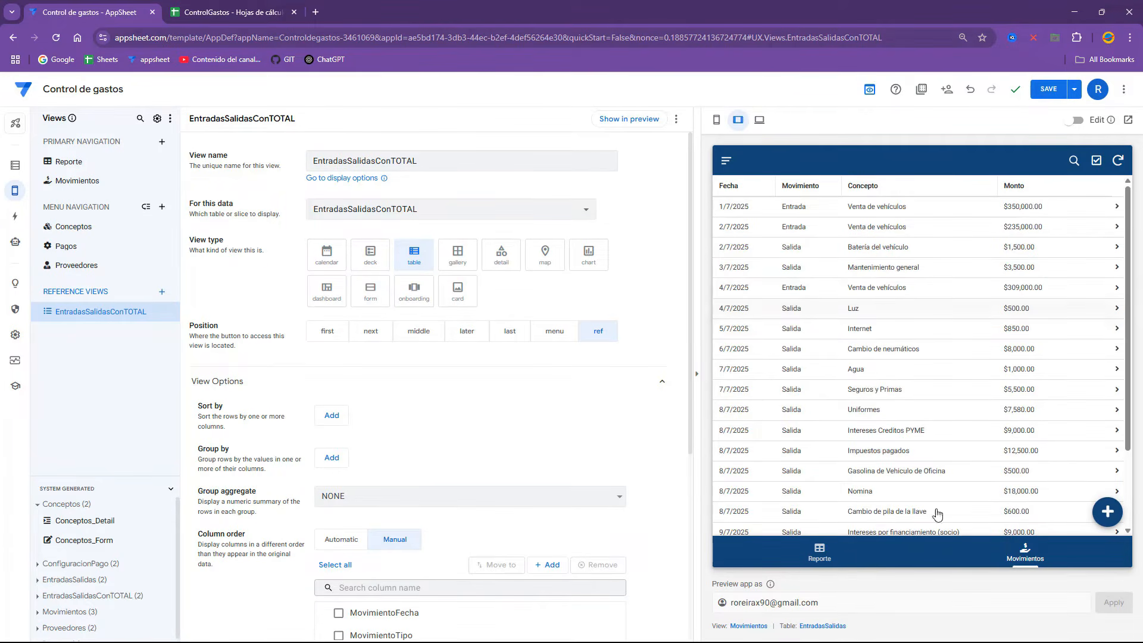
Step: Add MovimientoReferencia to the Movimientos view's column order and place it just before MovimientoMonto
{"action": "left_click", "coordinate": [826, 627]}
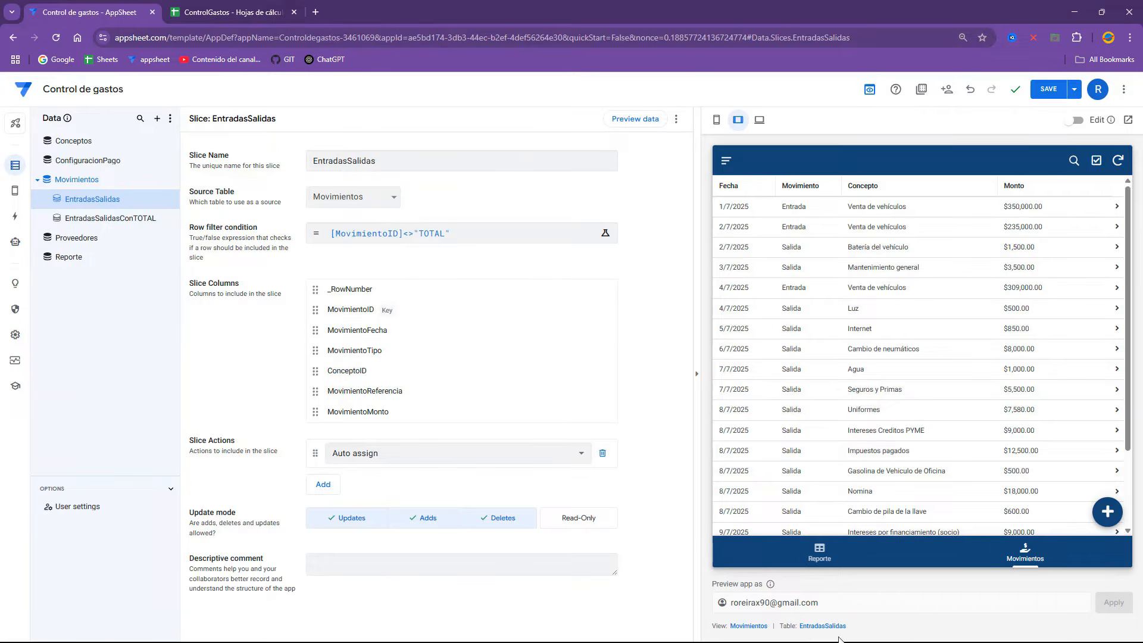
{"action": "left_click", "coordinate": [748, 626]}
{"action": "scroll", "coordinate": [417, 410], "scroll_direction": "down", "scroll_amount": 3}
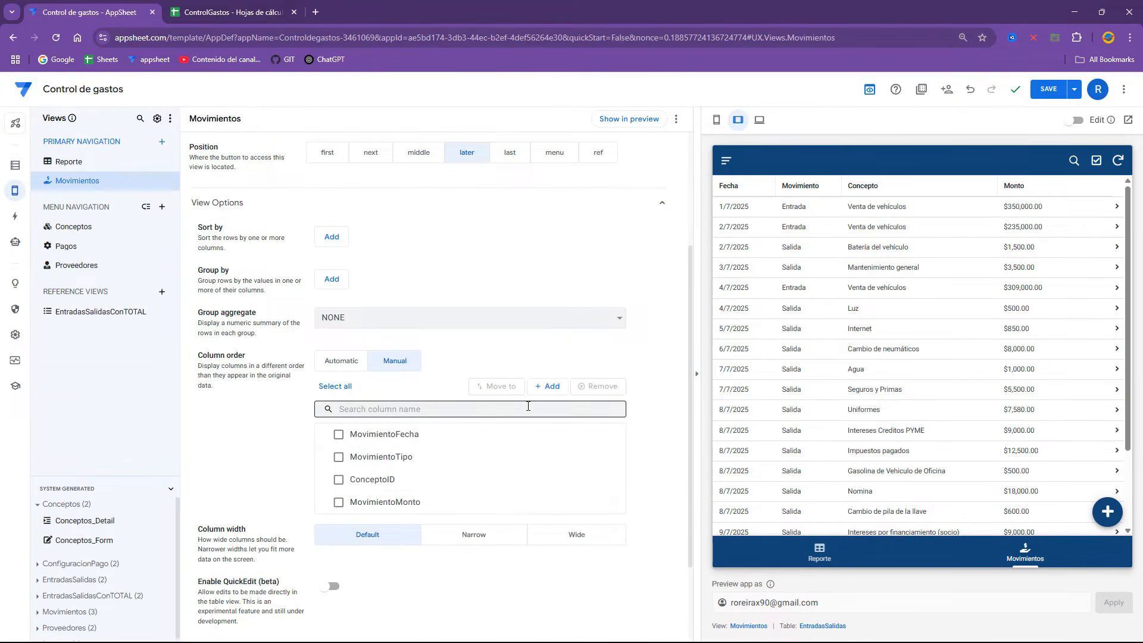
{"action": "left_click", "coordinate": [529, 385]}
{"action": "left_click", "coordinate": [581, 462]}
{"action": "left_click", "coordinate": [628, 488]}
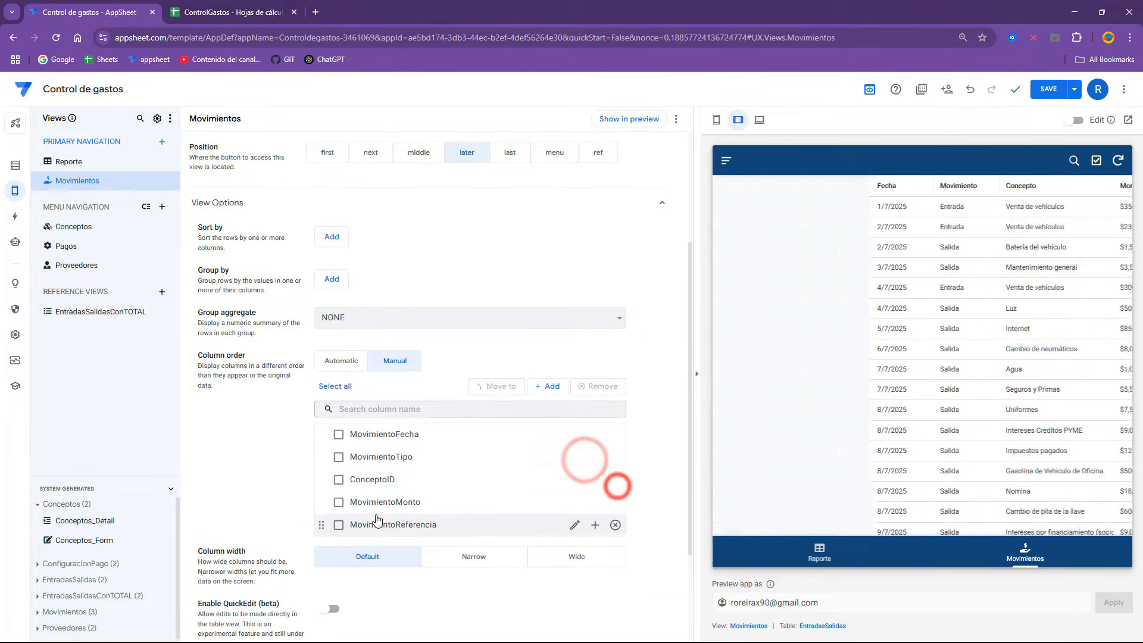
{"action": "left_click_drag", "start_coordinate": [322, 526], "coordinate": [316, 515]}
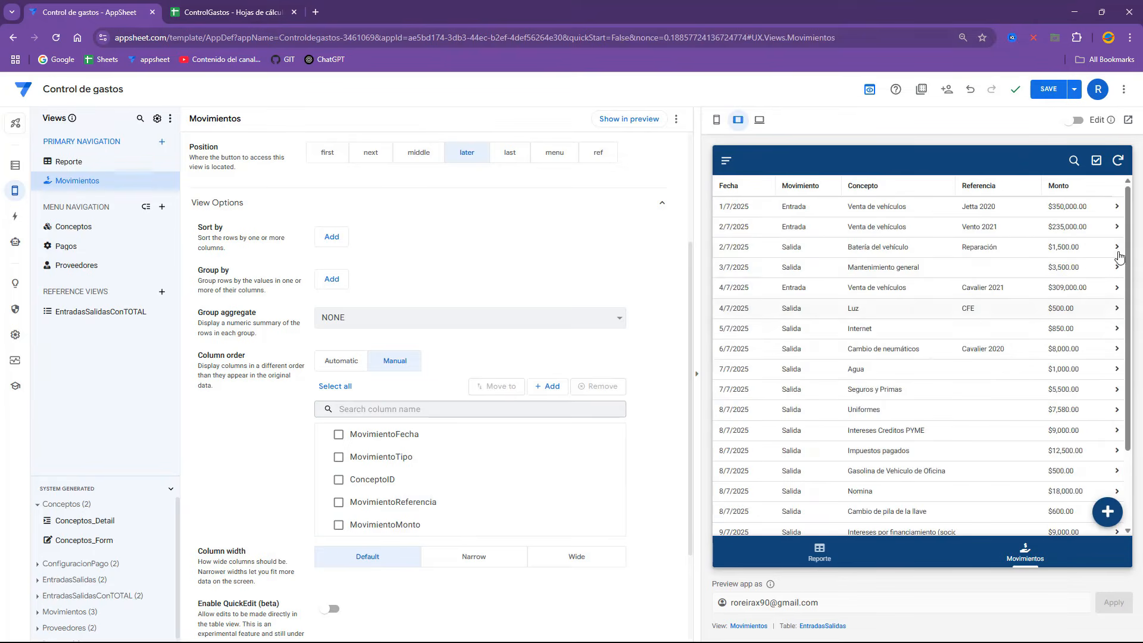
Step: Check the movements table of the Reporte view in the preview and save the app
{"action": "left_click", "coordinate": [819, 552]}
{"action": "scroll", "coordinate": [921, 419], "scroll_direction": "down", "scroll_amount": 3}
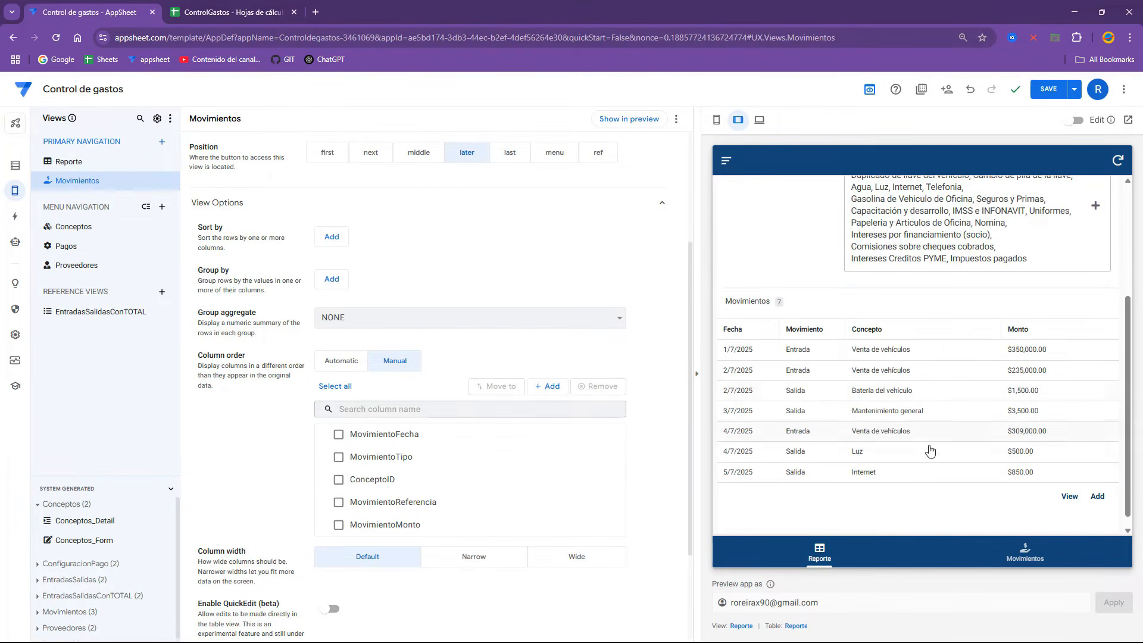
{"action": "left_click", "coordinate": [1055, 88]}
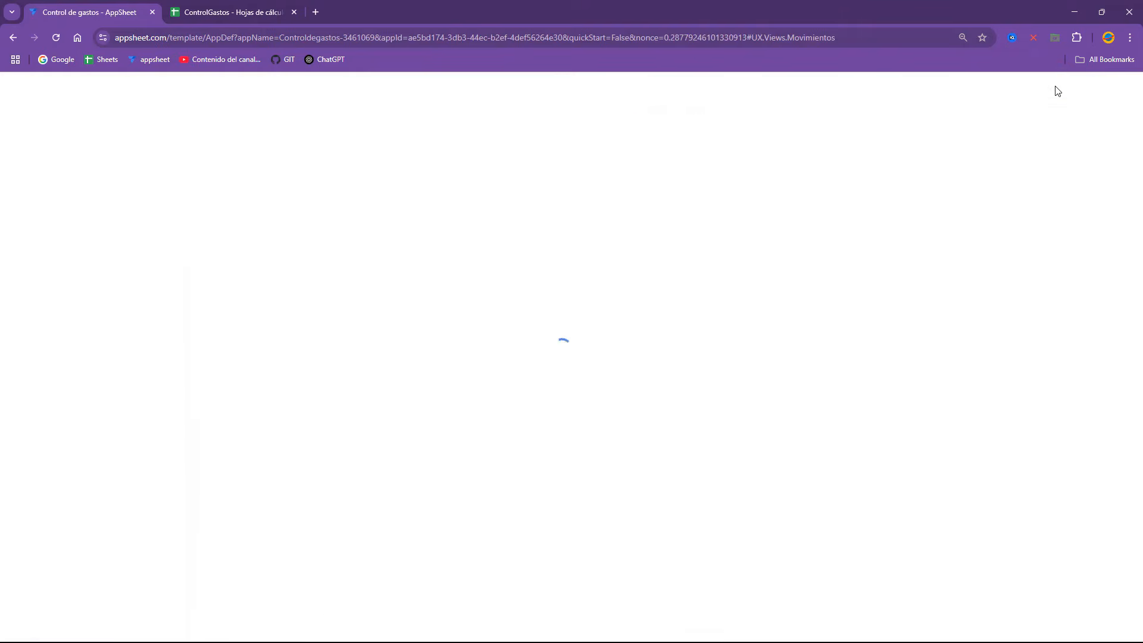
{"action": "left_click", "coordinate": [965, 120]}
{"action": "left_click", "coordinate": [819, 552]}
Step: Clear all selected concepts in the report filter and deselect Entrada, leaving Salida as the movement type
{"action": "left_click", "coordinate": [876, 337]}
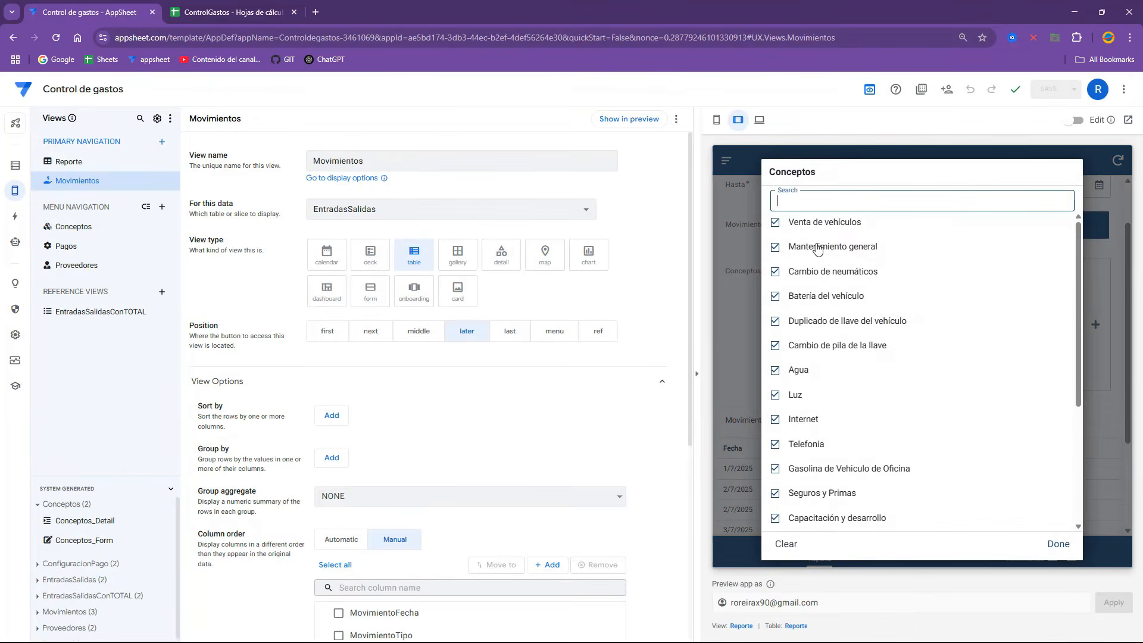
{"action": "left_click", "coordinate": [780, 542]}
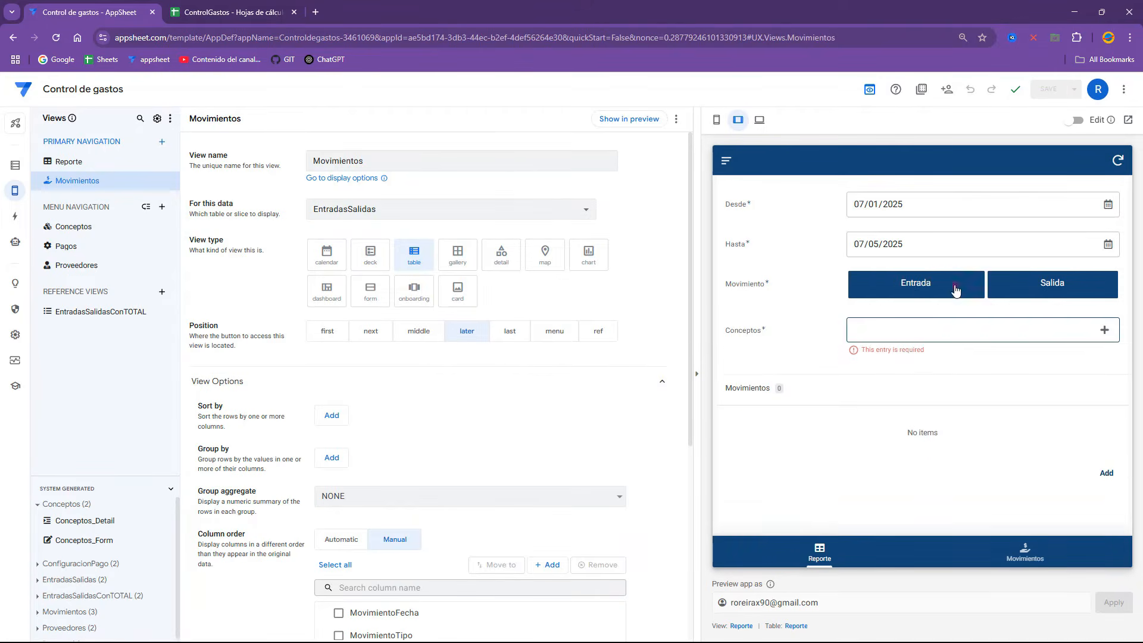
{"action": "left_click", "coordinate": [954, 285]}
Step: Filter the report by the concepts Mantenimiento general, Agua, Luz and Internet
{"action": "left_click", "coordinate": [951, 345]}
{"action": "scroll", "coordinate": [849, 340], "scroll_direction": "down", "scroll_amount": 1}
{"action": "scroll", "coordinate": [857, 357], "scroll_direction": "down", "scroll_amount": 3}
{"action": "scroll", "coordinate": [866, 381], "scroll_direction": "up", "scroll_amount": 4}
{"action": "left_click", "coordinate": [795, 222]}
{"action": "left_click", "coordinate": [800, 345]}
{"action": "left_click", "coordinate": [801, 370]}
{"action": "left_click", "coordinate": [811, 394]}
{"action": "left_click", "coordinate": [1058, 544]}
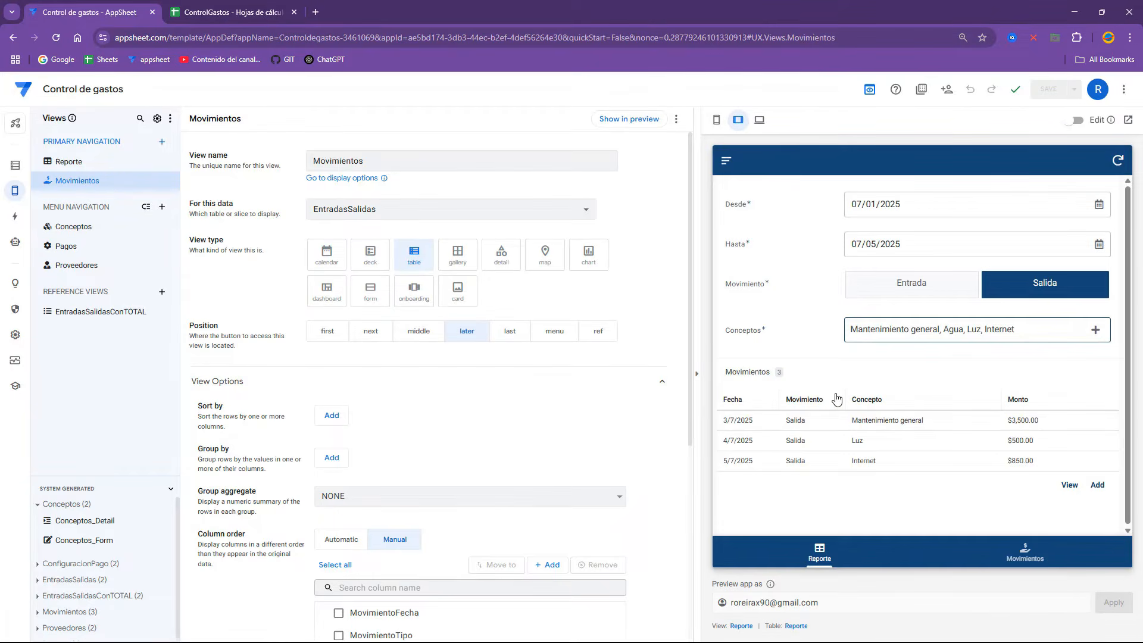
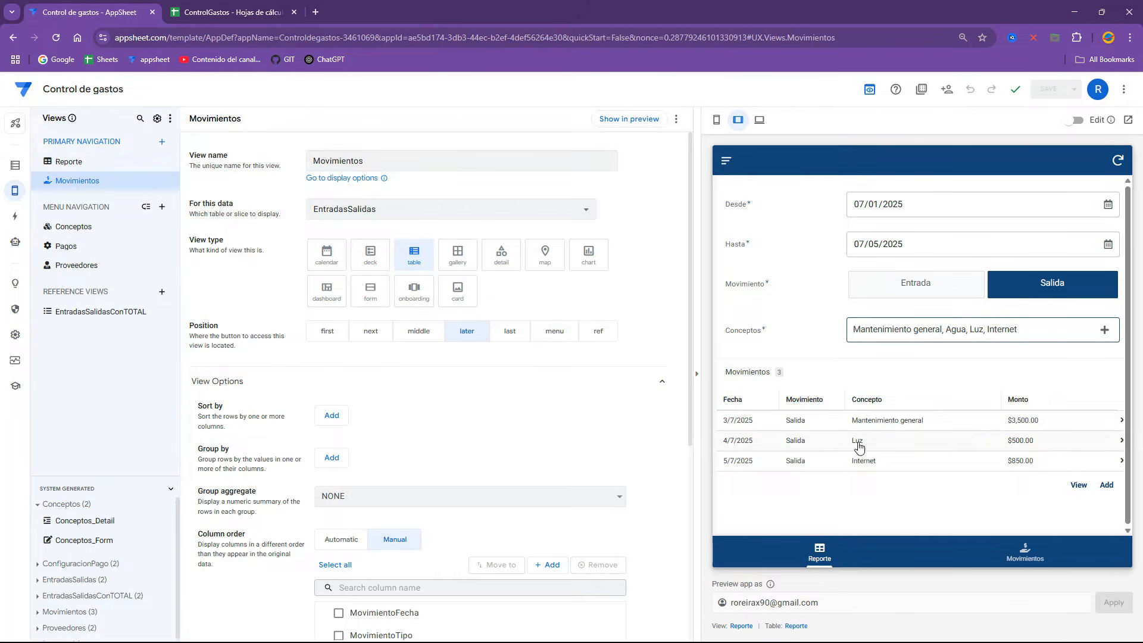
Step: Examine the full filtered movements list and its source slice EntradasSalidasConTOTAL, sync the app and return to the report
{"action": "left_click", "coordinate": [1075, 485]}
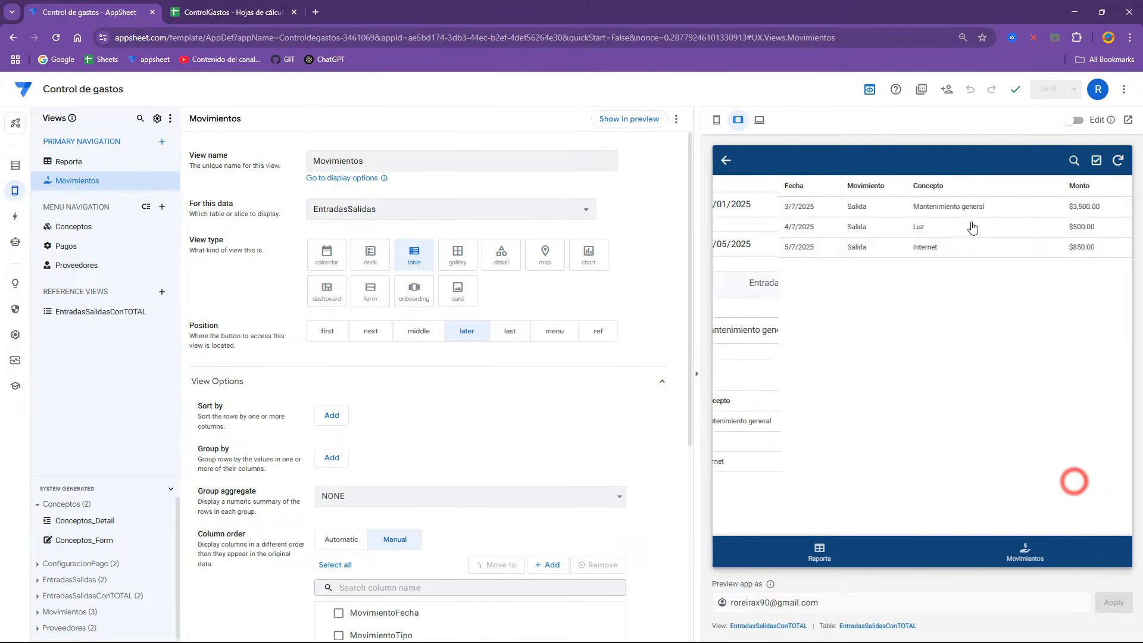
{"action": "left_click", "coordinate": [864, 626]}
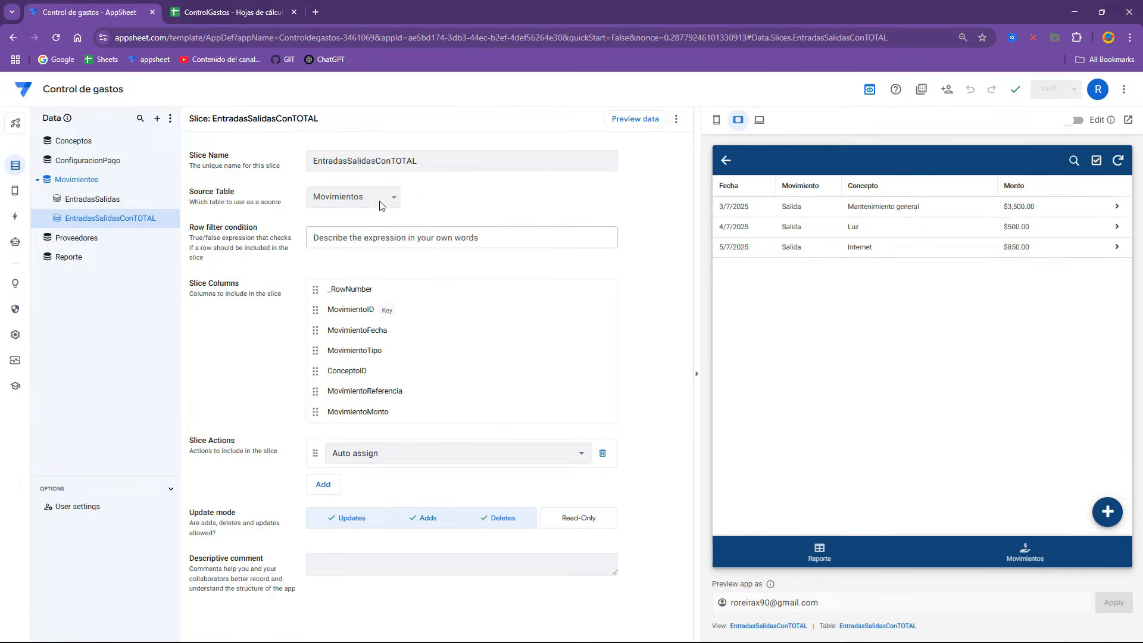
{"action": "left_click", "coordinate": [1118, 158]}
{"action": "left_click", "coordinate": [724, 159]}
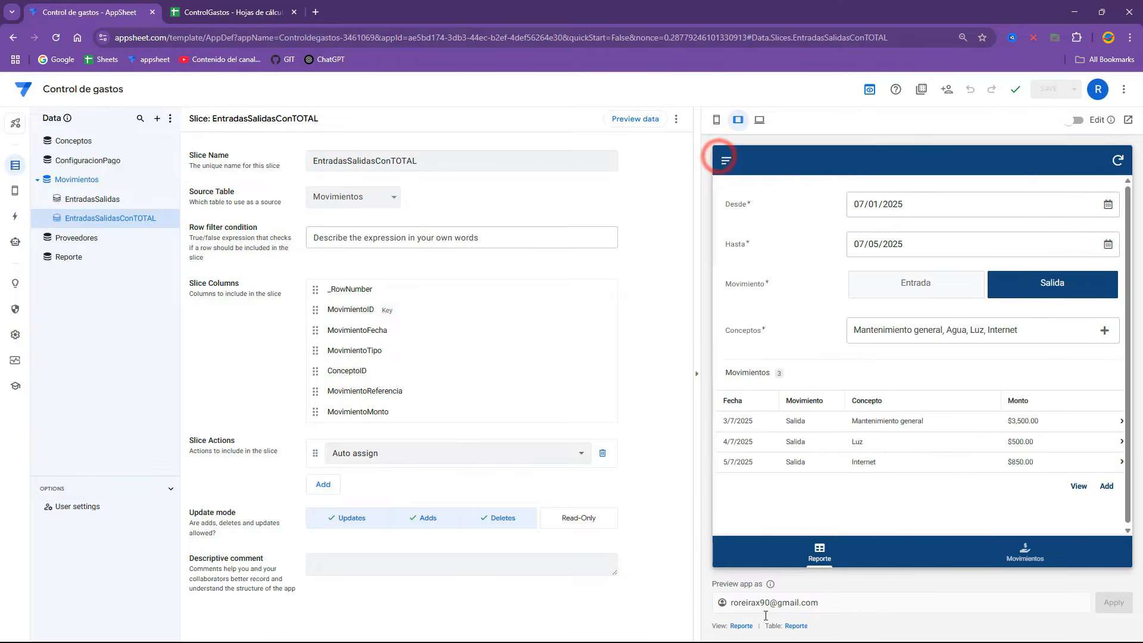
Step: Open the app formula of the Reporte table's MovimientosFiltrados column and review its date and concept conditions
{"action": "left_click", "coordinate": [741, 626]}
{"action": "left_click", "coordinate": [796, 625]}
{"action": "left_click", "coordinate": [559, 386]}
{"action": "left_click_drag", "start_coordinate": [806, 291], "coordinate": [807, 388]}
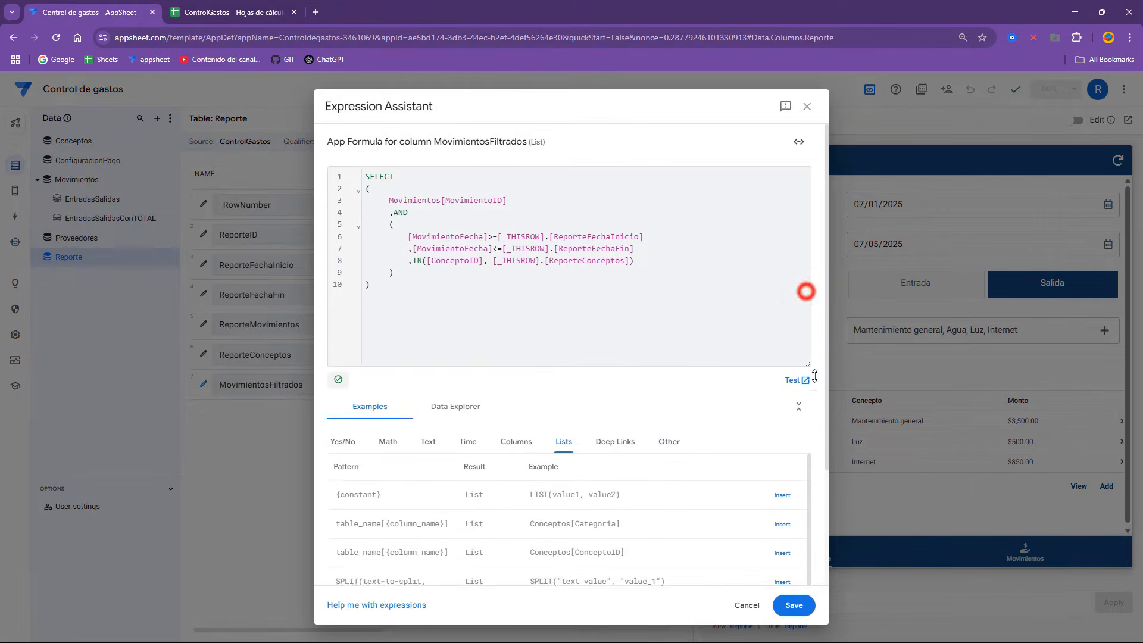
{"action": "mouse_move", "coordinate": [408, 236]}
{"action": "left_mouse_down"}
{"action": "mouse_move", "coordinate": [643, 261]}
{"action": "mouse_move", "coordinate": [588, 243]}
{"action": "left_mouse_up"}
{"action": "mouse_move", "coordinate": [590, 244]}
{"action": "left_mouse_down"}
{"action": "mouse_move", "coordinate": [615, 245]}
{"action": "mouse_move", "coordinate": [588, 261]}
{"action": "left_mouse_up"}
{"action": "left_click", "coordinate": [648, 260]}
Step: Insert an OR with an opening parenthesis before the AND condition of the SELECT formula, each on its own line
{"action": "left_click", "coordinate": [393, 213]}
{"action": "key", "text": "Return"}
{"action": "left_click", "coordinate": [388, 213]}
{"action": "key", "text": "Right"}
{"action": "type", "text": "OR("}
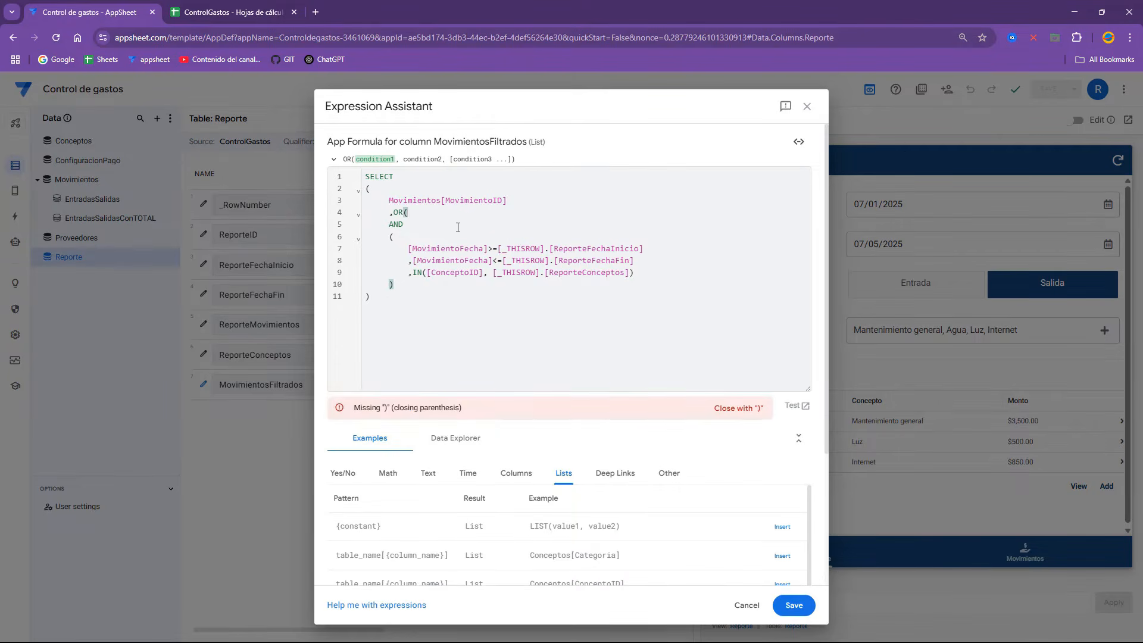
{"action": "left_click", "coordinate": [395, 212]}
{"action": "key", "text": "Return"}
{"action": "key", "text": "Right"}
{"action": "key", "text": "Right"}
{"action": "key", "text": "Return"}
Step: Indent the AND block within the OR and add the OR's closing parenthesis below it
{"action": "left_click", "coordinate": [387, 249]}
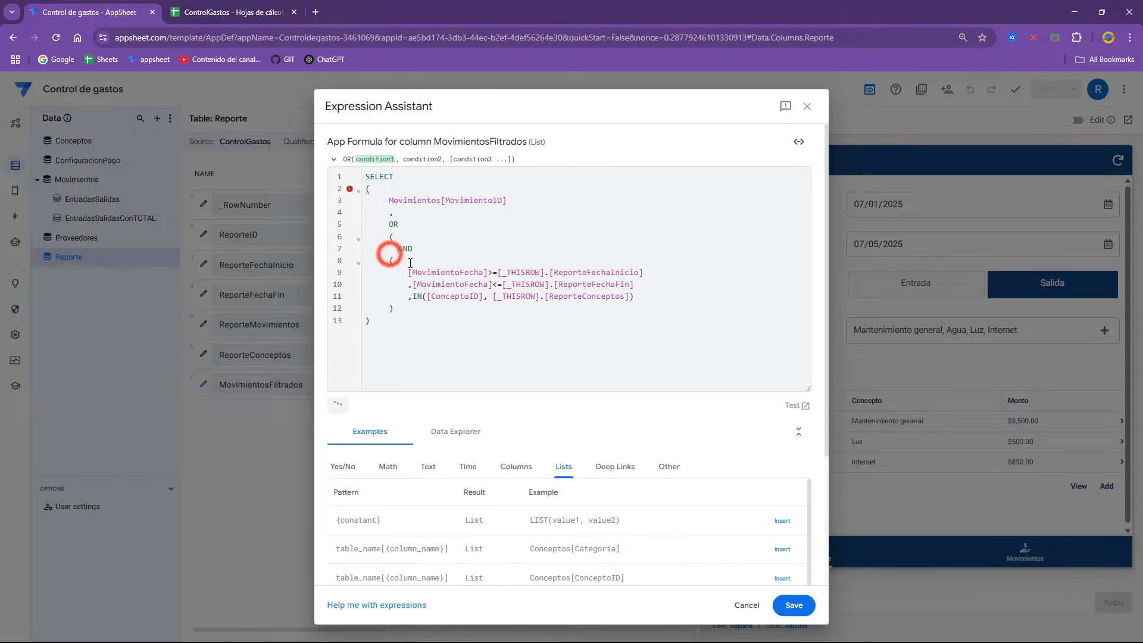
{"action": "left_click", "coordinate": [389, 261]}
{"action": "left_click", "coordinate": [388, 308]}
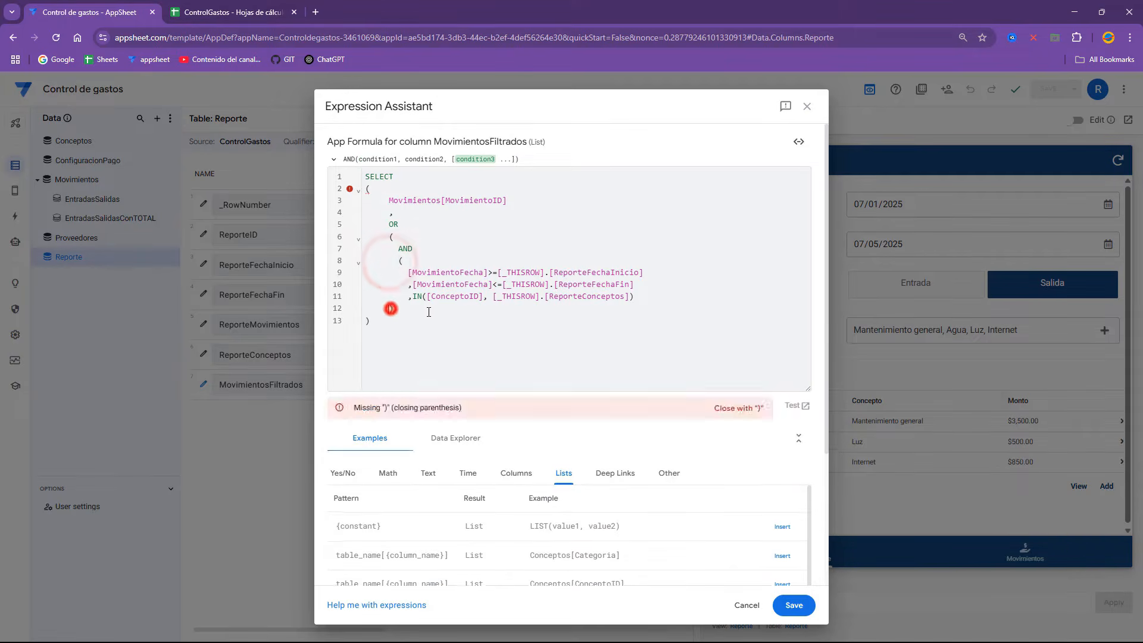
{"action": "left_click", "coordinate": [420, 307]}
{"action": "key", "text": "Return"}
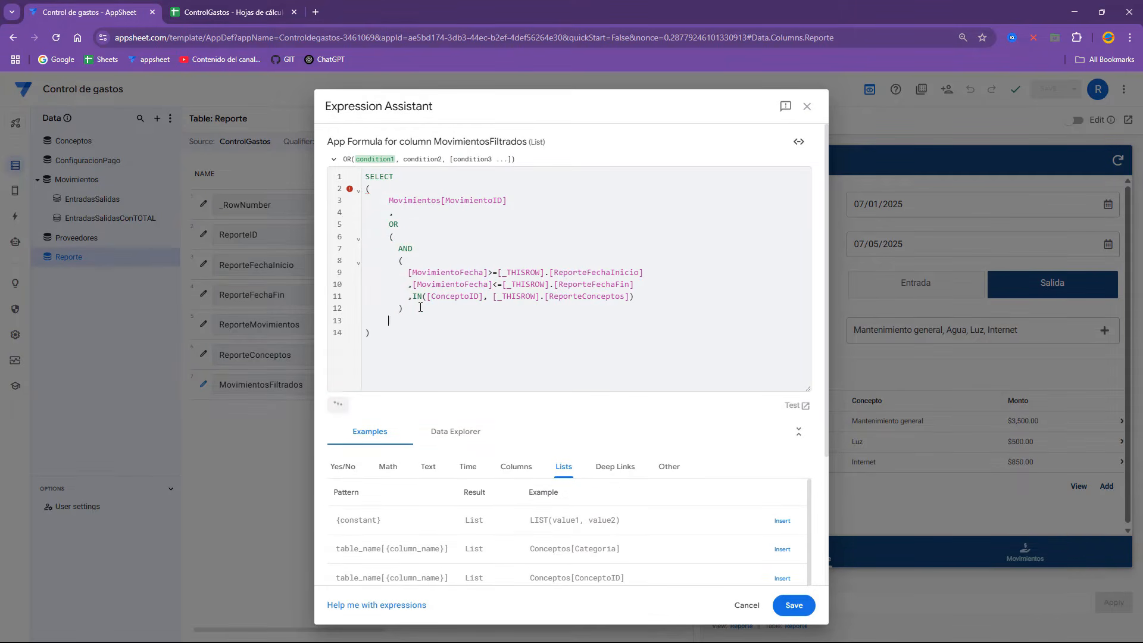
{"action": "type", "text": ")"}
{"action": "key", "text": "Up"}
Step: Add [MovimientoID]="TOTAL" as the second condition of the OR, on a new line after the AND block
{"action": "left_click", "coordinate": [420, 308]}
{"action": "key", "text": "Return"}
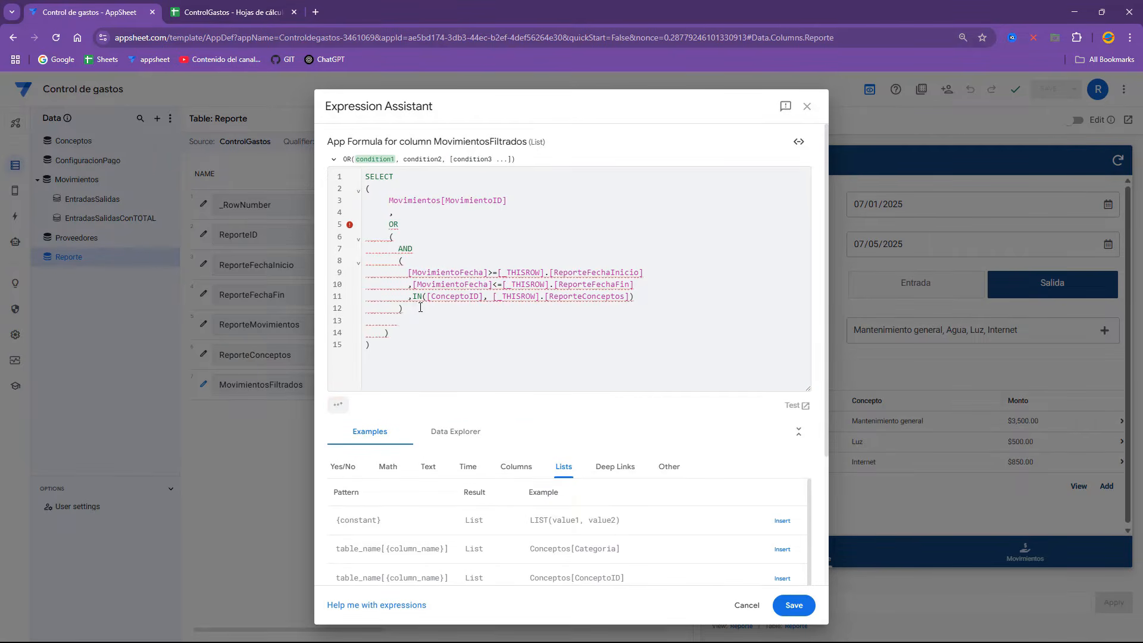
{"action": "type", "text": ",[Mov"}
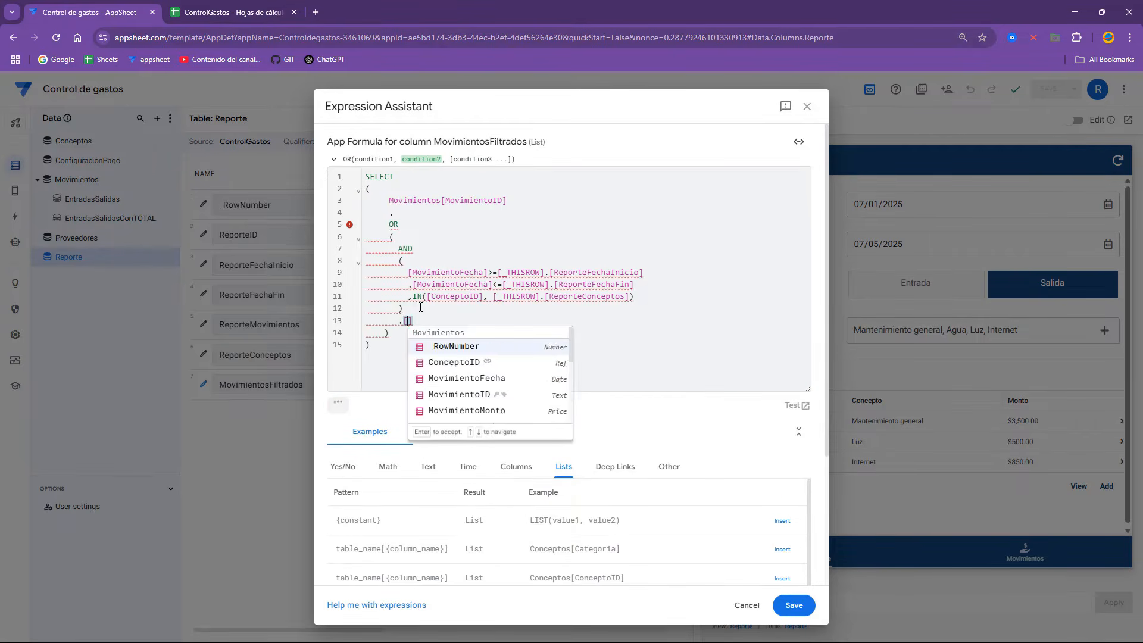
{"action": "type", "text": "im"}
{"action": "key", "text": "Down"}
{"action": "key", "text": "Return"}
{"action": "type", "text": "?"}
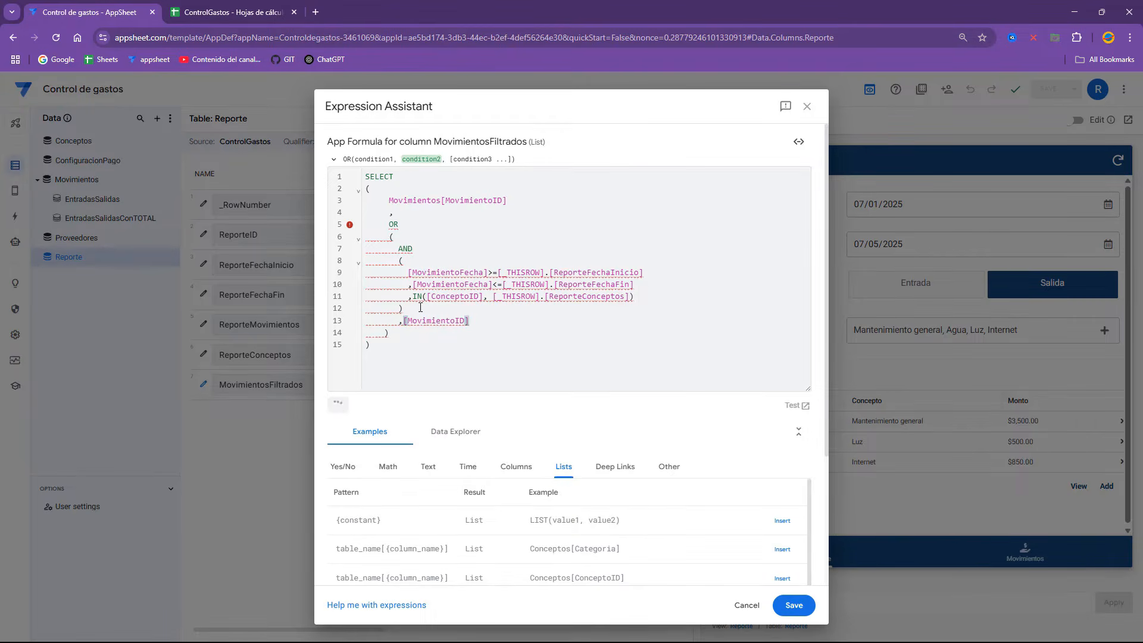
{"action": "key", "text": "alt+space"}
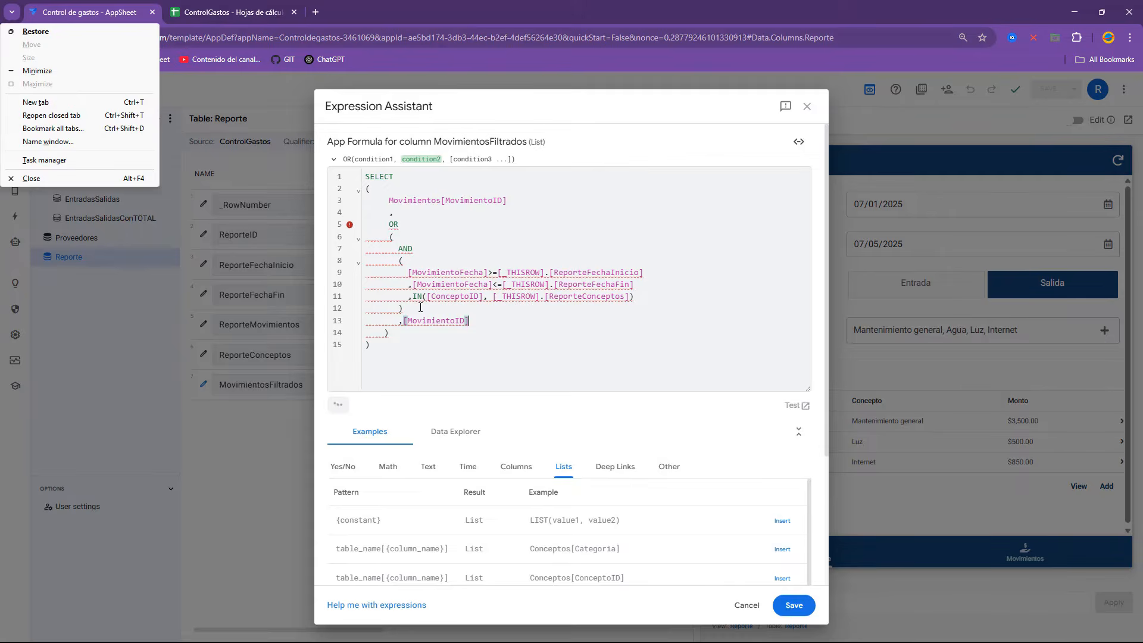
{"action": "left_click", "coordinate": [523, 324]}
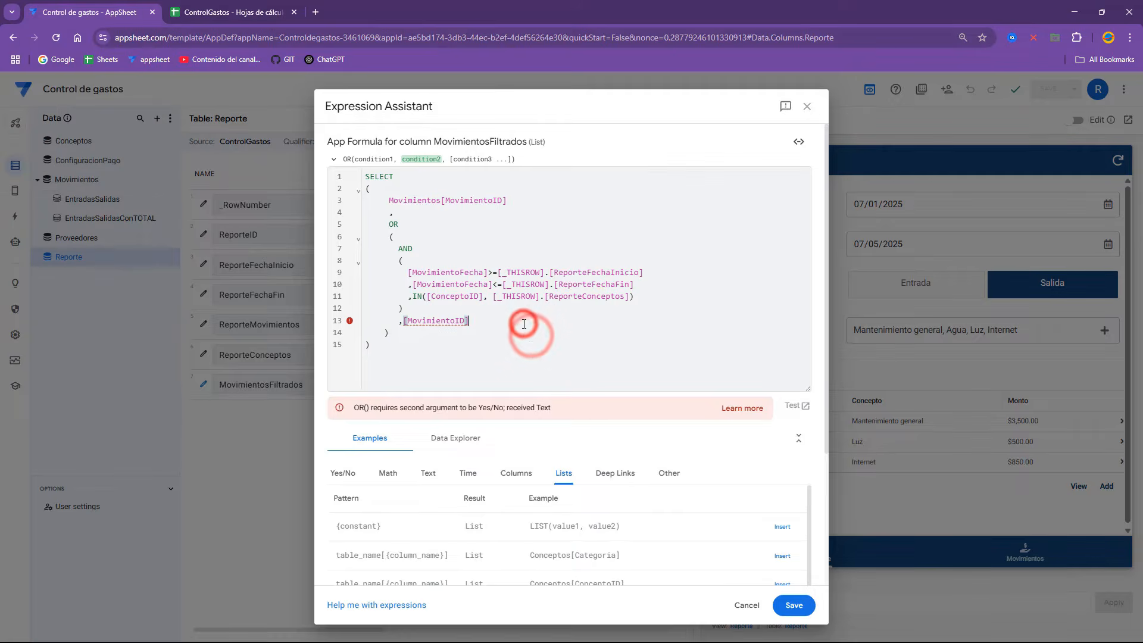
{"action": "type", "text": "=\"TOTAL"}
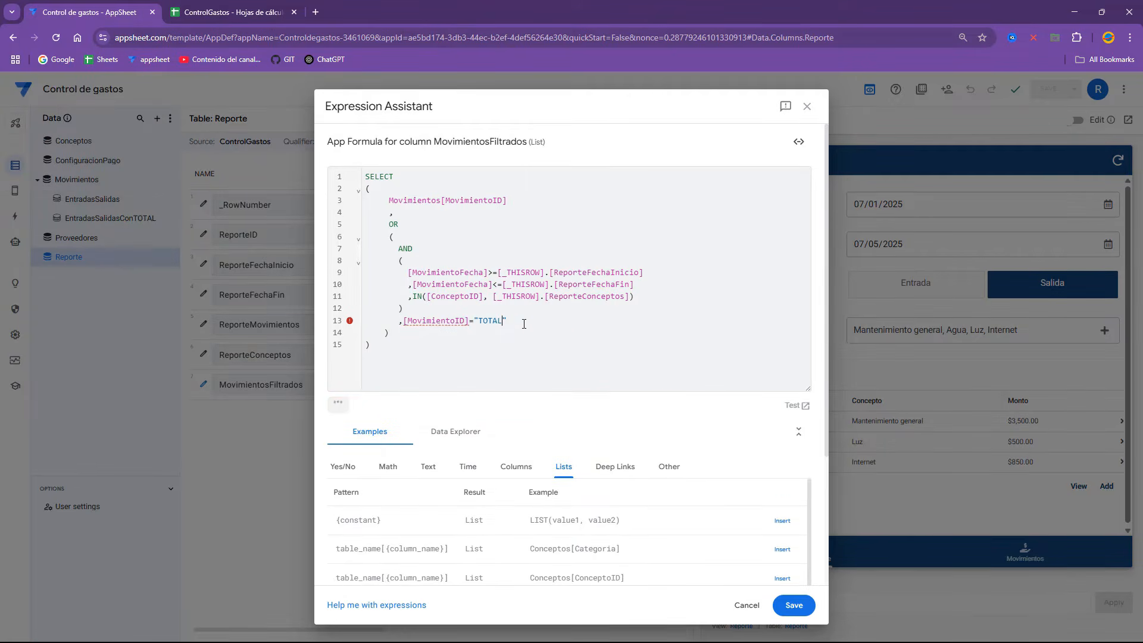
Step: Check the TOTAL row in the Movimientos sheet of the ControlGastos spreadsheet, return to AppSheet and save the formula
{"action": "key", "text": "ctrl+Tab"}
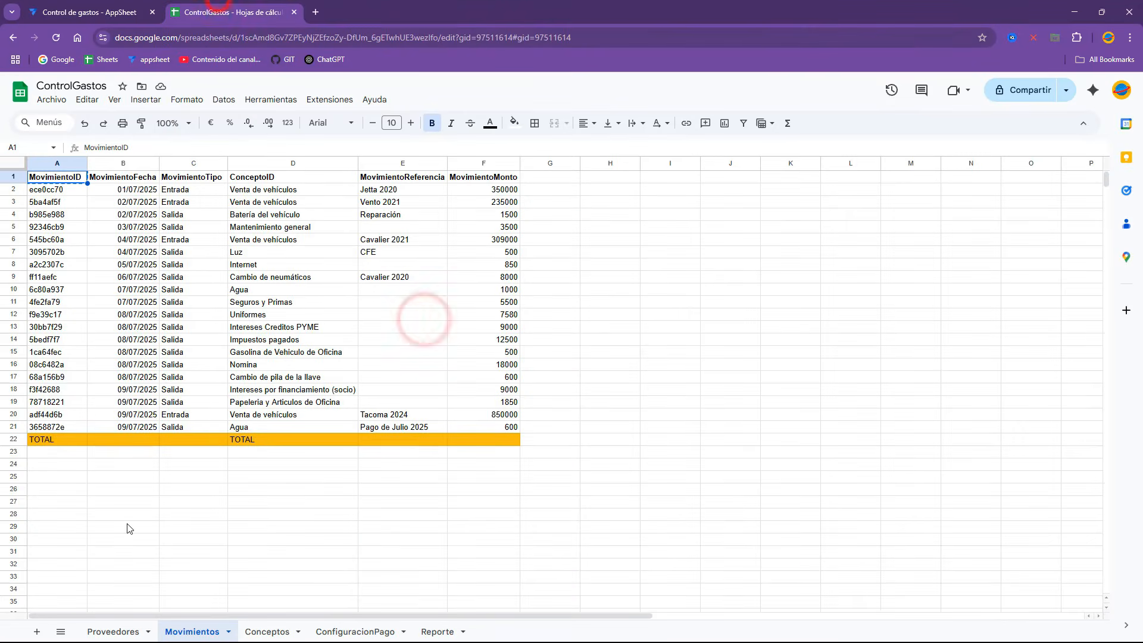
{"action": "left_click_drag", "start_coordinate": [58, 441], "coordinate": [381, 442]}
{"action": "left_click", "coordinate": [195, 6]}
{"action": "left_click", "coordinate": [117, 6]}
{"action": "left_click", "coordinate": [793, 605]}
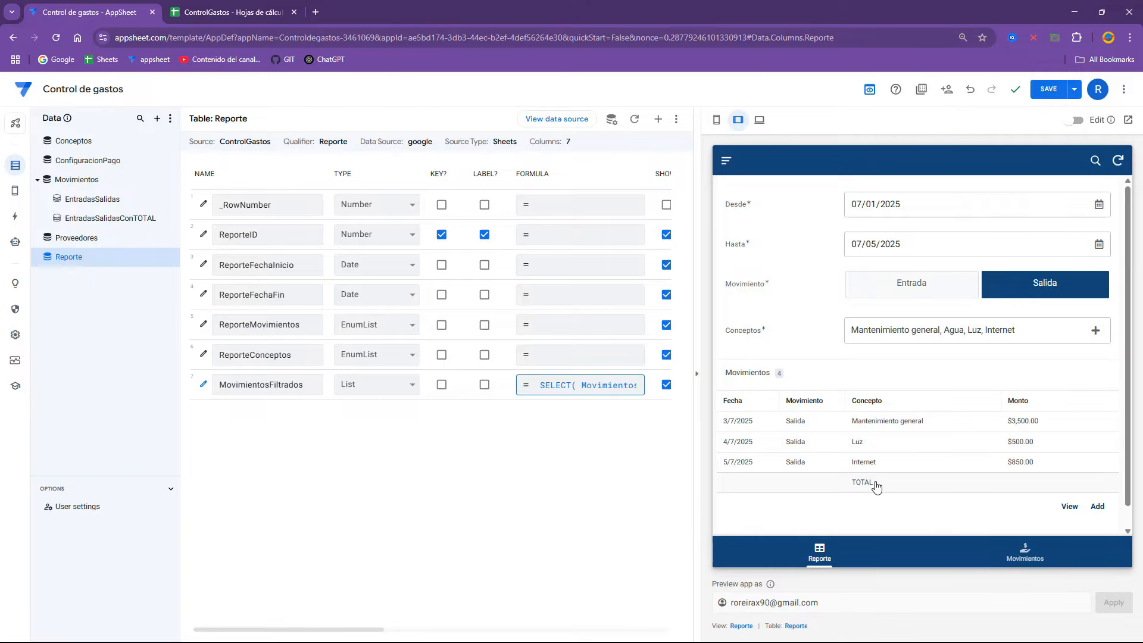
Step: Sort the EntradasSalidasConTOTAL view by ConceptoID in ascending order and check the row order in the report
{"action": "left_click", "coordinate": [1068, 507]}
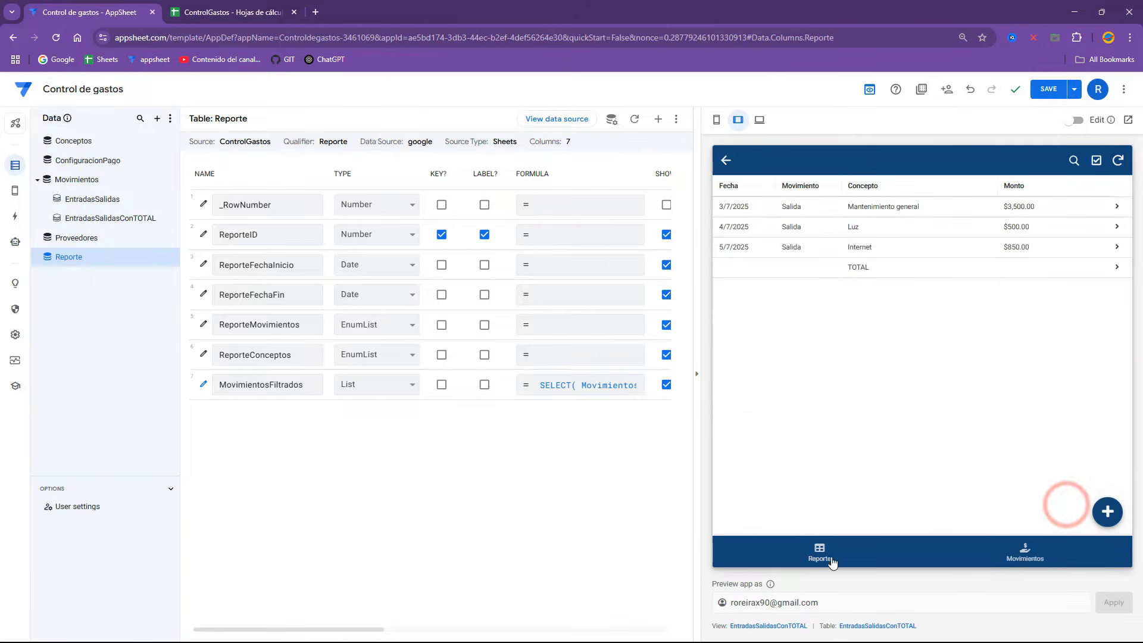
{"action": "left_click", "coordinate": [785, 625]}
{"action": "scroll", "coordinate": [401, 390], "scroll_direction": "down", "scroll_amount": 5}
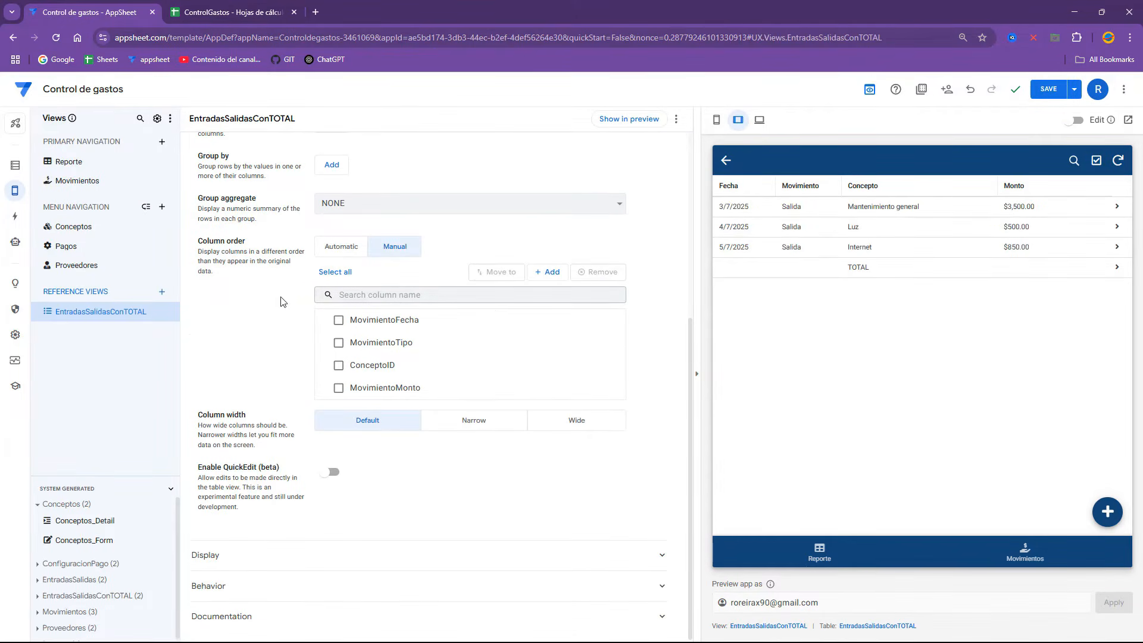
{"action": "scroll", "coordinate": [267, 238], "scroll_direction": "up", "scroll_amount": 1}
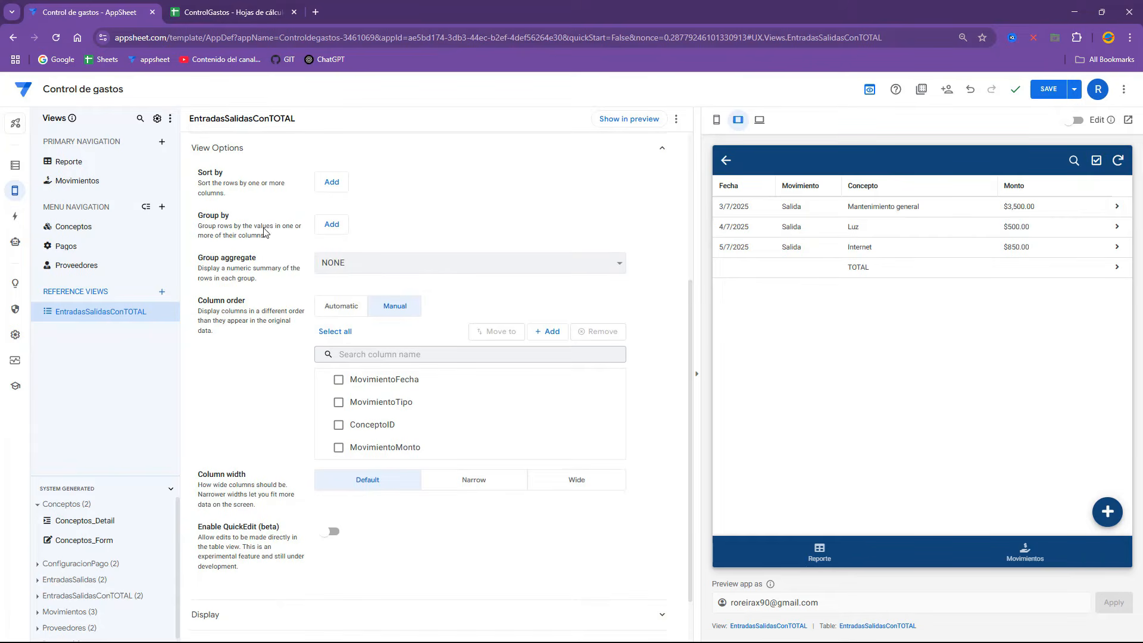
{"action": "left_click", "coordinate": [338, 185]}
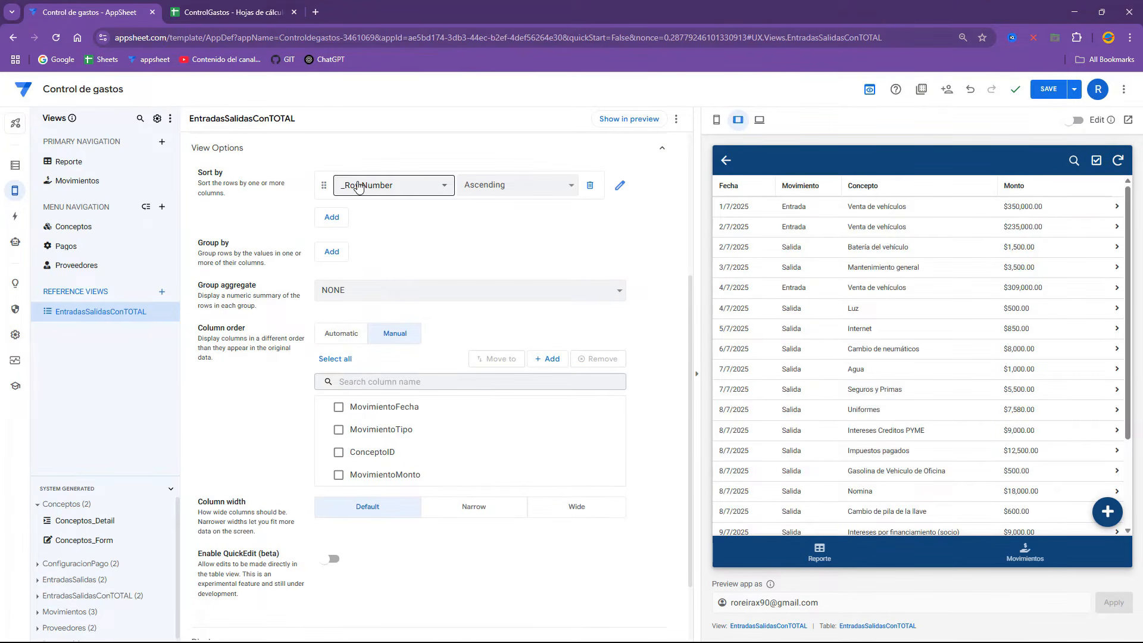
{"action": "left_click", "coordinate": [358, 187]}
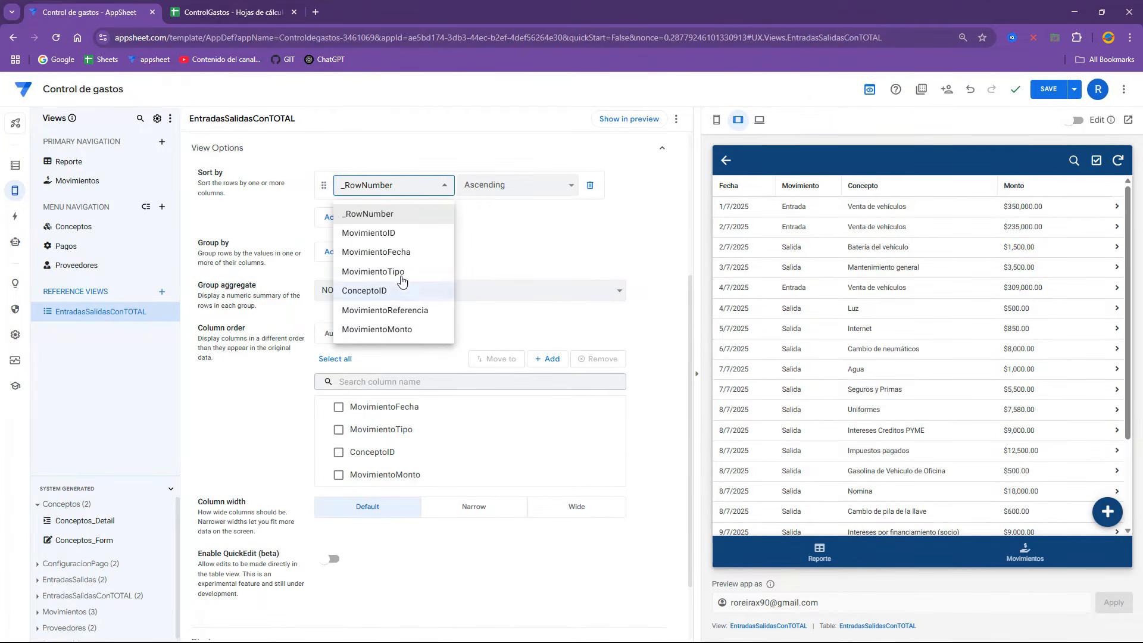
{"action": "left_click", "coordinate": [393, 290]}
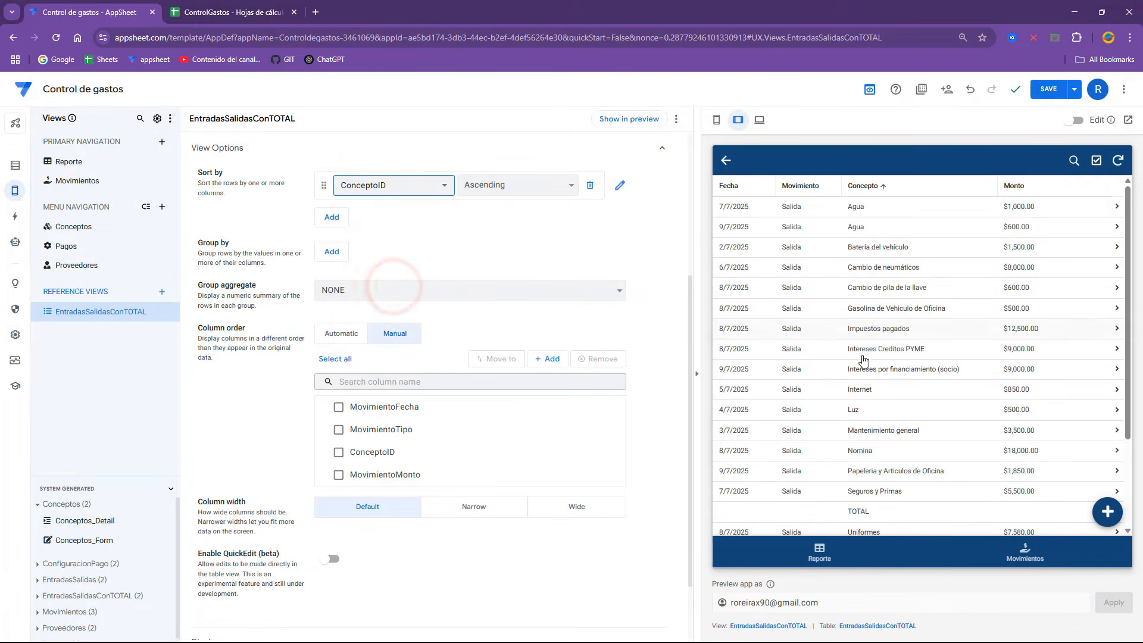
{"action": "left_click", "coordinate": [819, 552]}
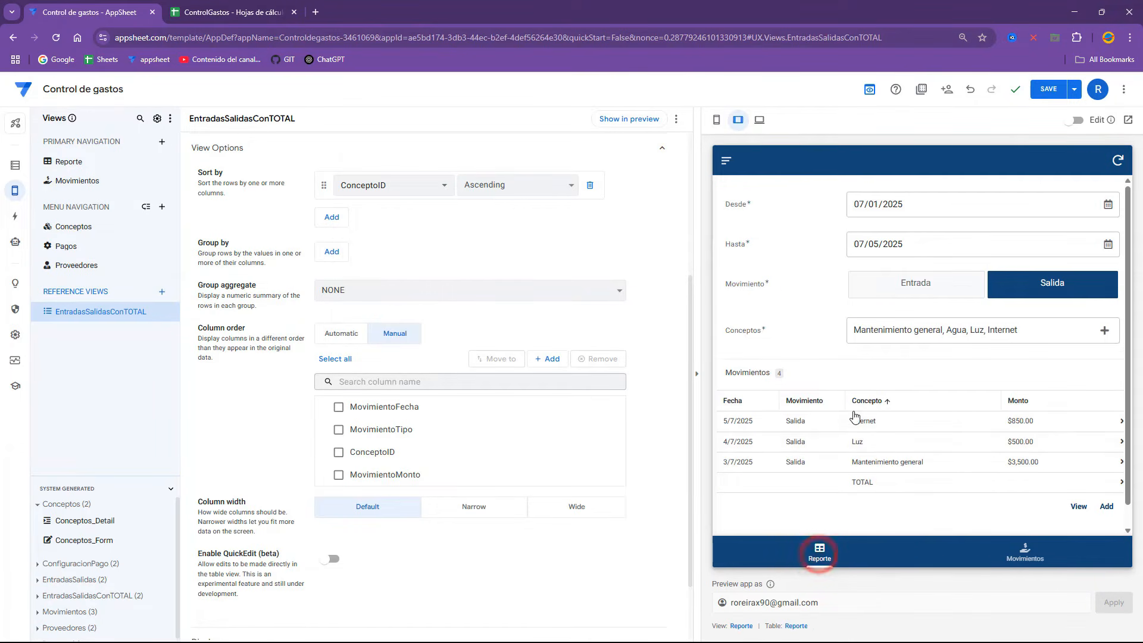
Step: Set the view's ConceptoID sort to Descending and check the row order in the report
{"action": "left_click", "coordinate": [519, 185]}
{"action": "left_click", "coordinate": [502, 216]}
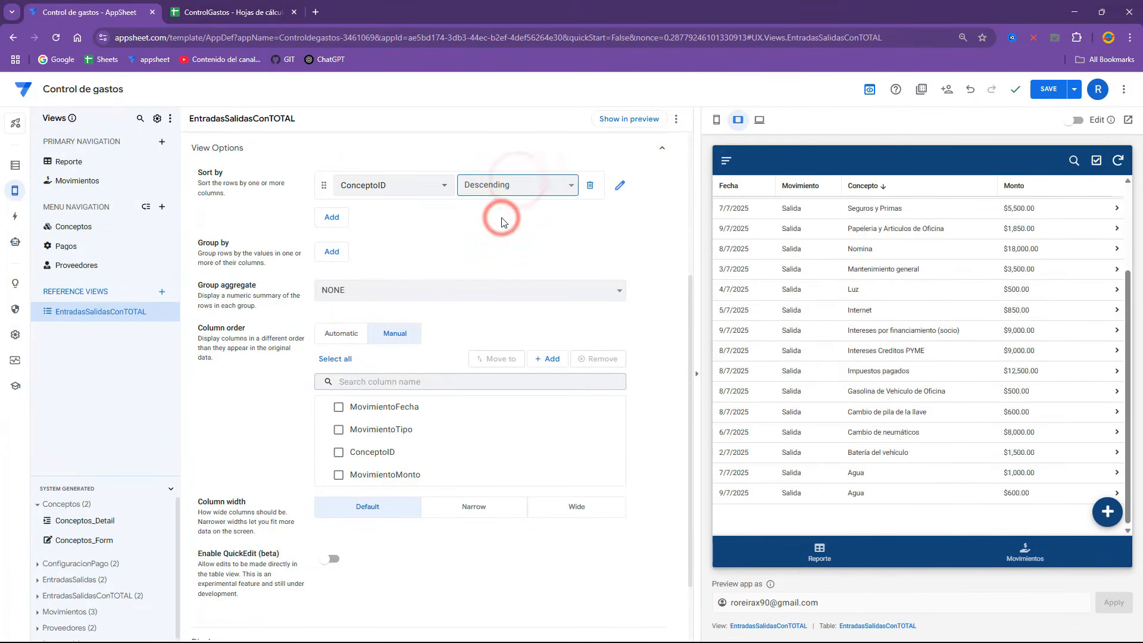
{"action": "left_click", "coordinate": [820, 550]}
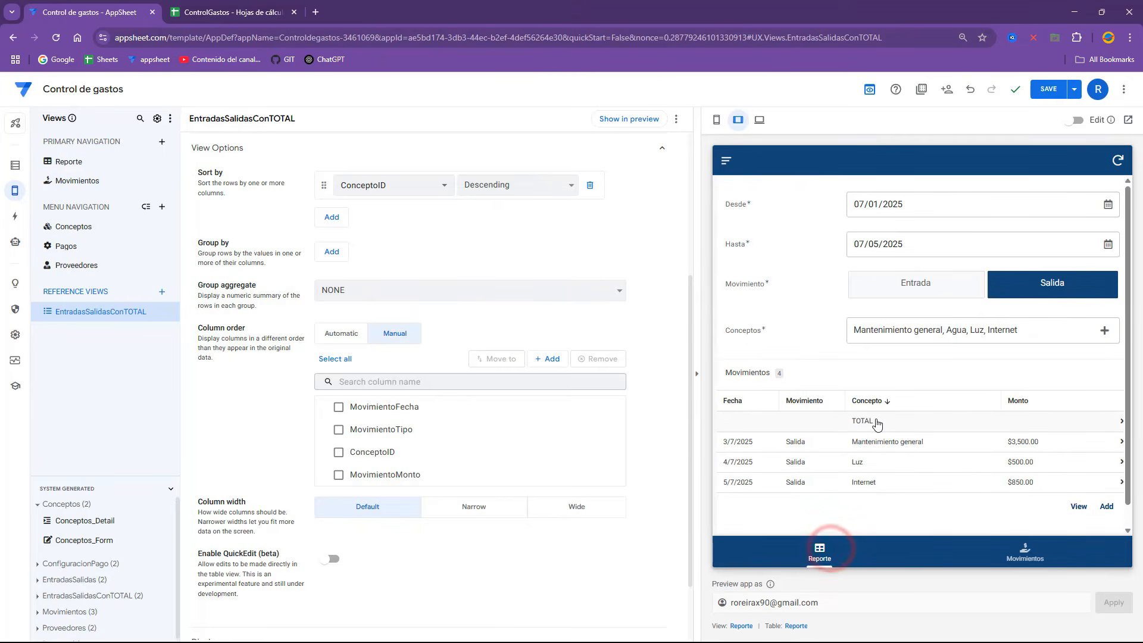
Step: Set the EntradasSalidasConTOTAL view's ConceptoID sort to Ascending, check it in the report and save the app
{"action": "left_click", "coordinate": [538, 184]}
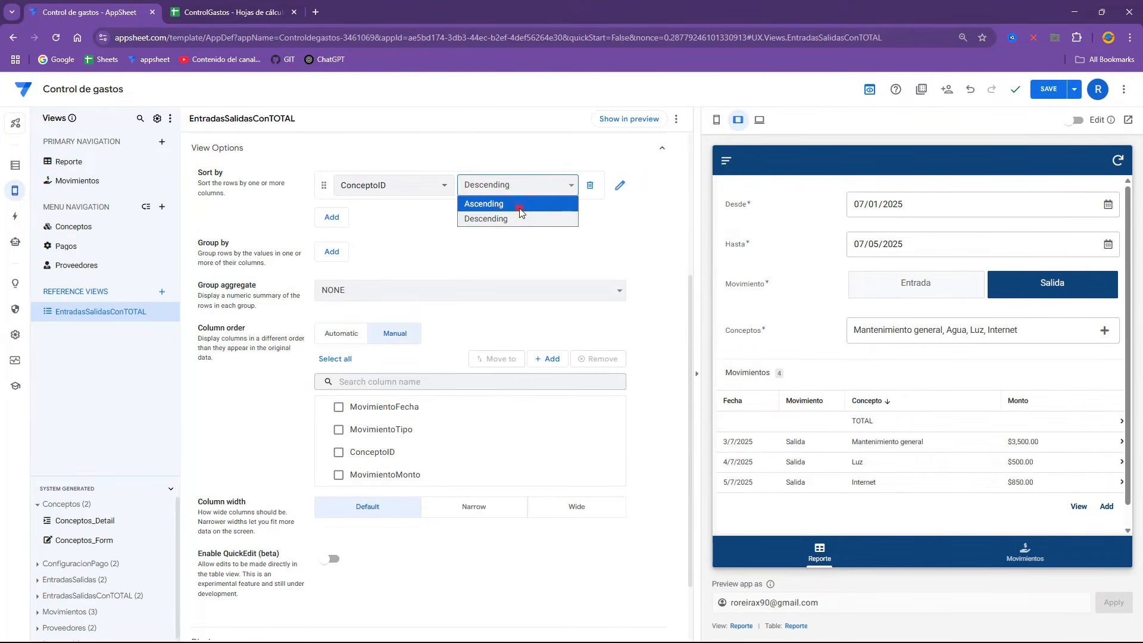
{"action": "left_click", "coordinate": [520, 205]}
{"action": "left_click", "coordinate": [814, 551]}
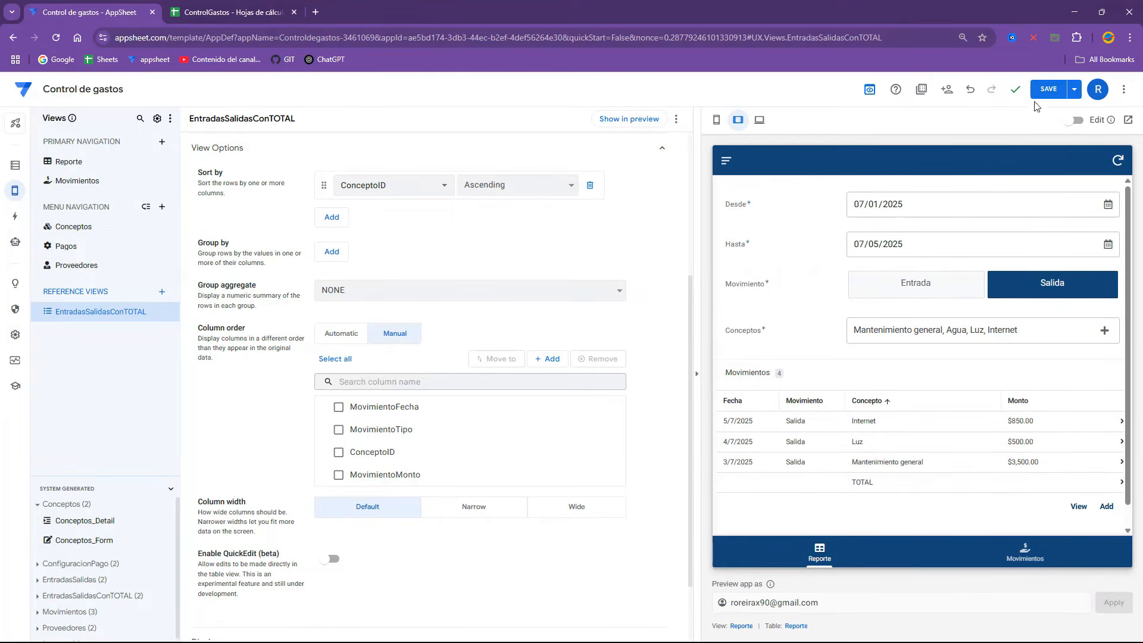
{"action": "left_click", "coordinate": [1048, 90]}
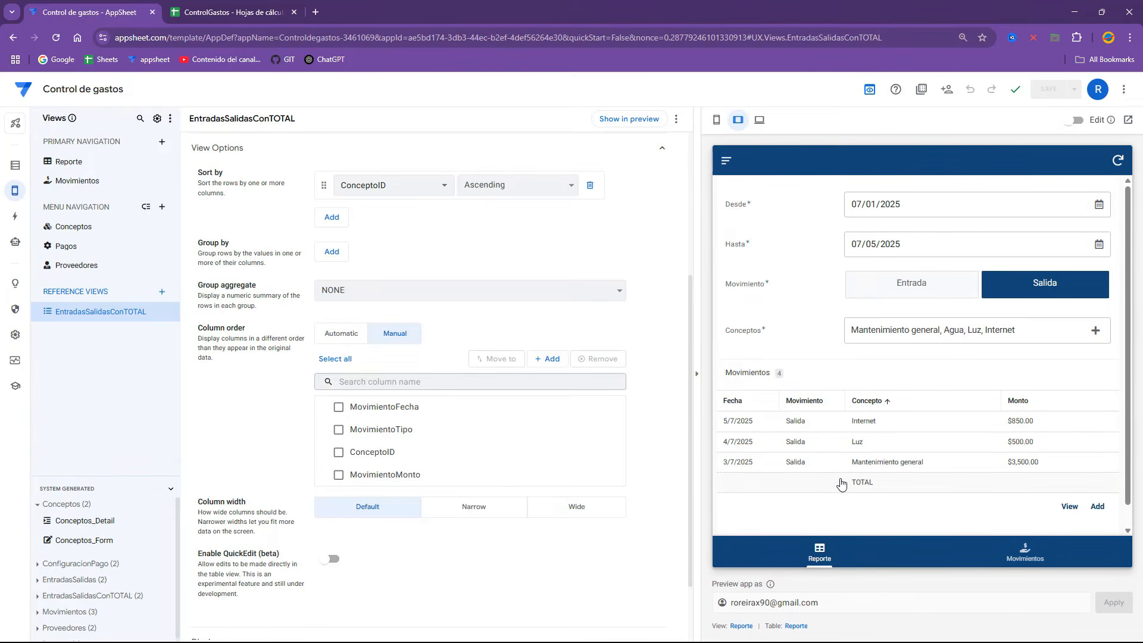
Step: Compare the rows shown in the Movimientos view with those in the Reporte view of the app preview
{"action": "left_click", "coordinate": [1018, 547]}
{"action": "scroll", "coordinate": [1007, 461], "scroll_direction": "down", "scroll_amount": 1}
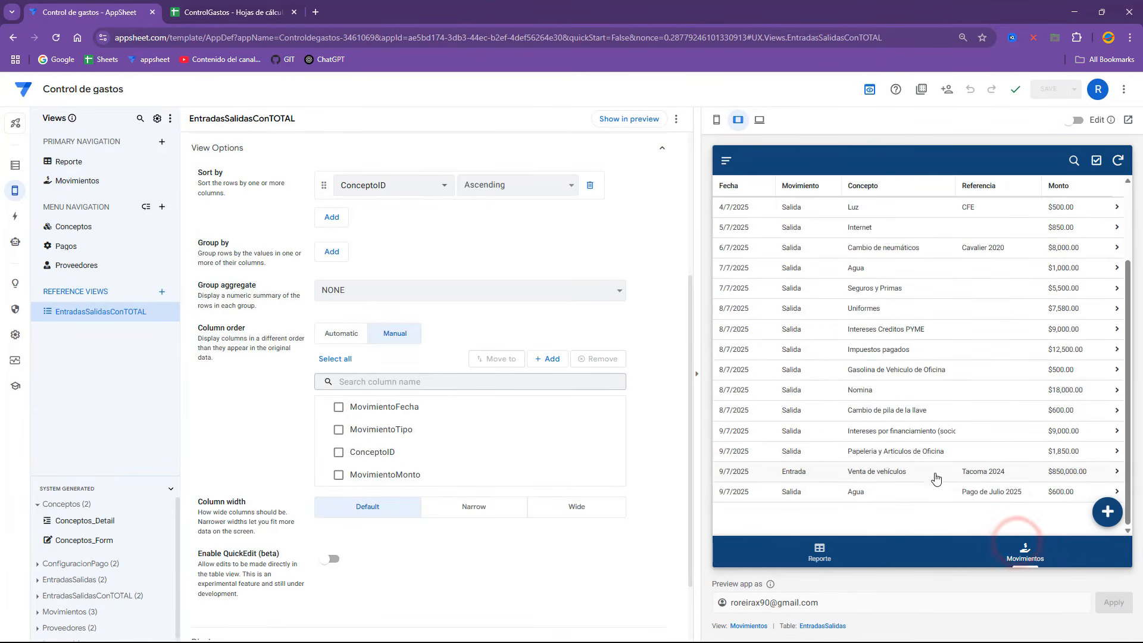
{"action": "left_click", "coordinate": [806, 558]}
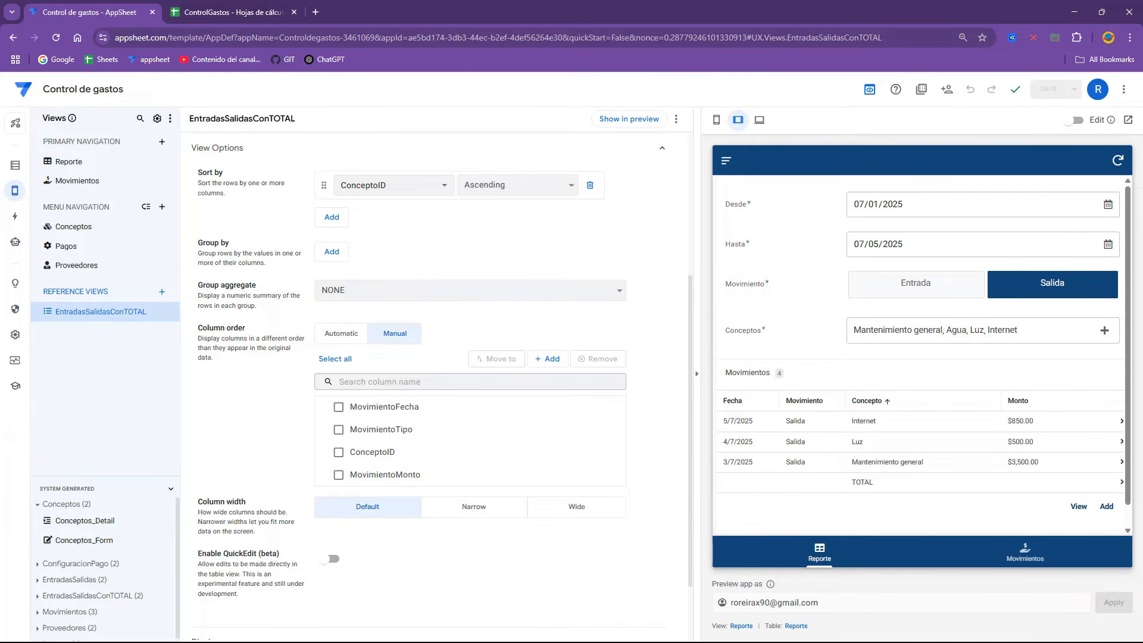
{"action": "left_click", "coordinate": [1023, 555]}
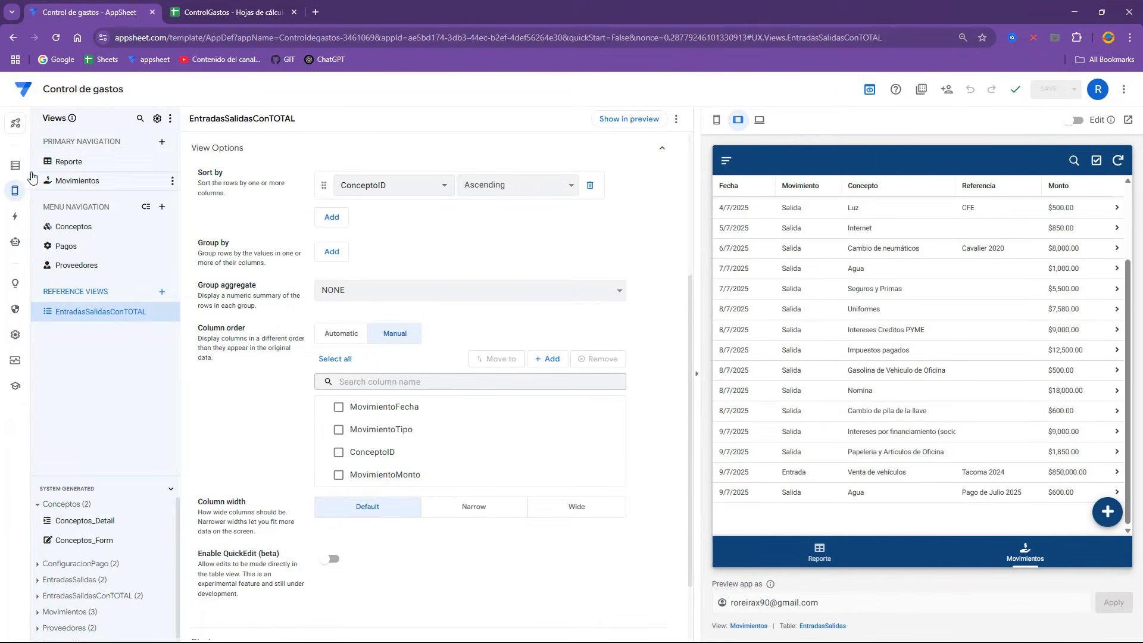
Step: Add a virtual column named MovimientoMontoVirtual to the Movimientos data table
{"action": "left_click", "coordinate": [23, 166]}
{"action": "left_click", "coordinate": [93, 180]}
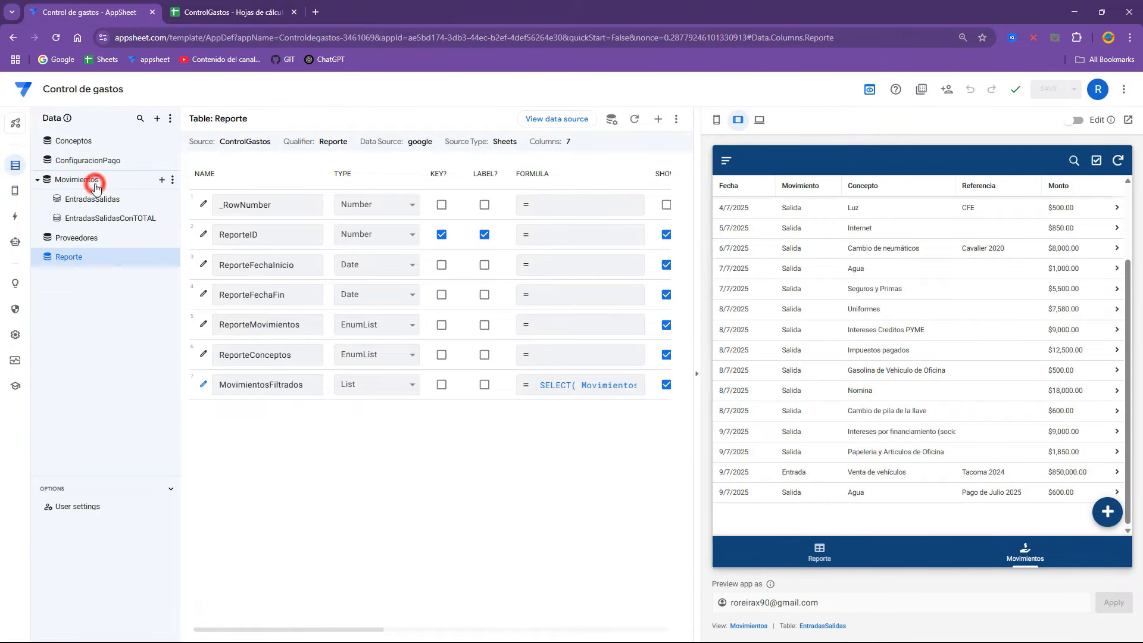
{"action": "left_click", "coordinate": [655, 120]}
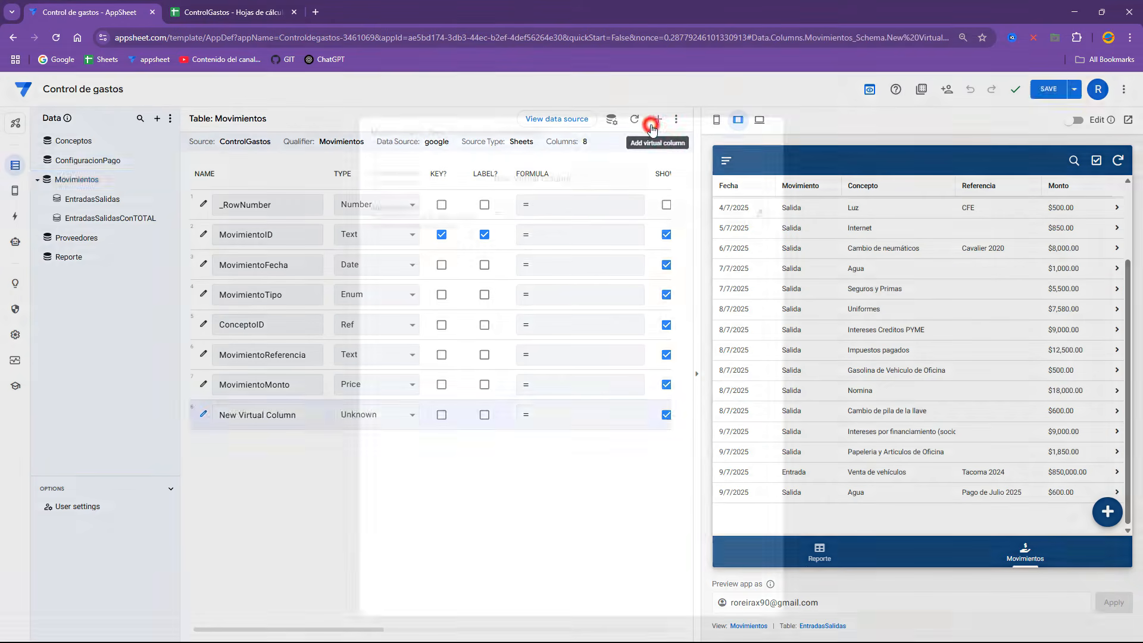
{"action": "left_click", "coordinate": [591, 178]}
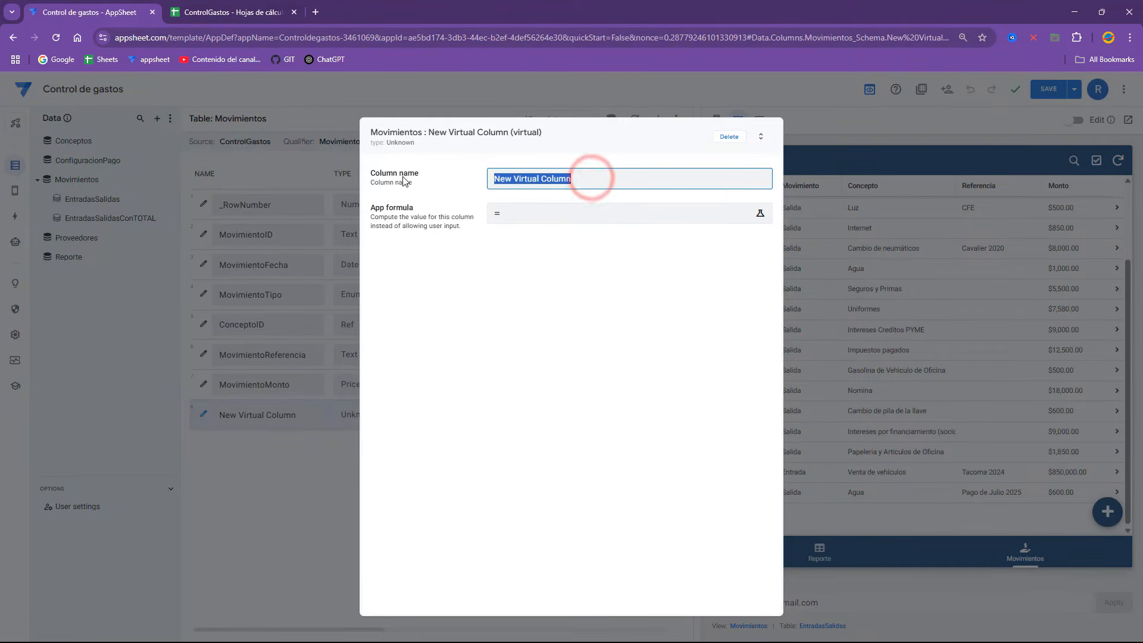
{"action": "type", "text": "MovimientoMontoVirtual"}
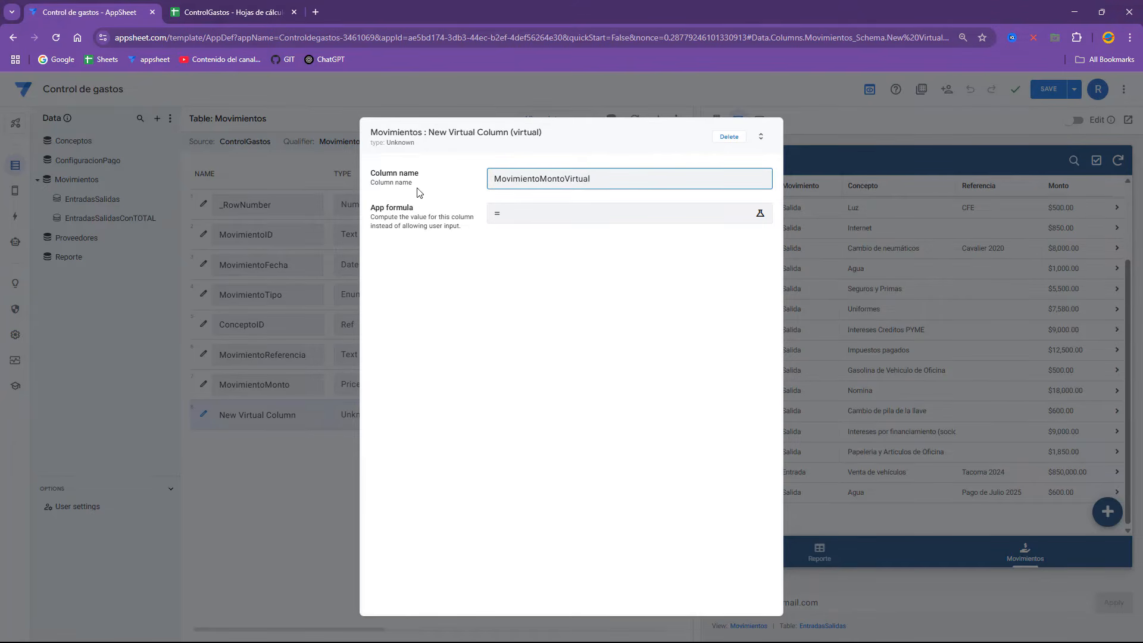
Step: Start the column's app formula with an IF function, placing its parentheses on separate lines around an empty line
{"action": "left_click", "coordinate": [503, 216]}
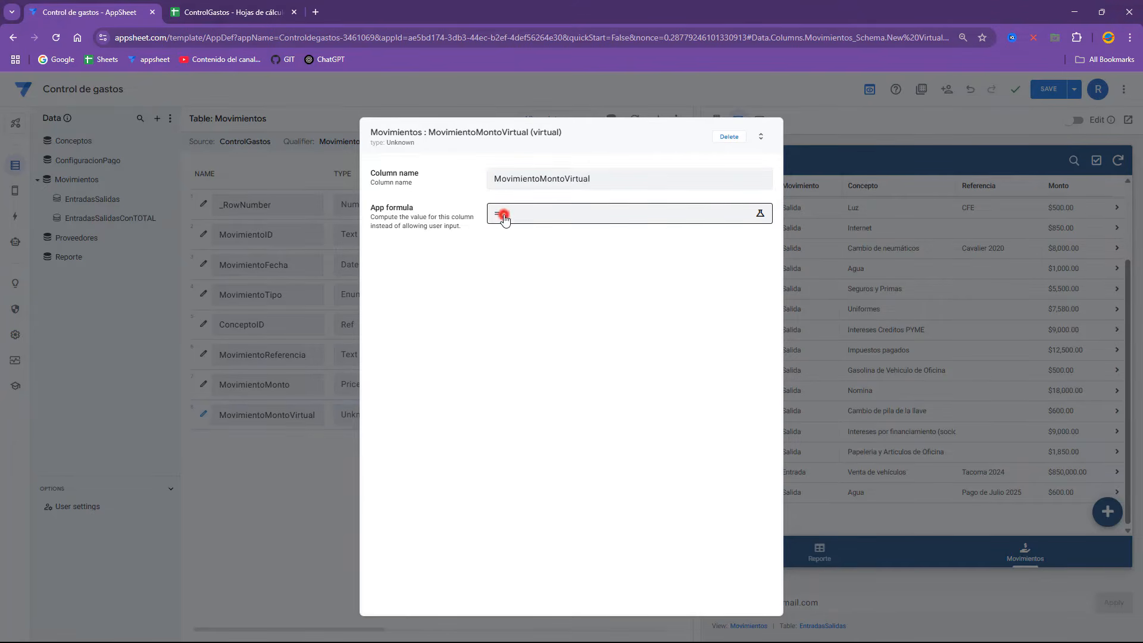
{"action": "left_click", "coordinate": [350, 170]}
{"action": "type", "text": "IF("}
{"action": "key", "text": "Return"}
{"action": "key", "text": "Up"}
{"action": "key", "text": "Right"}
{"action": "key", "text": "Left"}
{"action": "key", "text": "Return"}
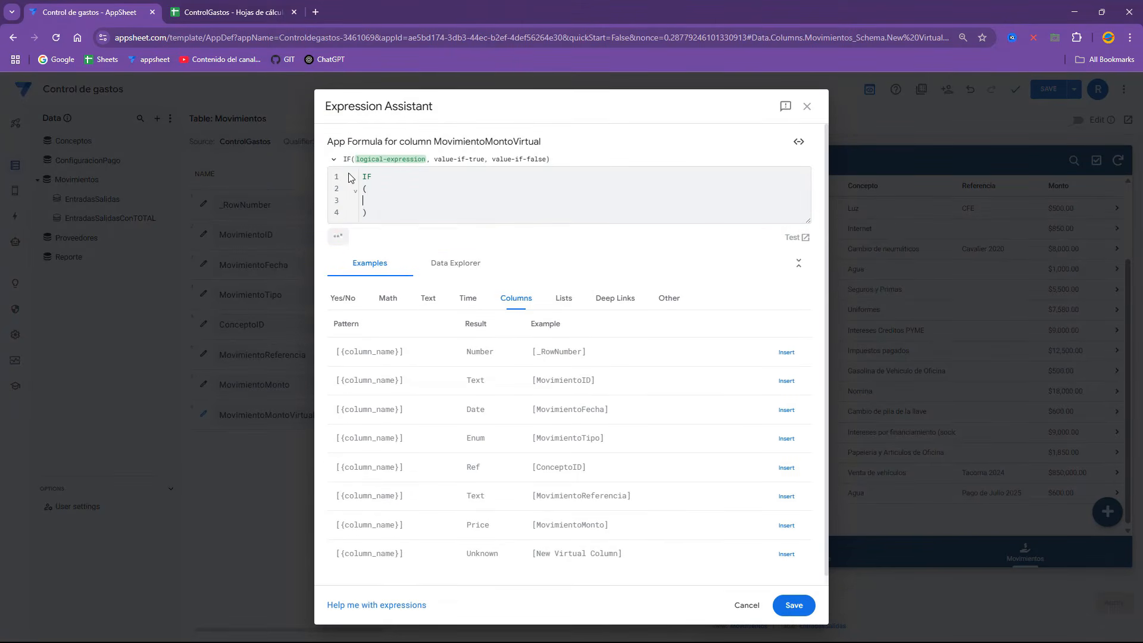
Step: Enter [MovimientoID]<>"TOTAL" as the IF condition
{"action": "type", "text": "Movimi"}
{"action": "key", "text": "Down"}
{"action": "key", "text": "Return"}
{"action": "type", "text": "60"}
{"action": "key", "text": "BackSpace"}
{"action": "key", "text": "BackSpace"}
{"action": "type", "text": "<"}
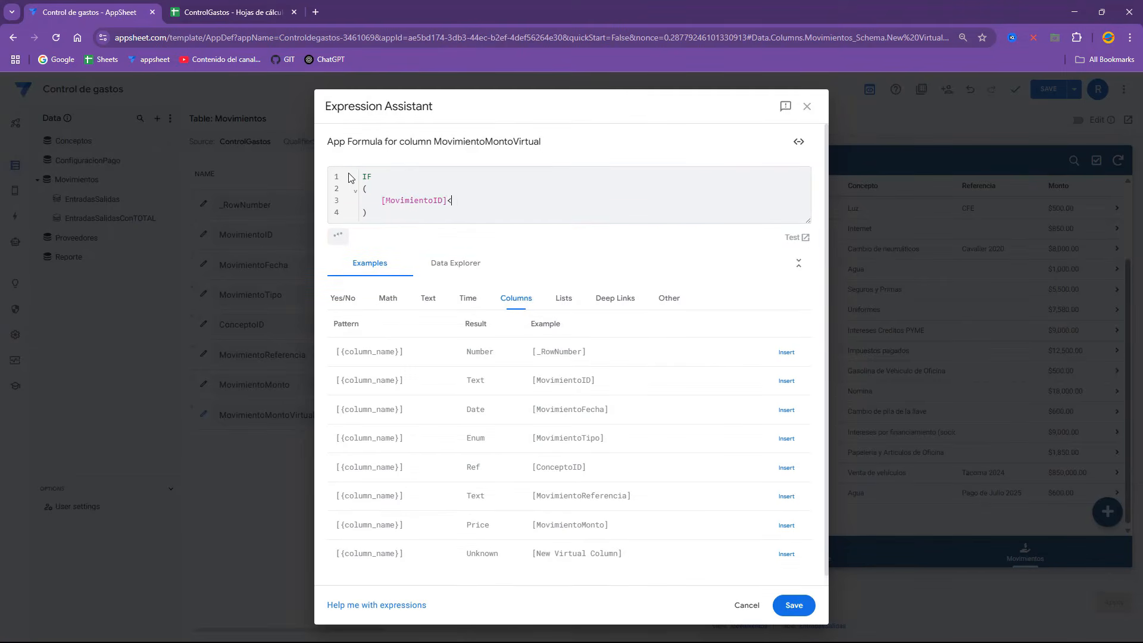
{"action": "type", "text": ">\"T\""}
{"action": "key", "text": "Left"}
{"action": "type", "text": "TOTAL"}
Step: Add [MovimientoMonto] on a new line as the IF's value-if-true argument
{"action": "key", "text": "Return"}
{"action": "type", "text": ","}
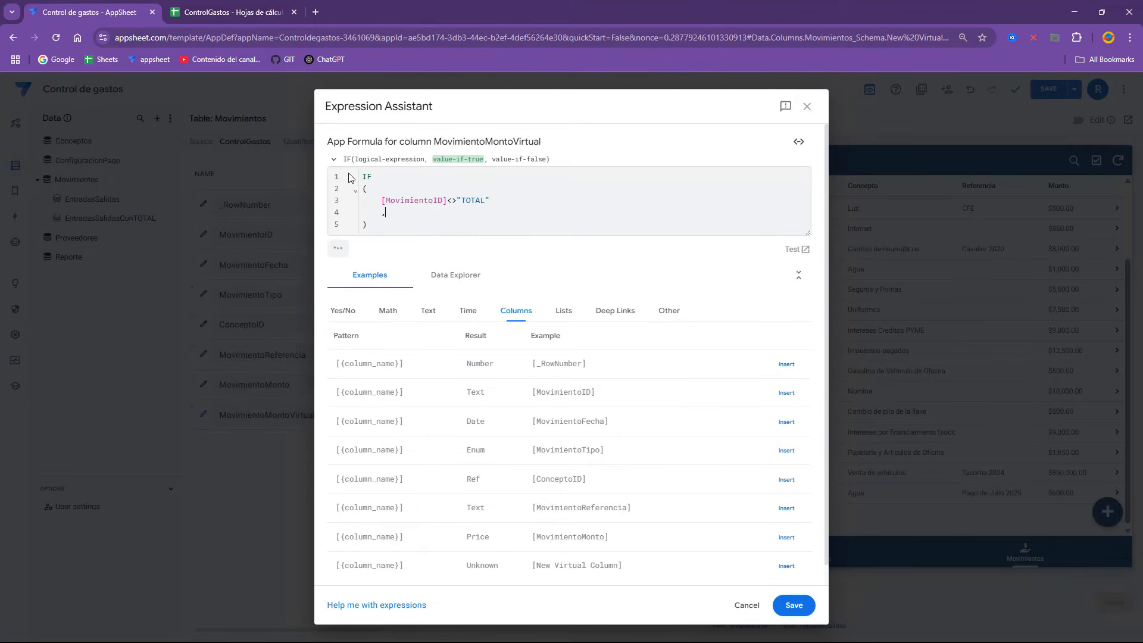
{"action": "type", "text": "[Mo"}
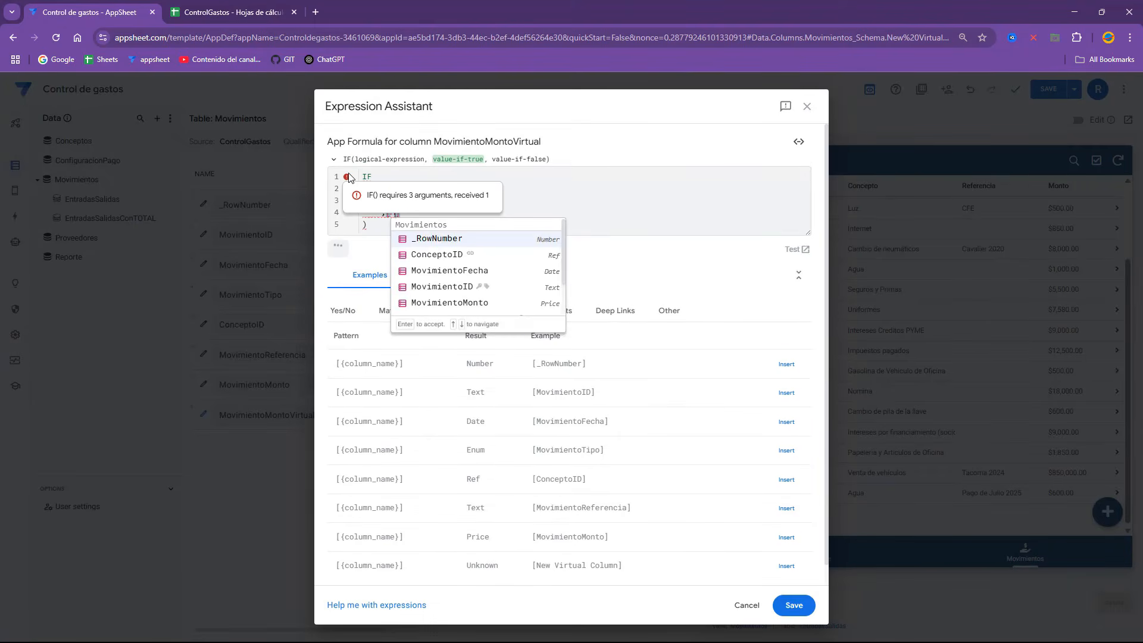
{"action": "key", "text": "Down"}
{"action": "key", "text": "Down"}
{"action": "key", "text": "Return"}
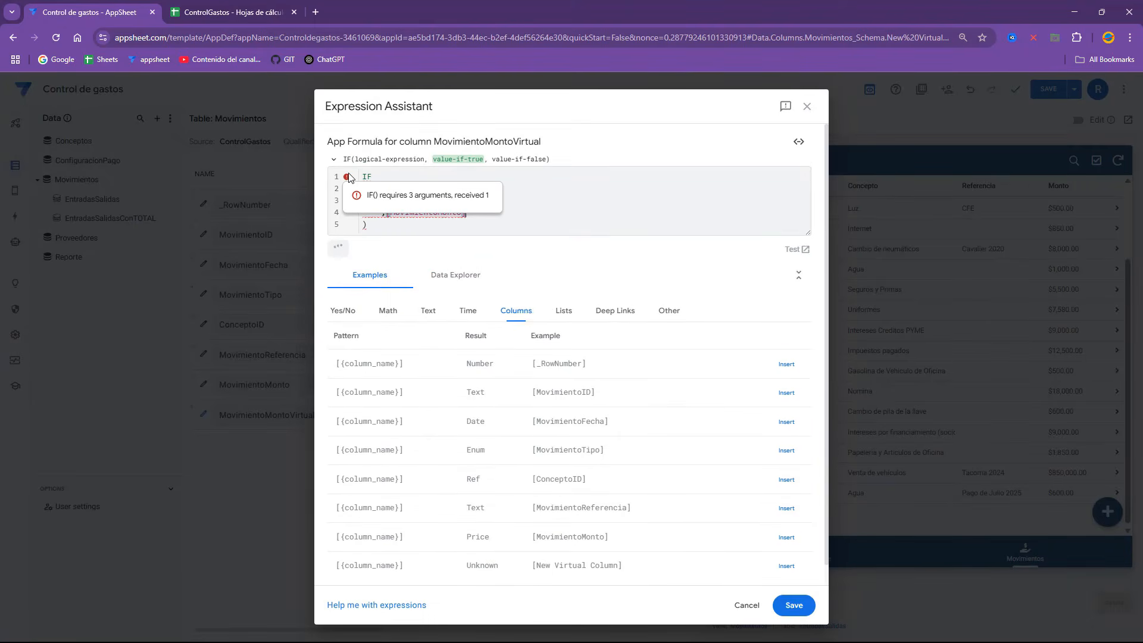
Step: Add a SUM containing a nested SELECT as the value-if-false argument, with each function's parentheses on separate lines
{"action": "key", "text": "Return"}
{"action": "type", "text": ","}
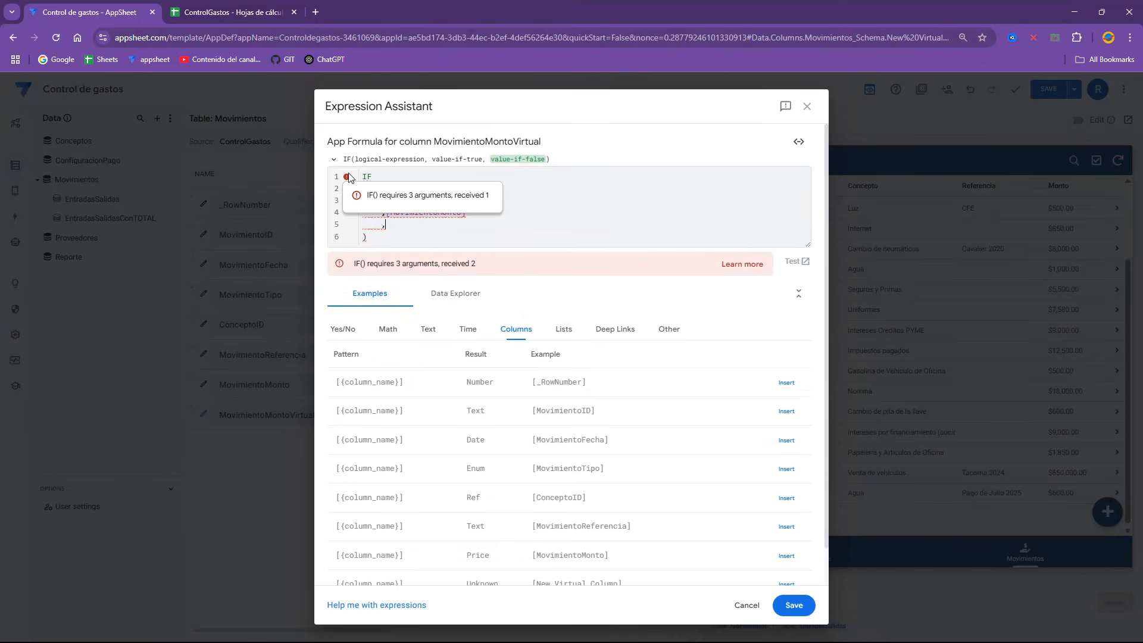
{"action": "type", "text": "SUM"}
{"action": "key", "text": "Return"}
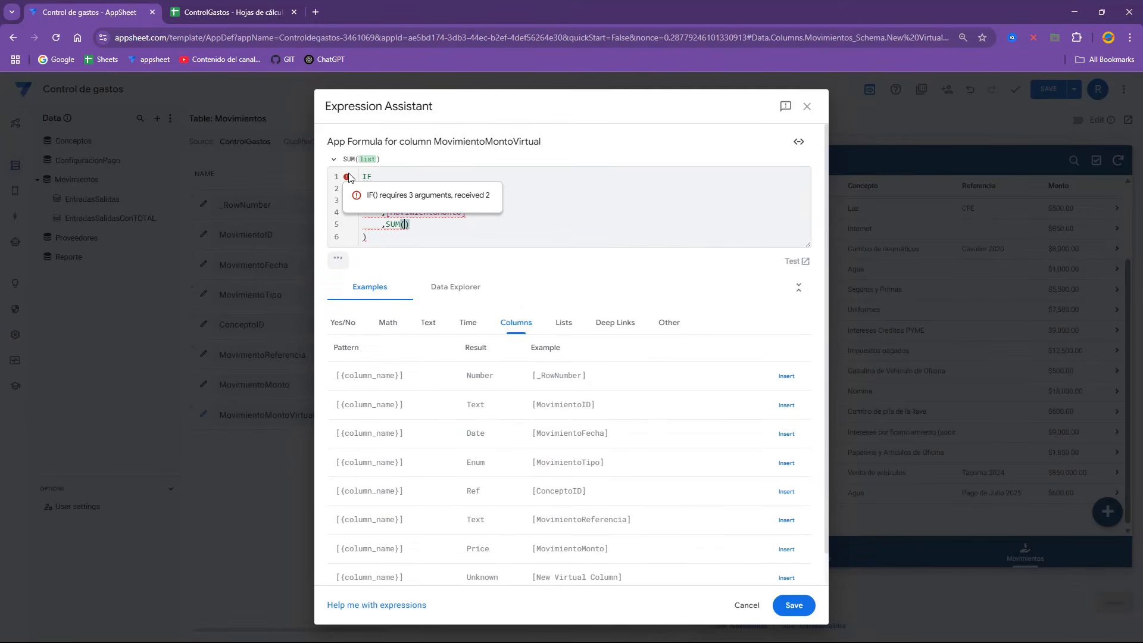
{"action": "key", "text": "Left"}
{"action": "key", "text": "Return"}
{"action": "key", "text": "Right"}
{"action": "key", "text": "Return"}
{"action": "type", "text": "SELECT"}
{"action": "key", "text": "Return"}
{"action": "key", "text": "Return"}
{"action": "key", "text": "Right"}
{"action": "key", "text": "Return"}
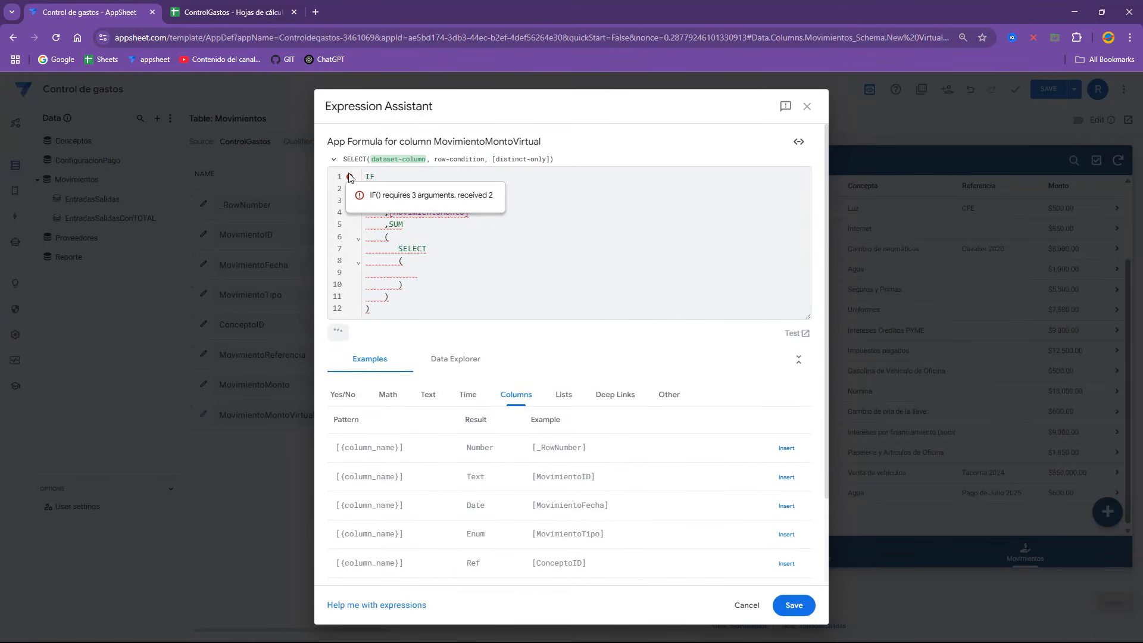
Step: Enter Movimientos[MovimientoMonto] as the dataset column of the SELECT
{"action": "type", "text": "Mov"}
{"action": "key", "text": "Return"}
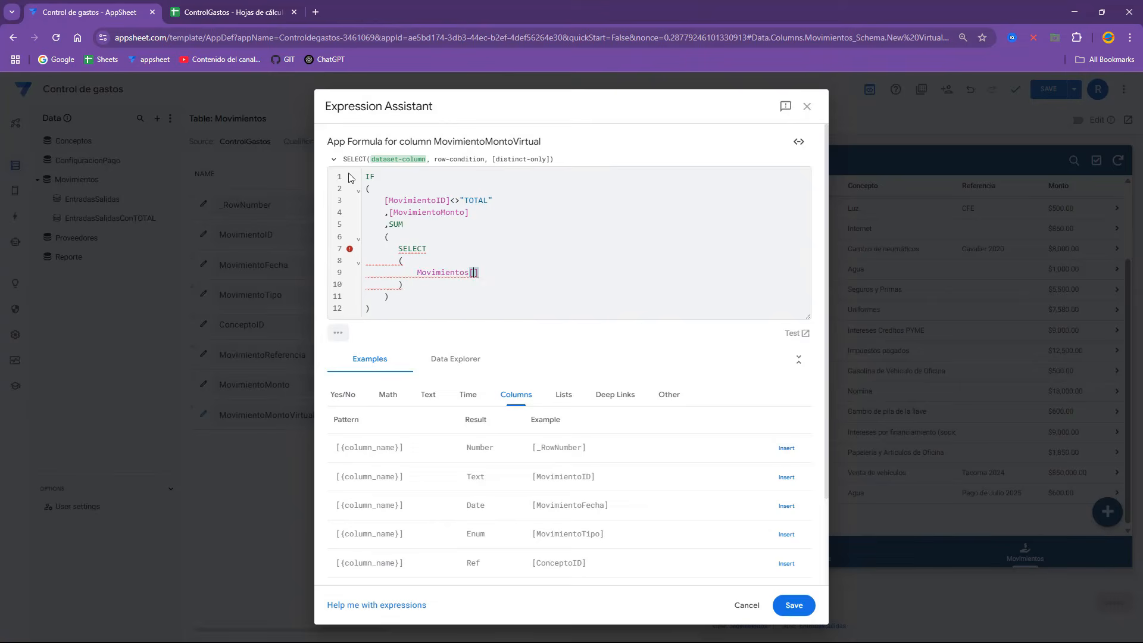
{"action": "type", "text": "Mov"}
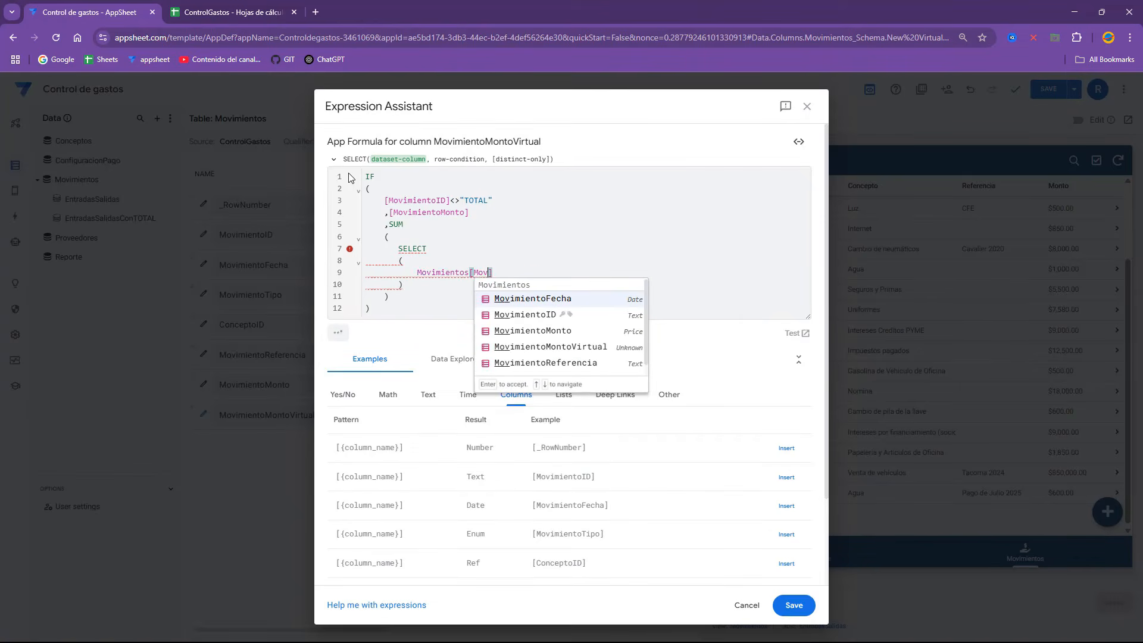
{"action": "key", "text": "Down"}
{"action": "key", "text": "Down"}
{"action": "key", "text": "Return"}
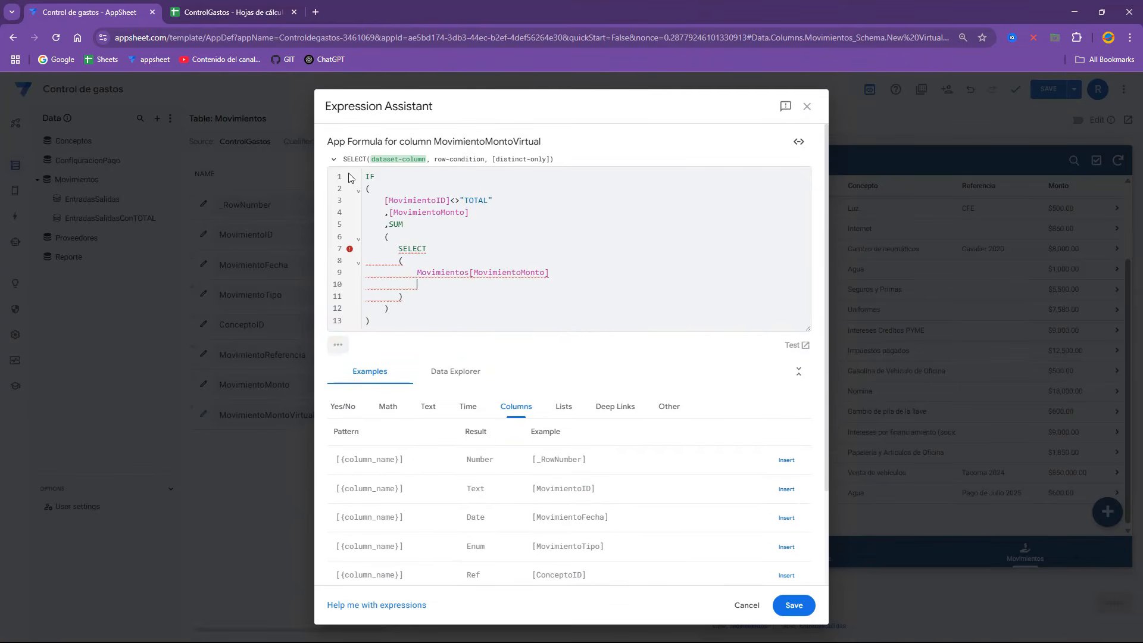
Step: Add an empty AND block as the SELECT's row condition, with its parentheses on separate lines
{"action": "type", "text": ",AND"}
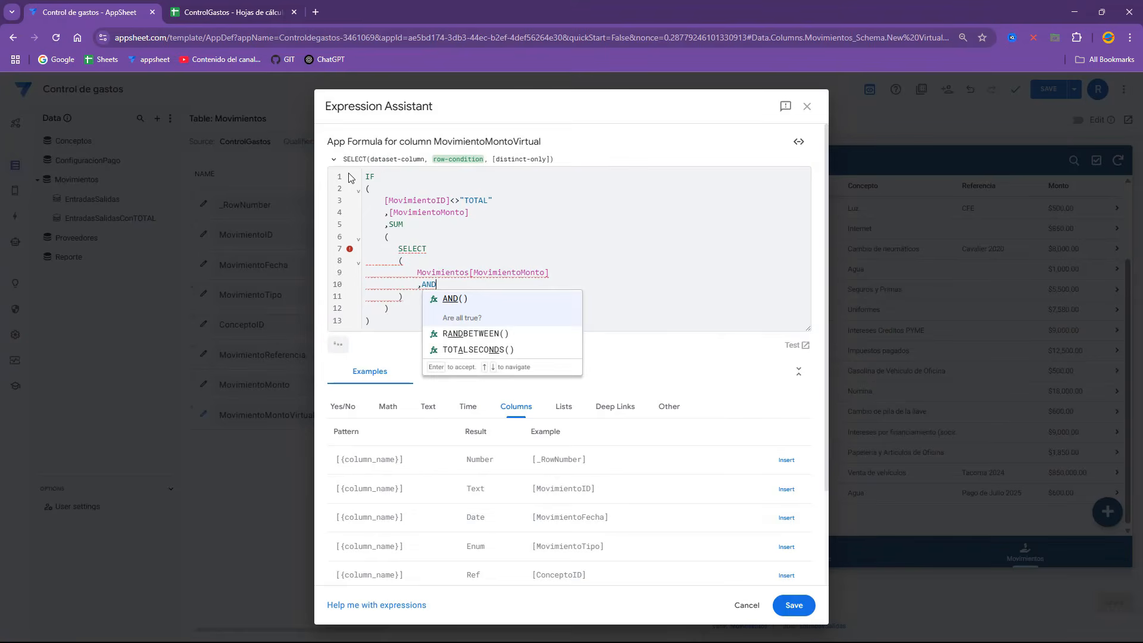
{"action": "key", "text": "Return"}
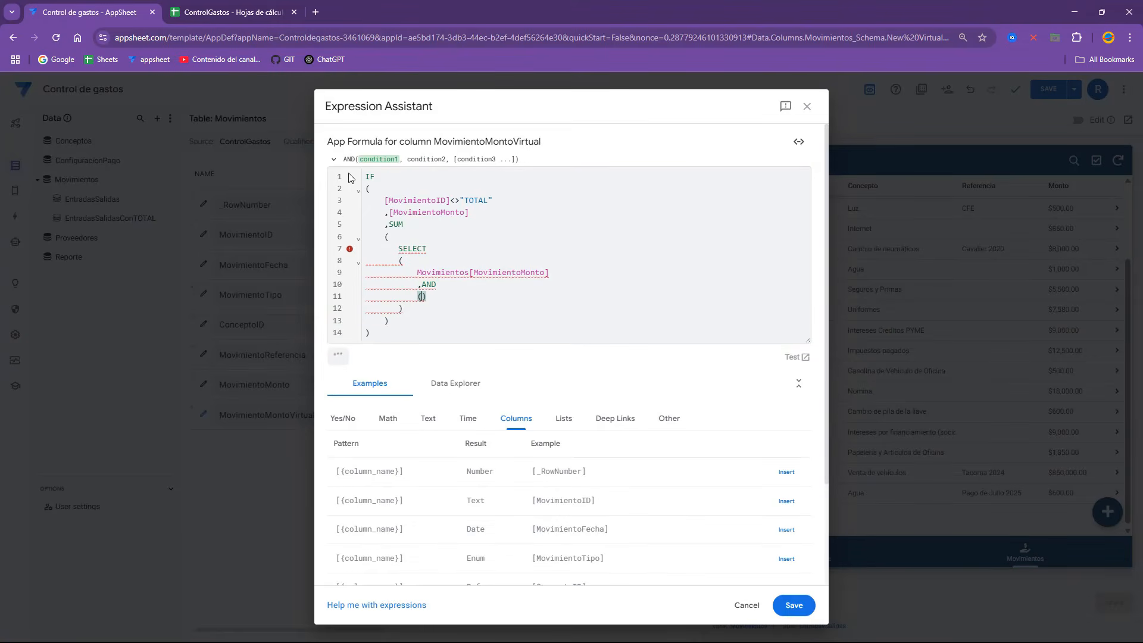
{"action": "key", "text": "Return"}
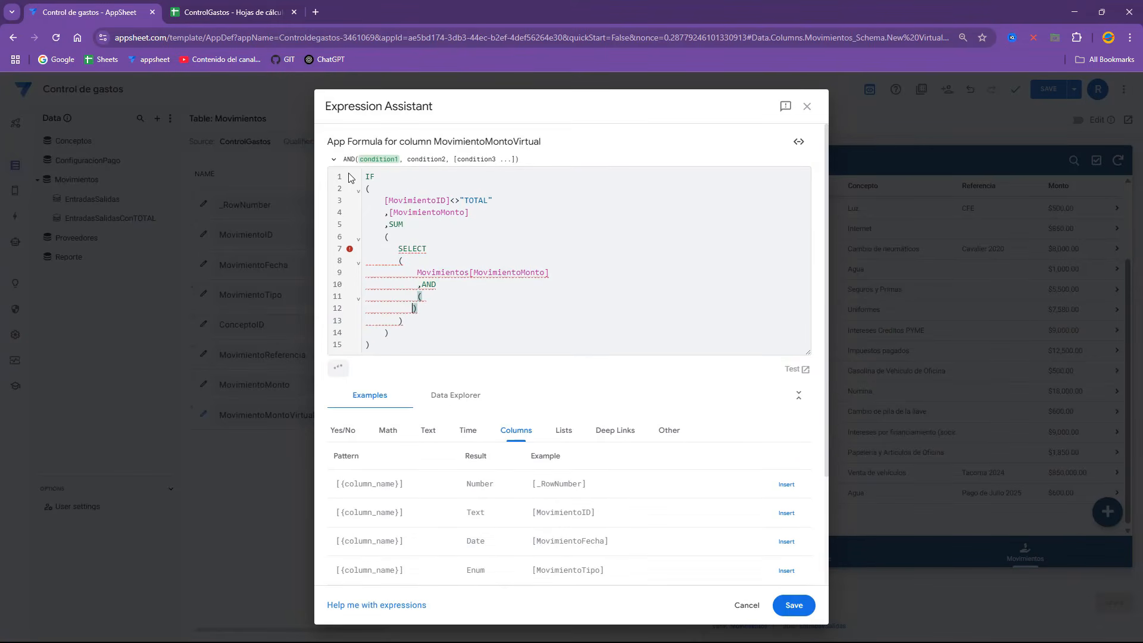
{"action": "key", "text": "Return"}
{"action": "key", "text": "Return"}
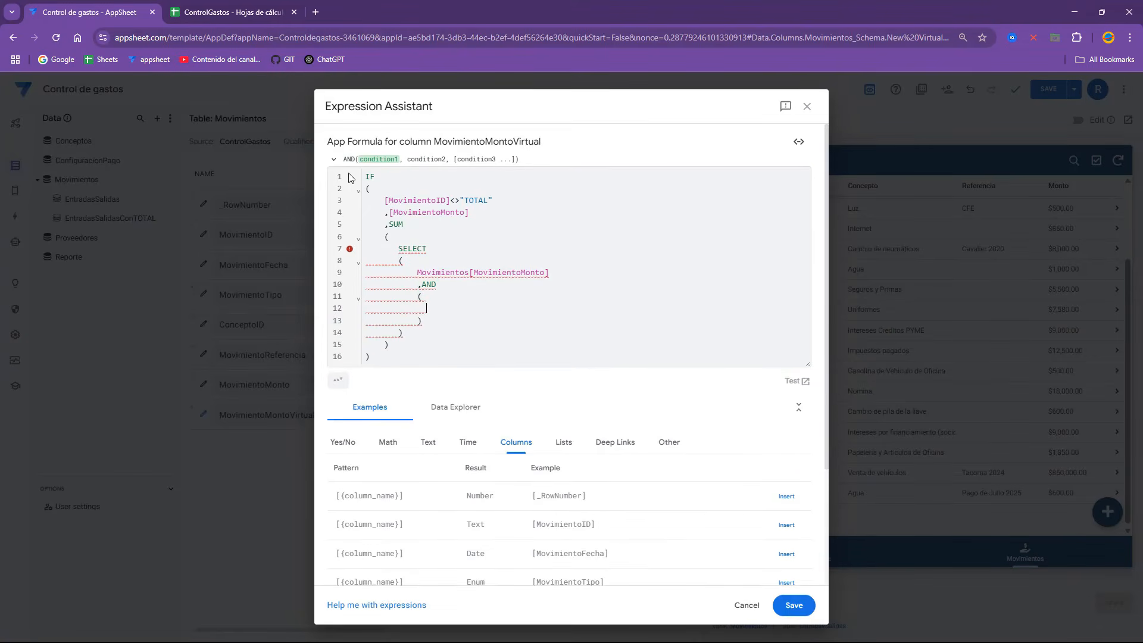
{"action": "key", "text": "BackSpace"}
Step: Begin the first AND condition with [MovimientoFecha]>=LOOKUP and 1 as the lookup value
{"action": "type", "text": "[Movimie"}
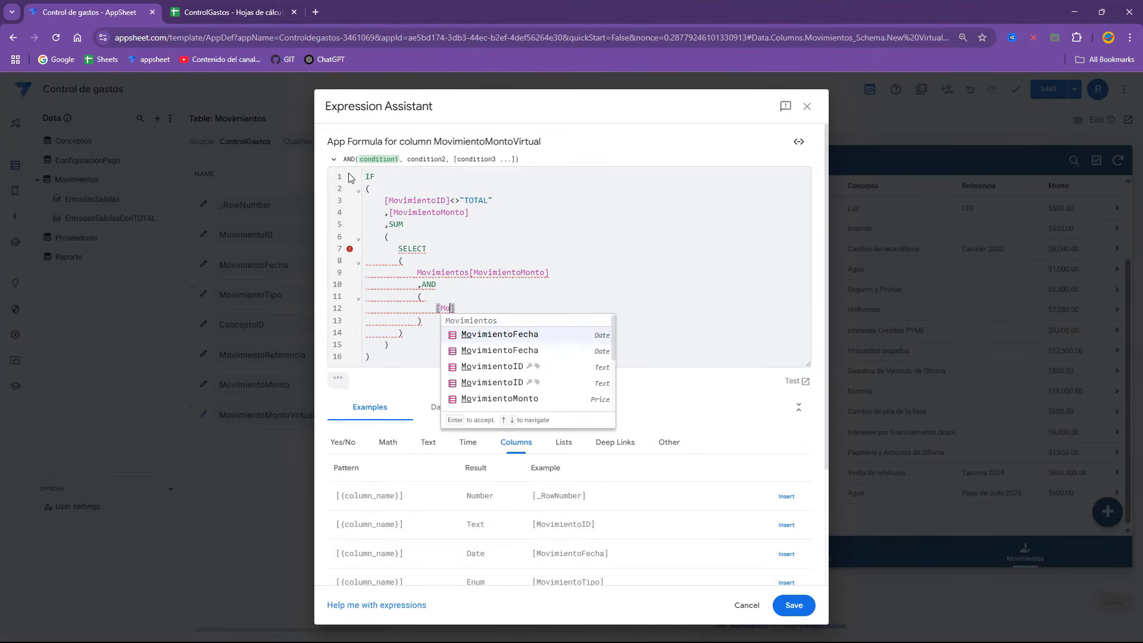
{"action": "type", "text": "n"}
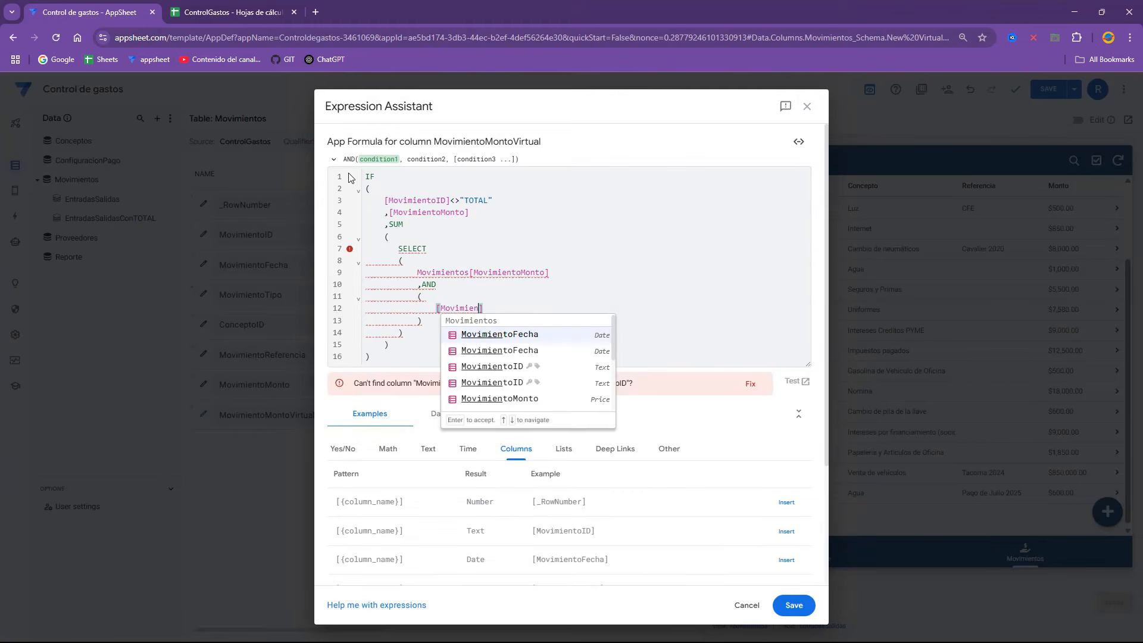
{"action": "key", "text": "Return"}
{"action": "type", "text": ">"}
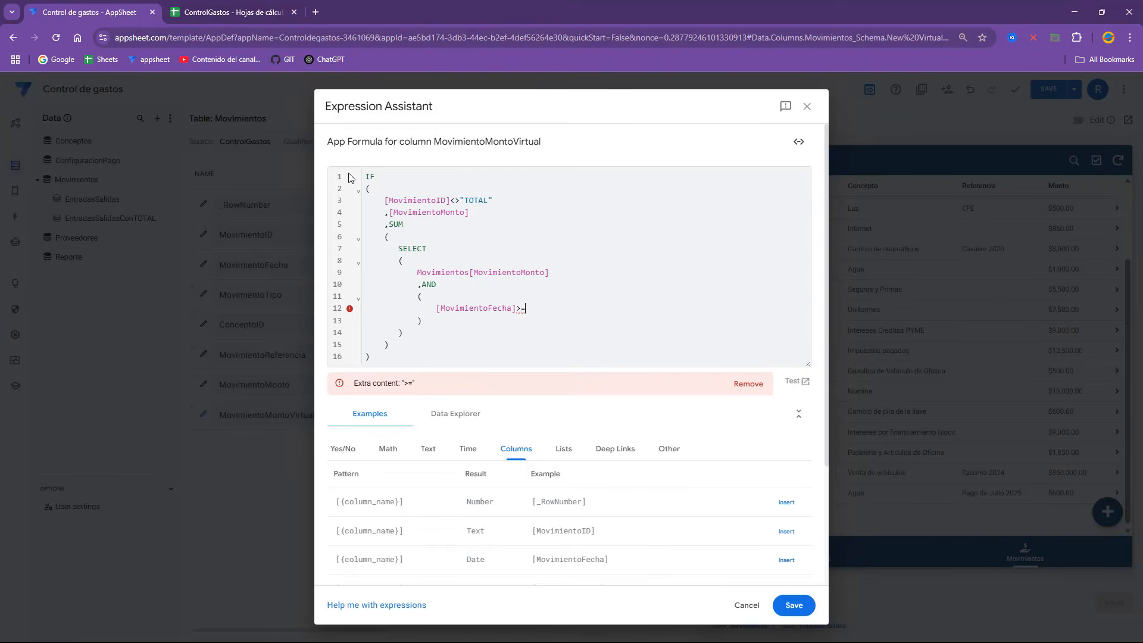
{"action": "type", "text": "=LOOKUP"}
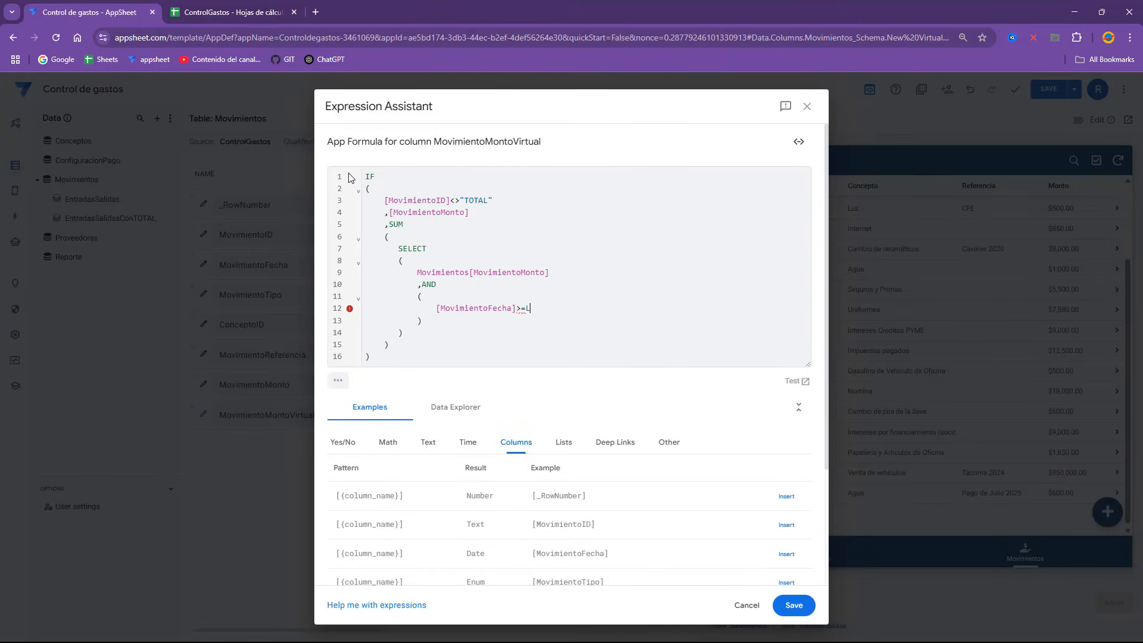
{"action": "key", "text": "Return"}
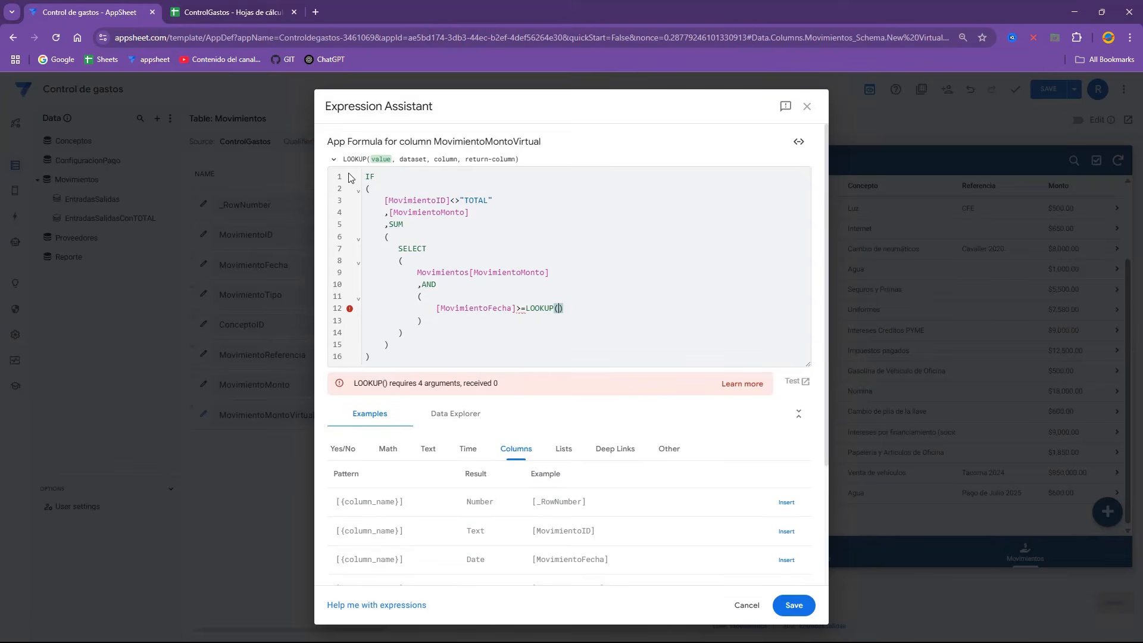
{"action": "type", "text": "1"}
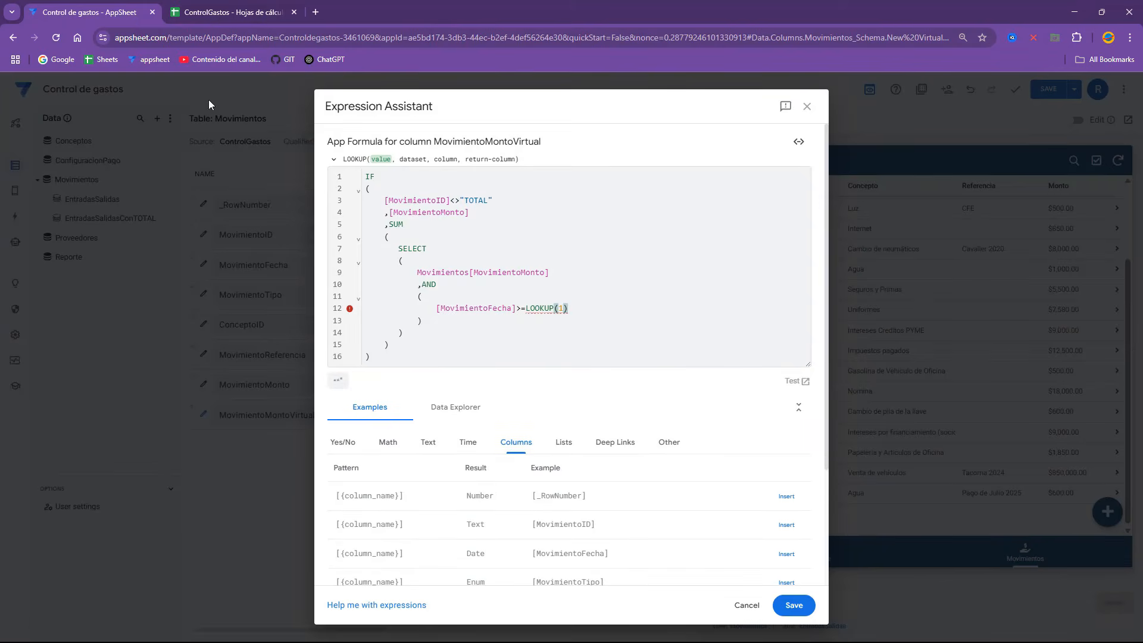
Step: Check the ReporteID value in the Reporte sheet of the ControlGastos spreadsheet and return to the AppSheet formula
{"action": "left_click", "coordinate": [232, 12]}
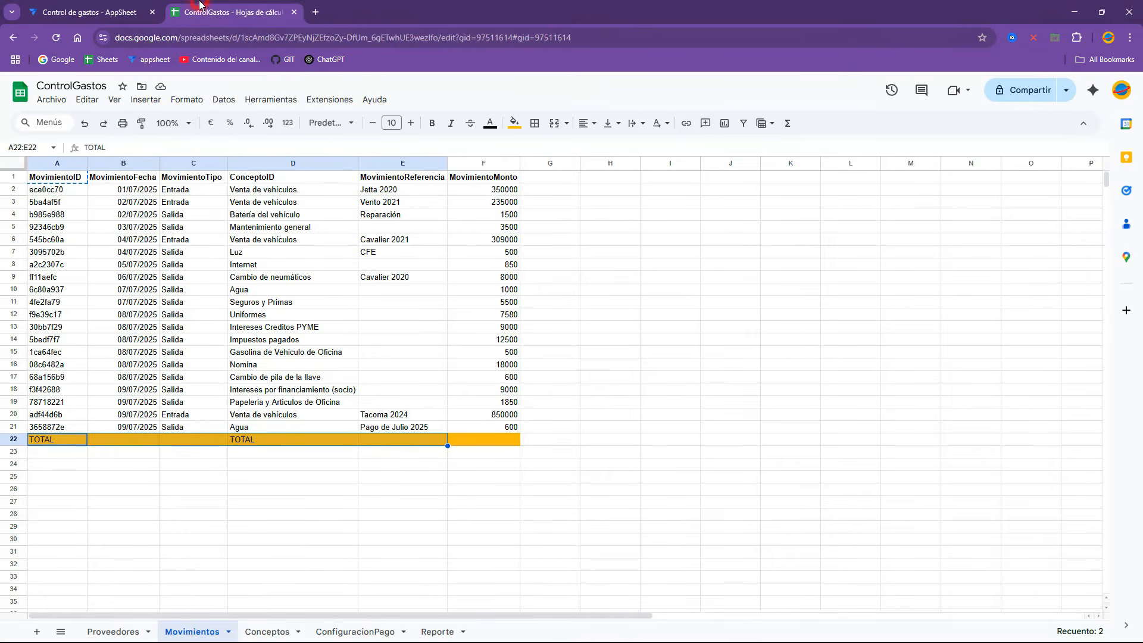
{"action": "left_click", "coordinate": [437, 635]}
{"action": "left_click", "coordinate": [48, 189]}
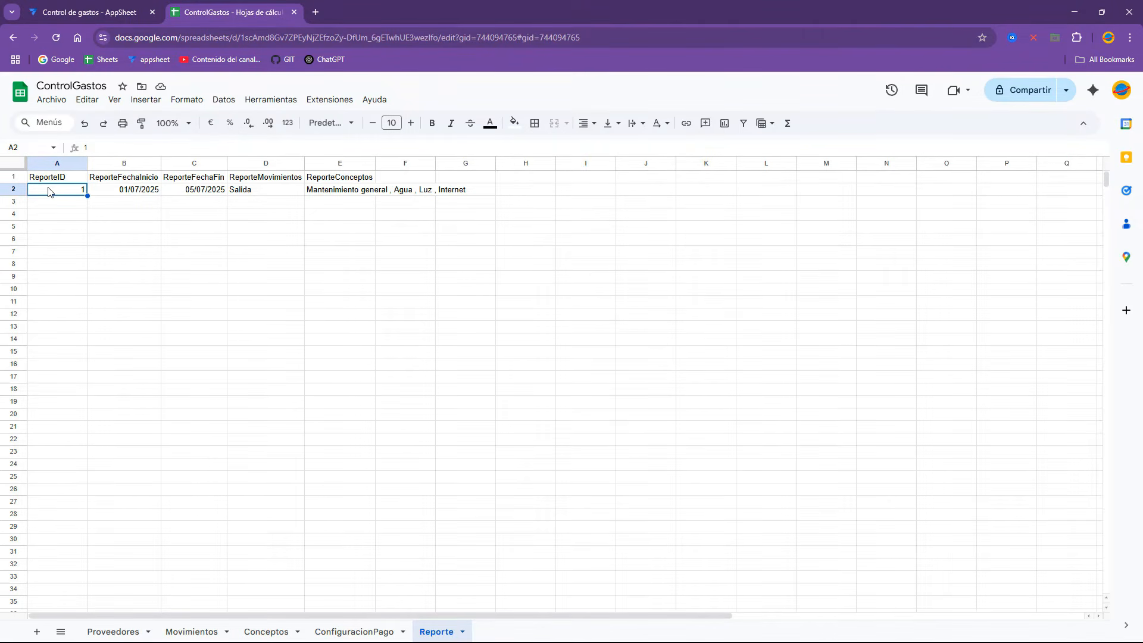
{"action": "double_click", "coordinate": [376, 163]}
{"action": "left_click", "coordinate": [70, 192]}
{"action": "left_click", "coordinate": [108, 6]}
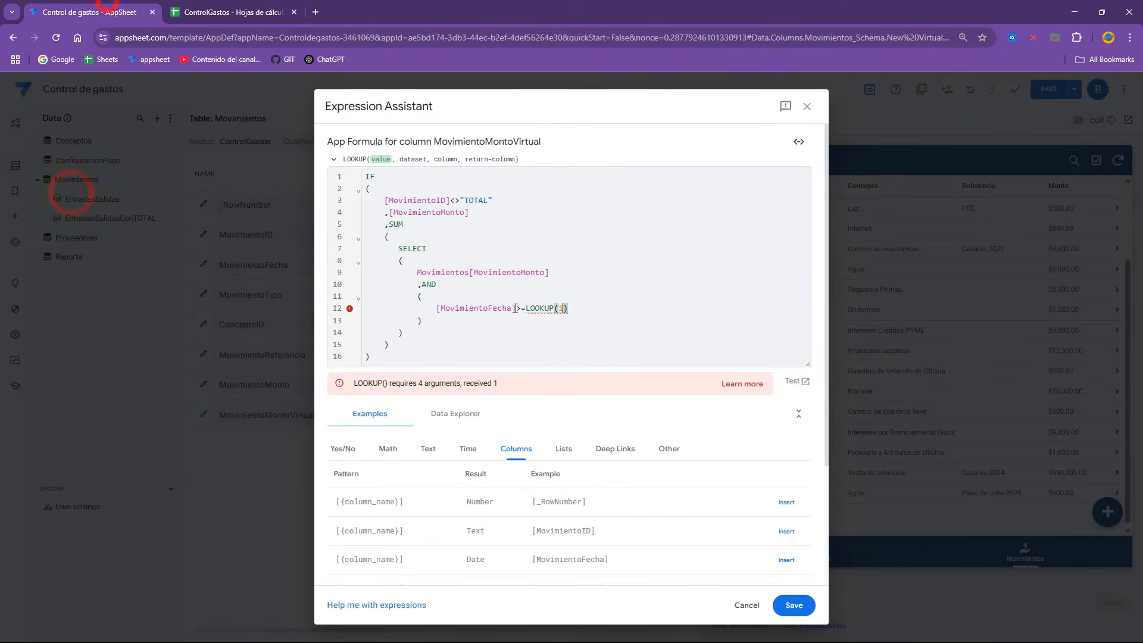
Step: Give the LOOKUP "Reporte" as its dataset and "ReporteID" as its search column
{"action": "type", "text": ","}
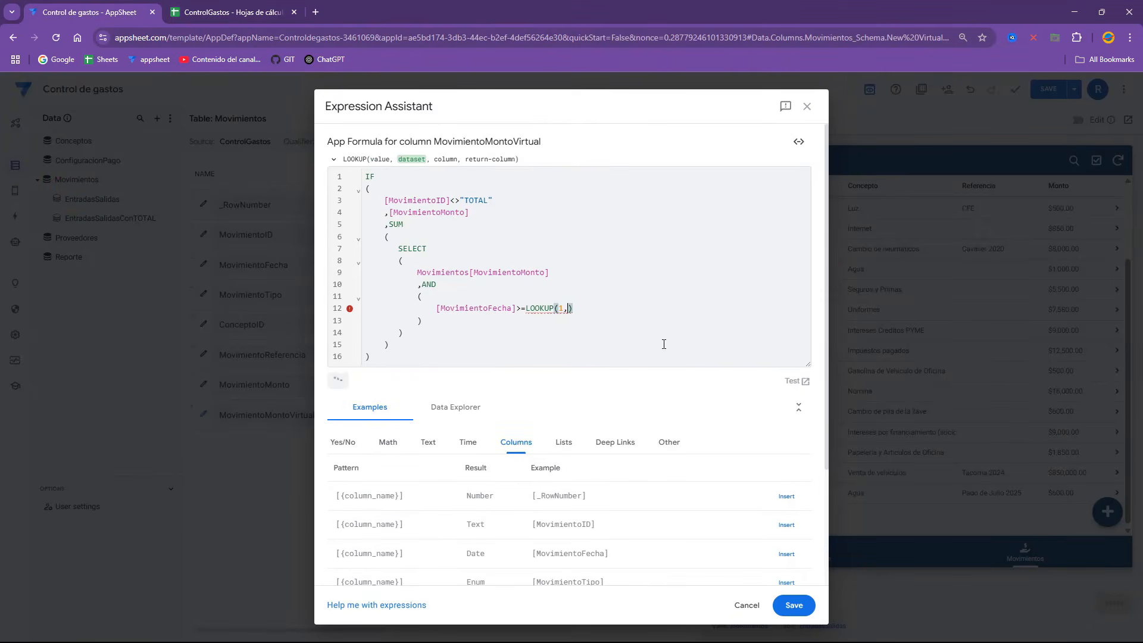
{"action": "type", "text": " \"Repo"}
{"action": "key", "text": "Return"}
{"action": "type", "text": ", \""}
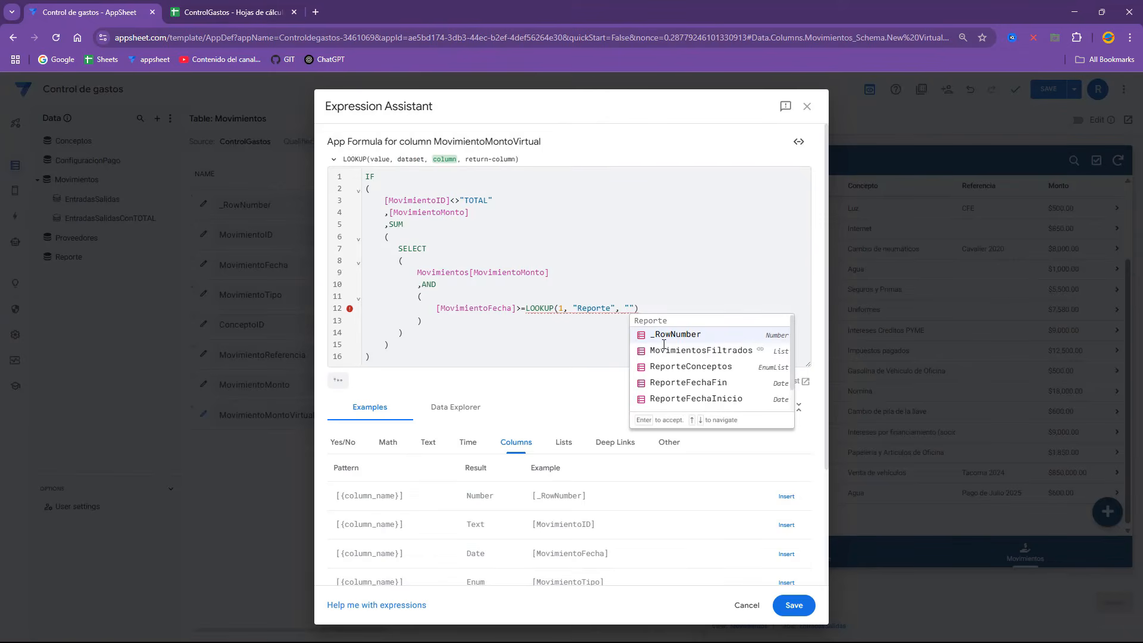
{"action": "type", "text": "Repor"}
{"action": "key", "text": "Down"}
{"action": "key", "text": "Down"}
{"action": "key", "text": "Down"}
{"action": "key", "text": "Return"}
{"action": "type", "text": ", "}
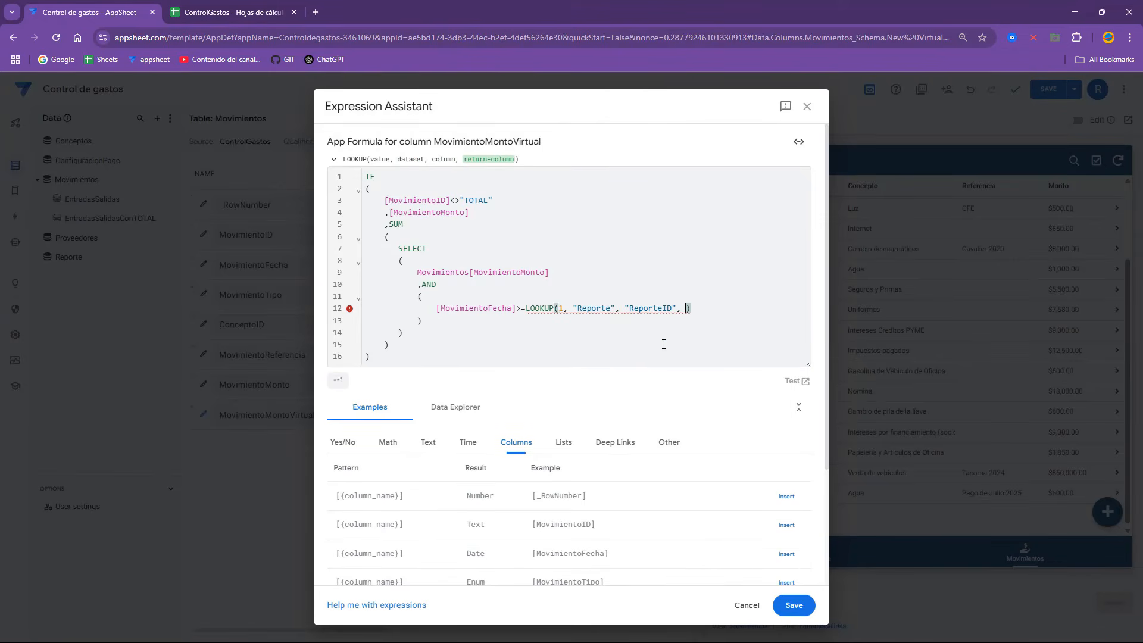
Step: Complete the LOOKUP with "ReporteFechaInicio" as the return column
{"action": "type", "text": "\"Reporte"}
{"action": "key", "text": "Down"}
{"action": "key", "text": "Down"}
{"action": "key", "text": "Return"}
Step: Copy the MovimientoFecha condition and add it on a new line as the second AND condition
{"action": "left_click_drag", "start_coordinate": [437, 307], "coordinate": [796, 307]}
{"action": "key", "text": "ctrl+c"}
{"action": "left_click", "coordinate": [794, 307]}
{"action": "key", "text": "Return"}
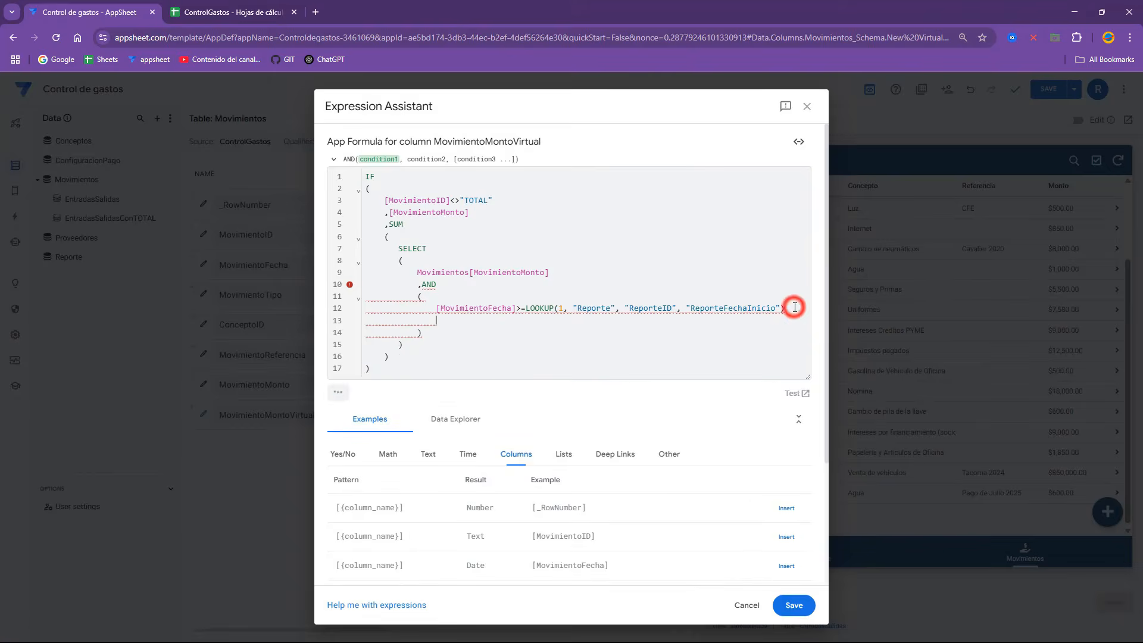
{"action": "type", "text": ","}
{"action": "key", "text": "ctrl+v"}
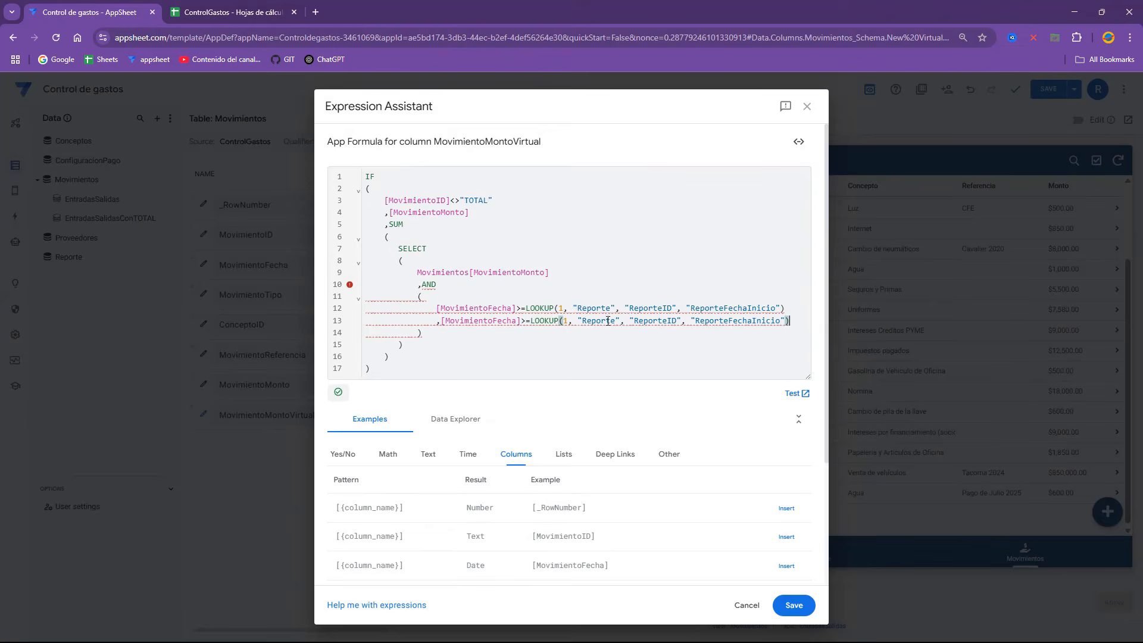
Step: Change the second date condition to use <= and return "ReporteFechaFin" from its LOOKUP
{"action": "left_click", "coordinate": [526, 321]}
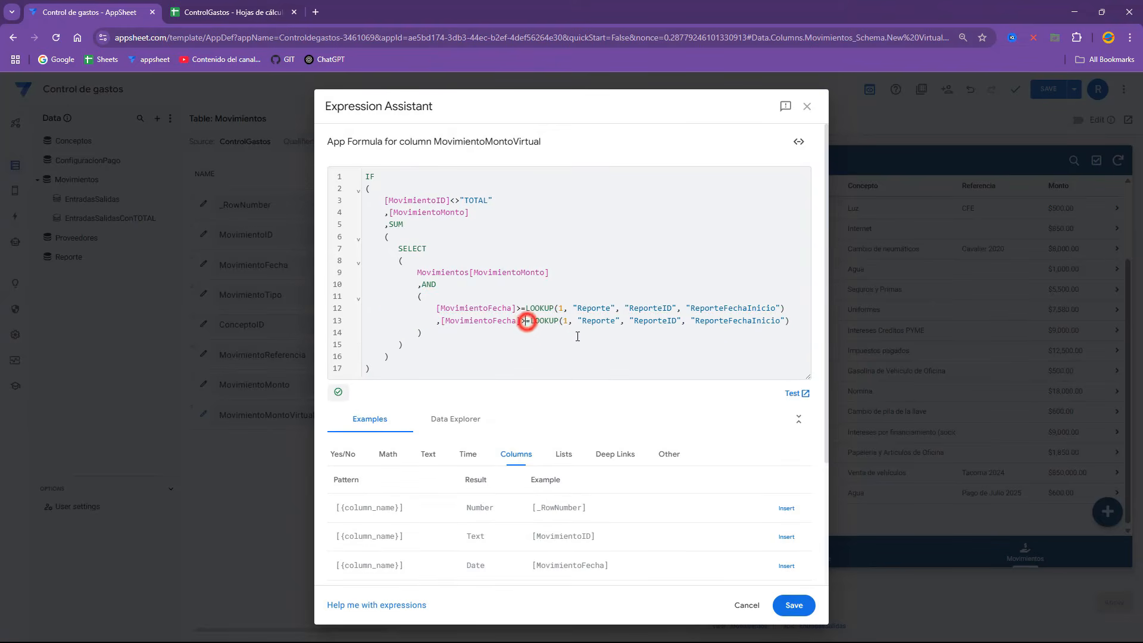
{"action": "key", "text": "BackSpace"}
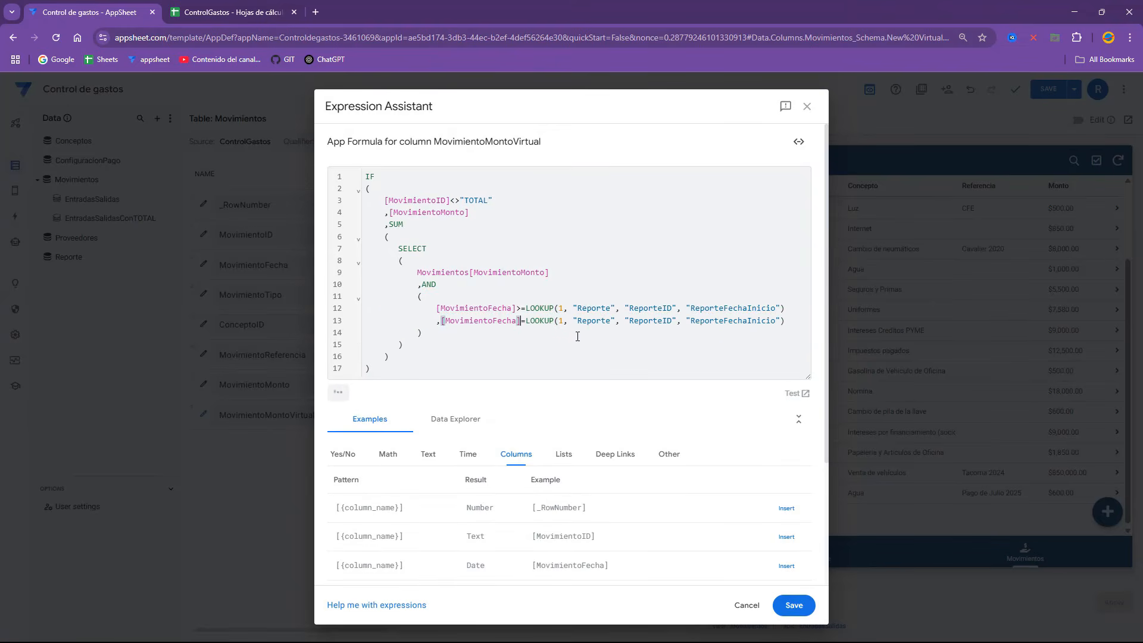
{"action": "type", "text": "<"}
{"action": "left_click", "coordinate": [781, 321]}
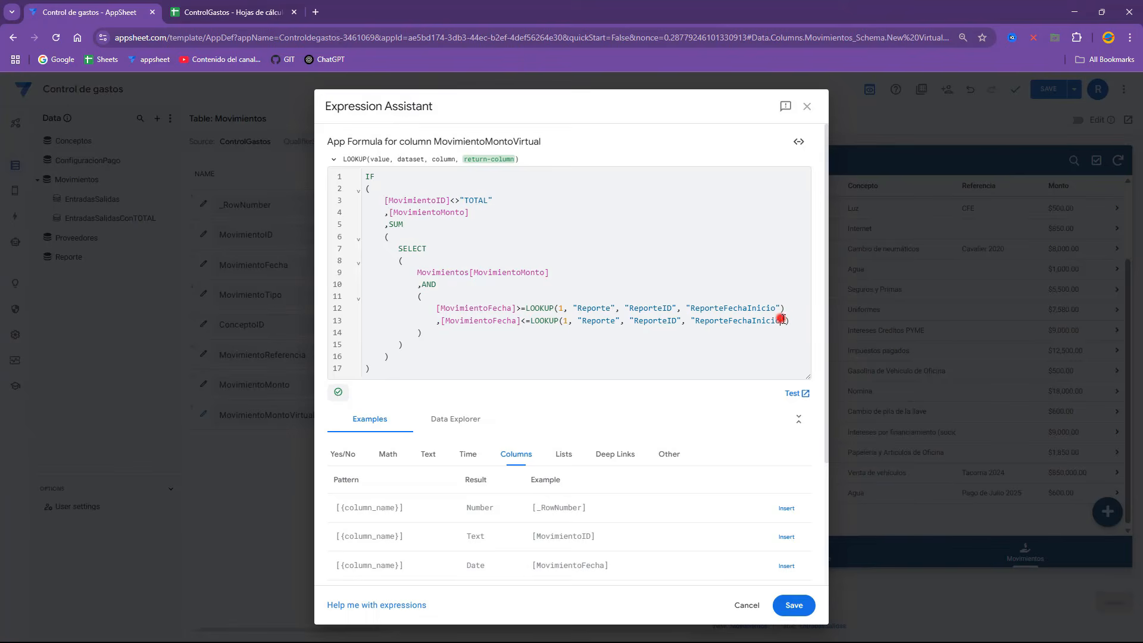
{"action": "key", "text": "BackSpace"}
{"action": "key", "text": "BackSpace"}
{"action": "key", "text": "BackSpace"}
{"action": "key", "text": "BackSpace"}
{"action": "key", "text": "BackSpace"}
{"action": "key", "text": "BackSpace"}
{"action": "type", "text": "Fin"}
{"action": "left_click", "coordinate": [781, 345]}
Step: Begin a third AND condition on a new line with IN and [ConceptoID] as the item to search for
{"action": "left_click", "coordinate": [788, 319]}
{"action": "key", "text": "Return"}
{"action": "type", "text": ","}
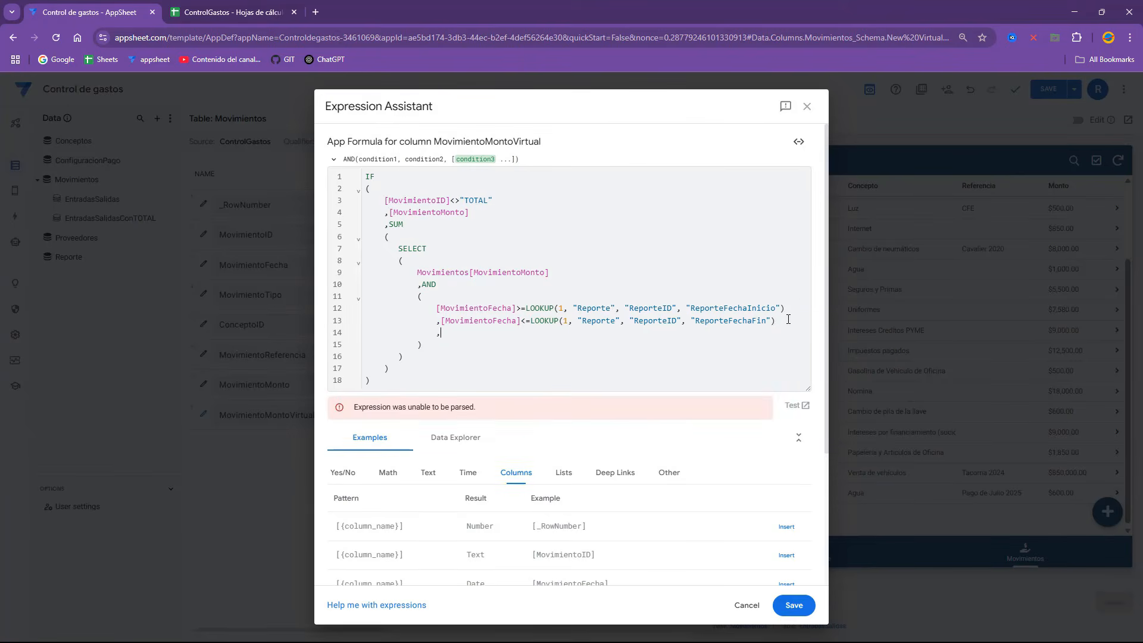
{"action": "type", "text": "["}
{"action": "key", "text": "BackSpace"}
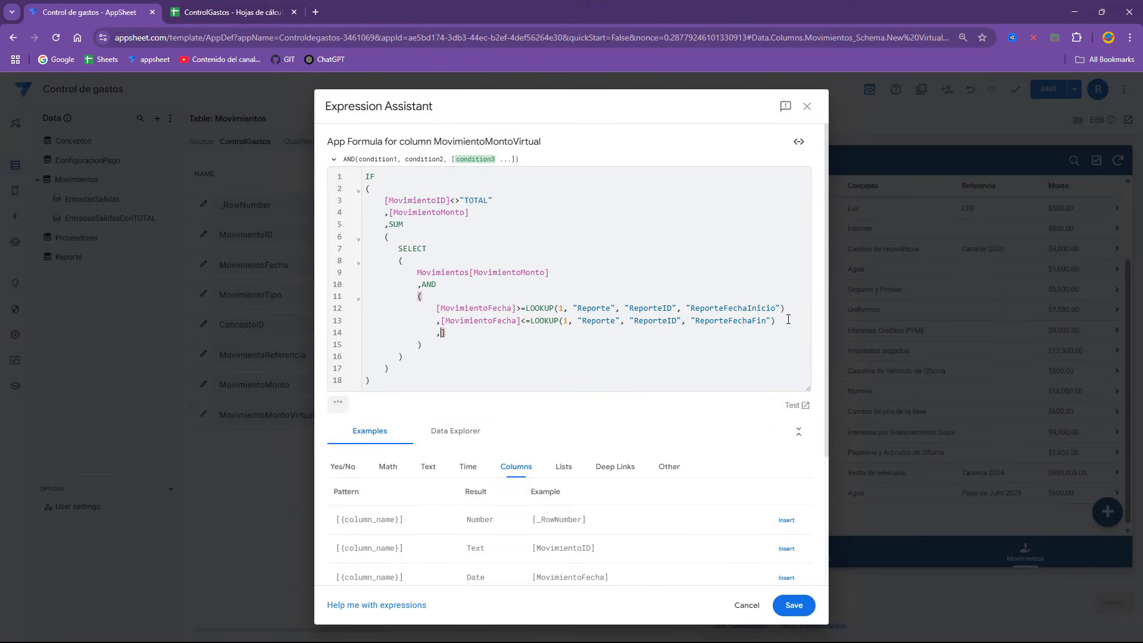
{"action": "type", "text": "IN("}
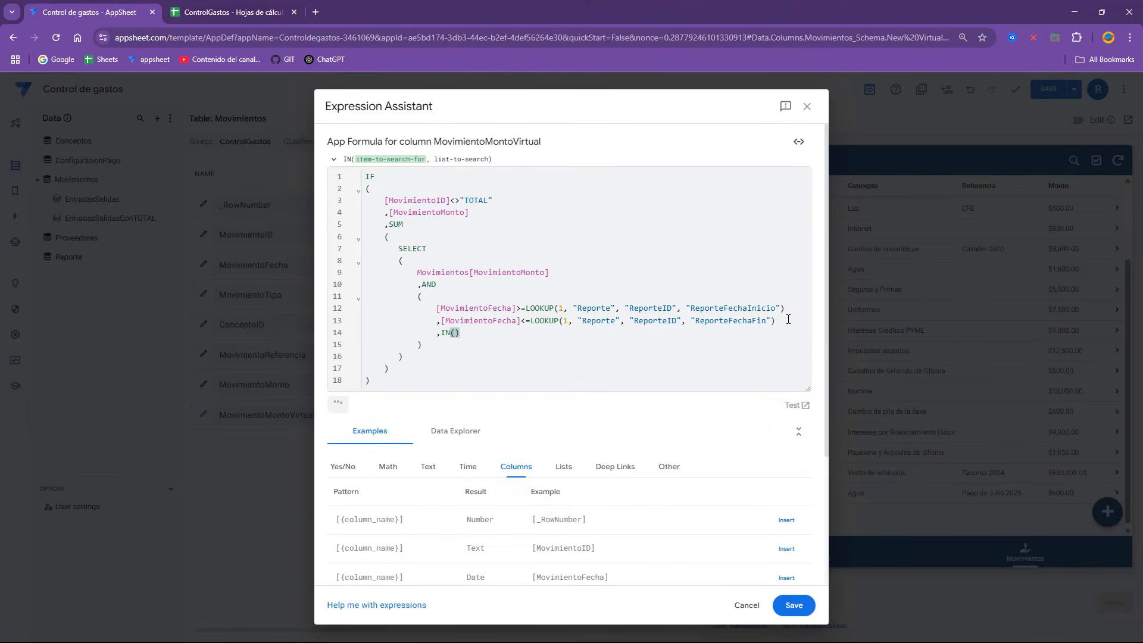
{"action": "type", "text": "[Comnce"}
{"action": "key", "text": "BackSpace"}
{"action": "key", "text": "BackSpace"}
{"action": "key", "text": "BackSpace"}
{"action": "key", "text": "BackSpace"}
{"action": "type", "text": "nce"}
{"action": "key", "text": "Return"}
{"action": "type", "text": ","}
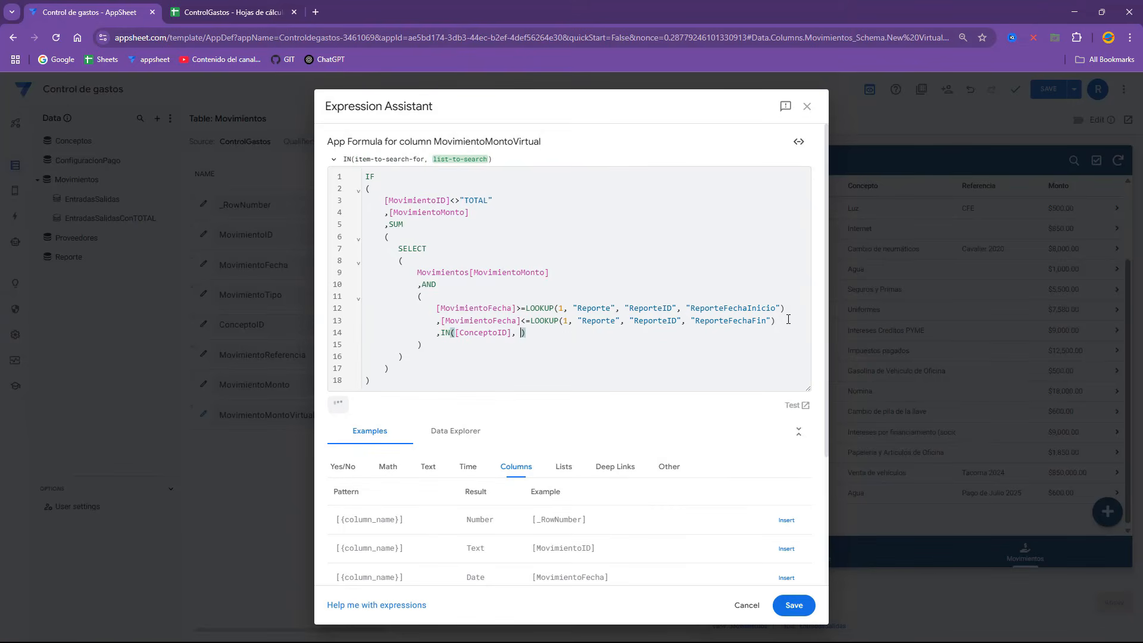
Step: Use a copy of the "ReporteFechaFin" LOOKUP as IN's list, changing its return column to "ReporteConceptos"
{"action": "left_click_drag", "start_coordinate": [777, 320], "coordinate": [529, 322]}
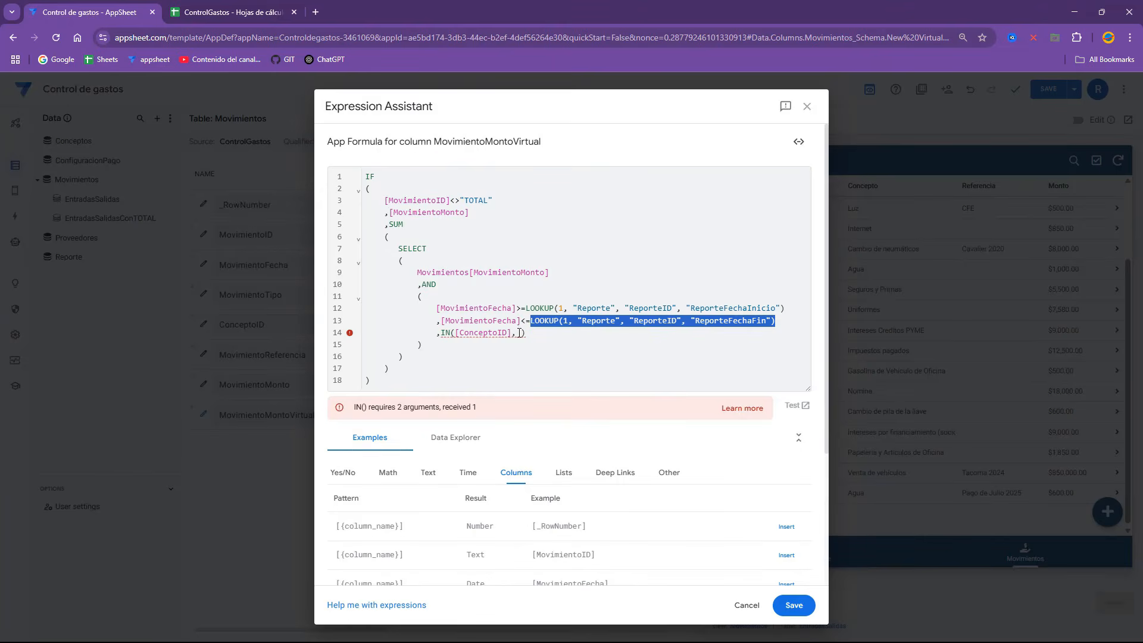
{"action": "key", "text": "ctrl+c"}
{"action": "left_click", "coordinate": [520, 333]}
{"action": "key", "text": "ctrl+v"}
{"action": "double_click", "coordinate": [710, 332]}
{"action": "type", "text": "Reporte"}
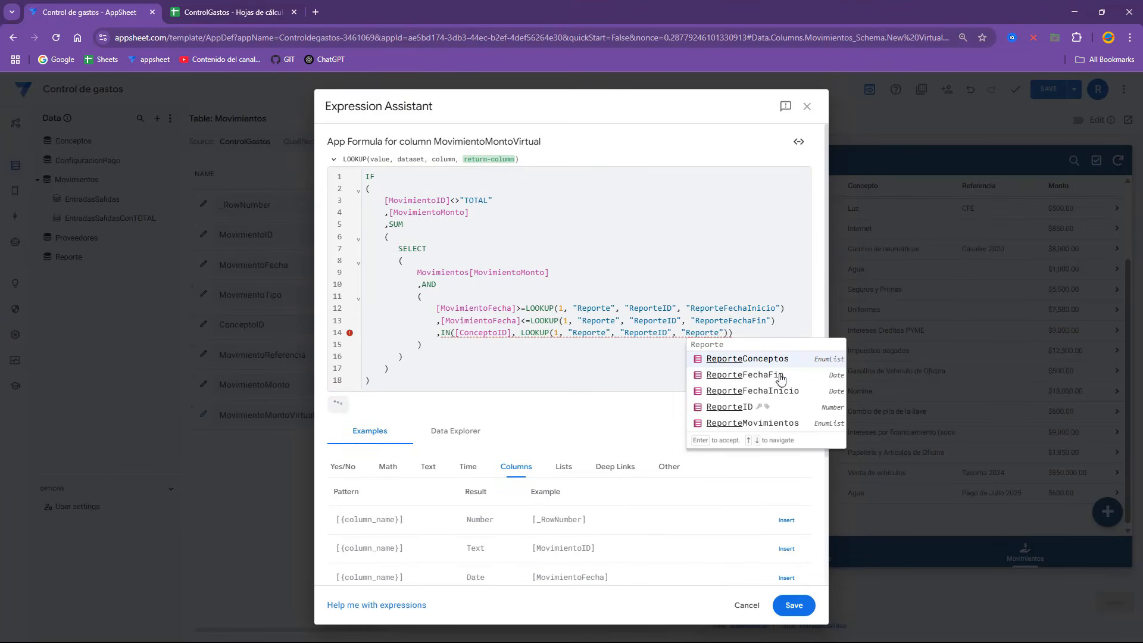
{"action": "left_click", "coordinate": [773, 359]}
Step: Check the ReporteConceptos value in the ControlGastos spreadsheet's Reporte sheet and return to the AppSheet formula
{"action": "left_click", "coordinate": [261, 11]}
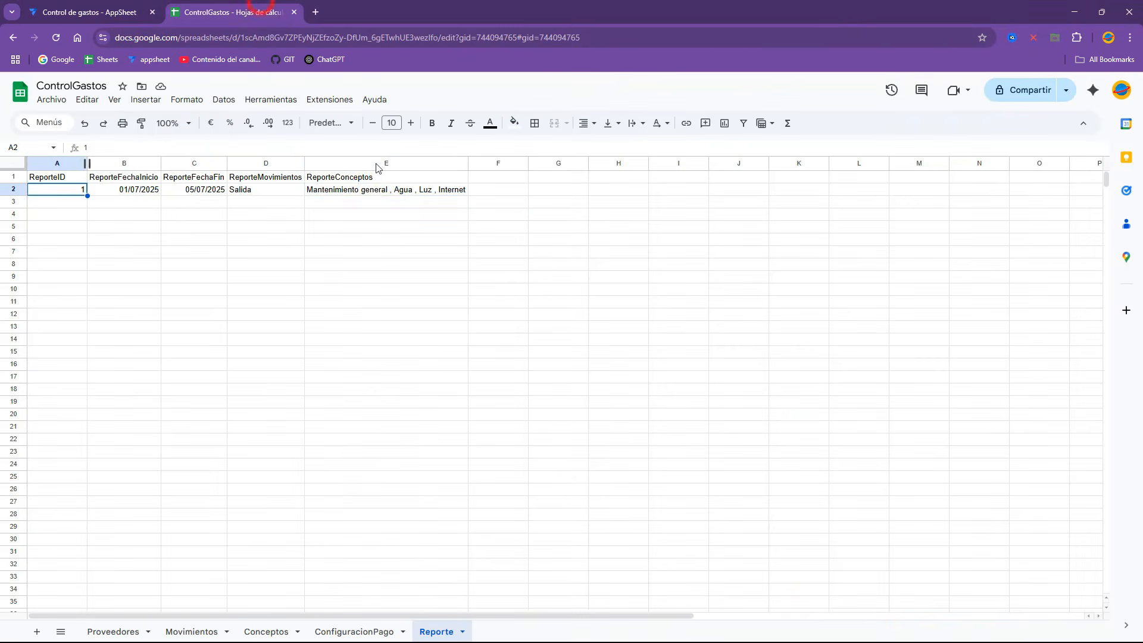
{"action": "left_click", "coordinate": [365, 189]}
{"action": "left_click", "coordinate": [140, 12]}
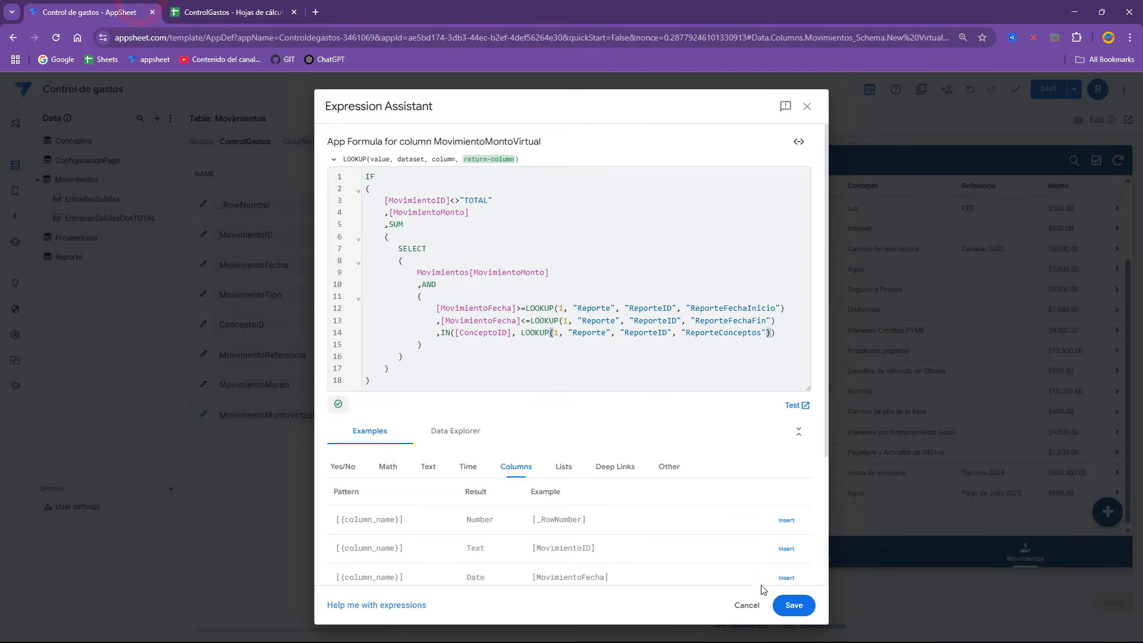
Step: Save the app formula, set MovimientoMontoVirtual's display name to Monto and finish editing the column
{"action": "left_click", "coordinate": [793, 605]}
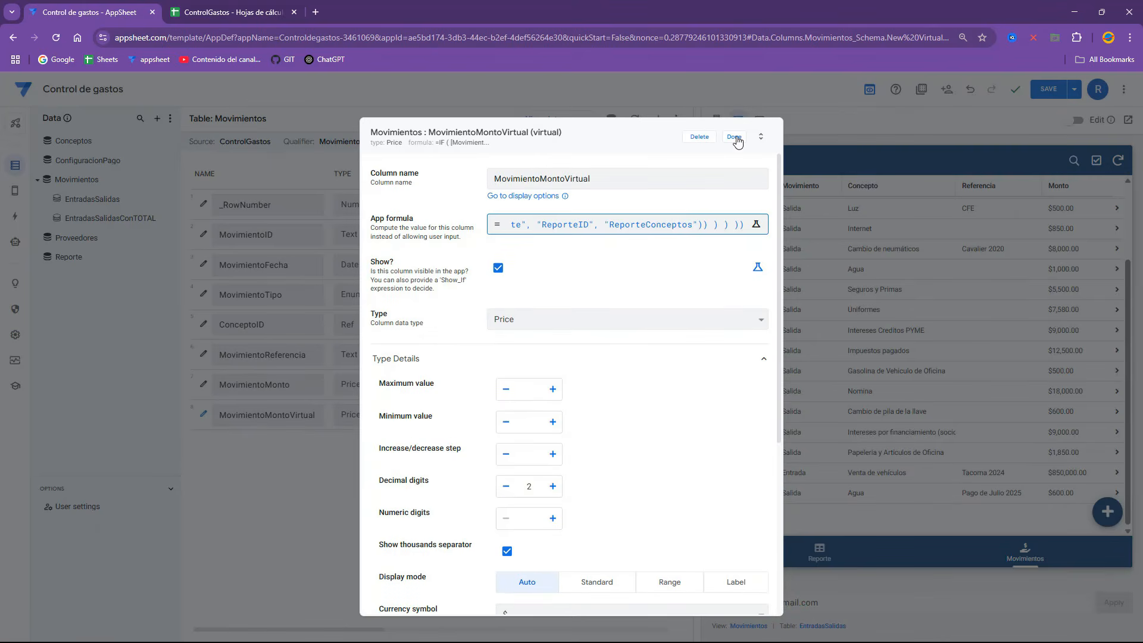
{"action": "scroll", "coordinate": [523, 472], "scroll_direction": "down", "scroll_amount": 5}
{"action": "left_click", "coordinate": [528, 493]}
{"action": "type", "text": "Monto"}
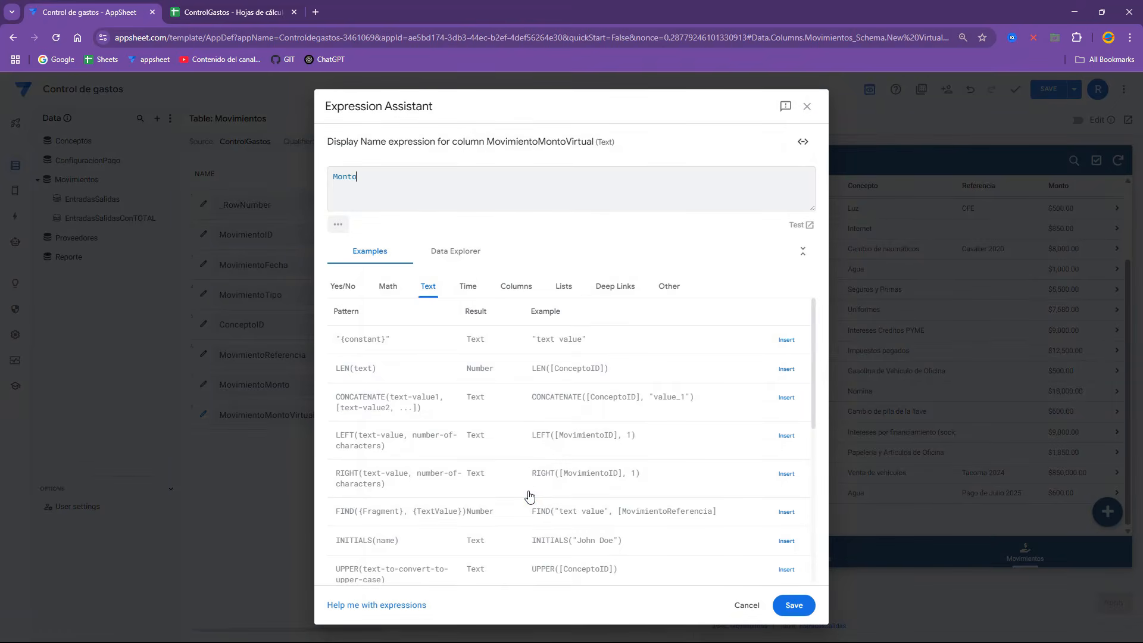
{"action": "left_click", "coordinate": [794, 604]}
{"action": "left_click", "coordinate": [733, 136]}
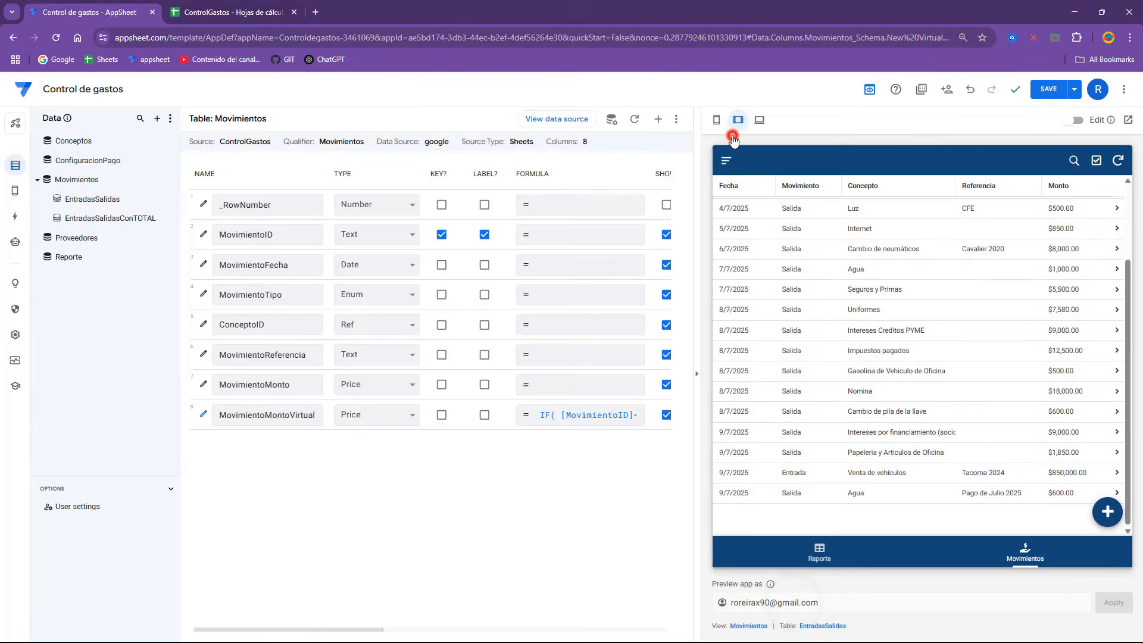
Step: Save the app and check the TOTAL row of the Reporte view in the tablet preview
{"action": "left_click", "coordinate": [1048, 91]}
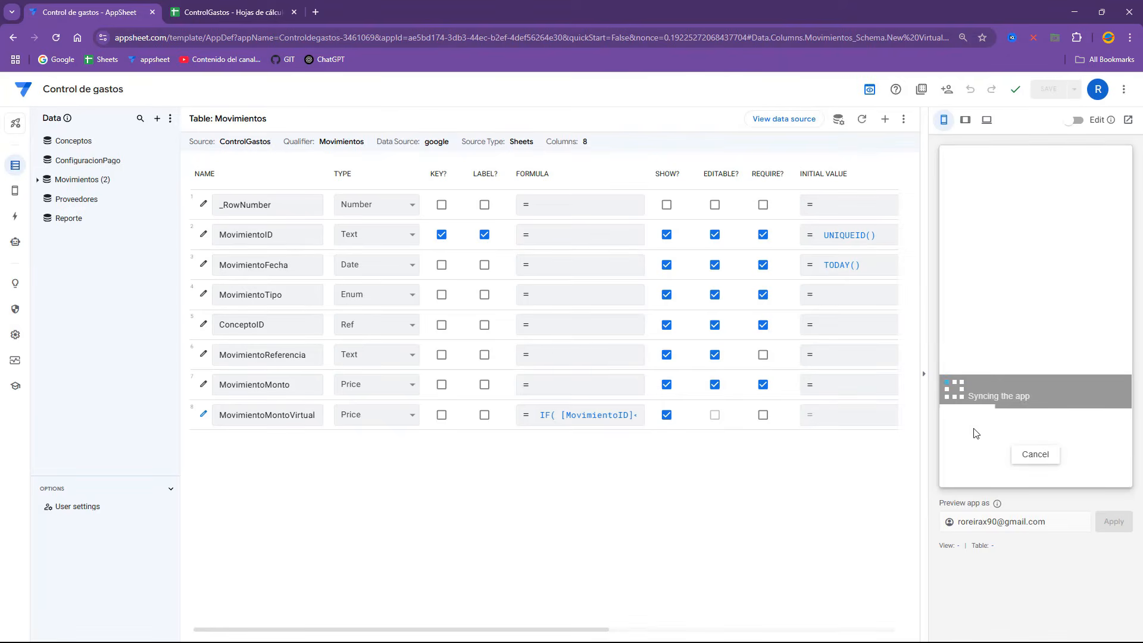
{"action": "left_click", "coordinate": [966, 120]}
{"action": "left_click", "coordinate": [817, 547]}
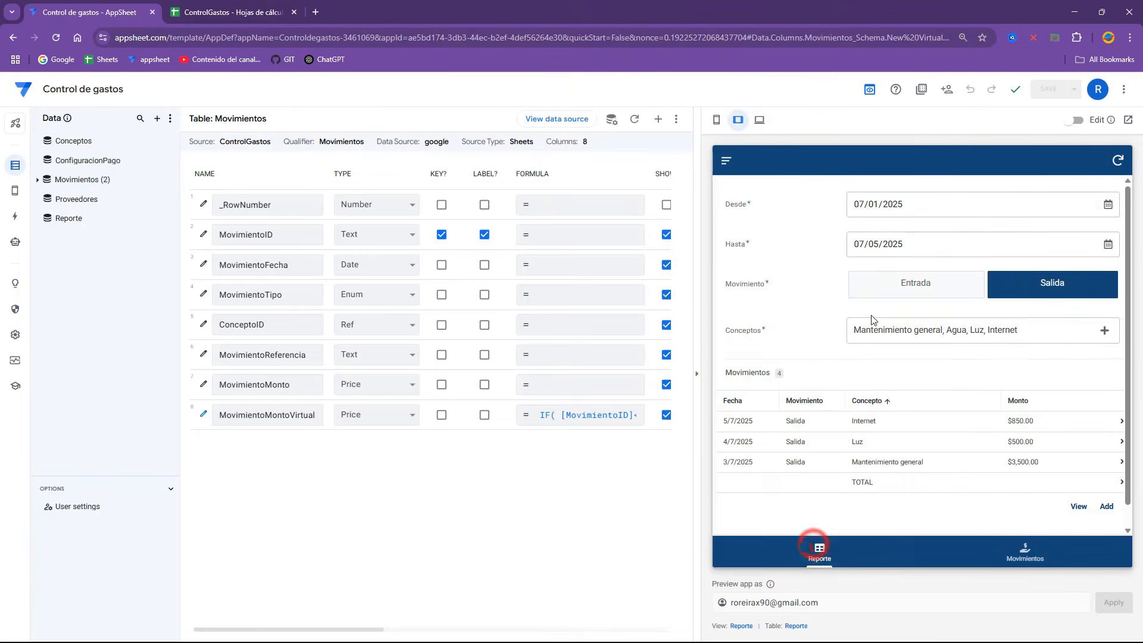
{"action": "scroll", "coordinate": [1067, 452], "scroll_direction": "down", "scroll_amount": 1}
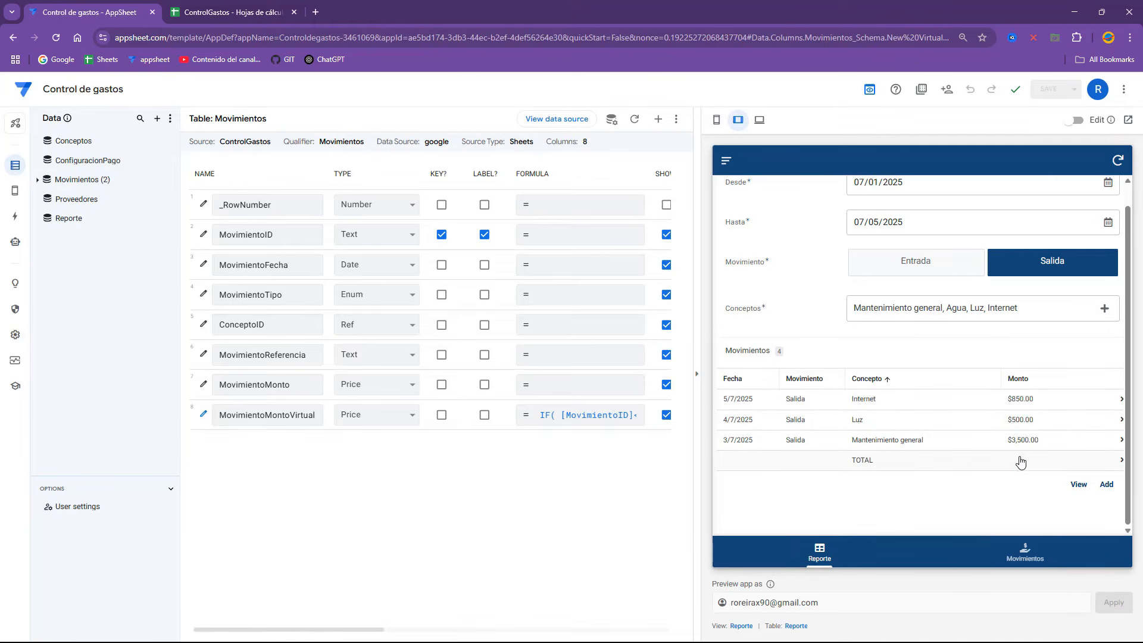
Step: Open the EntradasSalidasConTOTAL view from the report's Movimientos list and bring up its settings
{"action": "left_click", "coordinate": [733, 629]}
{"action": "scroll", "coordinate": [450, 384], "scroll_direction": "down", "scroll_amount": 10}
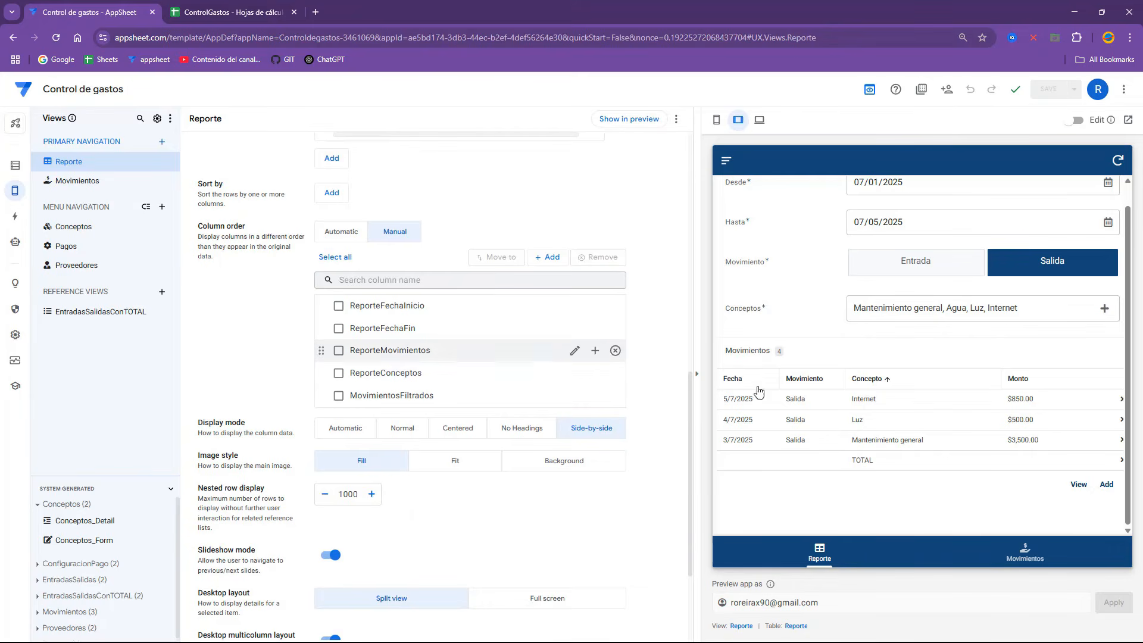
{"action": "left_click", "coordinate": [1069, 484]}
{"action": "left_click", "coordinate": [768, 624]}
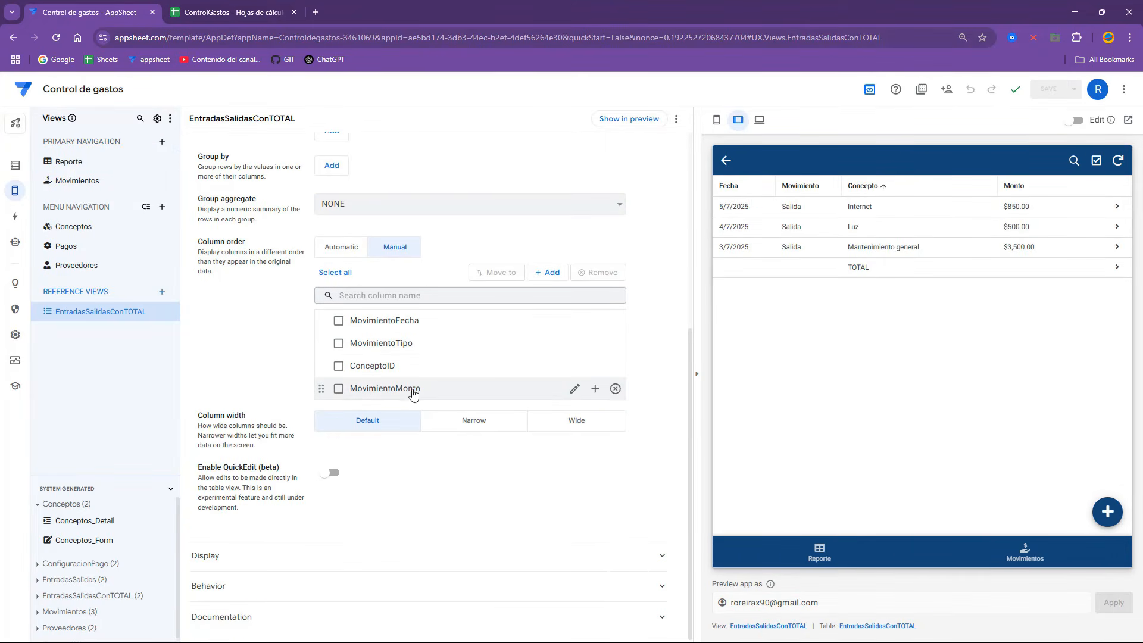
Step: Examine the MovimientoMonto column in the spreadsheet's Movimientos sheet and return to the AppSheet view settings
{"action": "left_click", "coordinate": [209, 4]}
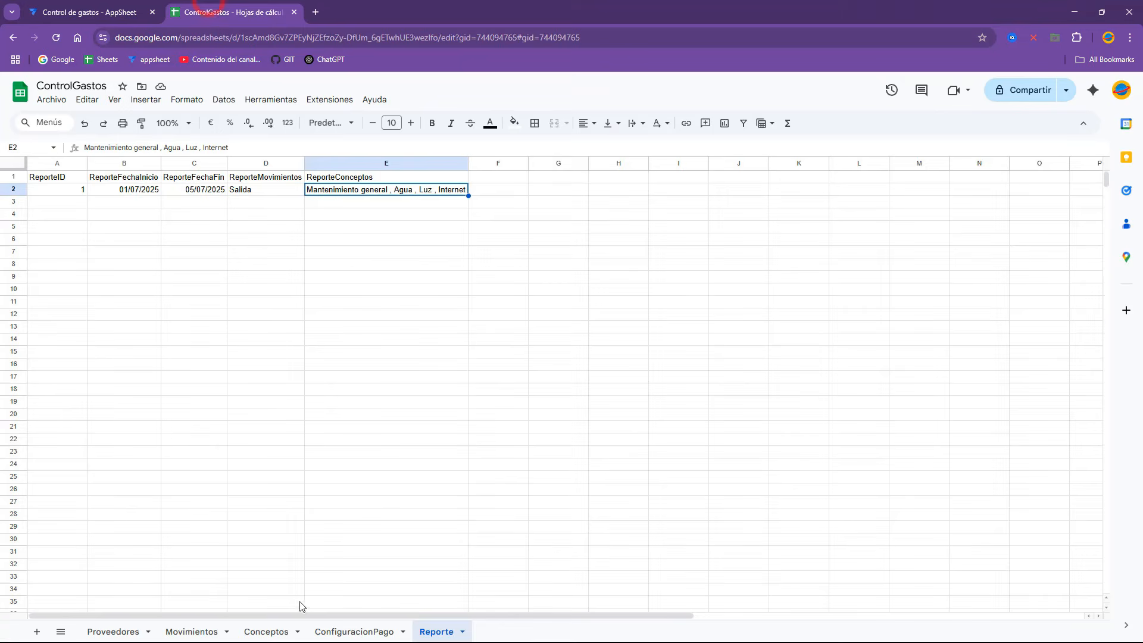
{"action": "left_click", "coordinate": [212, 631]}
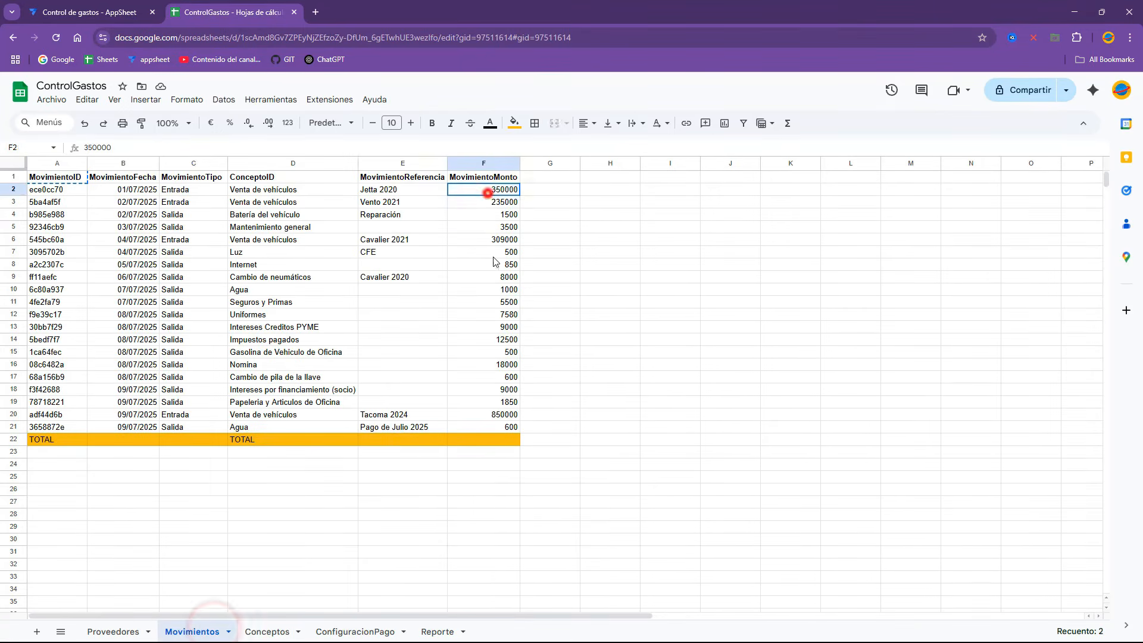
{"action": "left_click_drag", "start_coordinate": [493, 262], "coordinate": [484, 425]}
{"action": "left_click", "coordinate": [125, 12]}
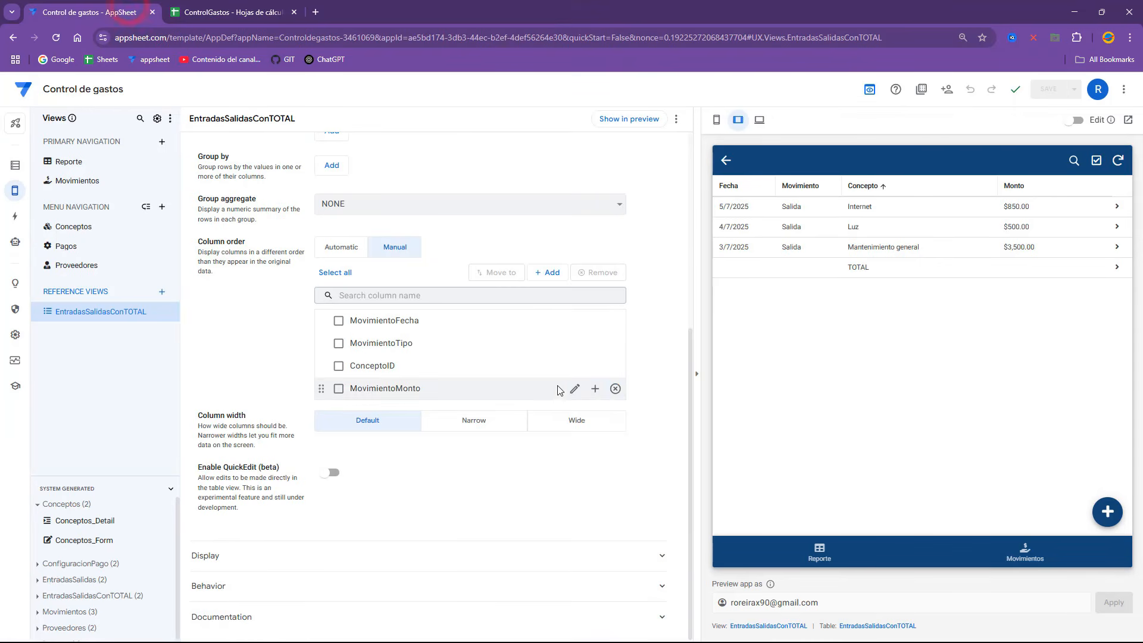
Step: Replace MovimientoMonto with MovimientoMontoVirtual in the EntradasSalidasConTOTAL view's column order
{"action": "left_click", "coordinate": [615, 389]}
{"action": "left_click", "coordinate": [547, 294]}
{"action": "left_click", "coordinate": [595, 410]}
{"action": "left_click", "coordinate": [619, 438]}
Step: Check the TOTAL row's amount in the Reporte preview and save the app
{"action": "left_click", "coordinate": [819, 552]}
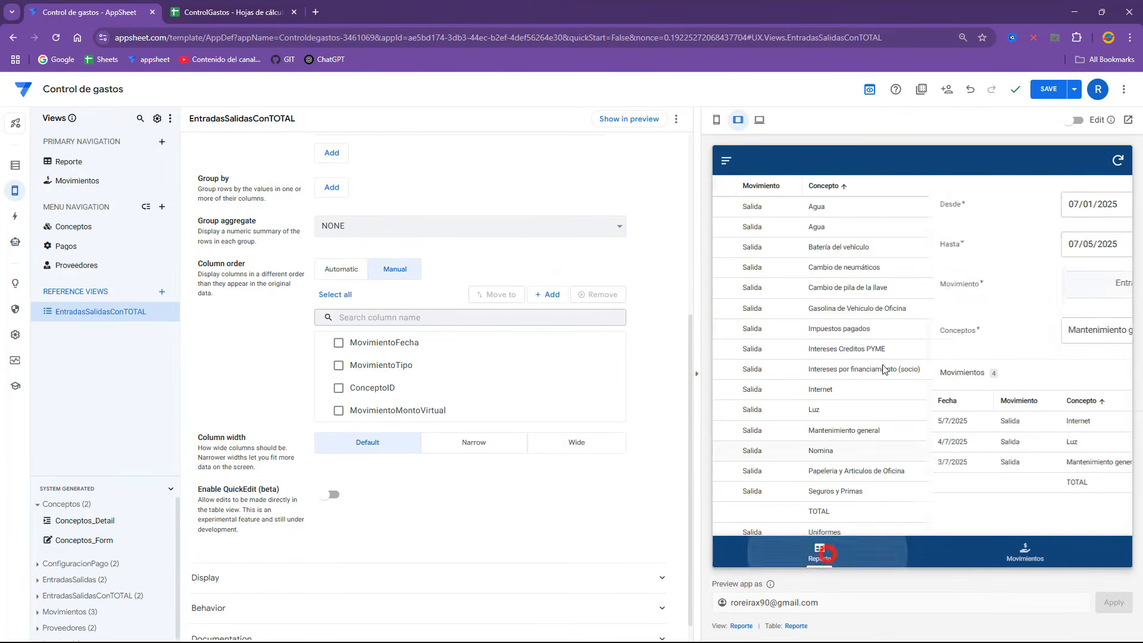
{"action": "scroll", "coordinate": [985, 472], "scroll_direction": "down", "scroll_amount": 1}
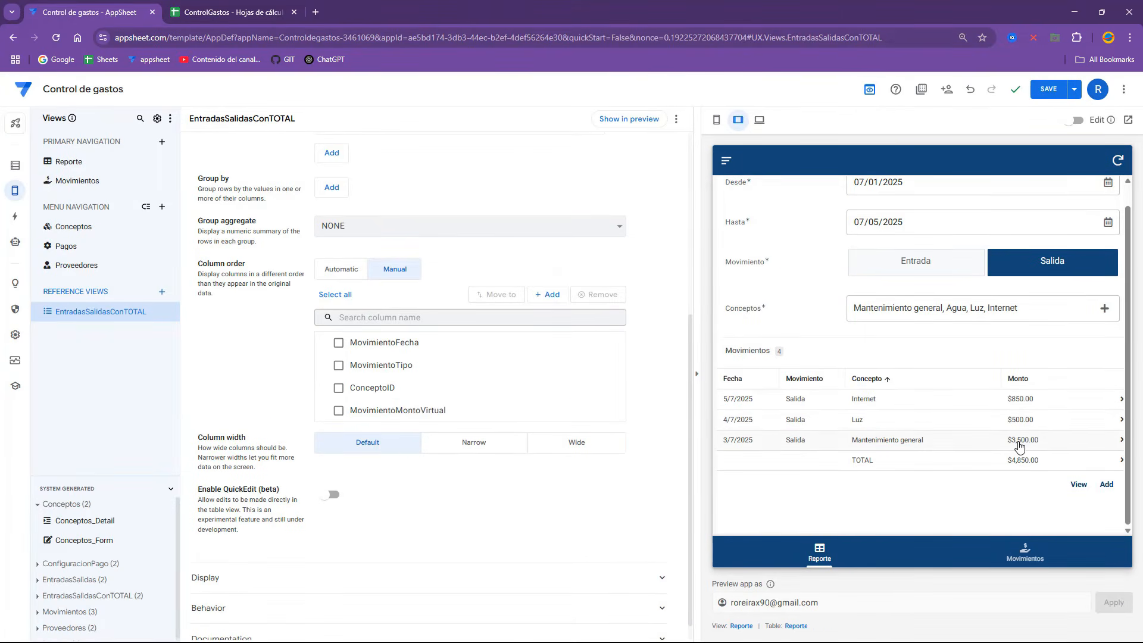
{"action": "left_click", "coordinate": [1055, 93]}
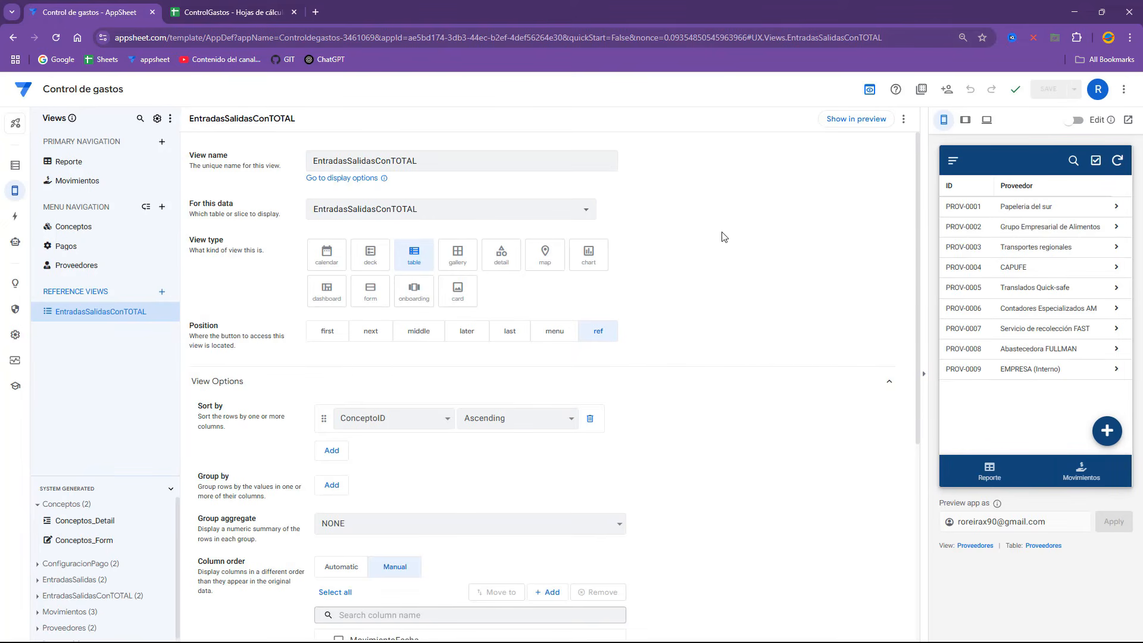
Step: Show the Reporte view again in the tablet-size preview to inspect the TOTAL row
{"action": "left_click", "coordinate": [964, 121]}
{"action": "left_click", "coordinate": [720, 118]}
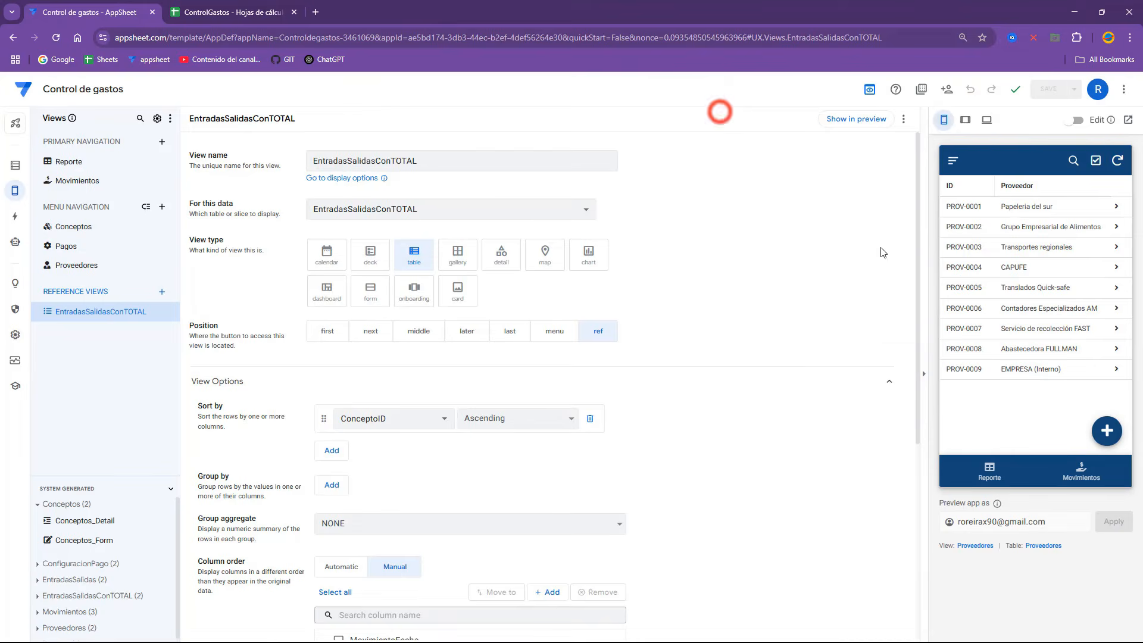
{"action": "left_click", "coordinate": [989, 470]}
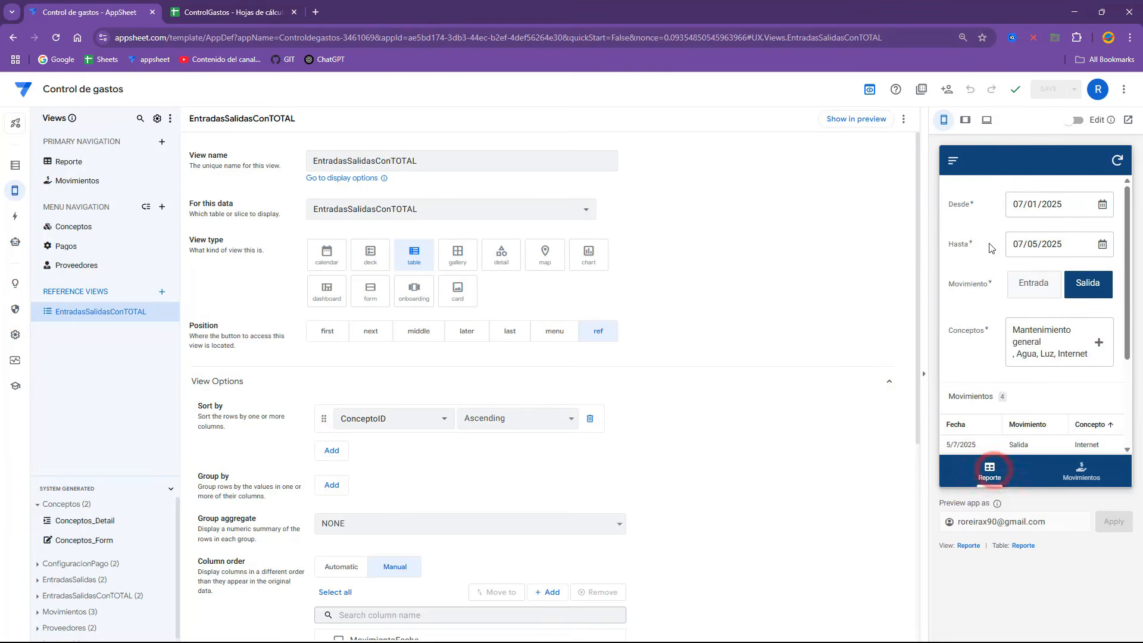
{"action": "left_click", "coordinate": [965, 121]}
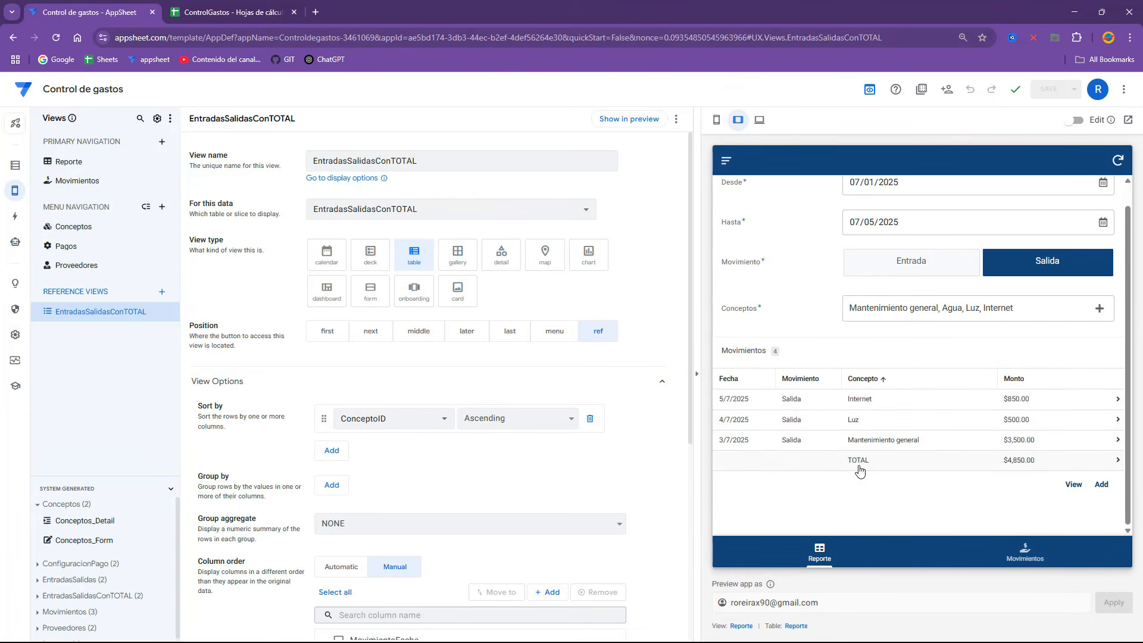
Step: Create a new format rule named FORMATOTotal that applies to the Movimientos table
{"action": "mouse_move", "coordinate": [15, 190]}
{"action": "left_click", "coordinate": [54, 205]}
{"action": "left_click", "coordinate": [156, 118]}
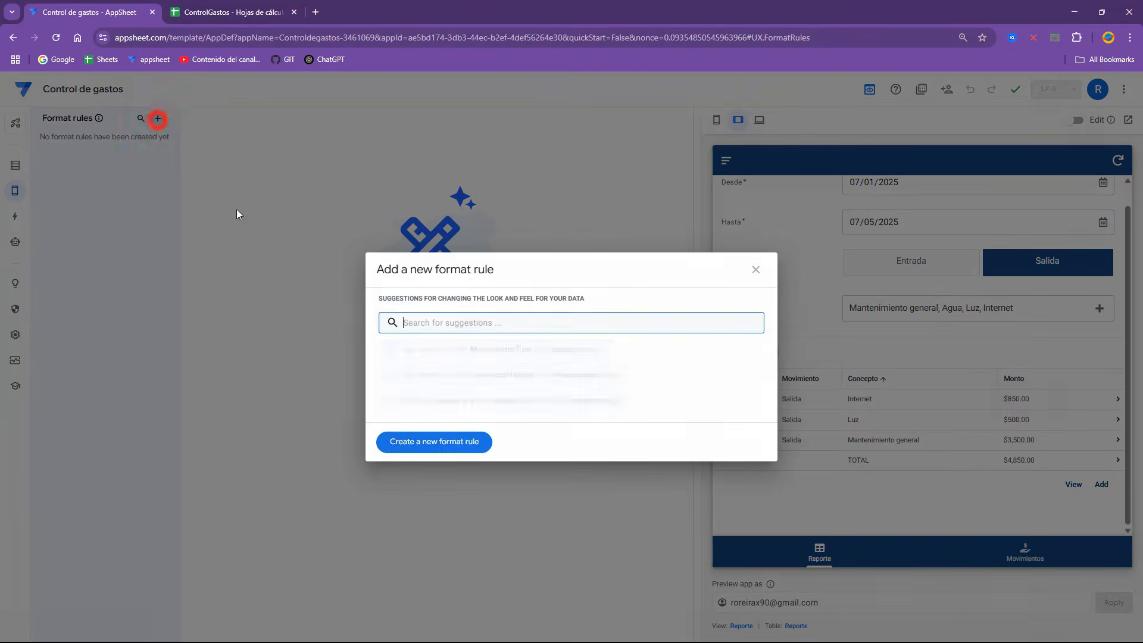
{"action": "left_click", "coordinate": [458, 440]}
{"action": "triple_click", "coordinate": [399, 165]}
{"action": "type", "text": "Format"}
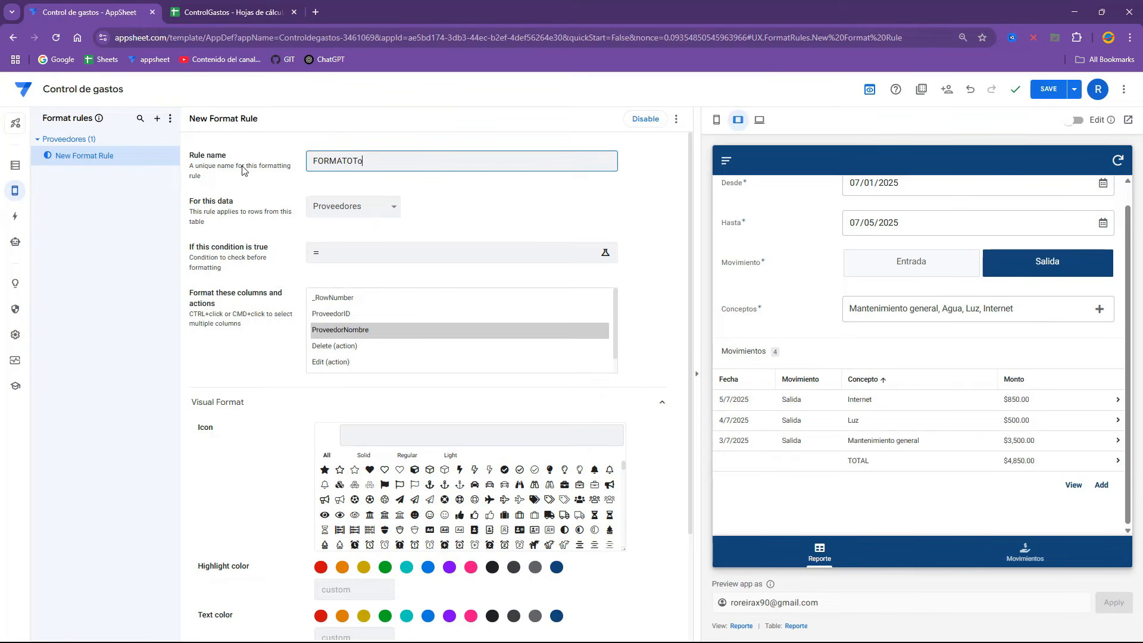
{"action": "left_click", "coordinate": [337, 207]}
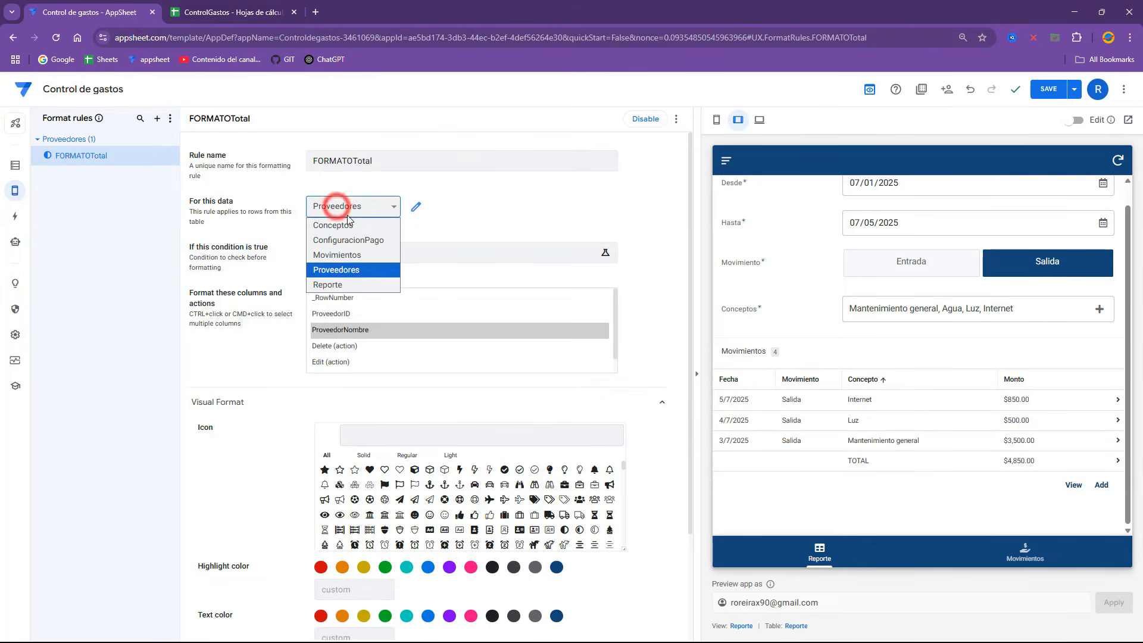
{"action": "left_click", "coordinate": [360, 257]}
Step: Set the FORMATOTotal rule's condition to [MovimientoID]="TOTAL"
{"action": "left_click", "coordinate": [360, 258]}
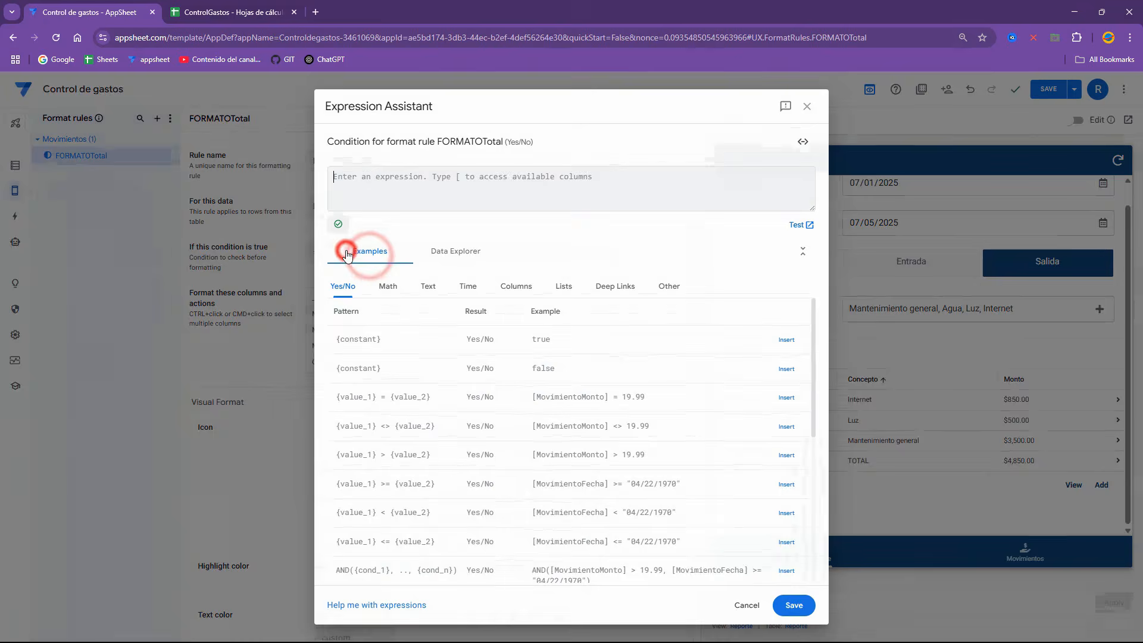
{"action": "type", "text": "[Movi"}
{"action": "key", "text": "Down"}
{"action": "key", "text": "Return"}
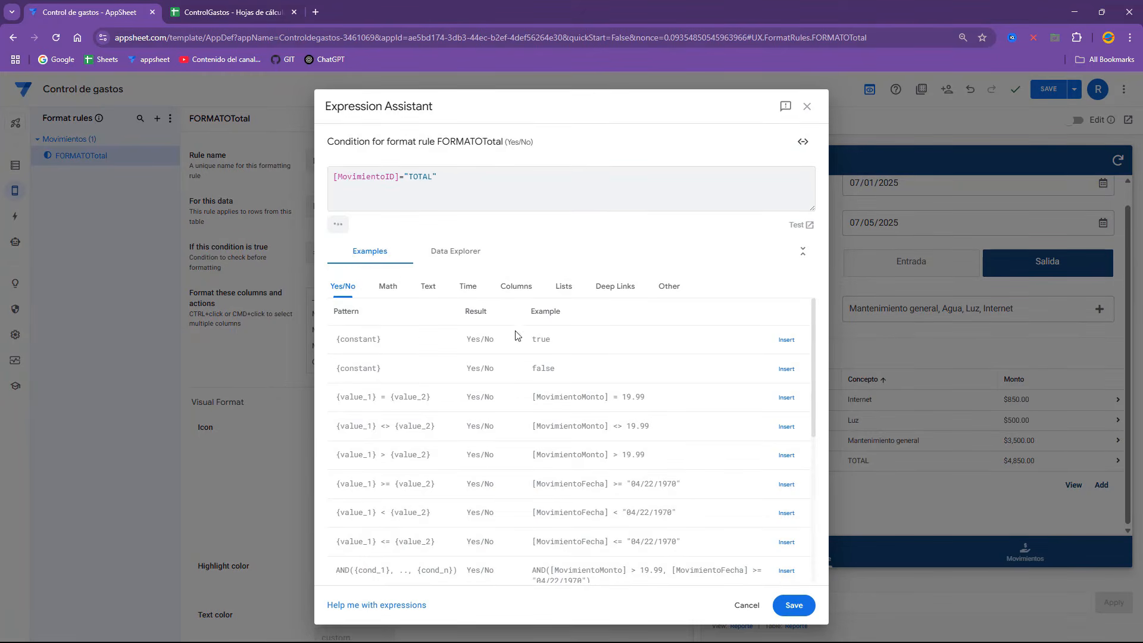
{"action": "left_click", "coordinate": [791, 604]}
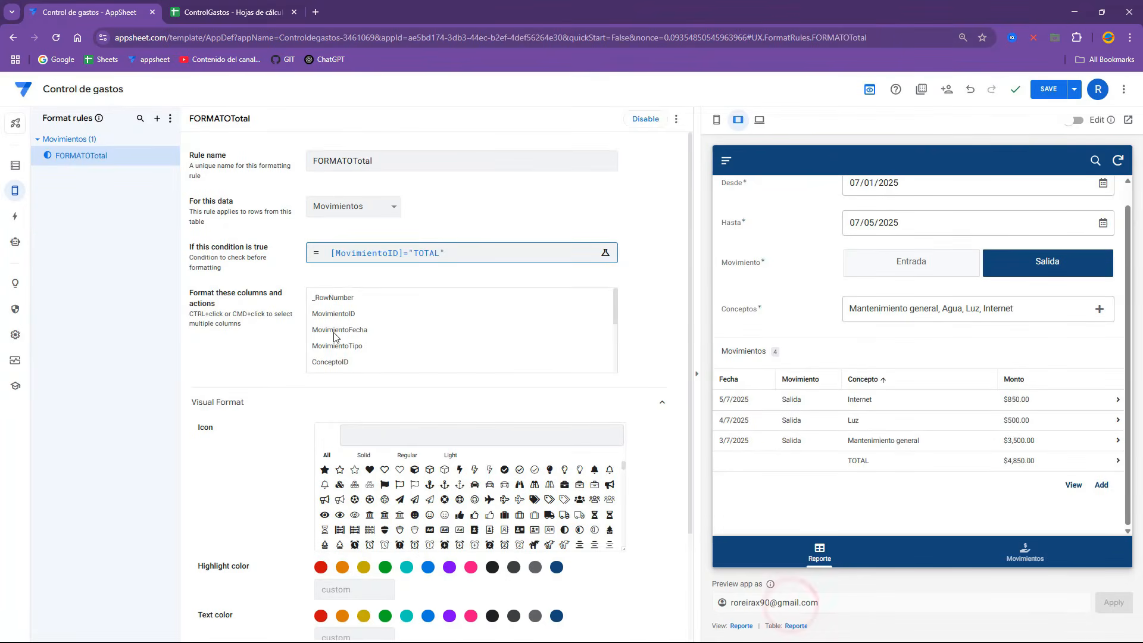
Step: Apply the FORMATOTotal rule to the ConceptoID column and set its custom text color to #134679
{"action": "left_click", "coordinate": [347, 365]}
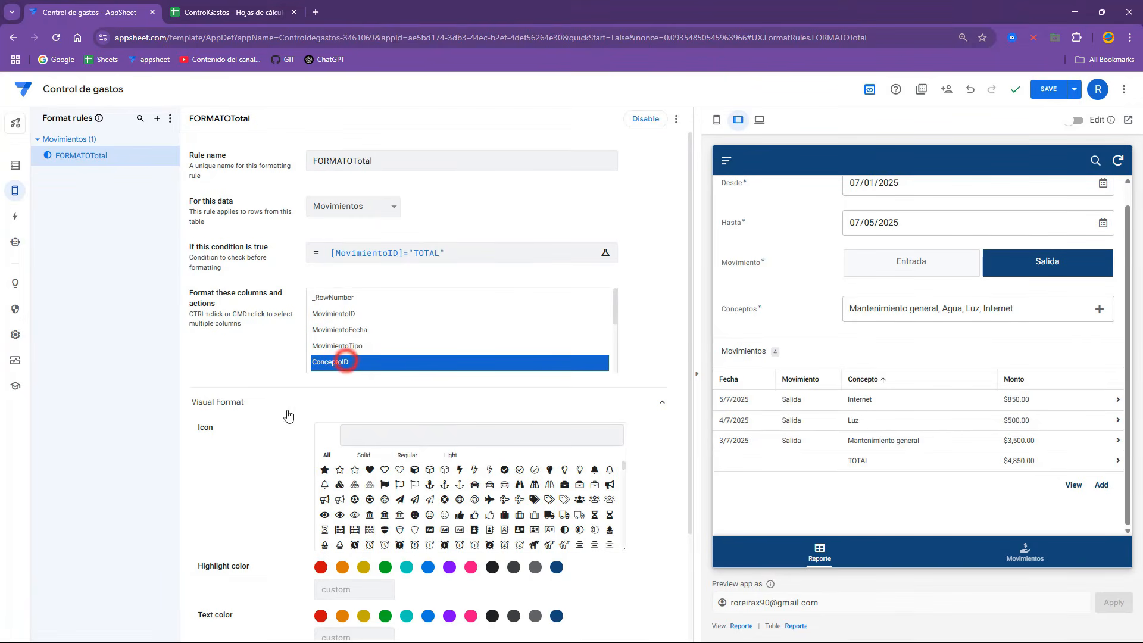
{"action": "left_click", "coordinate": [794, 163]}
{"action": "left_click", "coordinate": [688, 290]}
{"action": "left_click", "coordinate": [693, 218]}
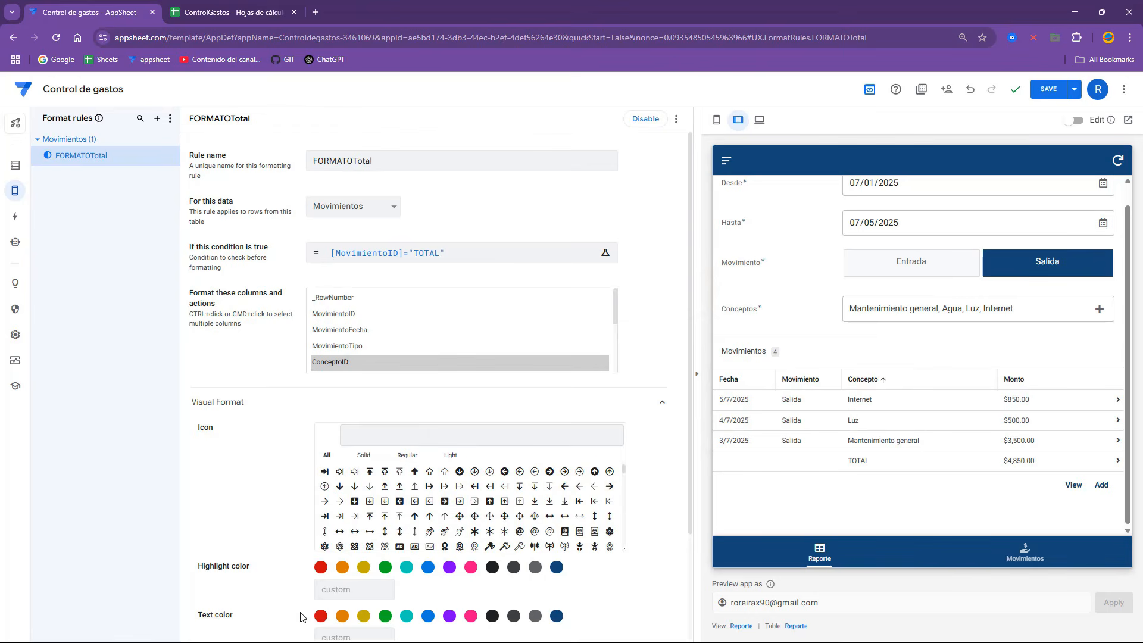
{"action": "scroll", "coordinate": [277, 592], "scroll_direction": "down", "scroll_amount": 1}
{"action": "left_click", "coordinate": [322, 579]}
{"action": "key", "text": "ctrl+v"}
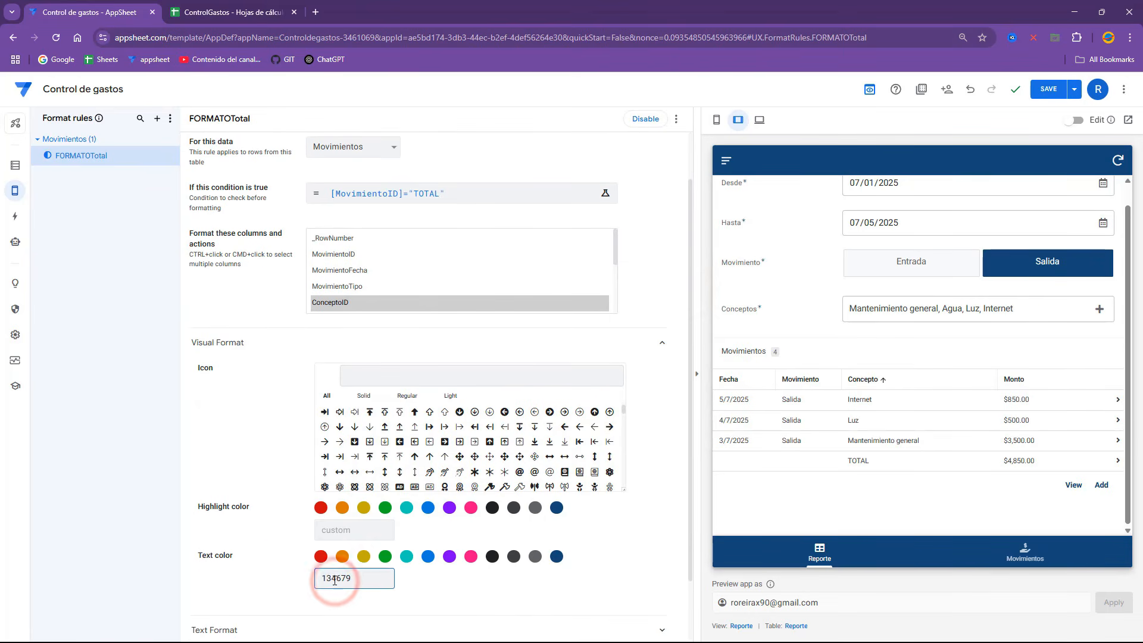
{"action": "type", "text": "#"}
{"action": "left_click", "coordinate": [255, 548]}
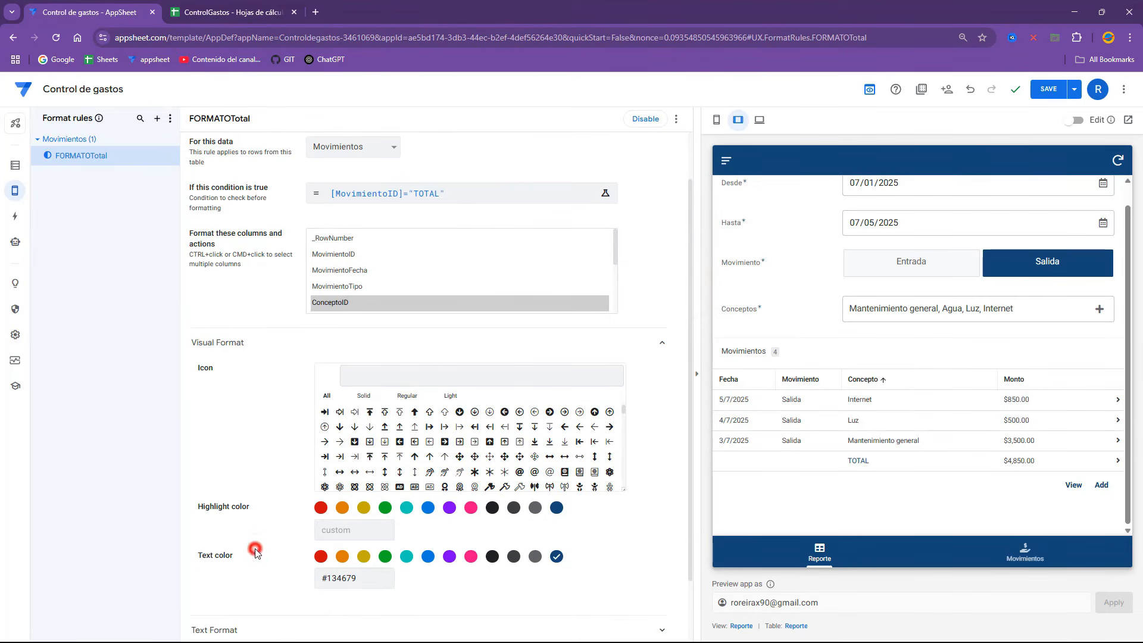
Step: Turn on bold text for the FORMATOTotal rule and save the app
{"action": "left_click", "coordinate": [232, 628]}
{"action": "scroll", "coordinate": [232, 619], "scroll_direction": "down", "scroll_amount": 3}
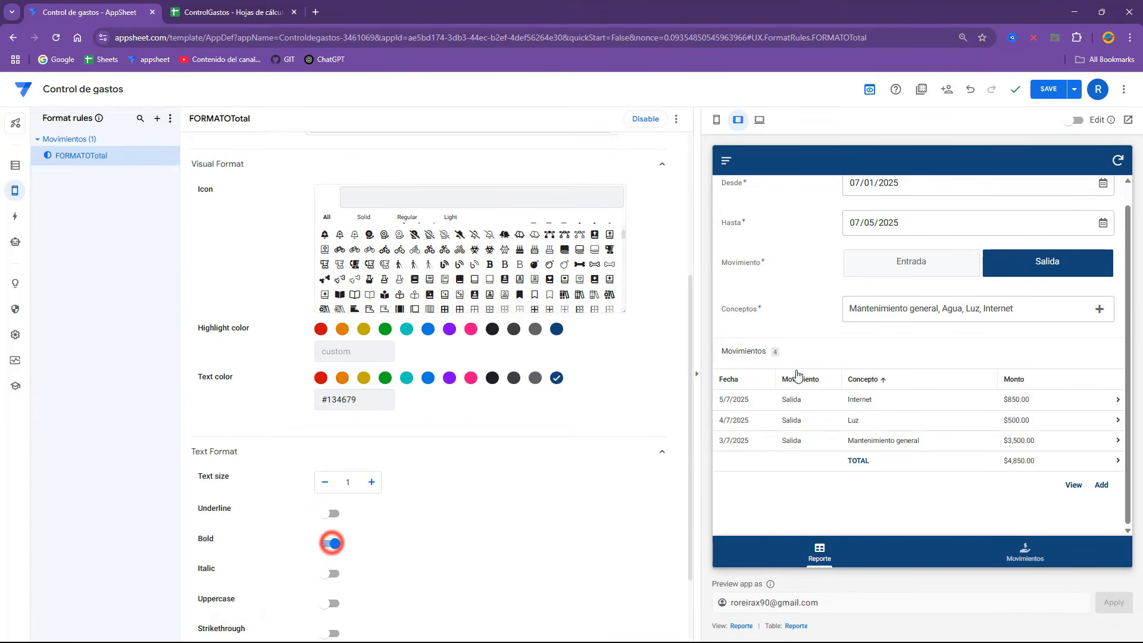
{"action": "left_click", "coordinate": [1050, 92]}
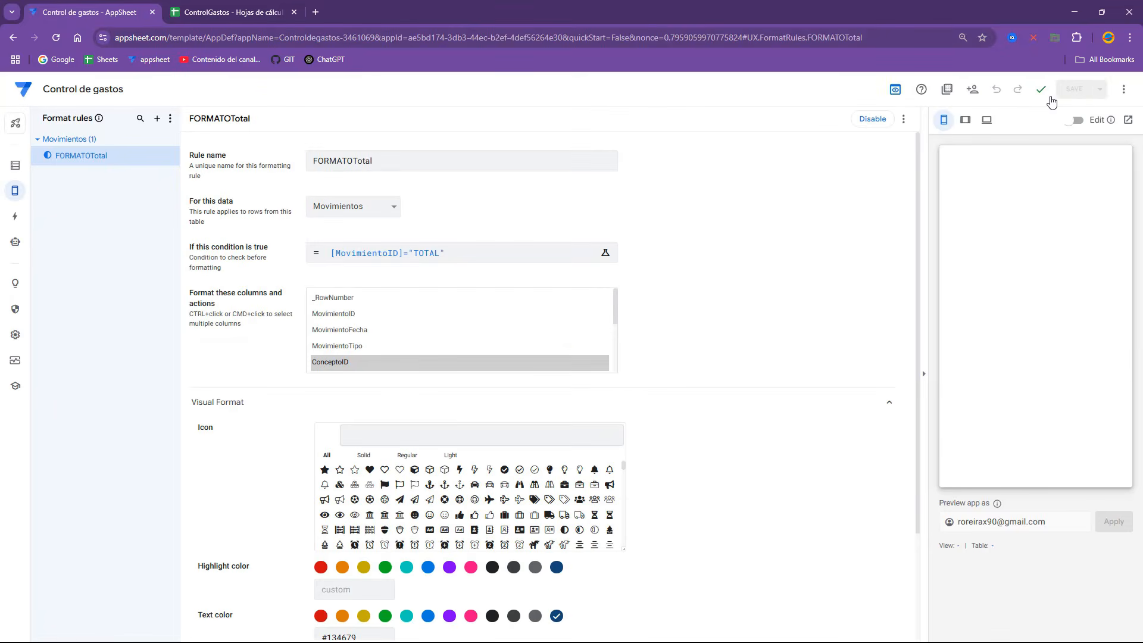
Step: Show the Reporte view in the tablet-size preview and check the TOTAL row's formatting
{"action": "left_click", "coordinate": [961, 121]}
{"action": "left_click", "coordinate": [810, 544]}
{"action": "scroll", "coordinate": [821, 455], "scroll_direction": "down", "scroll_amount": 1}
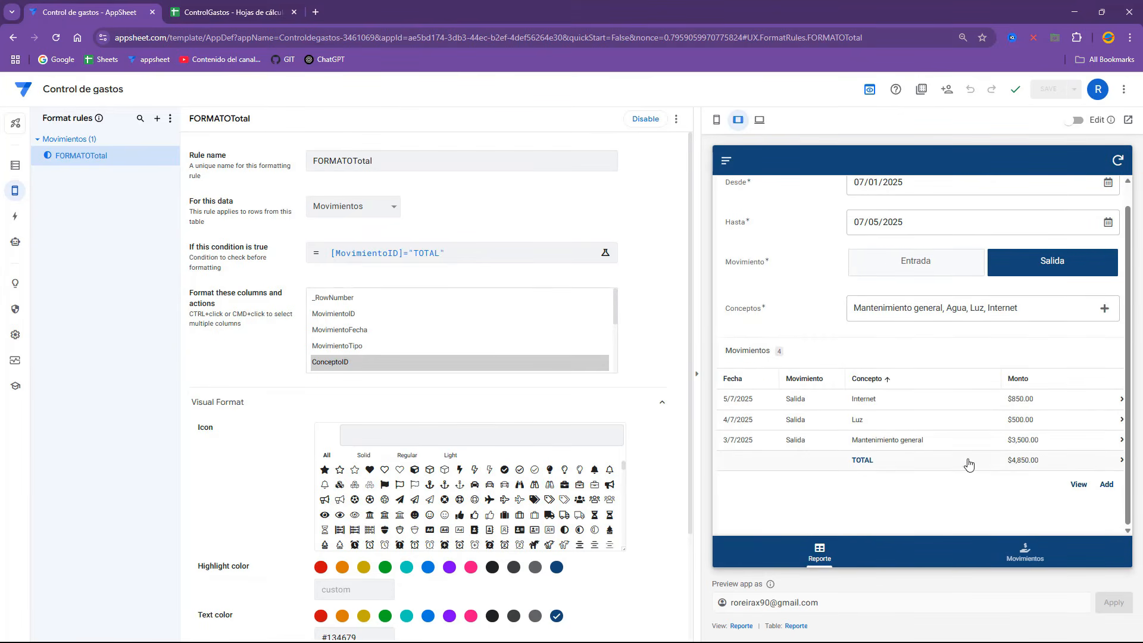
Step: Add MovimientoMontoVirtual to the columns formatted by the FORMATOTotal rule, keeping ConceptoID selected
{"action": "scroll", "coordinate": [438, 340], "scroll_direction": "down", "scroll_amount": 1}
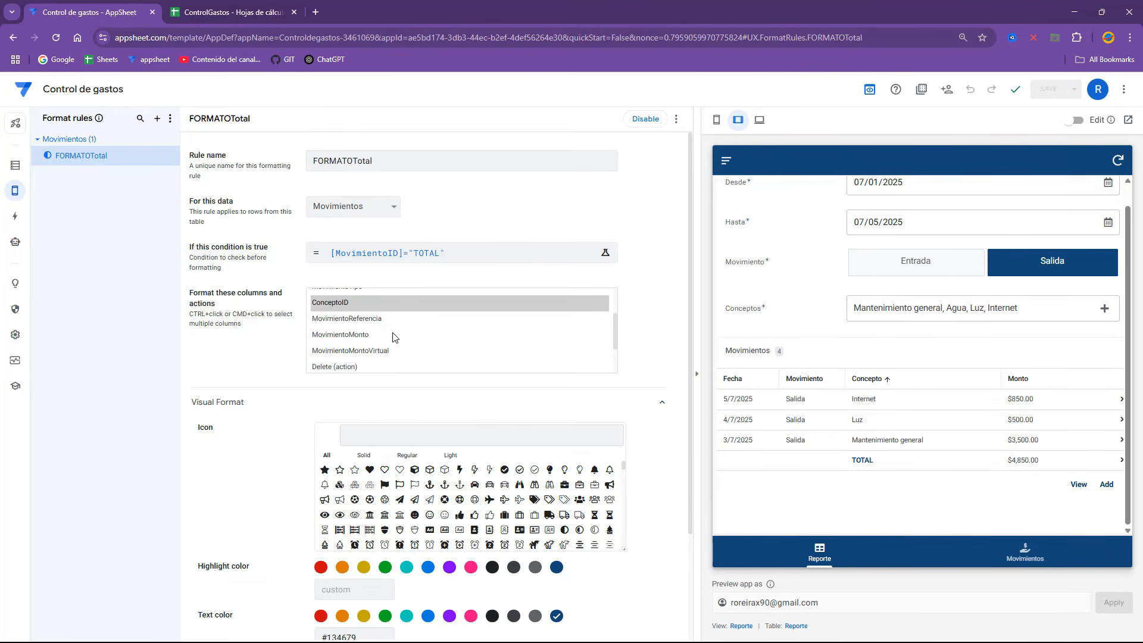
{"action": "left_click", "coordinate": [365, 351], "text": "ctrl"}
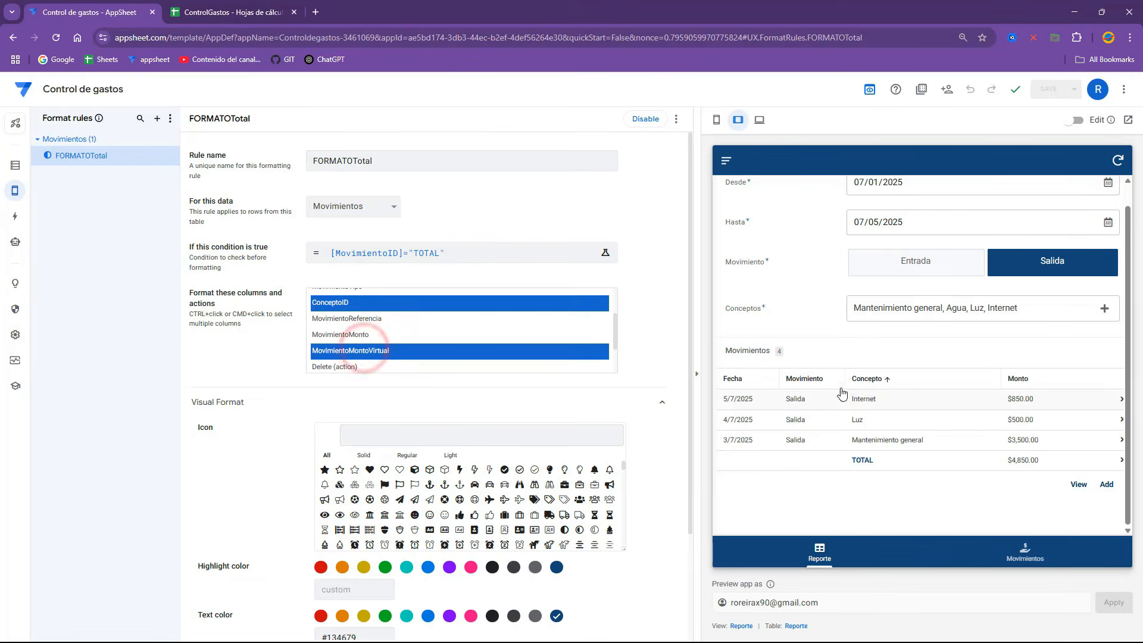
{"action": "left_click", "coordinate": [1007, 127]}
Step: Set the FORMATOTotal rule's text size to 1.2 and save the app
{"action": "scroll", "coordinate": [195, 561], "scroll_direction": "down", "scroll_amount": 2}
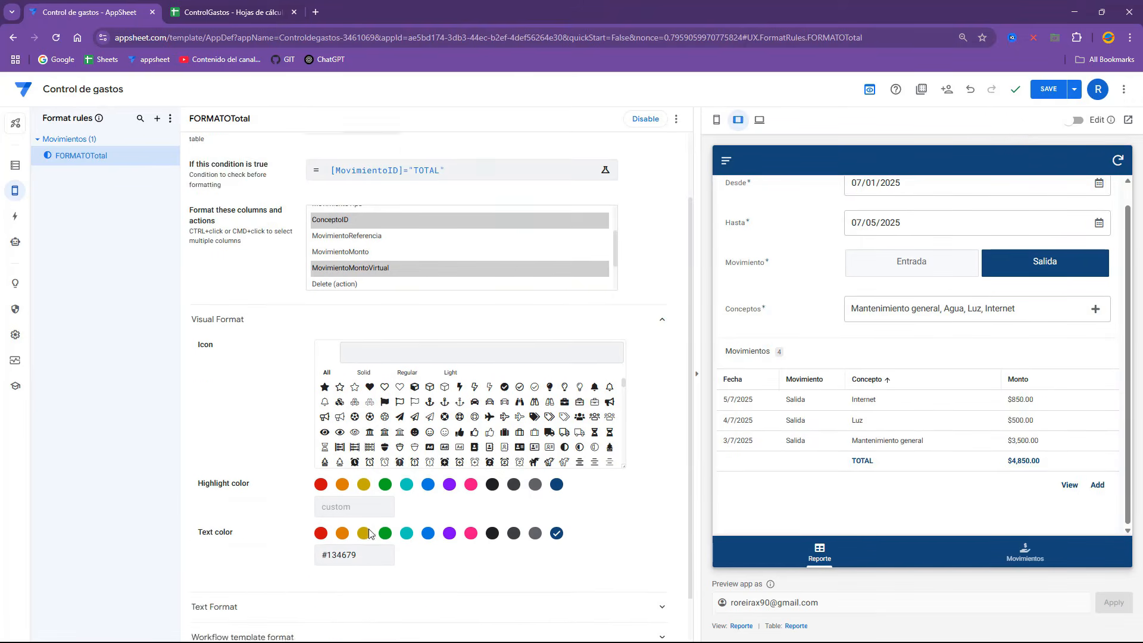
{"action": "left_click", "coordinate": [195, 562]}
{"action": "scroll", "coordinate": [195, 562], "scroll_direction": "down", "scroll_amount": 2}
{"action": "left_click", "coordinate": [372, 467]}
{"action": "left_click", "coordinate": [372, 466]}
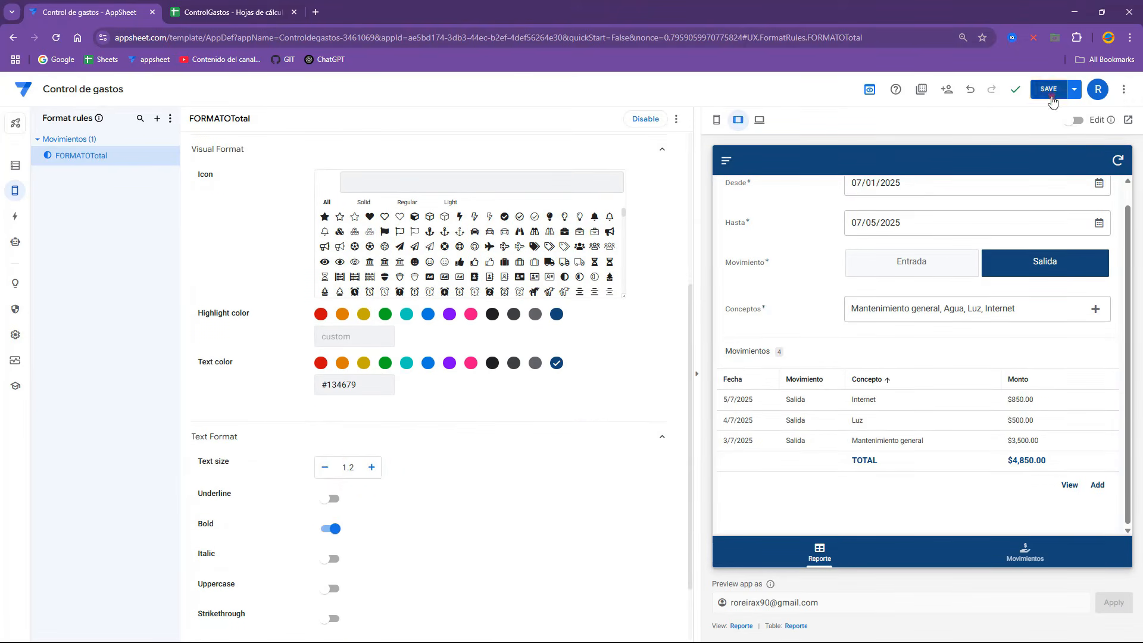
{"action": "left_click", "coordinate": [1051, 95]}
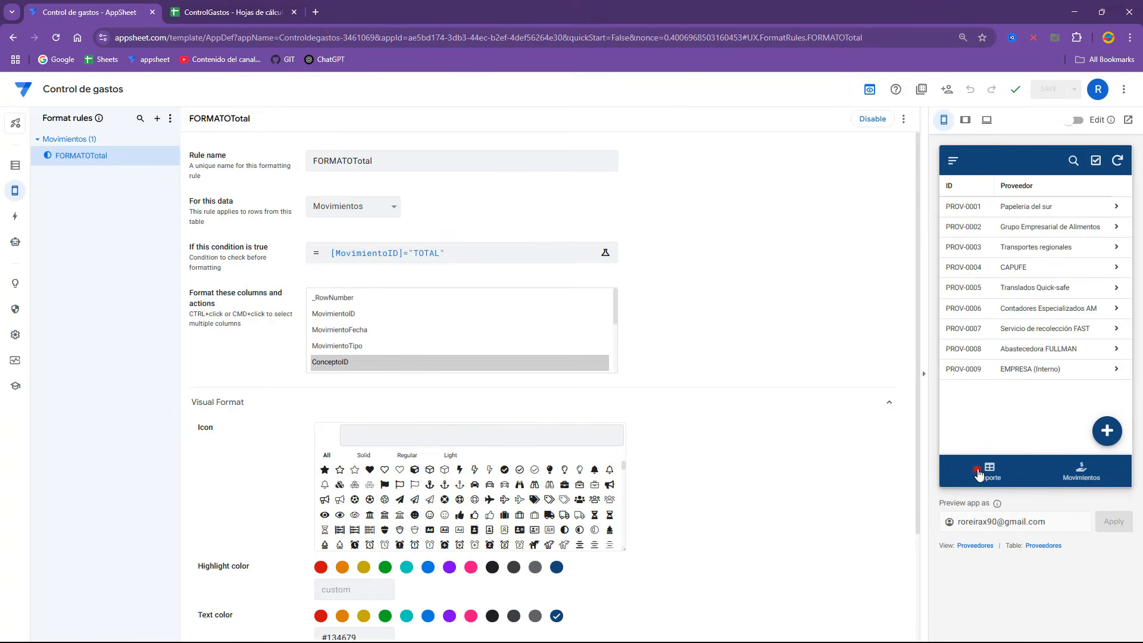
Step: Show the Reporte view in the tablet-size preview and set its date range from 07/01/2025 to 07/10/2025
{"action": "left_click", "coordinate": [979, 474]}
{"action": "left_click", "coordinate": [965, 119]}
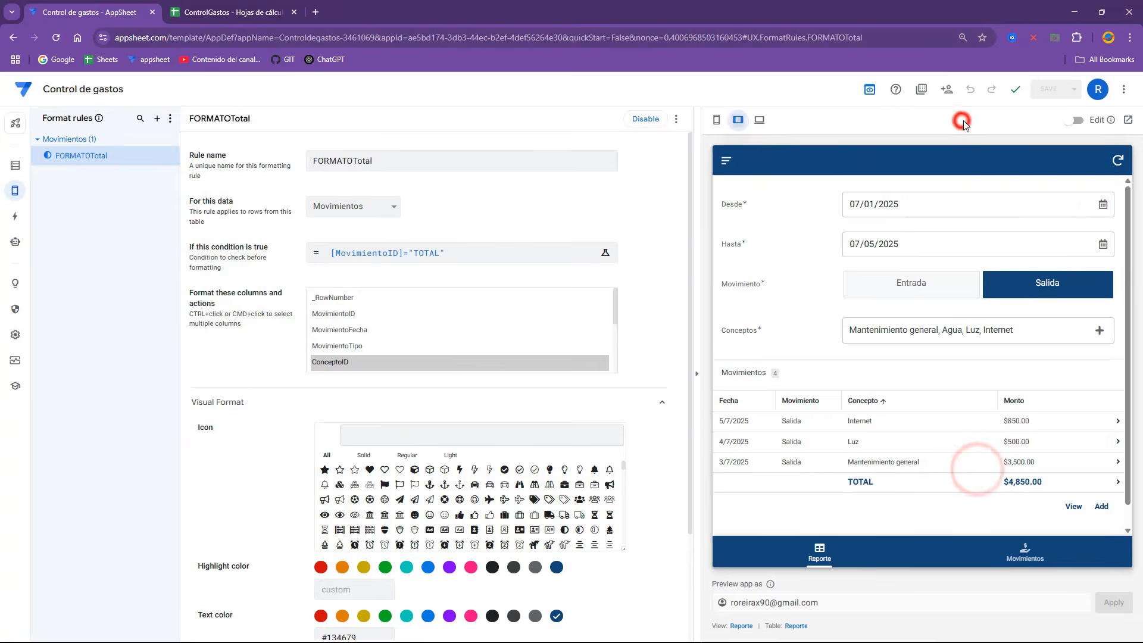
{"action": "left_click", "coordinate": [1101, 246]}
{"action": "left_click", "coordinate": [915, 317]}
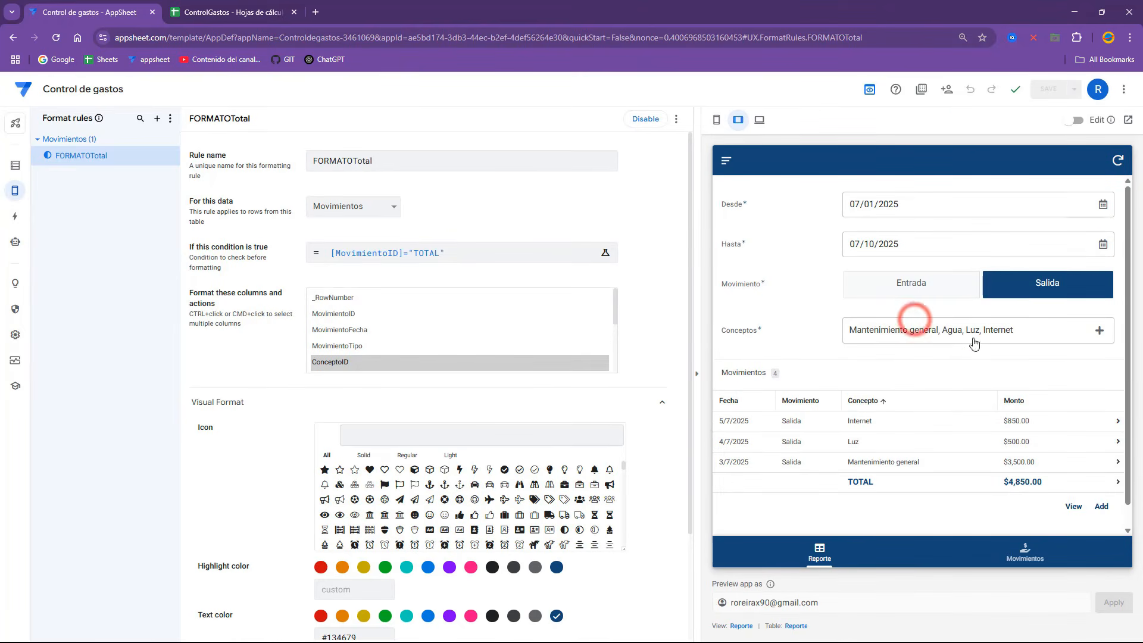
{"action": "left_click", "coordinate": [798, 285]}
{"action": "scroll", "coordinate": [952, 435], "scroll_direction": "down", "scroll_amount": 1}
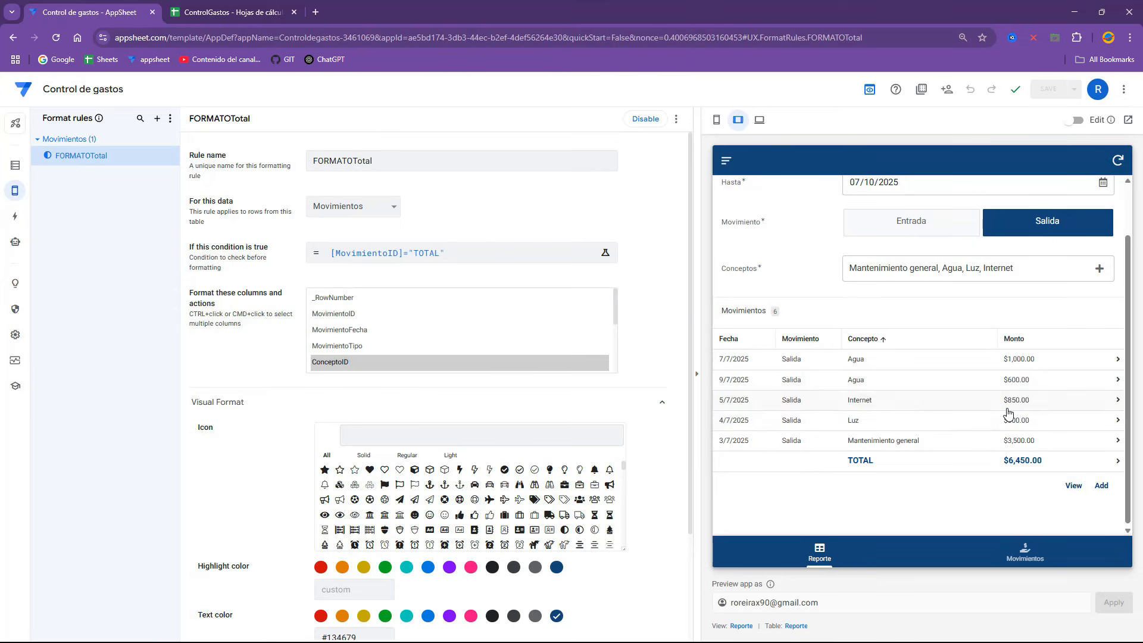
{"action": "scroll", "coordinate": [1007, 413], "scroll_direction": "up", "scroll_amount": 1}
{"action": "left_click", "coordinate": [1102, 204]}
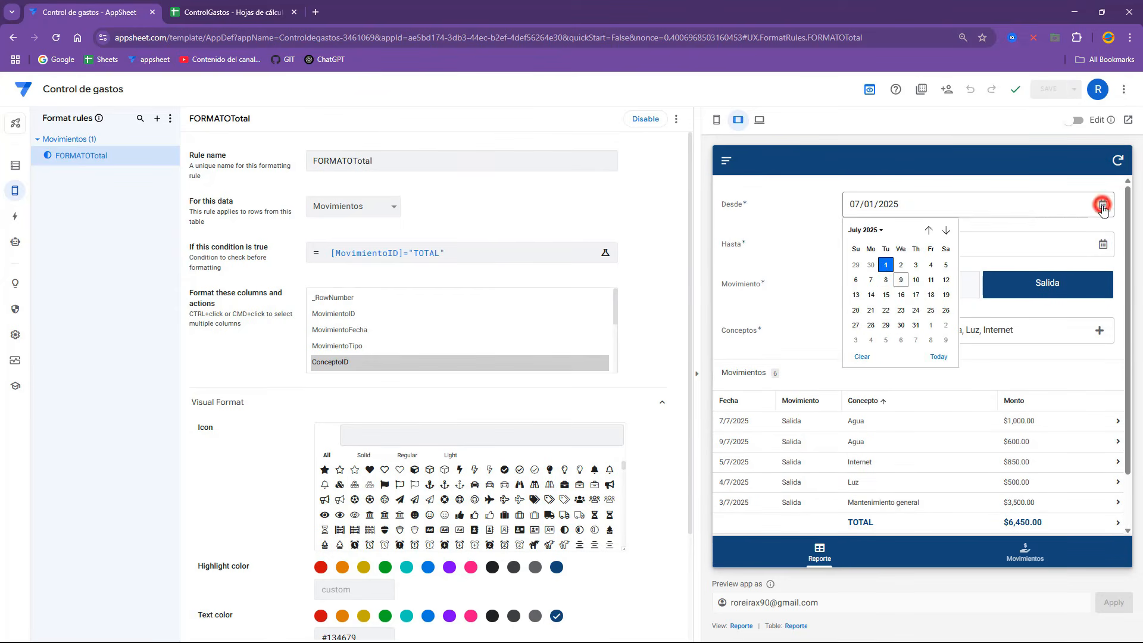
{"action": "left_click", "coordinate": [885, 275]}
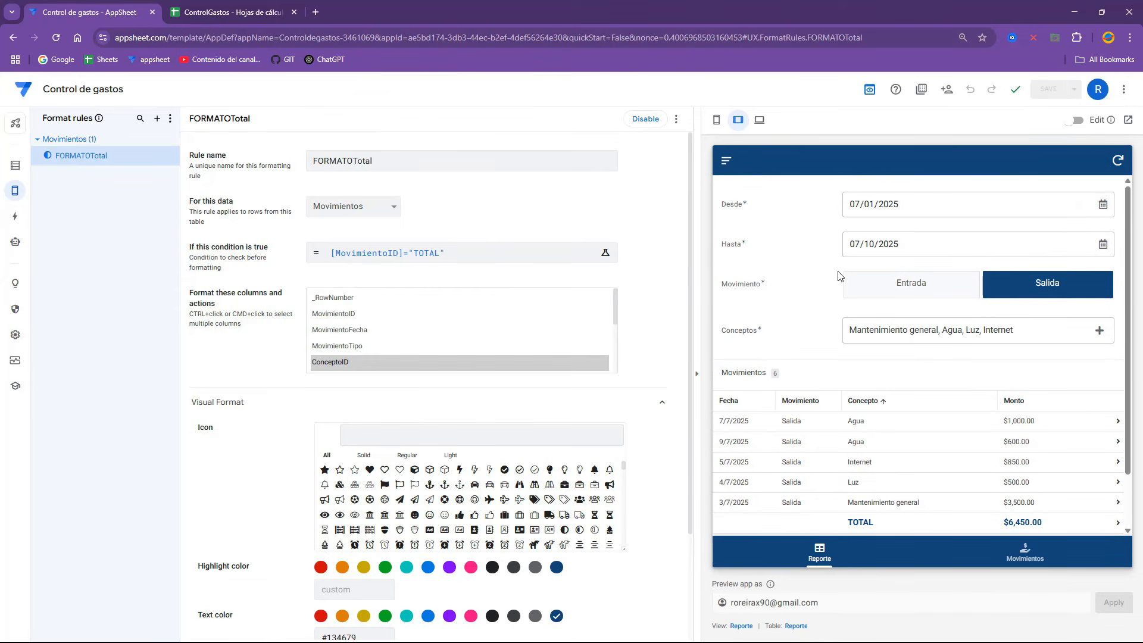
Step: Select every concept in the report's Conceptos filter and check where the TOTAL row falls in the Movimientos list
{"action": "scroll", "coordinate": [781, 282], "scroll_direction": "down", "scroll_amount": 1}
{"action": "left_click", "coordinate": [953, 275]}
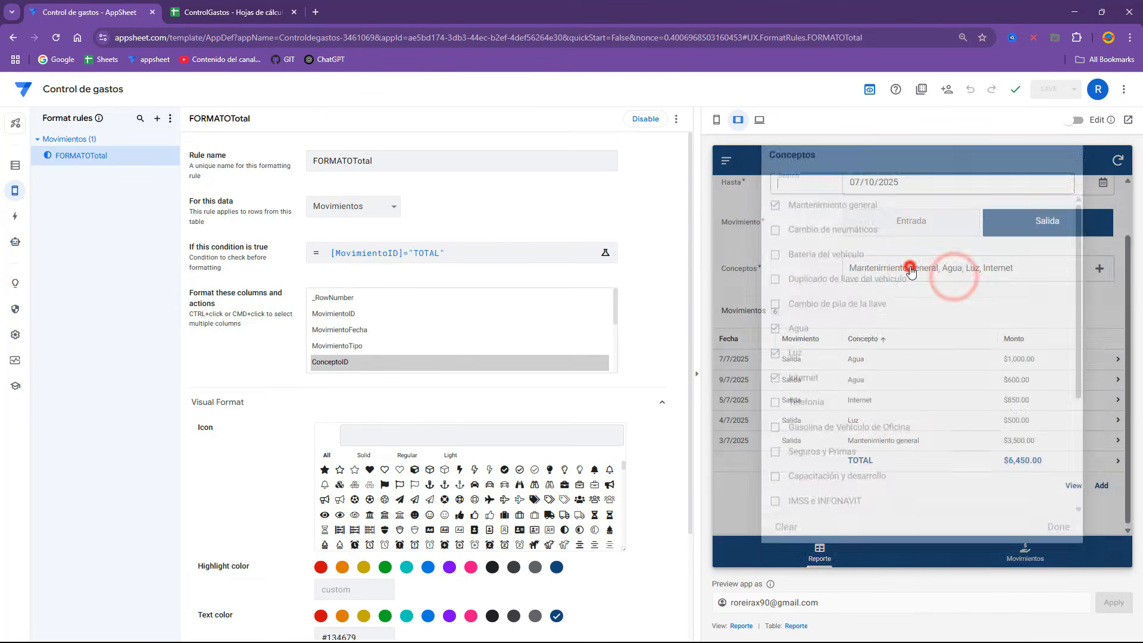
{"action": "scroll", "coordinate": [821, 417], "scroll_direction": "down", "scroll_amount": 2}
{"action": "left_click", "coordinate": [786, 543]}
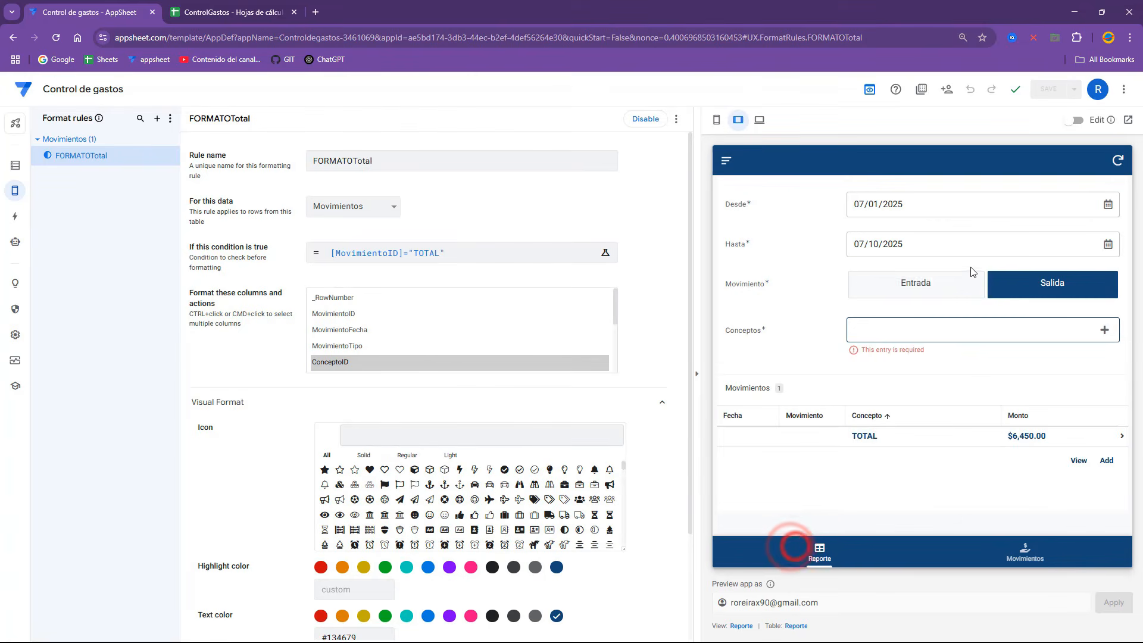
{"action": "left_click", "coordinate": [931, 322]}
{"action": "left_click", "coordinate": [784, 544]}
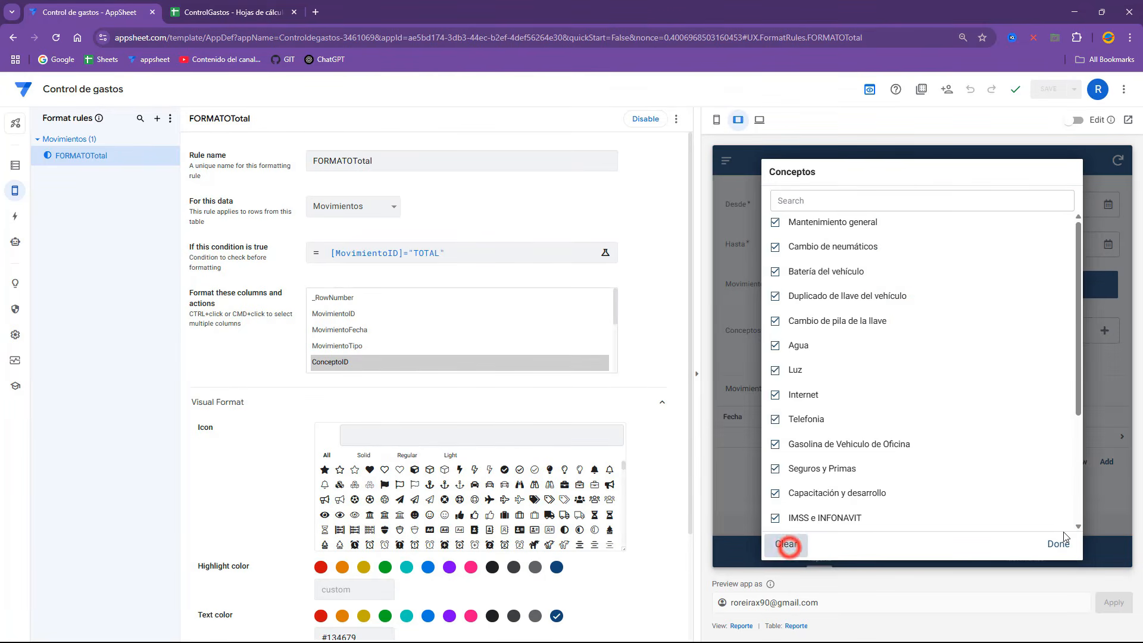
{"action": "left_click", "coordinate": [1052, 539]}
{"action": "scroll", "coordinate": [849, 403], "scroll_direction": "down", "scroll_amount": 5}
{"action": "scroll", "coordinate": [905, 337], "scroll_direction": "up", "scroll_amount": 3}
{"action": "scroll", "coordinate": [967, 232], "scroll_direction": "down", "scroll_amount": 5}
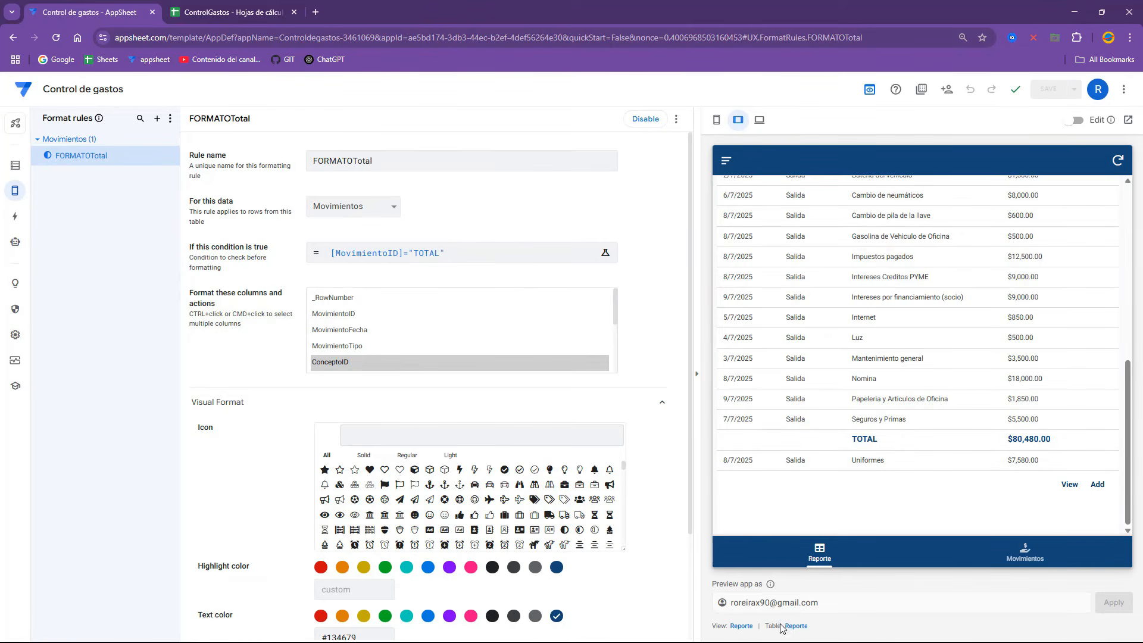
Step: Open the full Movimientos list's EntradasSalidasConTOTAL view settings and change the sort column to MovimientoTipo in ascending order
{"action": "left_click", "coordinate": [738, 625]}
{"action": "scroll", "coordinate": [323, 465], "scroll_direction": "down", "scroll_amount": 4}
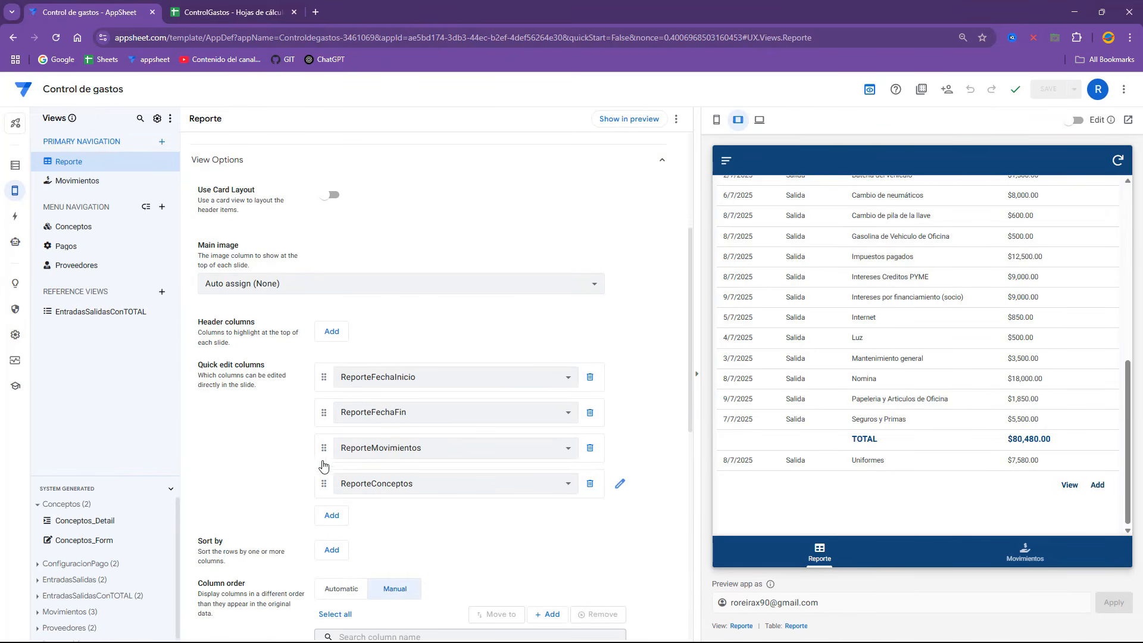
{"action": "scroll", "coordinate": [381, 419], "scroll_direction": "up", "scroll_amount": 2}
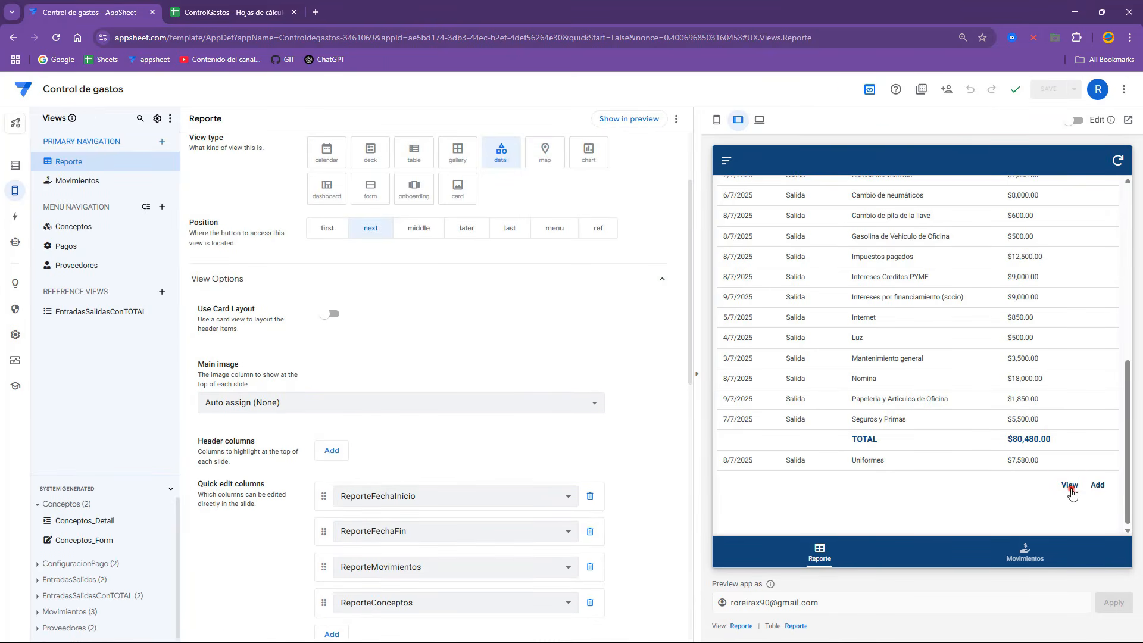
{"action": "left_click", "coordinate": [1070, 489]}
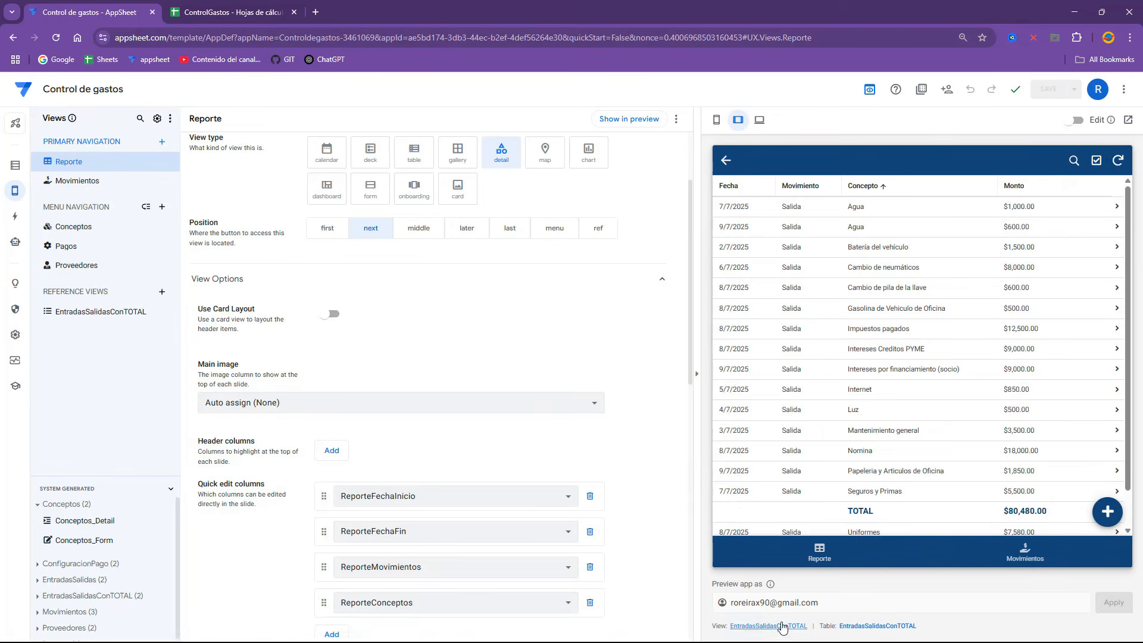
{"action": "left_click", "coordinate": [781, 626]}
{"action": "left_click", "coordinate": [376, 299]}
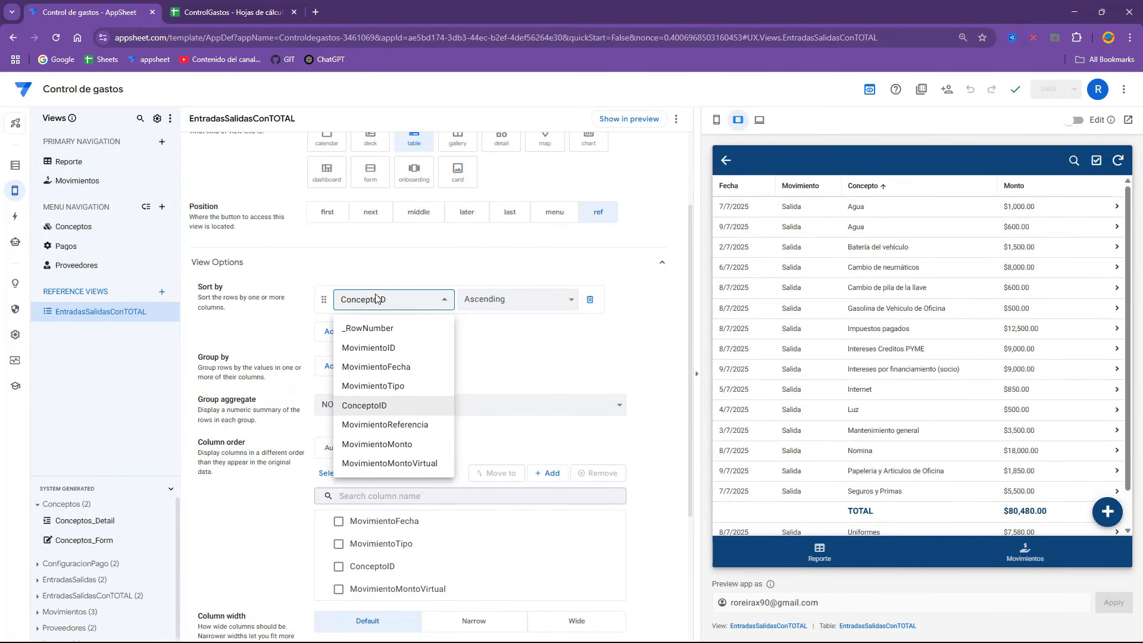
{"action": "left_click", "coordinate": [379, 388]}
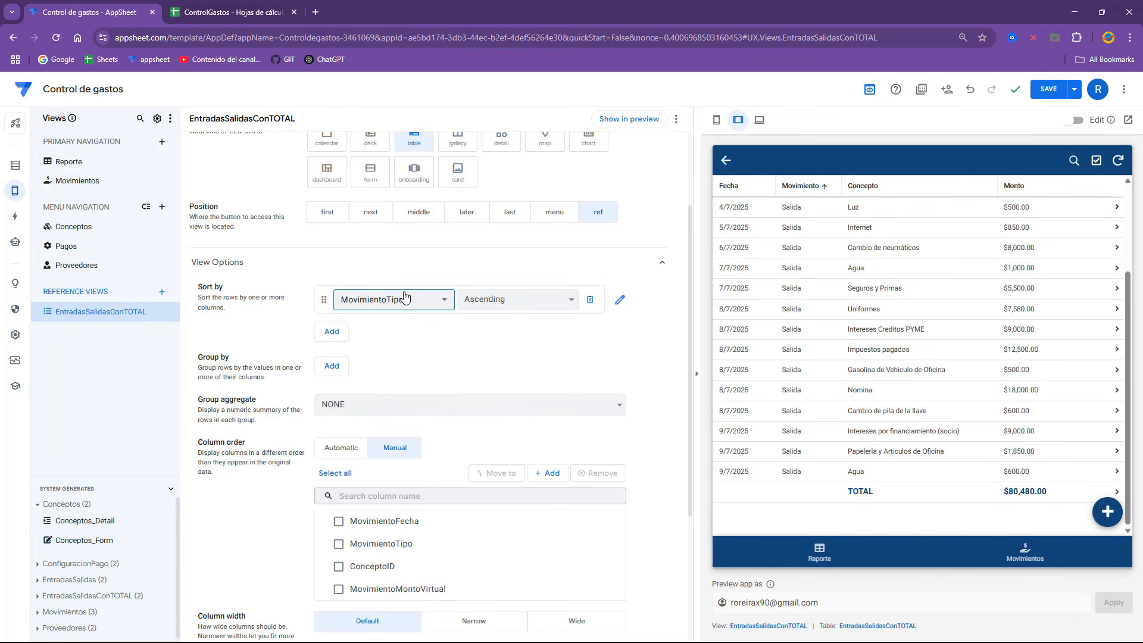
Step: Examine the MovimientoTipo column and the TOTAL row in the spreadsheet's Movimientos sheet, and return to the AppSheet view settings
{"action": "left_click", "coordinate": [259, 18]}
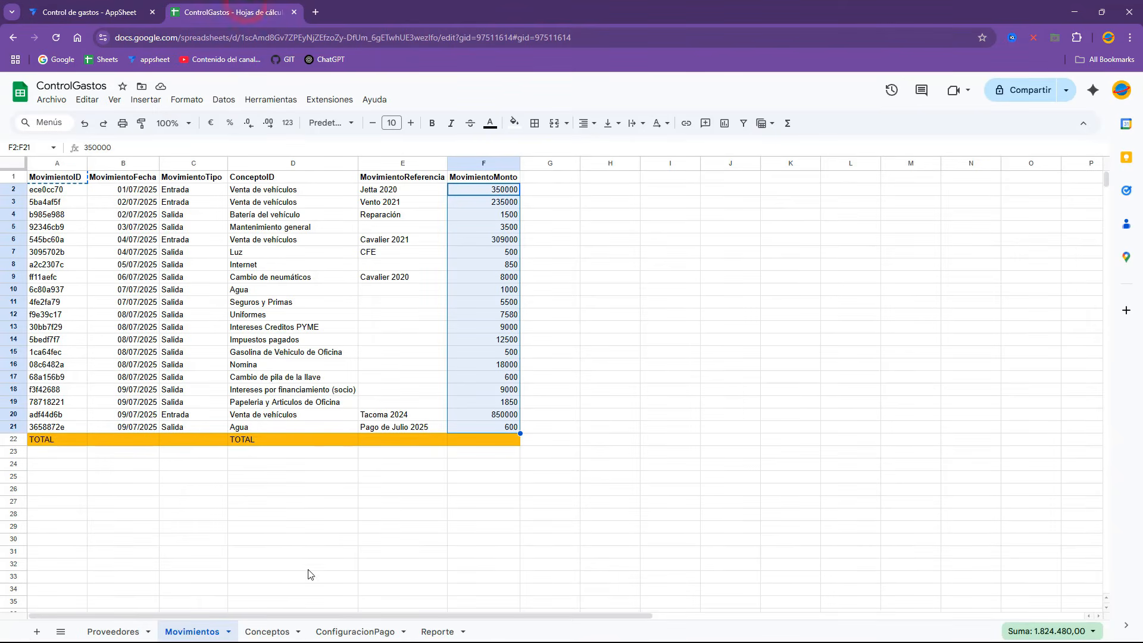
{"action": "left_click_drag", "start_coordinate": [191, 190], "coordinate": [191, 430]}
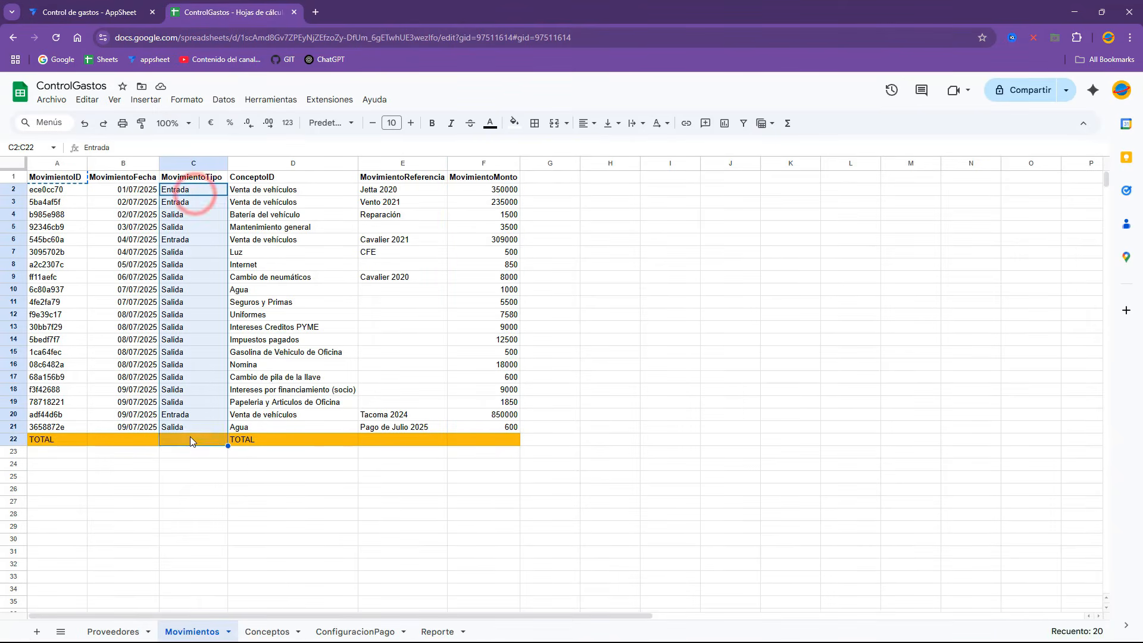
{"action": "left_click", "coordinate": [191, 440]}
{"action": "left_click", "coordinate": [224, 439]}
{"action": "left_click", "coordinate": [255, 444]}
{"action": "left_click", "coordinate": [206, 442]}
{"action": "left_click", "coordinate": [113, 12]}
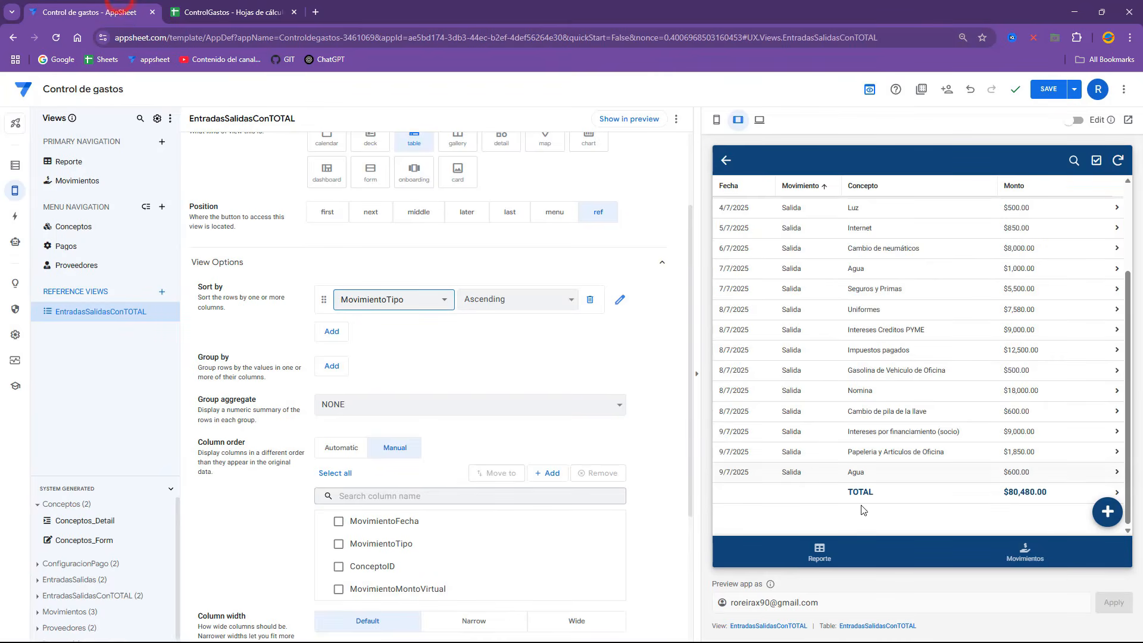
Step: Save the app and check where the TOTAL row falls in the previewed movements list
{"action": "left_click", "coordinate": [1046, 89]}
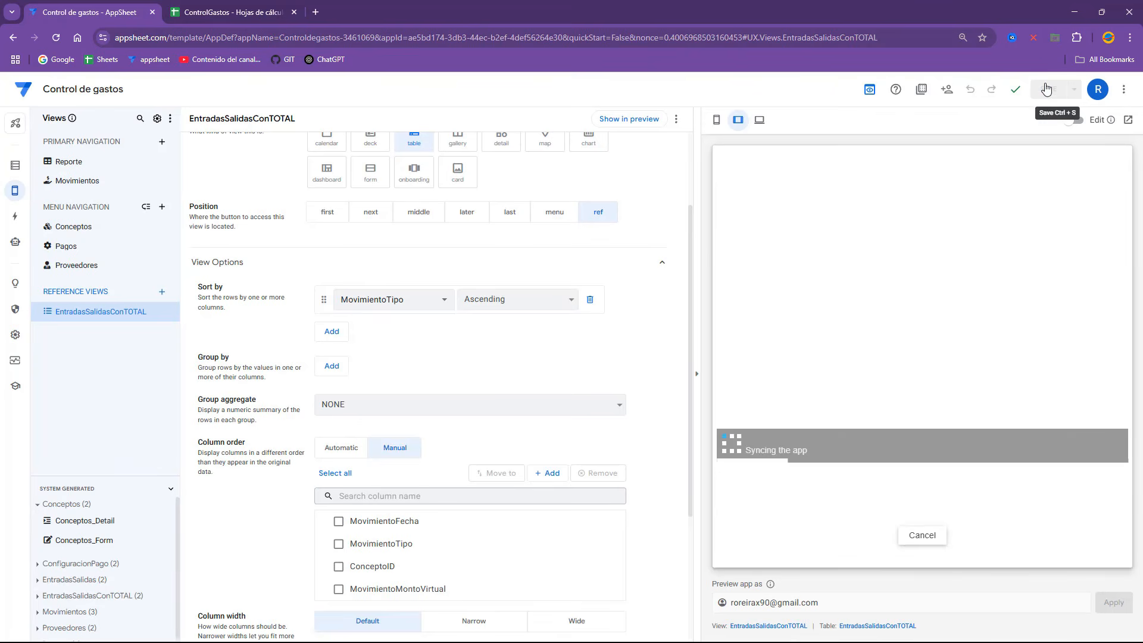
{"action": "scroll", "coordinate": [848, 306], "scroll_direction": "down", "scroll_amount": 3}
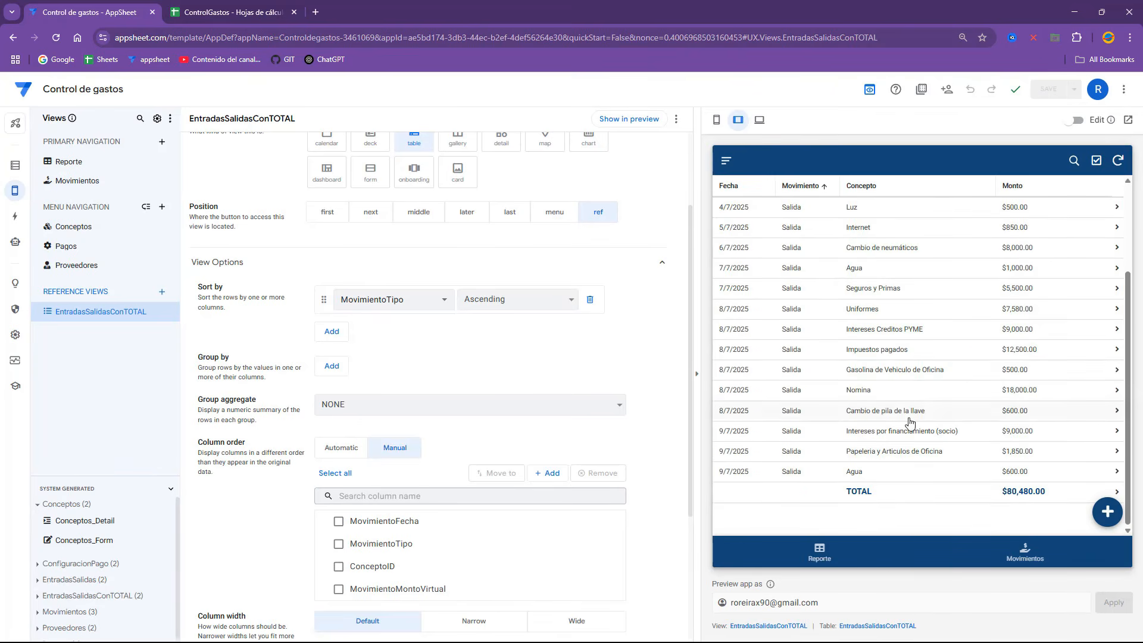
{"action": "scroll", "coordinate": [643, 366], "scroll_direction": "up", "scroll_amount": 1}
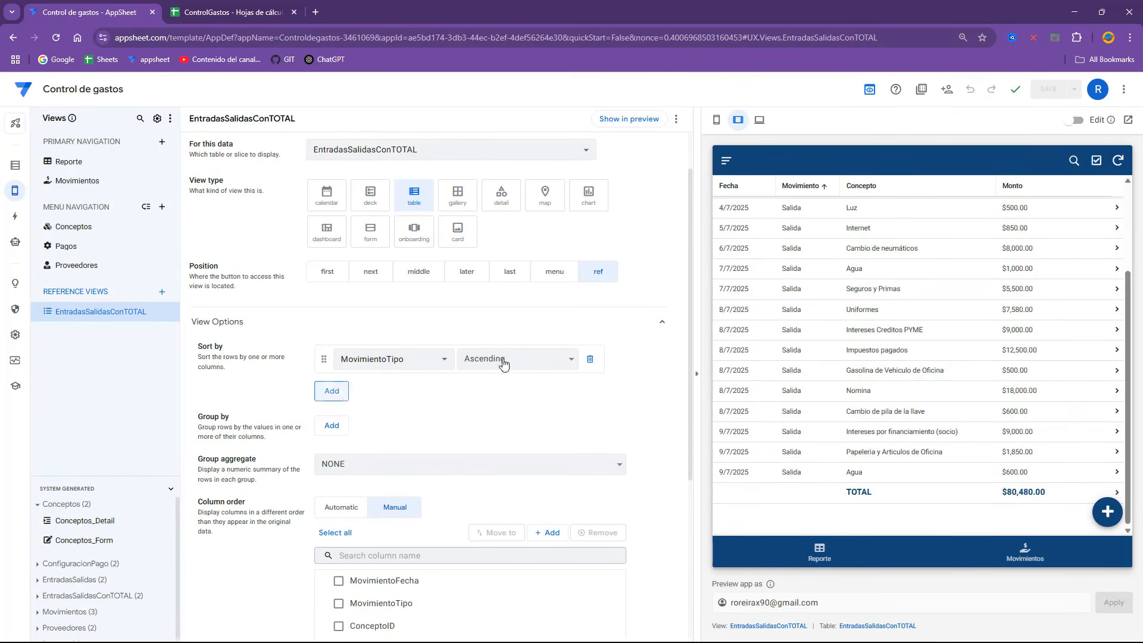
Step: Add a second sort on MovimientoFecha in descending order to the EntradasSalidasConTOTAL view and save the app
{"action": "left_click", "coordinate": [344, 396]}
{"action": "left_click", "coordinate": [428, 395]}
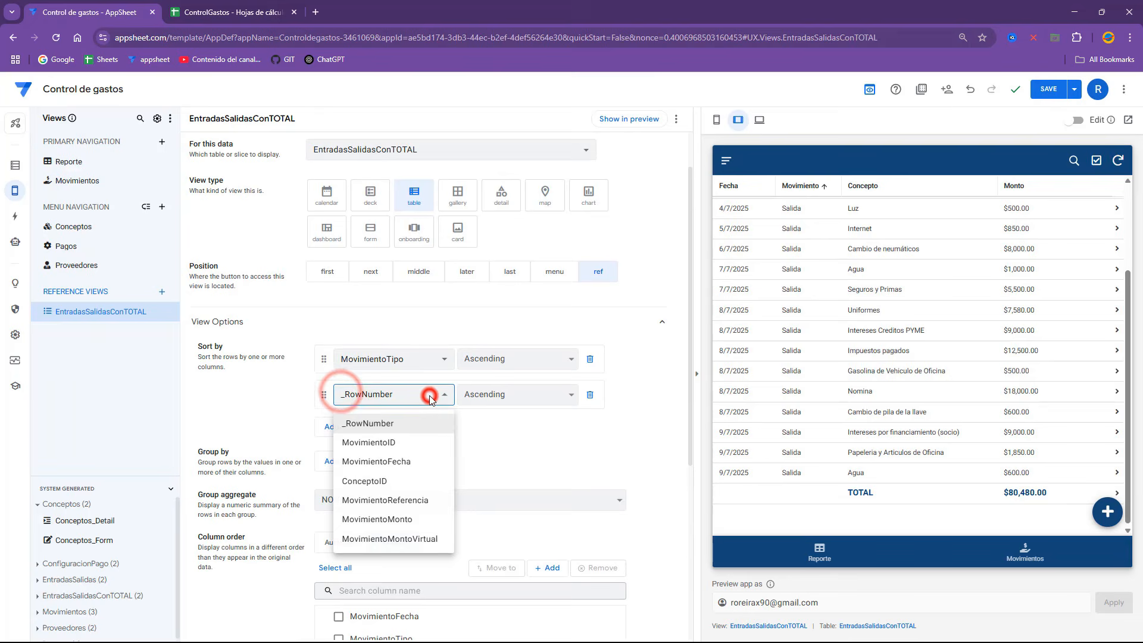
{"action": "left_click", "coordinate": [395, 464]}
{"action": "left_click", "coordinate": [543, 397]}
{"action": "left_click", "coordinate": [505, 415]}
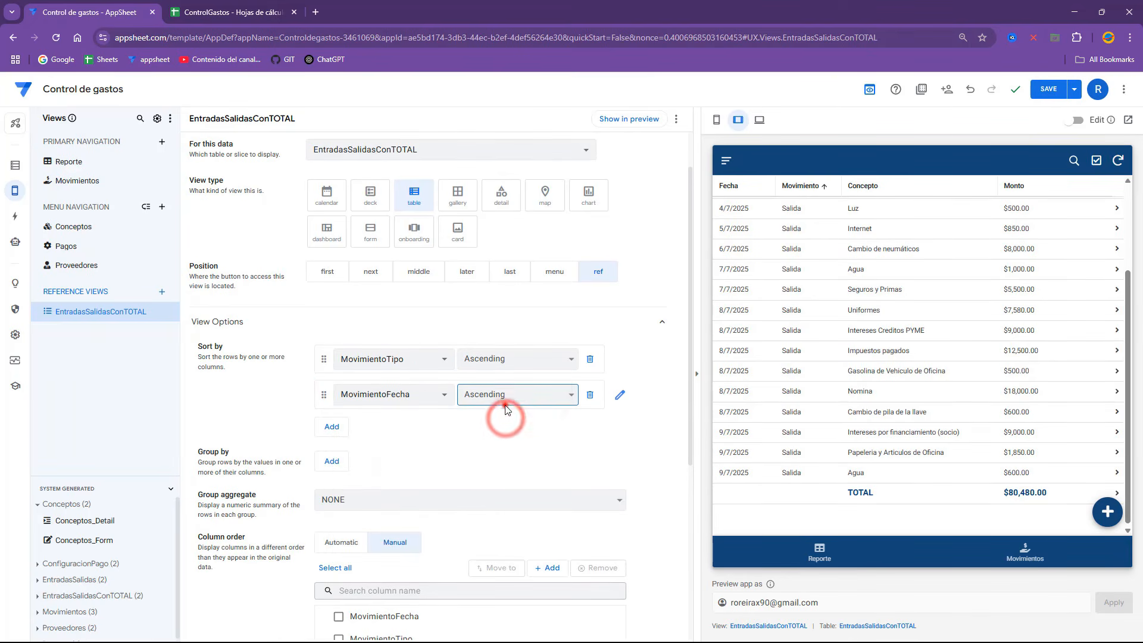
{"action": "left_click", "coordinate": [500, 396]}
{"action": "left_click", "coordinate": [494, 417]}
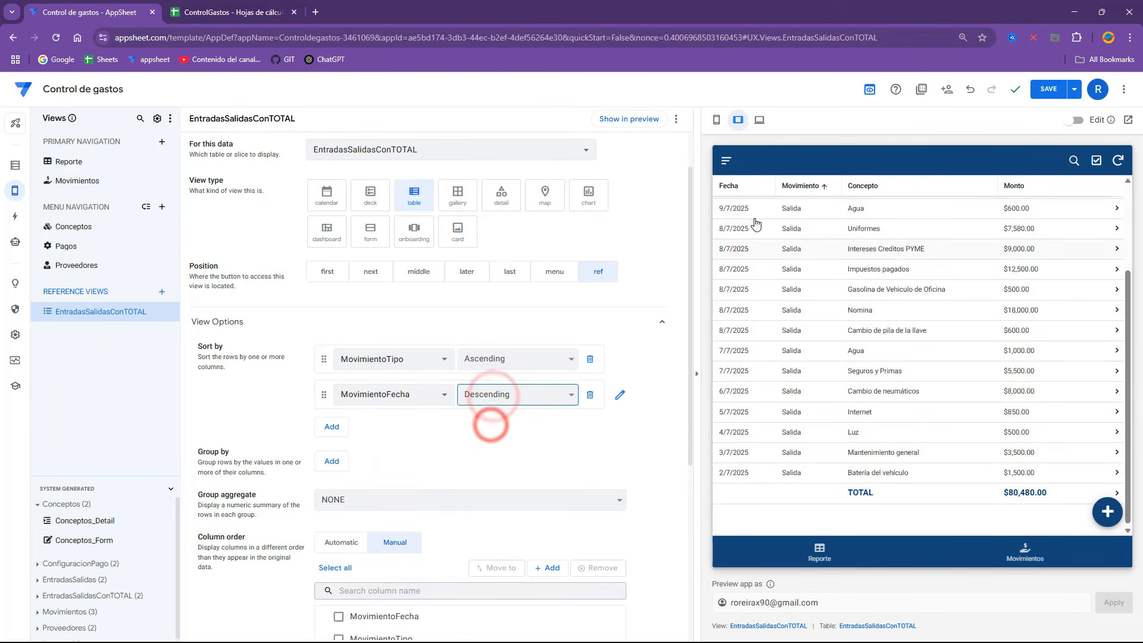
{"action": "left_click", "coordinate": [1042, 91]}
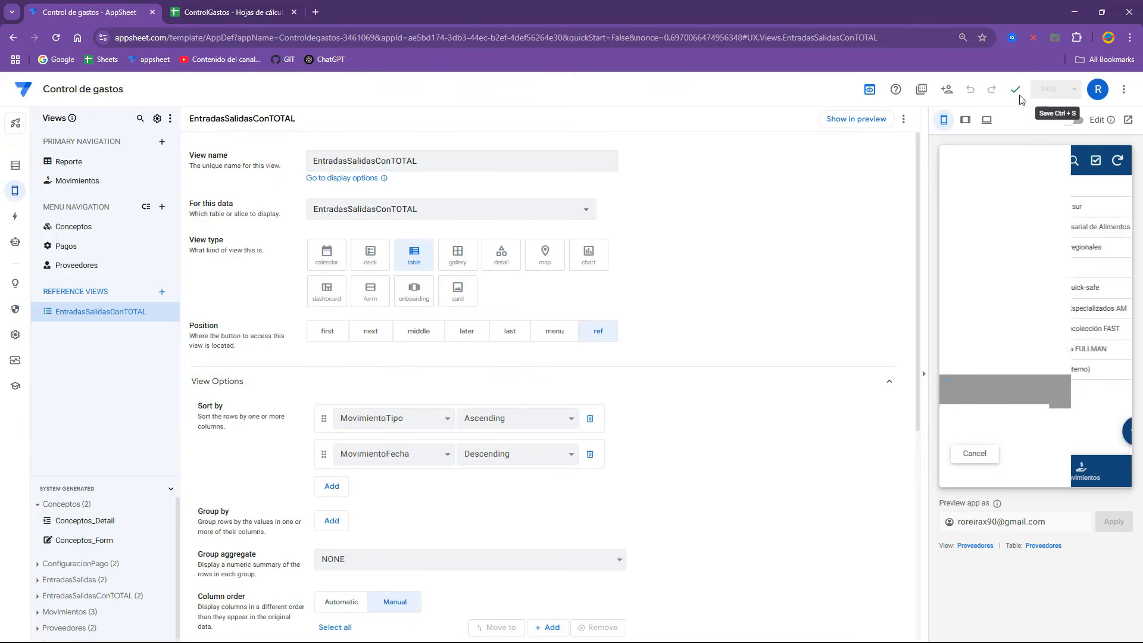
Step: Show the Reporte view in the tablet-size preview and include Entrada in its Movimiento filter
{"action": "left_click", "coordinate": [962, 119]}
{"action": "left_click", "coordinate": [840, 562]}
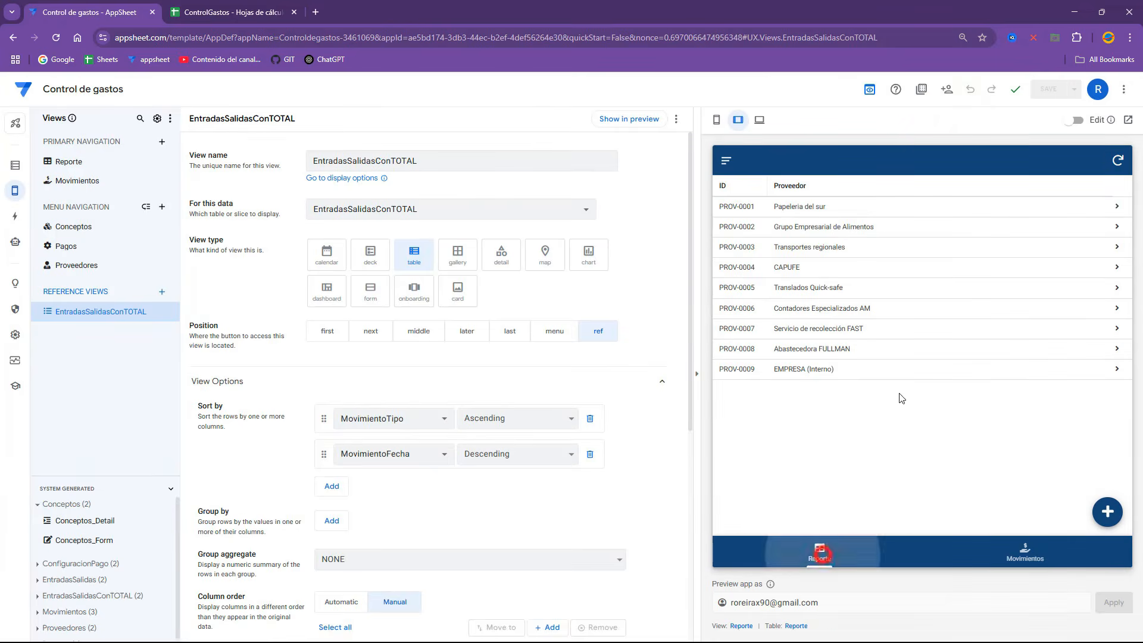
{"action": "scroll", "coordinate": [917, 464], "scroll_direction": "down", "scroll_amount": 10}
{"action": "scroll", "coordinate": [932, 459], "scroll_direction": "up", "scroll_amount": 10}
{"action": "left_click", "coordinate": [911, 284]}
Step: Clear the report's Conceptos filter and select only Venta de vehículos
{"action": "left_click", "coordinate": [1022, 361]}
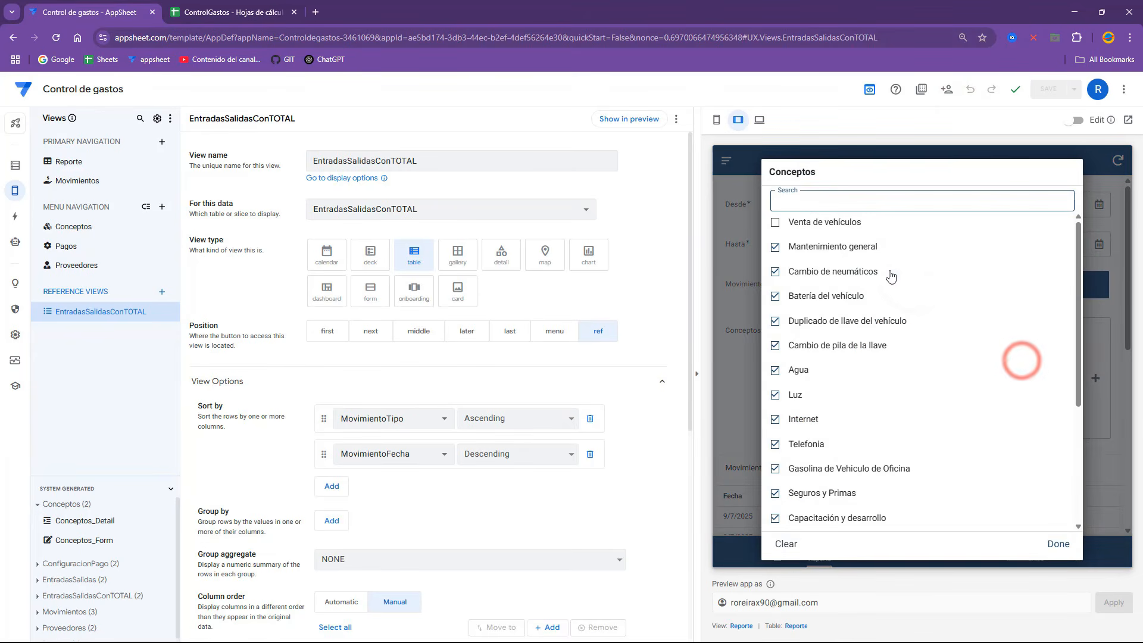
{"action": "left_click", "coordinate": [813, 244]}
{"action": "left_click", "coordinate": [775, 549]}
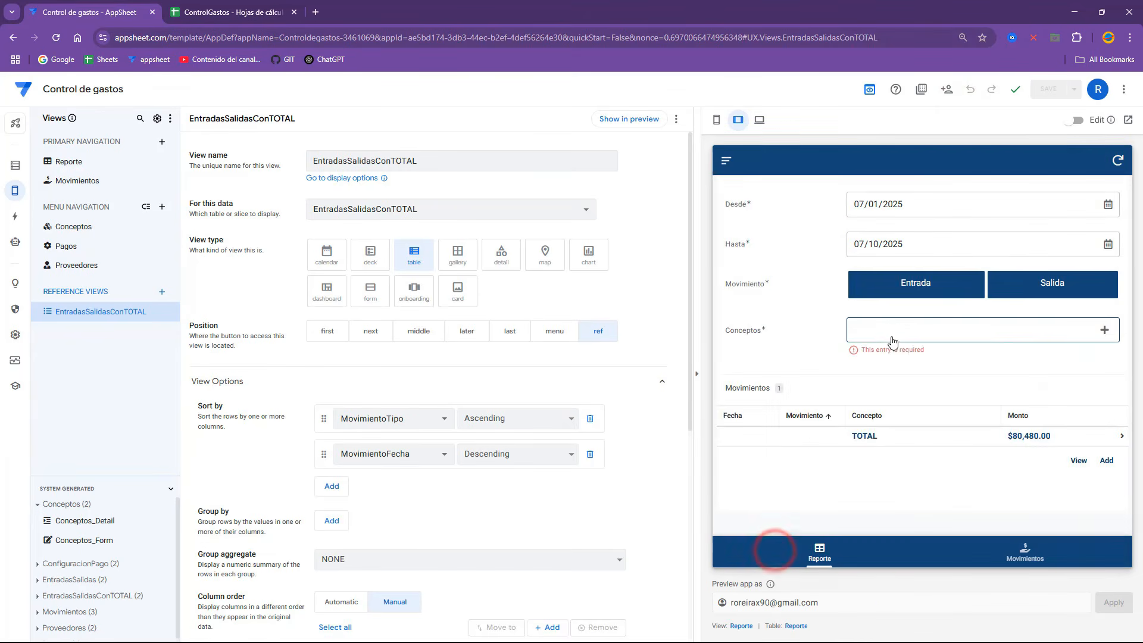
{"action": "left_click", "coordinate": [889, 324]}
{"action": "left_click", "coordinate": [807, 221]}
{"action": "left_click", "coordinate": [1055, 542]}
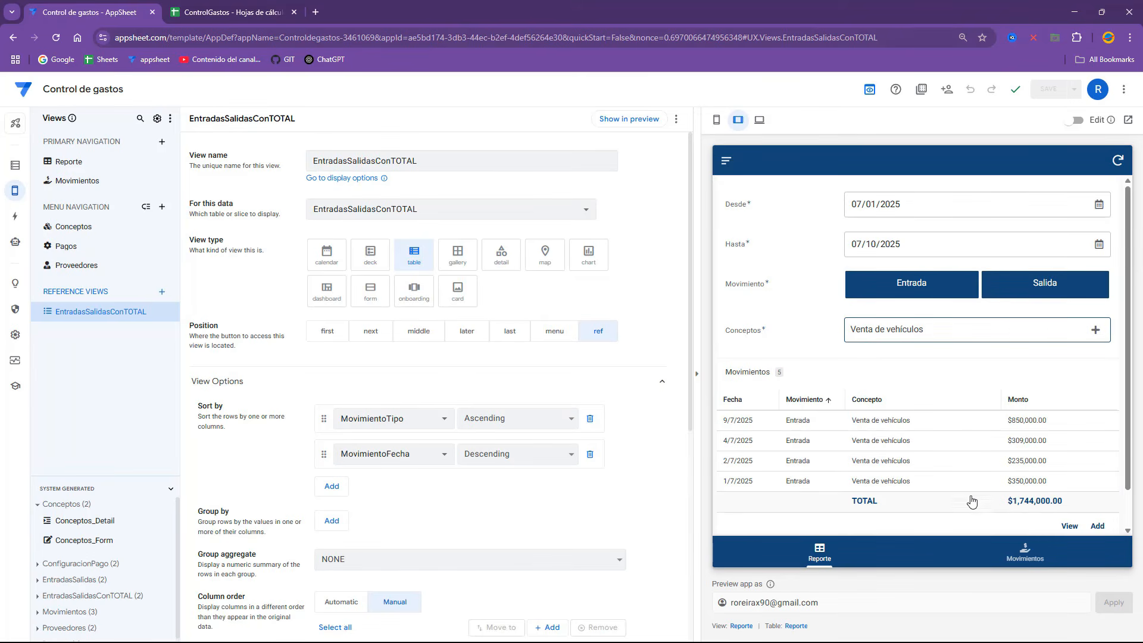
Step: Select every concept in the Conceptos filter and check the TOTAL row at the end of the mixed Entrada and Salida list
{"action": "left_click", "coordinate": [954, 335]}
{"action": "left_click", "coordinate": [783, 541]}
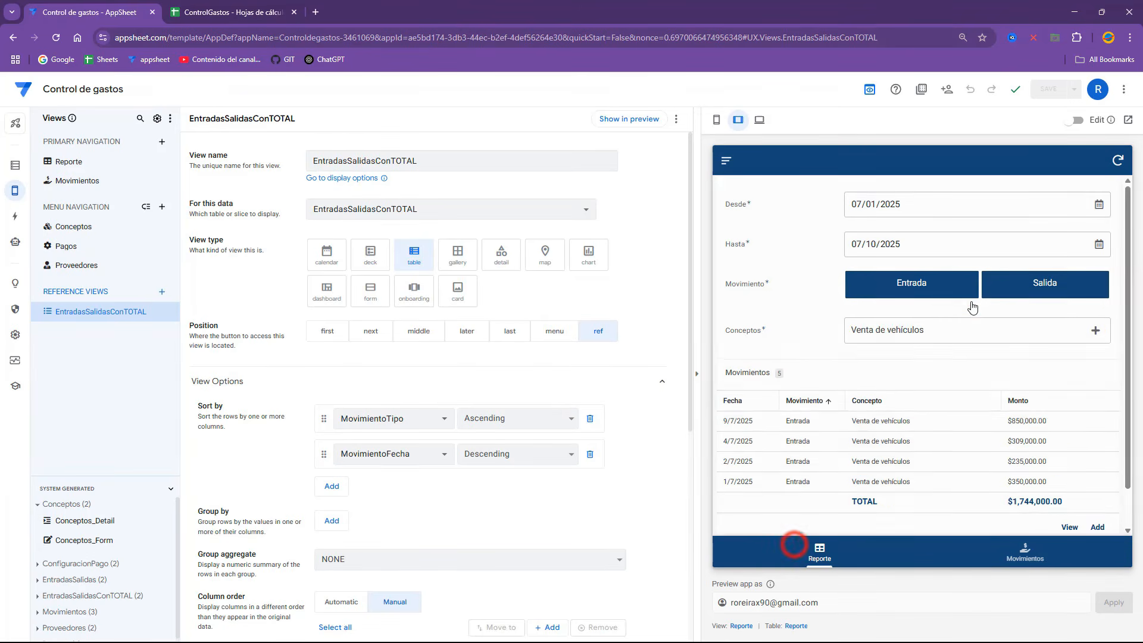
{"action": "left_click", "coordinate": [934, 337]}
{"action": "left_click", "coordinate": [792, 544]}
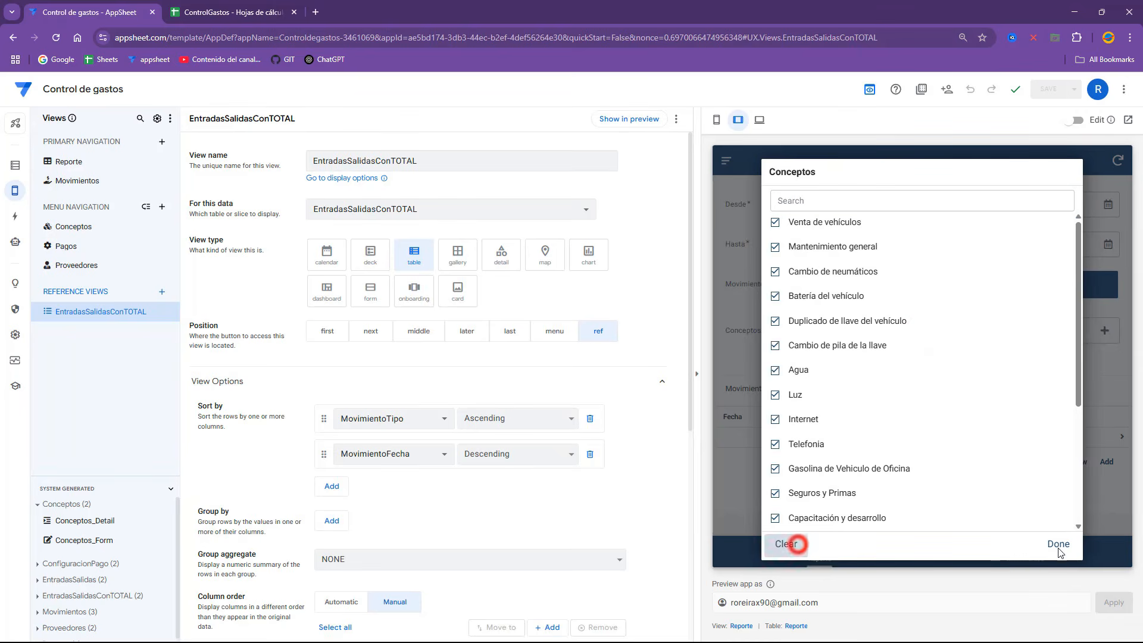
{"action": "left_click", "coordinate": [1067, 549]}
{"action": "scroll", "coordinate": [1066, 541], "scroll_direction": "down", "scroll_amount": 10}
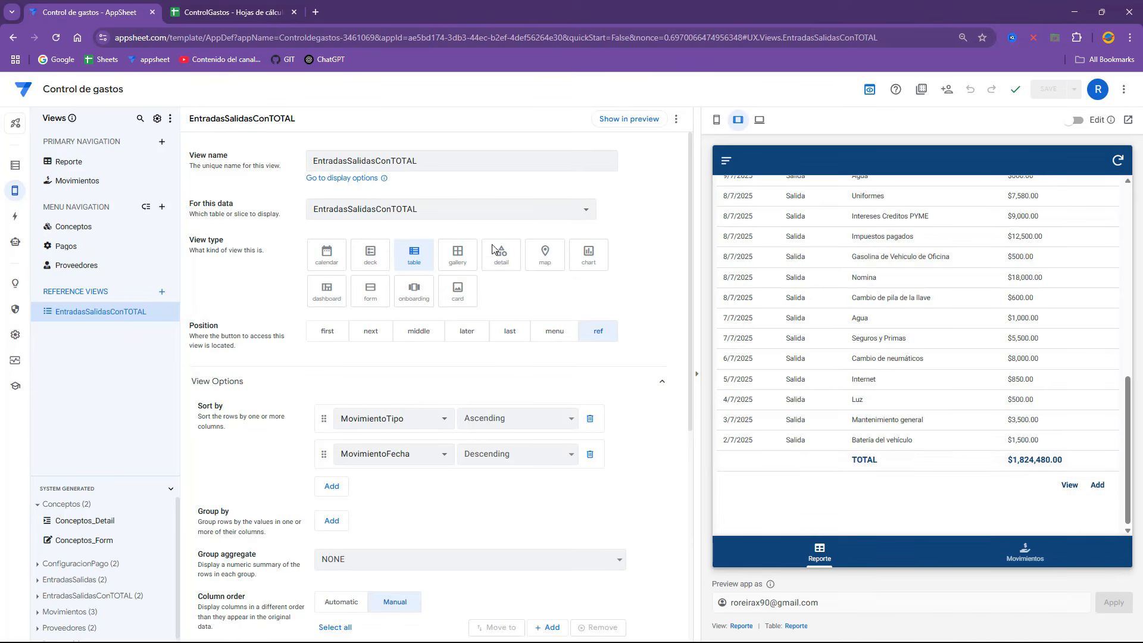
Step: Show the Movimientos view in the preview and open the column definitions of its source table, Movimientos
{"action": "left_click", "coordinate": [1025, 551]}
{"action": "left_click", "coordinate": [823, 626]}
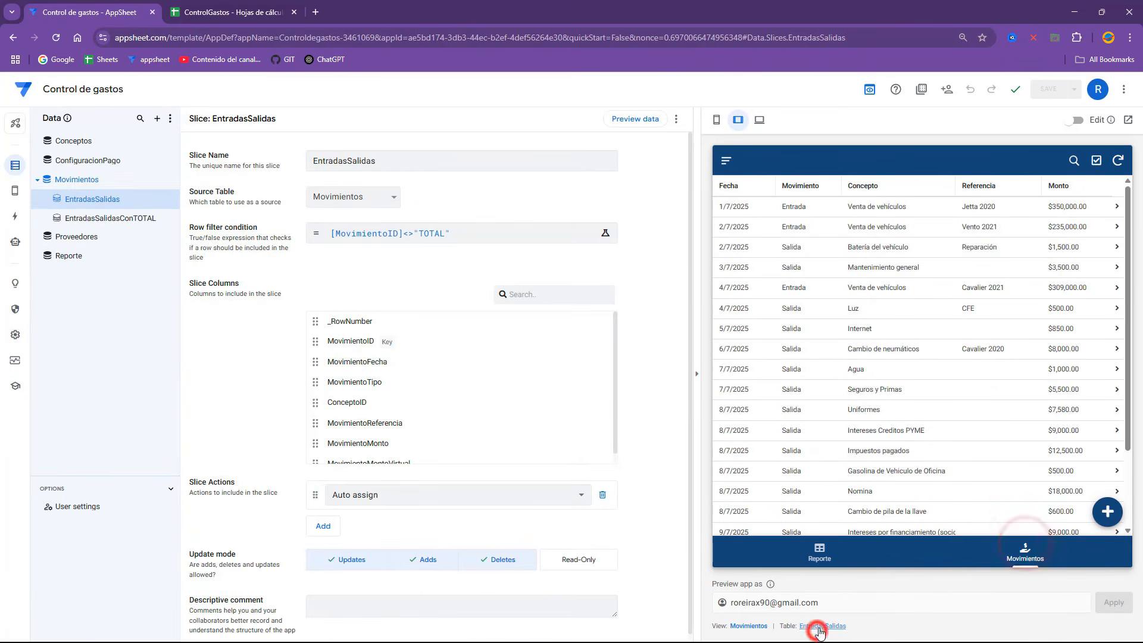
{"action": "left_click", "coordinate": [82, 179]}
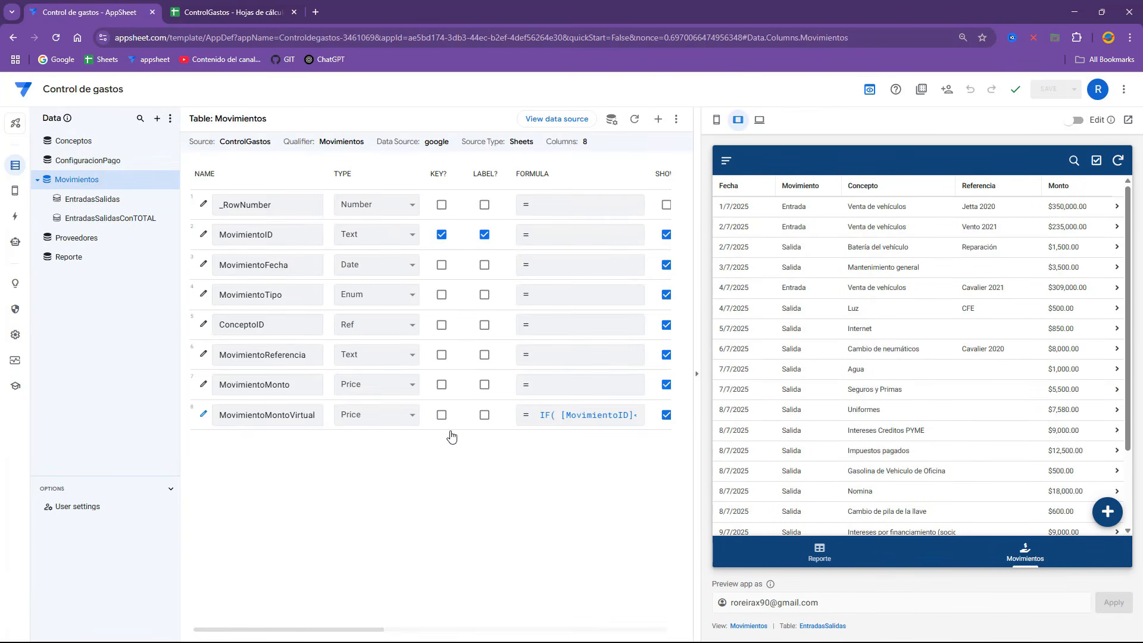
Step: Try a new movement of type Salida with a Monto of -4000, switch its type to Entrada, and discard the entry
{"action": "left_click", "coordinate": [989, 550]}
{"action": "left_click", "coordinate": [1107, 511]}
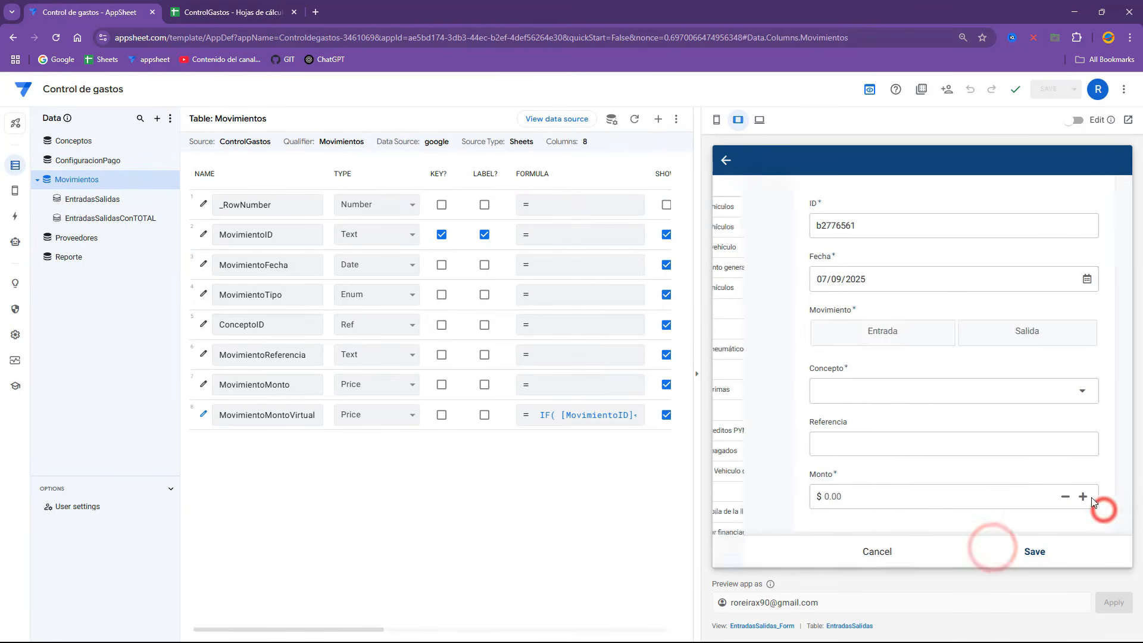
{"action": "left_click", "coordinate": [857, 331]}
{"action": "left_click", "coordinate": [969, 340]}
{"action": "left_click", "coordinate": [809, 503]}
{"action": "type", "text": "-4000"}
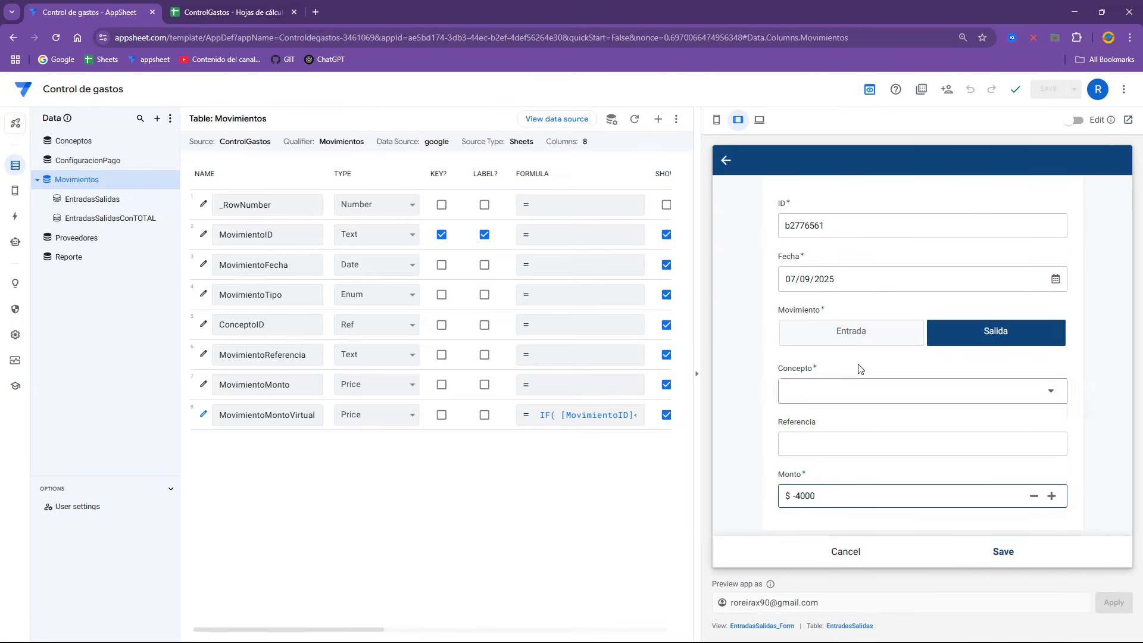
{"action": "left_click", "coordinate": [834, 331]}
{"action": "left_click", "coordinate": [821, 494]}
{"action": "left_click", "coordinate": [837, 552]}
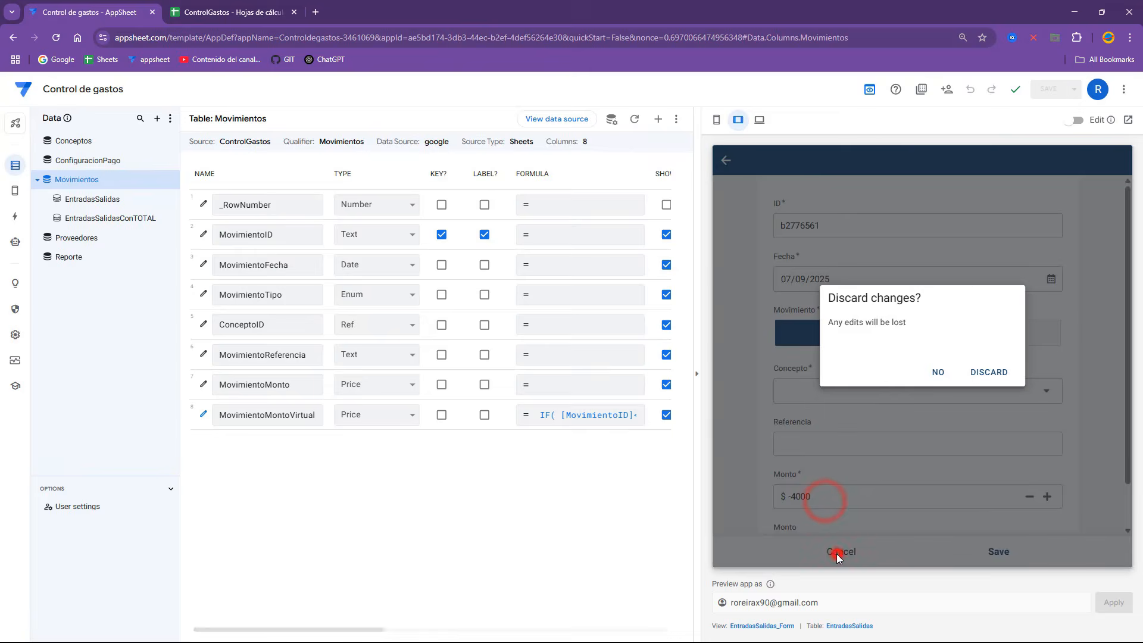
{"action": "left_click", "coordinate": [989, 372]}
Step: Add a virtual column named MovimientoMontoReal to the Movimientos table
{"action": "left_click", "coordinate": [658, 118]}
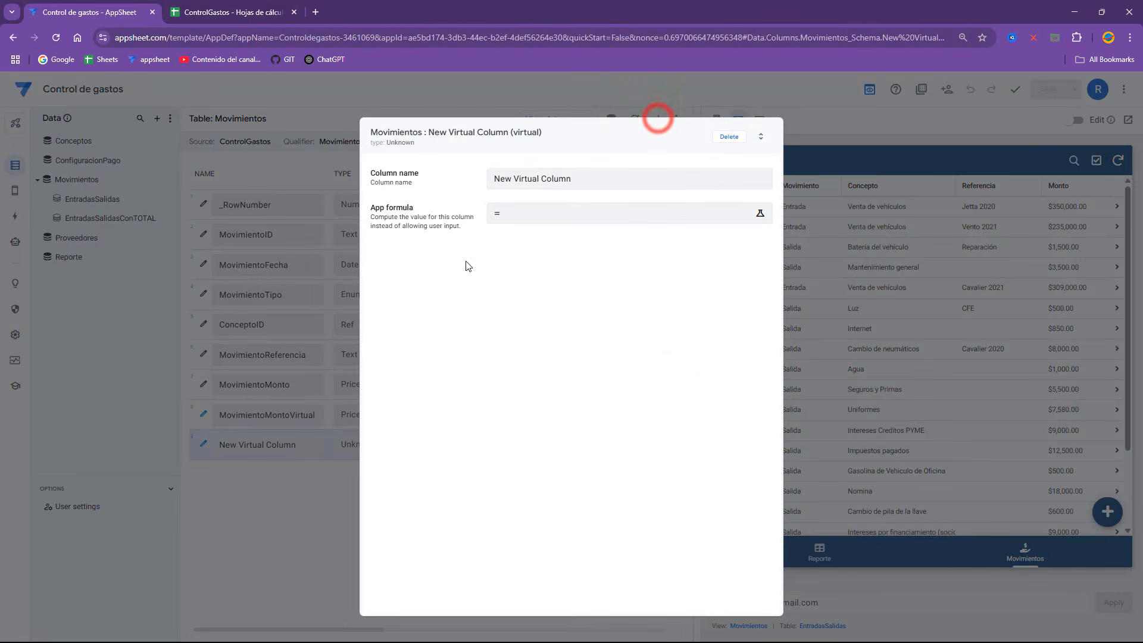
{"action": "triple_click", "coordinate": [587, 180]}
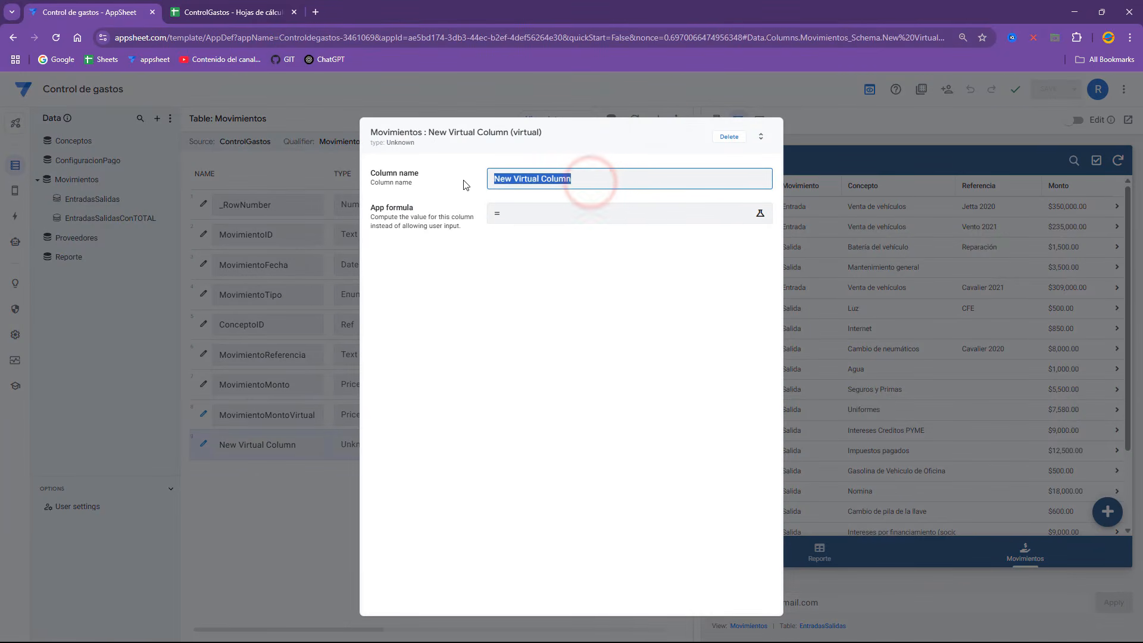
{"action": "type", "text": "MovimientoMontoReal"}
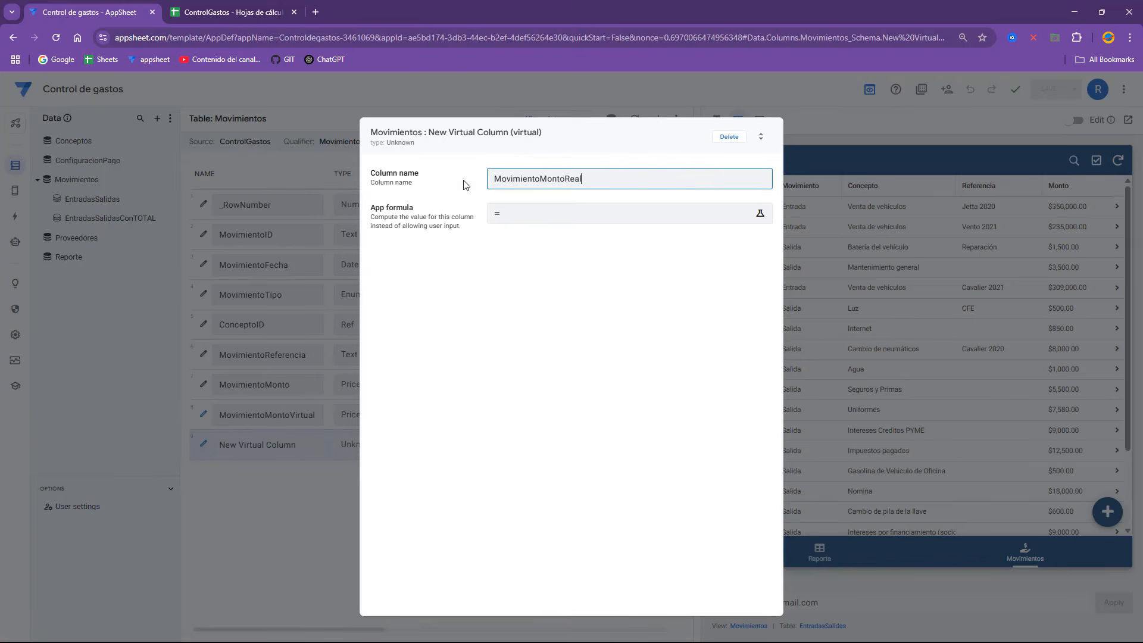
Step: Begin the column's app formula as an IF expression with the condition [MovimientoTipo]="Entrada"
{"action": "left_click", "coordinate": [507, 213]}
{"action": "left_click", "coordinate": [353, 170]}
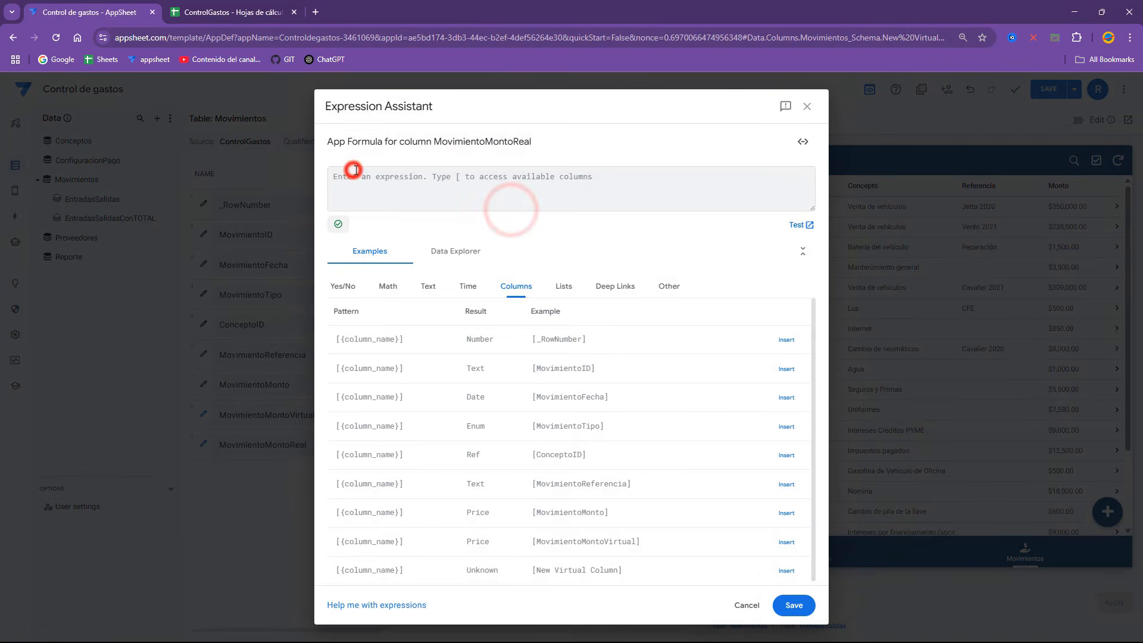
{"action": "type", "text": "IF"}
{"action": "key", "text": "Return"}
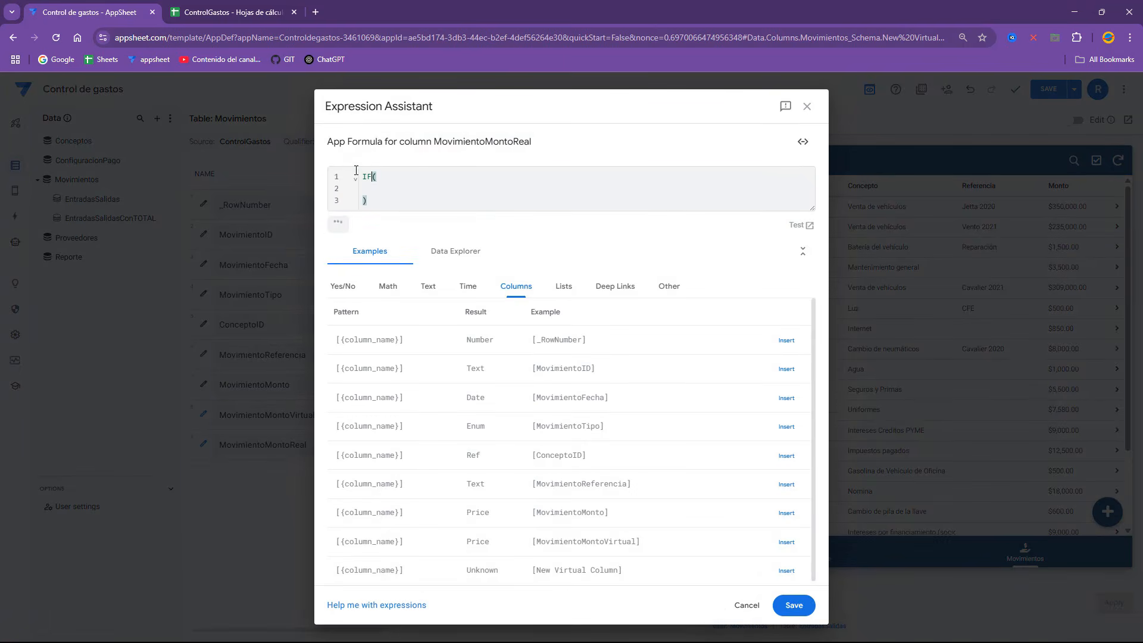
{"action": "key", "text": "Return"}
{"action": "key", "text": "Down"}
{"action": "type", "text": "[Mov"}
{"action": "key", "text": "Down"}
{"action": "key", "text": "Down"}
{"action": "key", "text": "Down"}
{"action": "key", "text": "Down"}
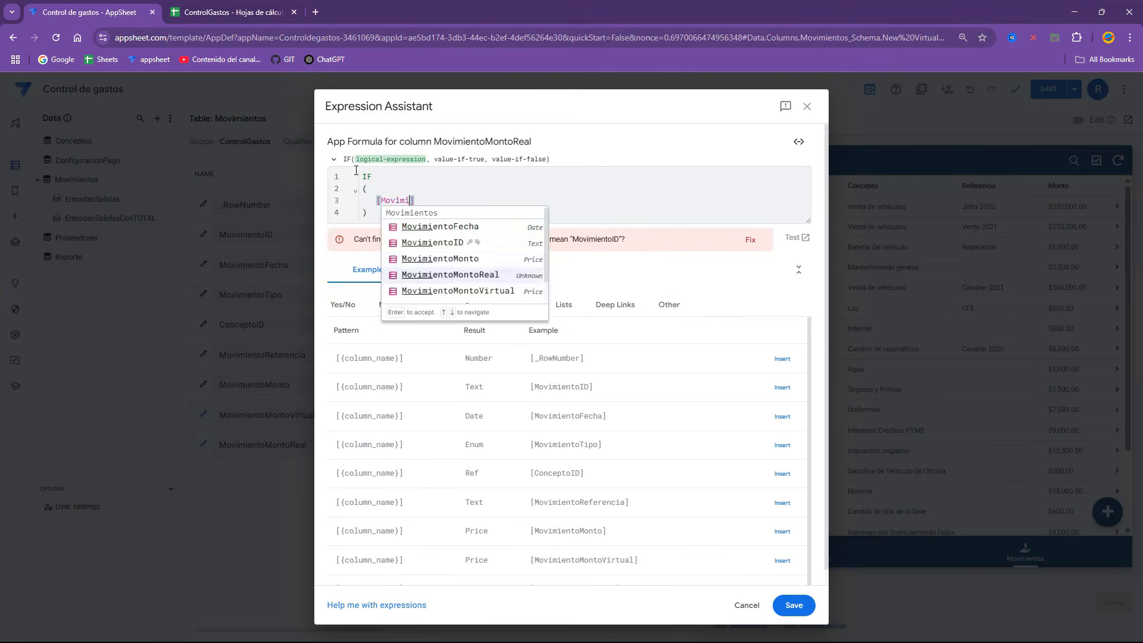
{"action": "double_click", "coordinate": [395, 200]}
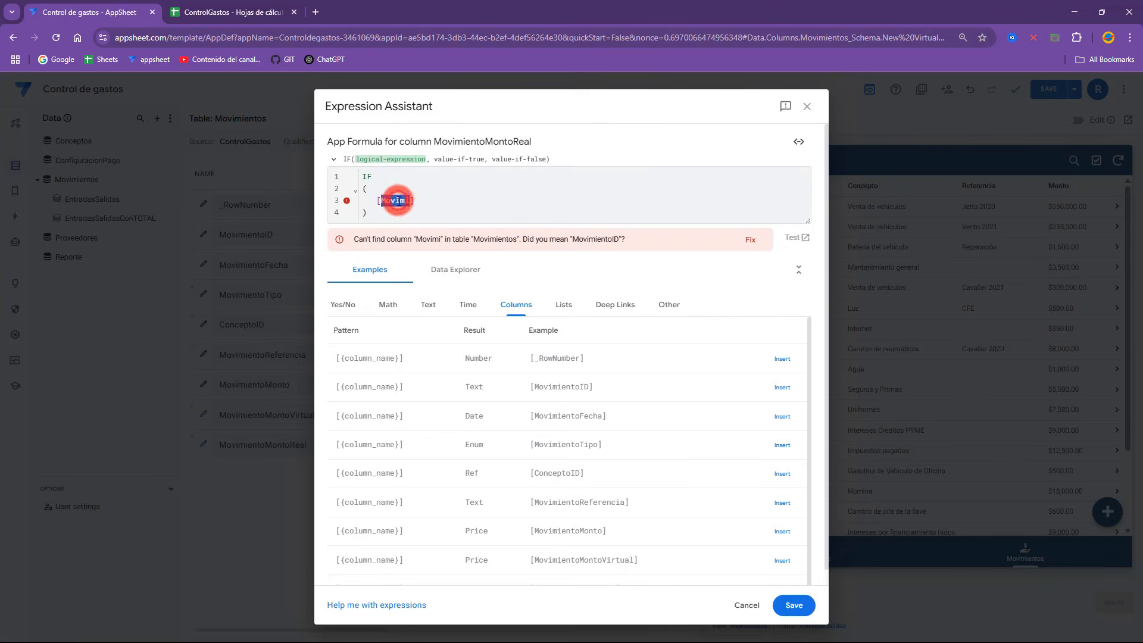
{"action": "type", "text": "Tipo"}
{"action": "key", "text": "Return"}
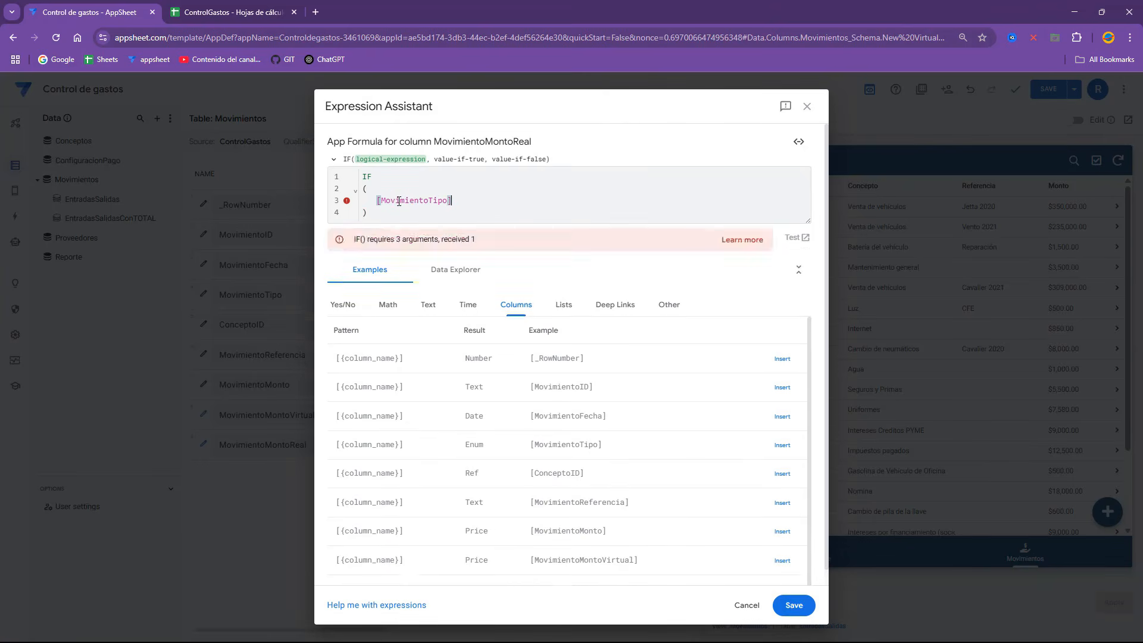
{"action": "type", "text": "=\"Entrada"}
{"action": "key", "text": "Return"}
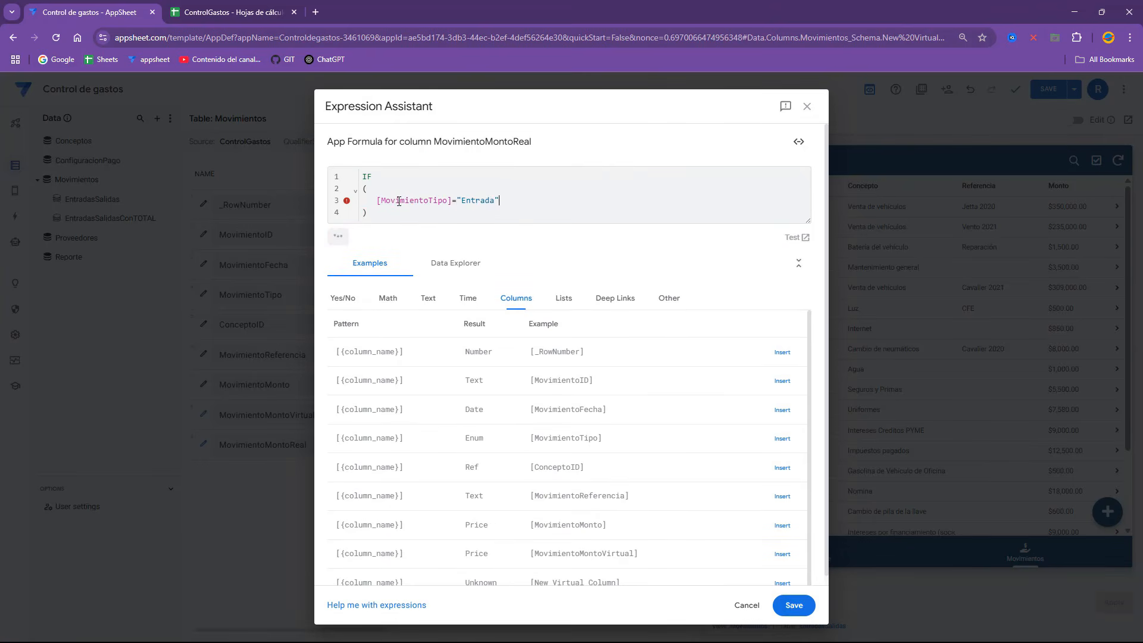
Step: Complete the IF formula with [MovimientoMonto] as the true value and [MovimientoMonto]*-1 as the false value, and save the formula
{"action": "key", "text": "Return"}
{"action": "type", "text": ",[Movi"}
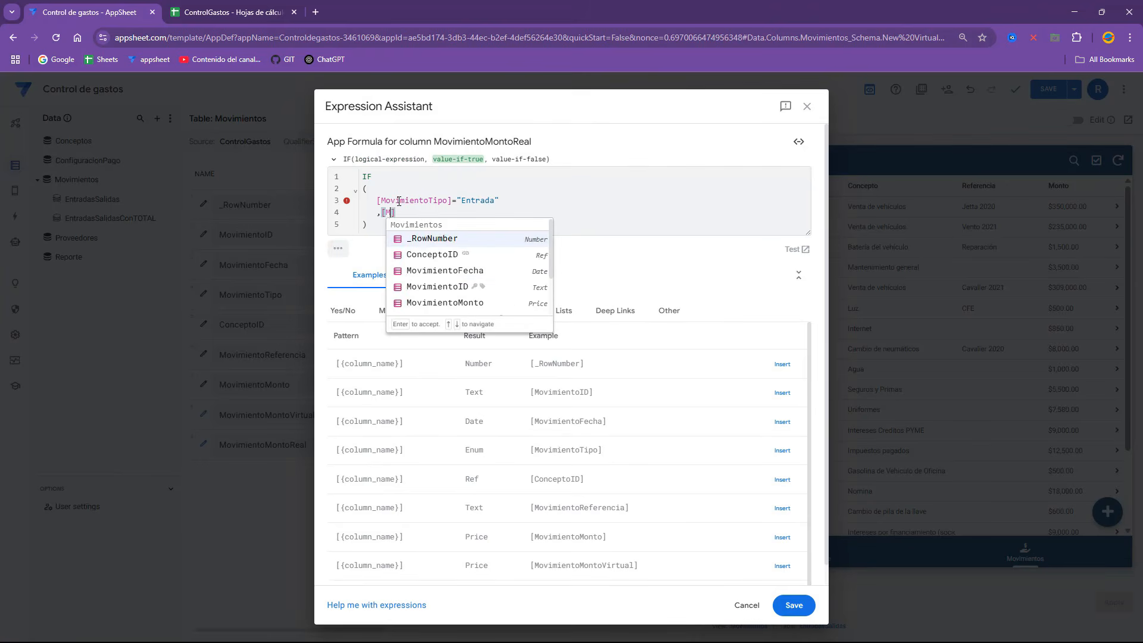
{"action": "key", "text": "Down"}
{"action": "key", "text": "Down"}
{"action": "key", "text": "Return"}
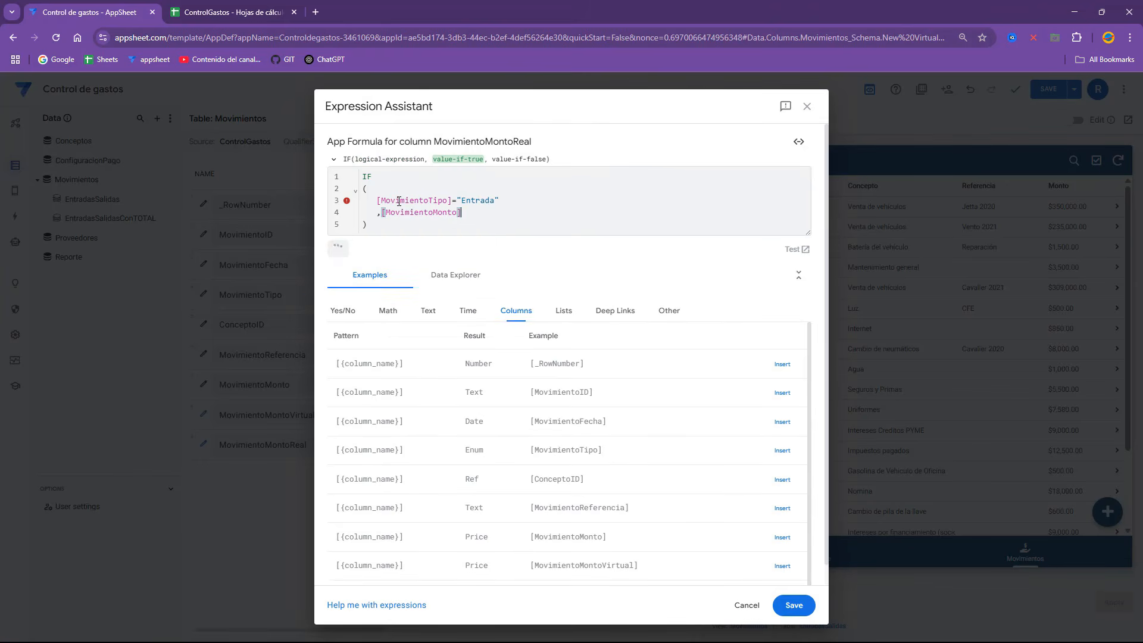
{"action": "key", "text": "Return"}
{"action": "type", "text": ",["}
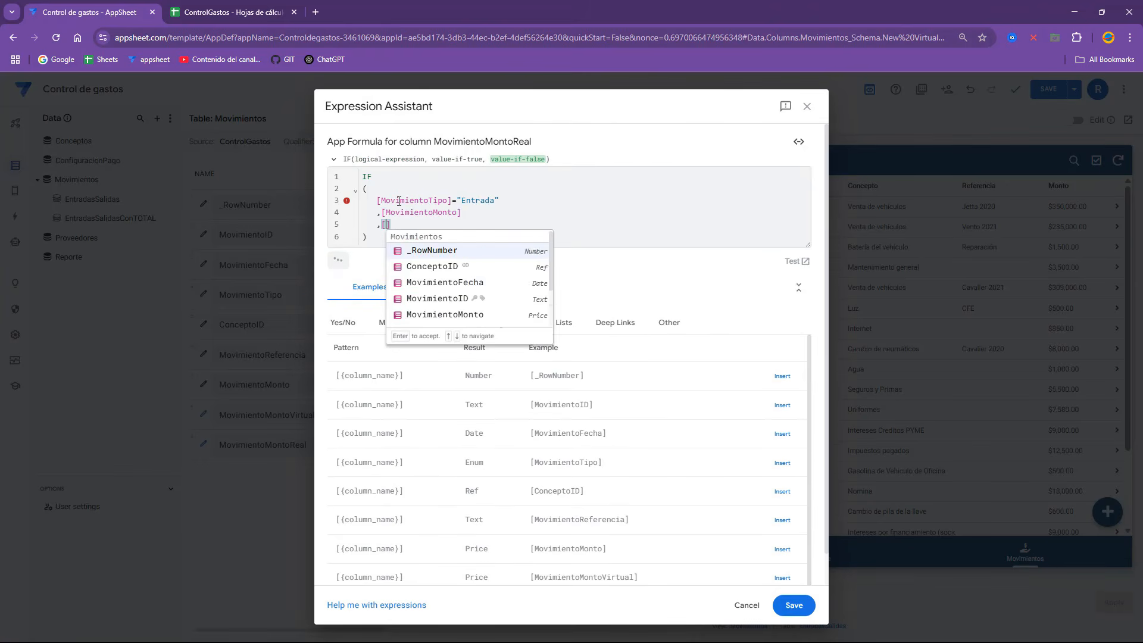
{"action": "type", "text": "Movimin"}
{"action": "key", "text": "BackSpace"}
{"action": "type", "text": "ento"}
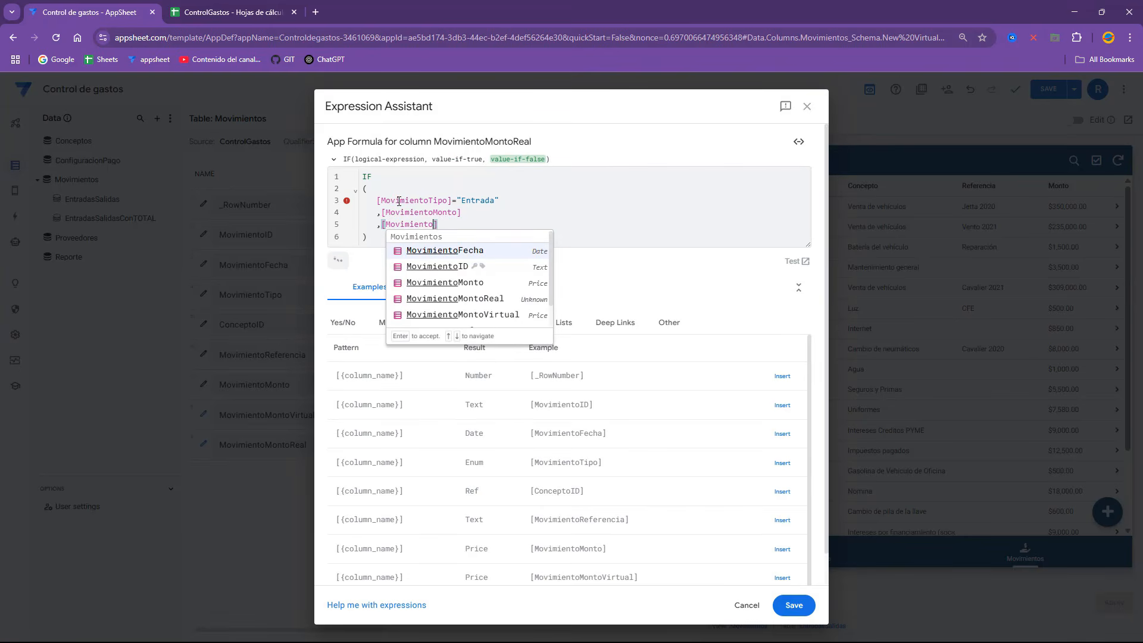
{"action": "type", "text": "Mon"}
{"action": "key", "text": "Return"}
{"action": "type", "text": "*-1"}
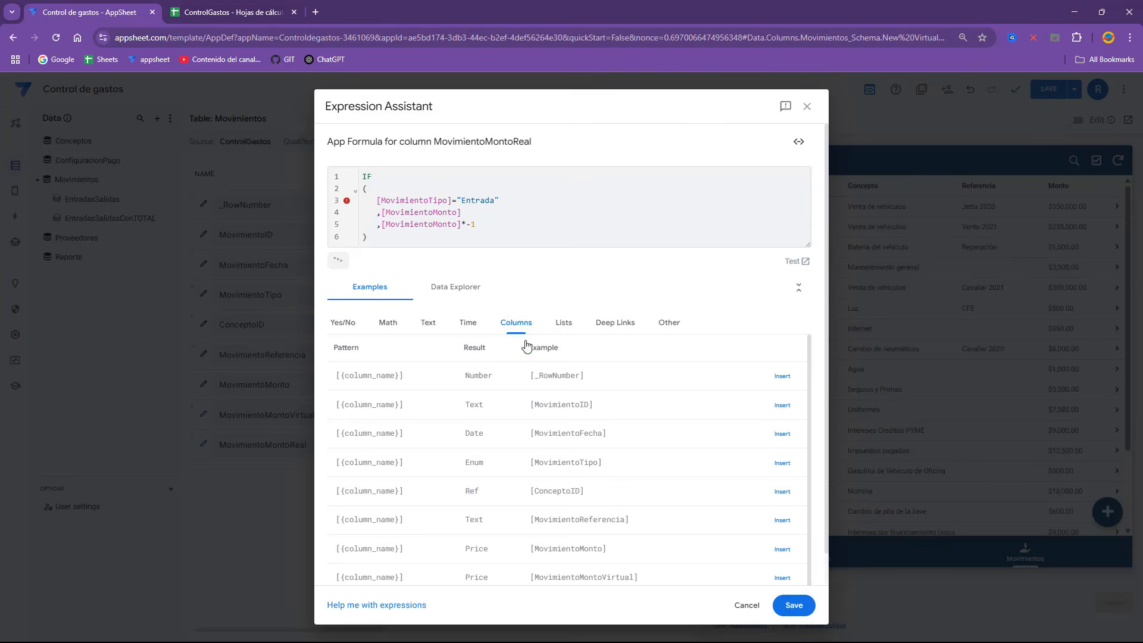
{"action": "left_click", "coordinate": [787, 607]}
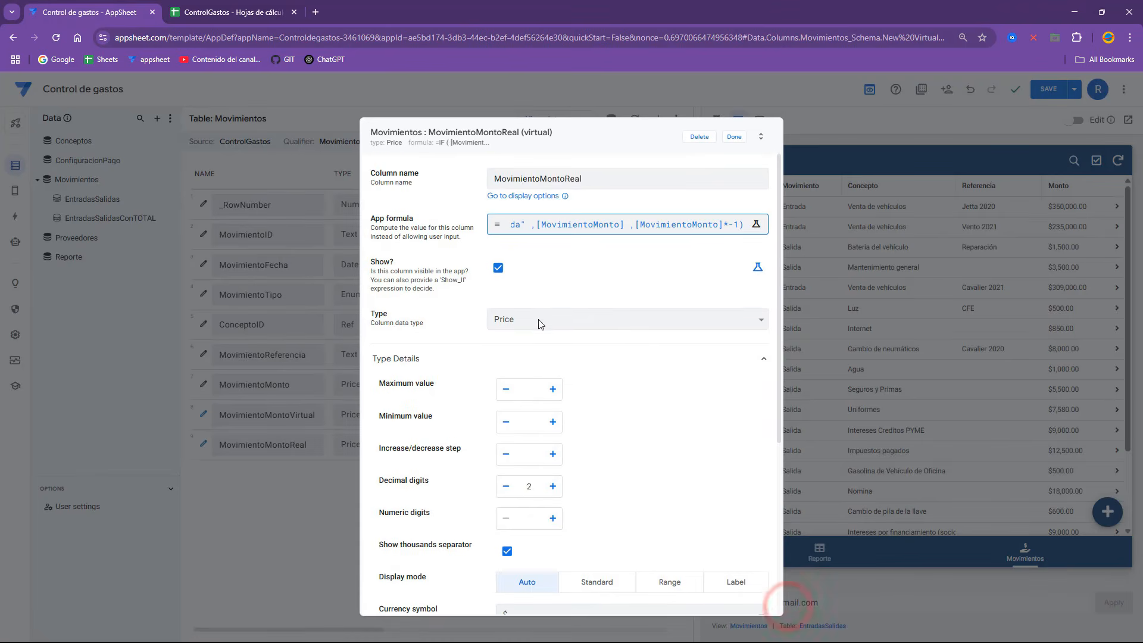
Step: Set the display name of the MovimientoMontoReal column to Monto and finish editing the column
{"action": "scroll", "coordinate": [513, 512], "scroll_direction": "down", "scroll_amount": 5}
{"action": "left_click", "coordinate": [512, 533]}
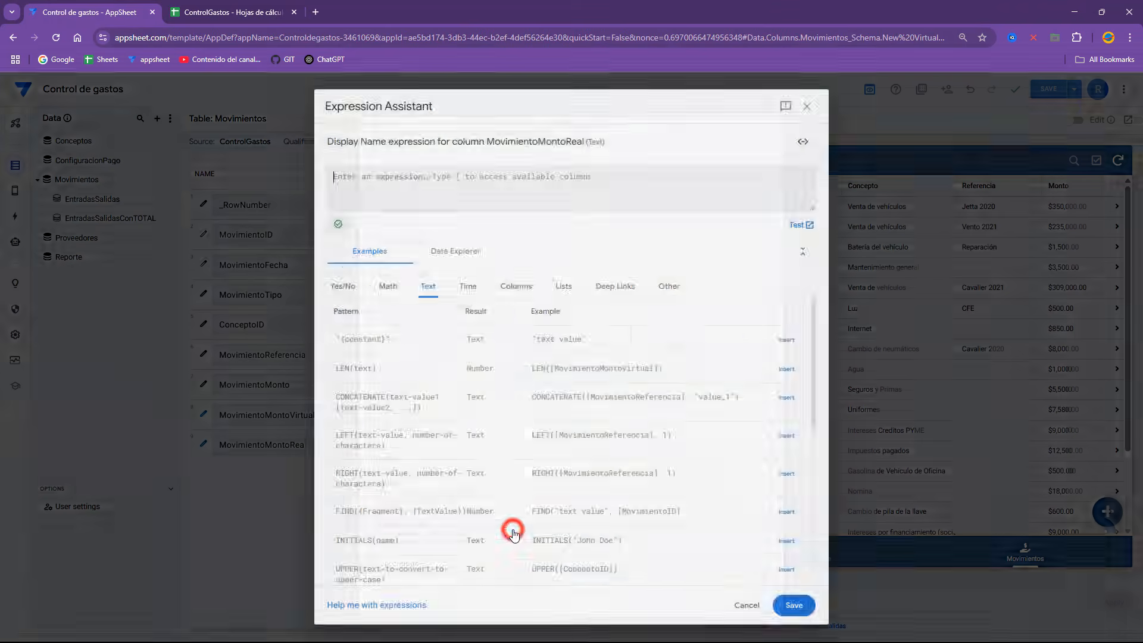
{"action": "type", "text": "Monto"}
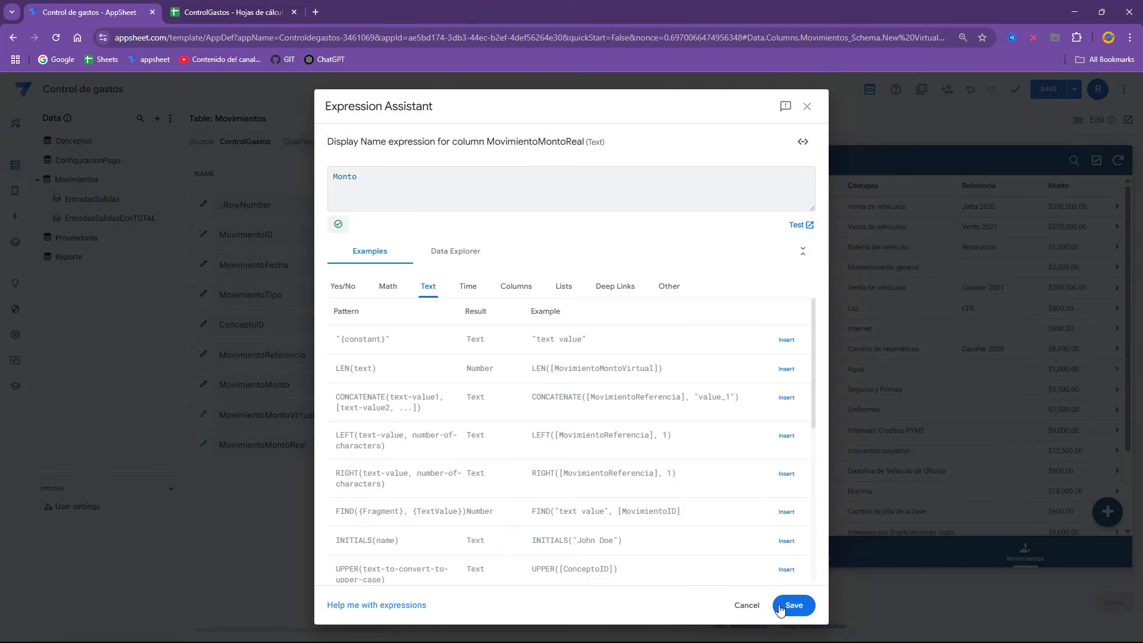
{"action": "left_click", "coordinate": [781, 607]}
{"action": "left_click", "coordinate": [734, 135]}
Step: Replace MovimientoMonto with MovimientoMontoReal in the Movimientos view's column order and save the app
{"action": "left_click", "coordinate": [1010, 552]}
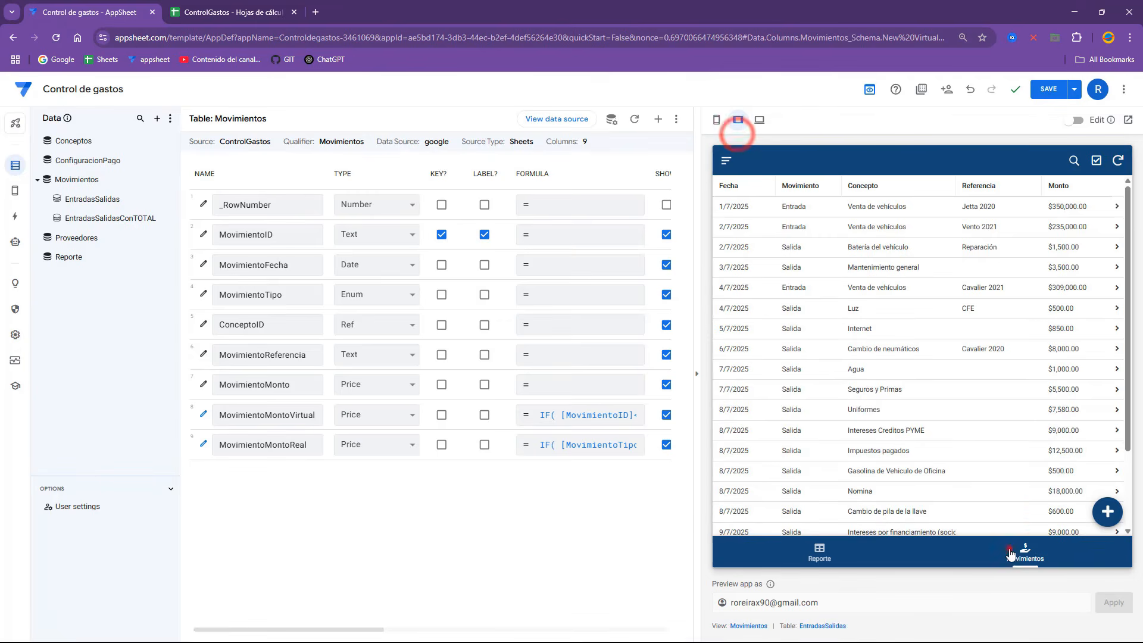
{"action": "left_click", "coordinate": [740, 627]}
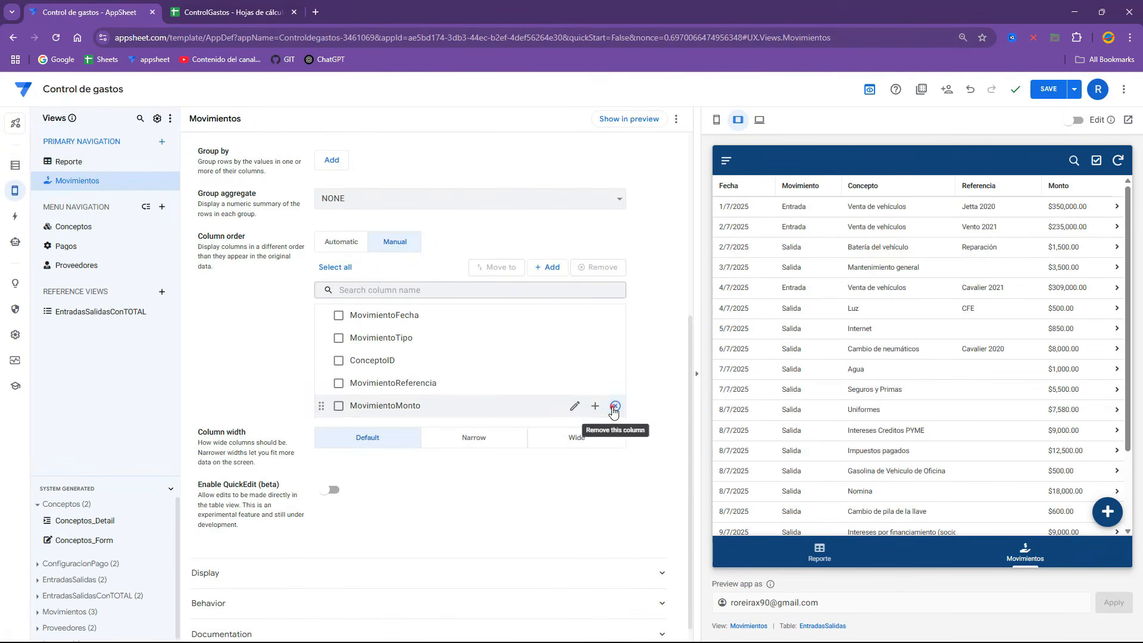
{"action": "left_click", "coordinate": [614, 411]}
{"action": "left_click", "coordinate": [547, 267]}
{"action": "left_click", "coordinate": [611, 388]}
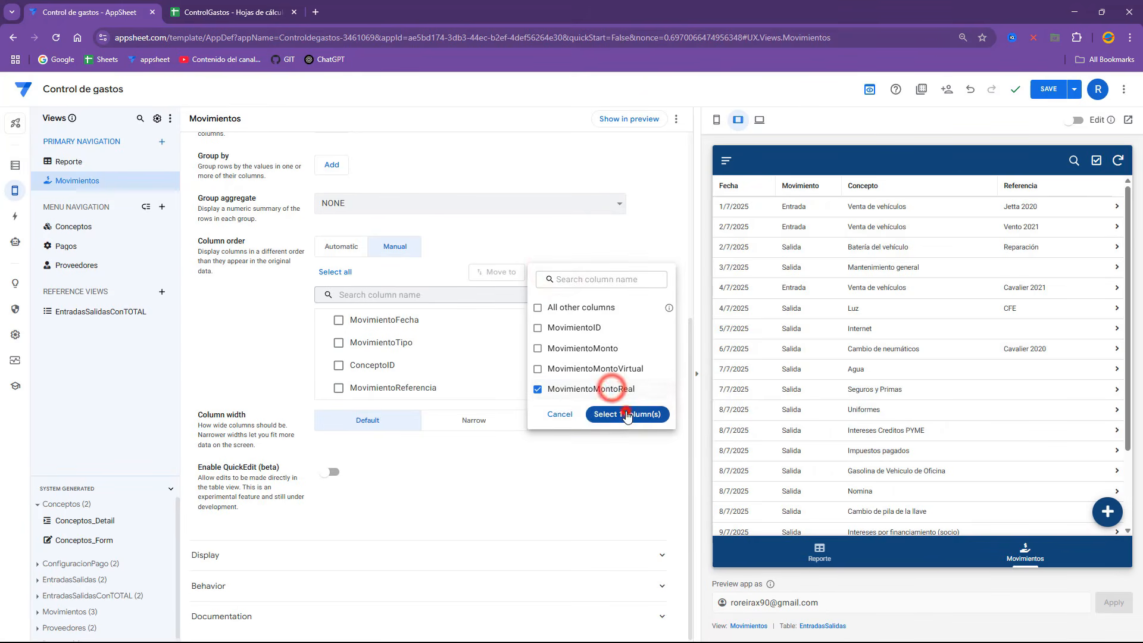
{"action": "left_click", "coordinate": [626, 415]}
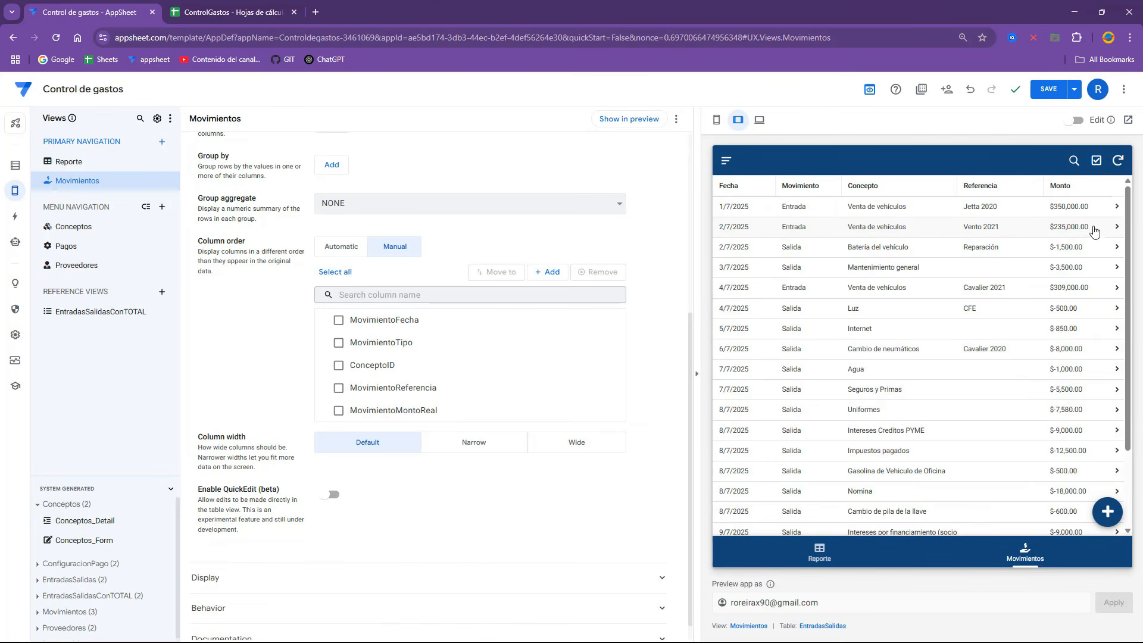
{"action": "left_click", "coordinate": [1048, 89]}
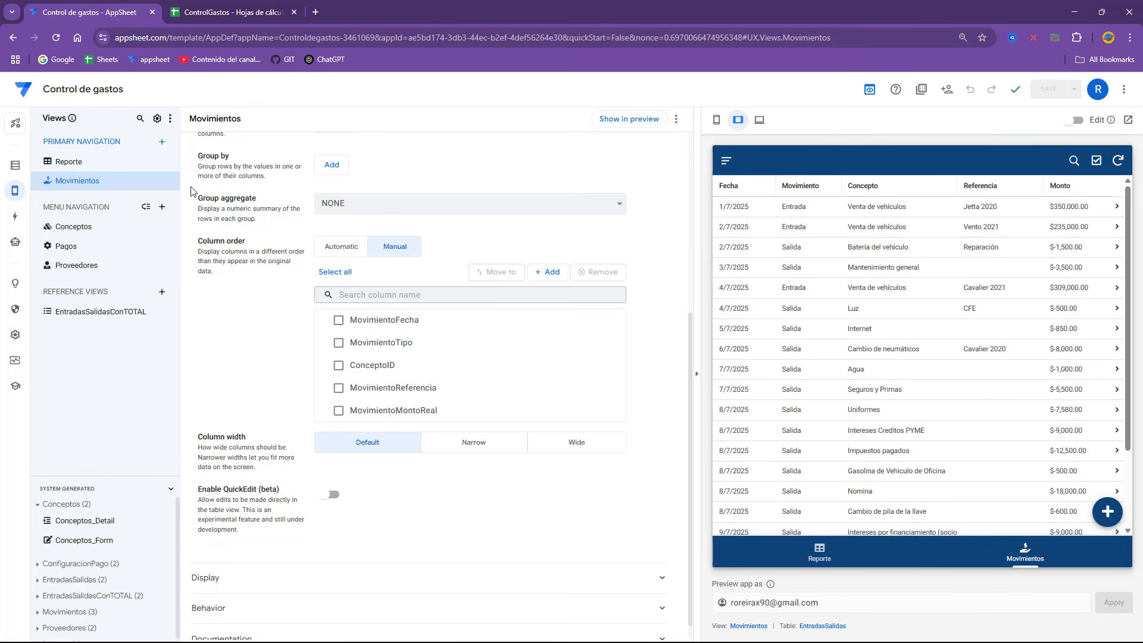
Step: Change the true value in the MovimientoMontoVirtual column's IF formula to [MovimientoMontoReal]
{"action": "left_click", "coordinate": [16, 165]}
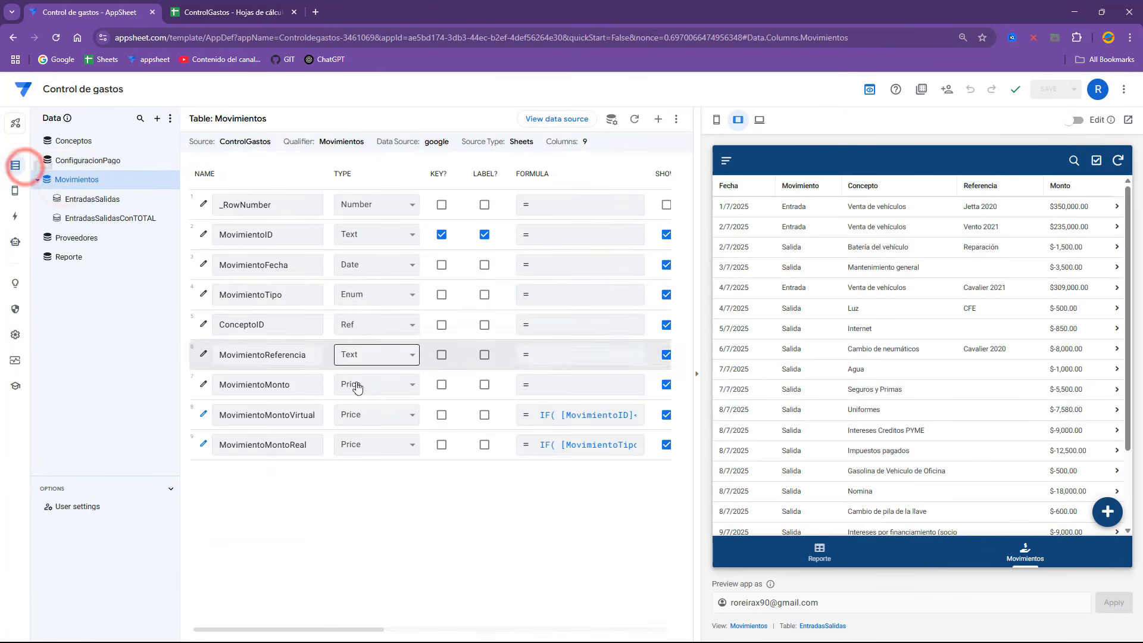
{"action": "left_click", "coordinate": [580, 419]}
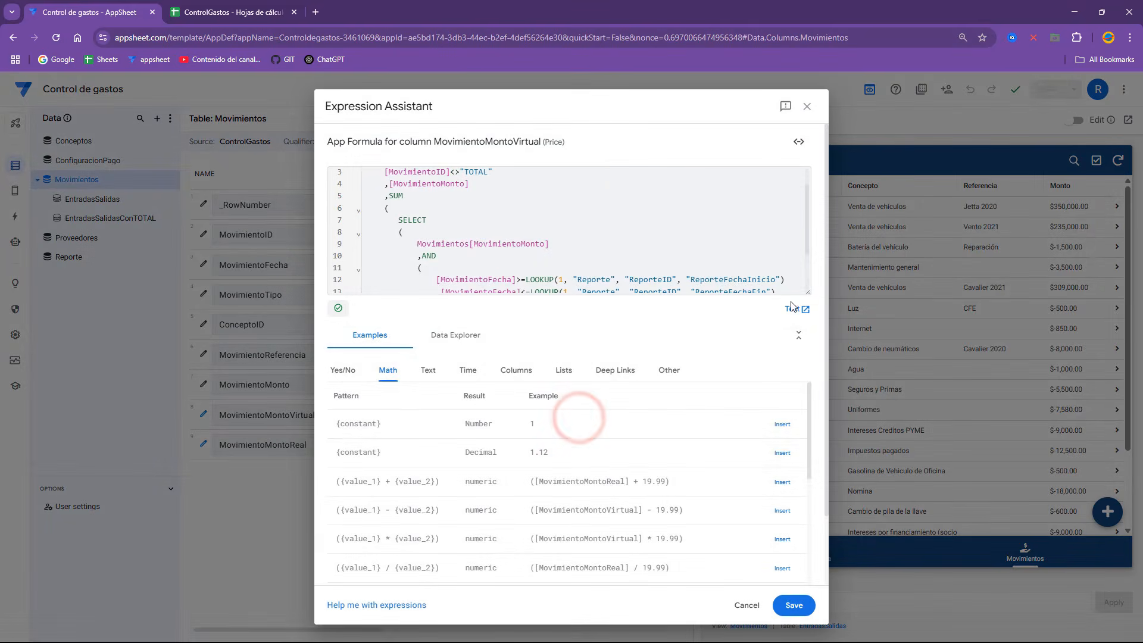
{"action": "left_click_drag", "start_coordinate": [807, 293], "coordinate": [818, 340]}
{"action": "double_click", "coordinate": [437, 213]}
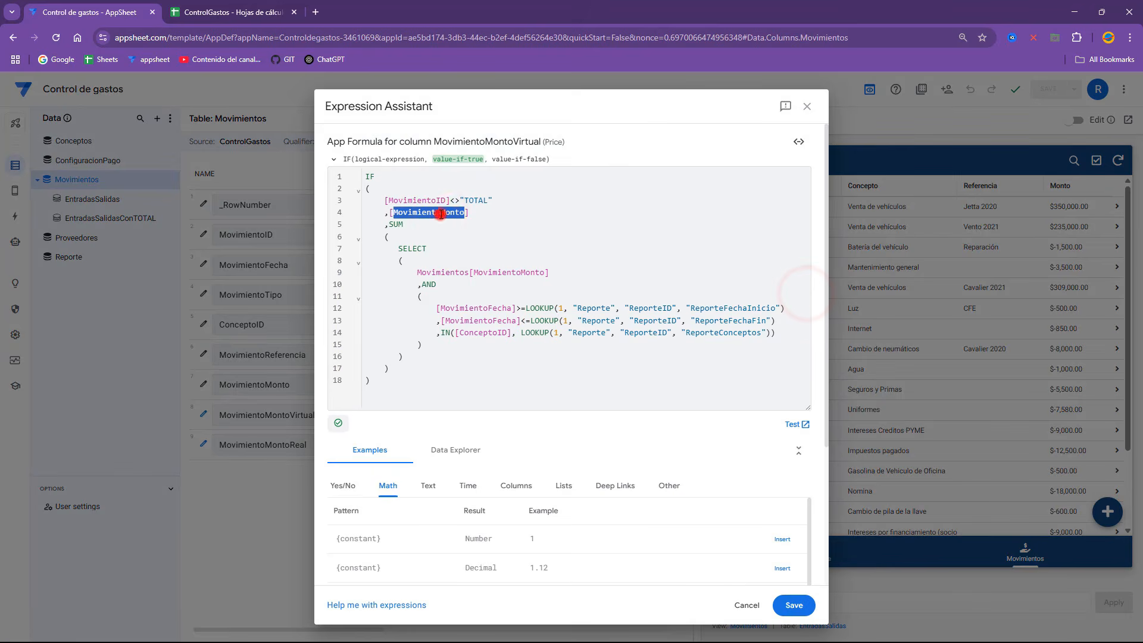
{"action": "type", "text": "Mo"}
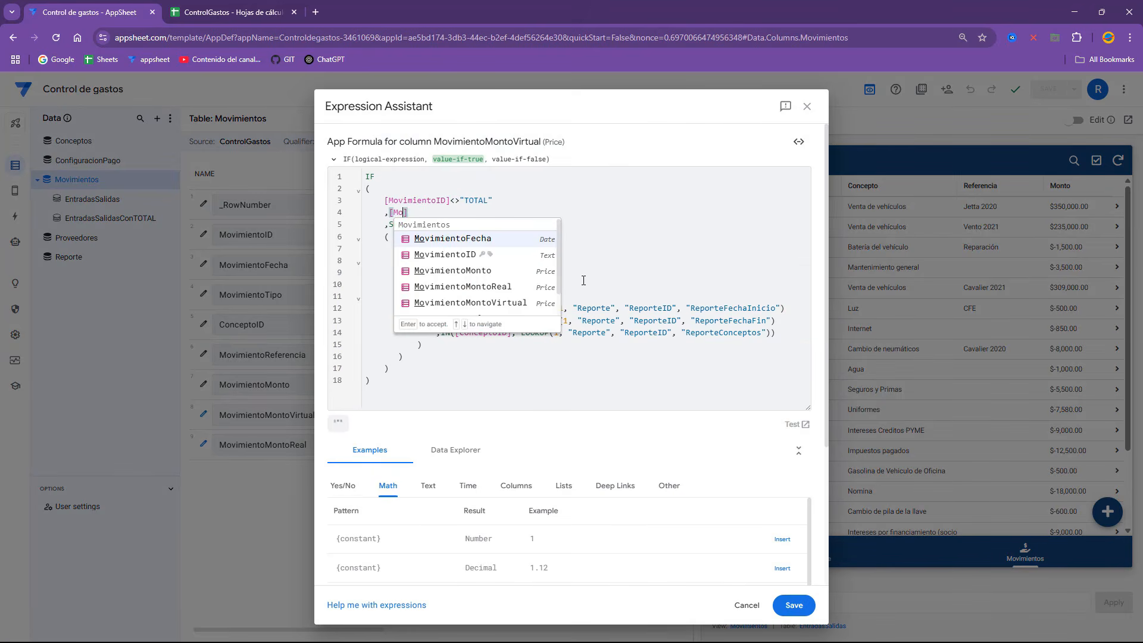
{"action": "type", "text": "vimientoM"}
{"action": "key", "text": "Down"}
{"action": "key", "text": "Return"}
Step: Make the formula's SELECT sum Movimientos[MovimientoMontoReal] instead of MovimientoMonto, and save the formula
{"action": "double_click", "coordinate": [433, 211]}
{"action": "key", "text": "ctrl+c"}
{"action": "double_click", "coordinate": [497, 272]}
{"action": "key", "text": "ctrl+v"}
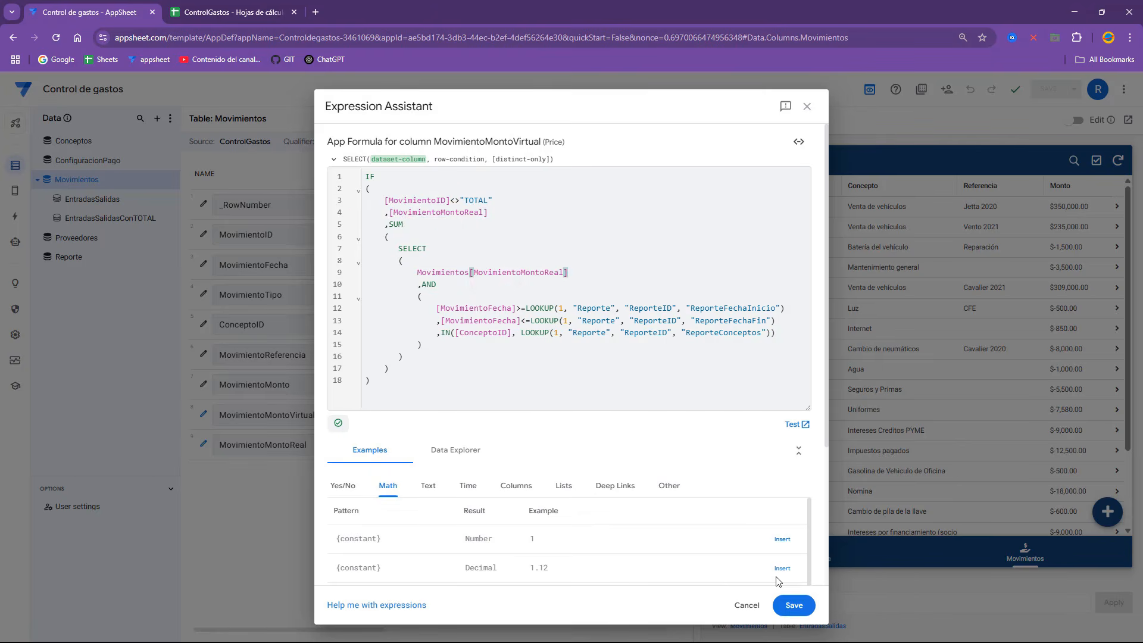
{"action": "left_click", "coordinate": [794, 605]}
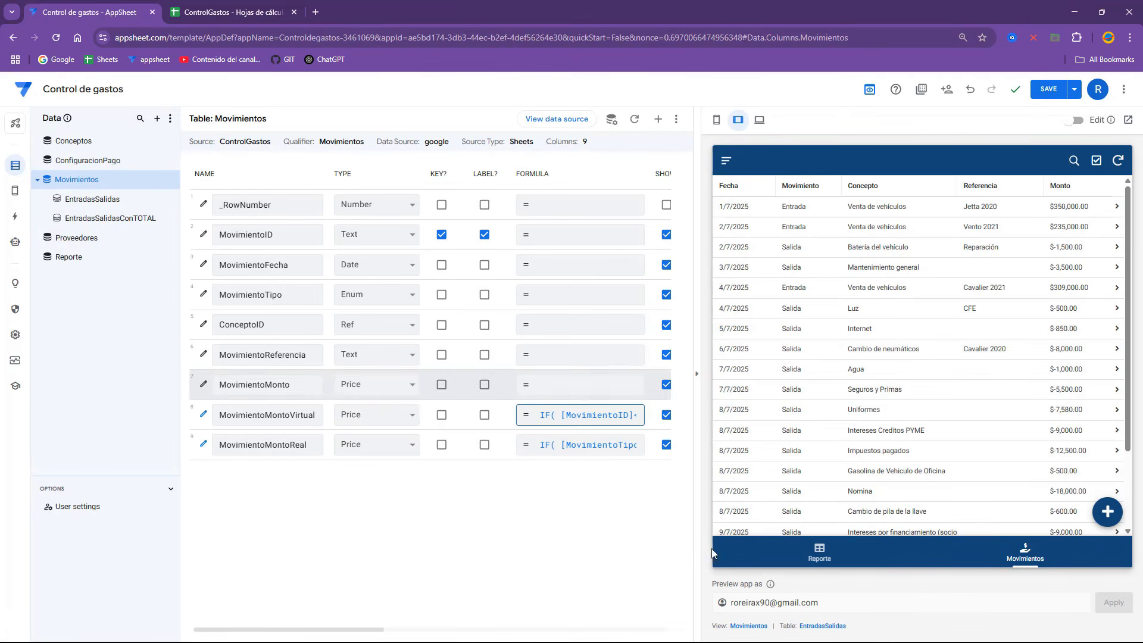
Step: Check the Reporte view in the preview, save the app, and open its report in a separate browser tab
{"action": "left_click", "coordinate": [819, 550]}
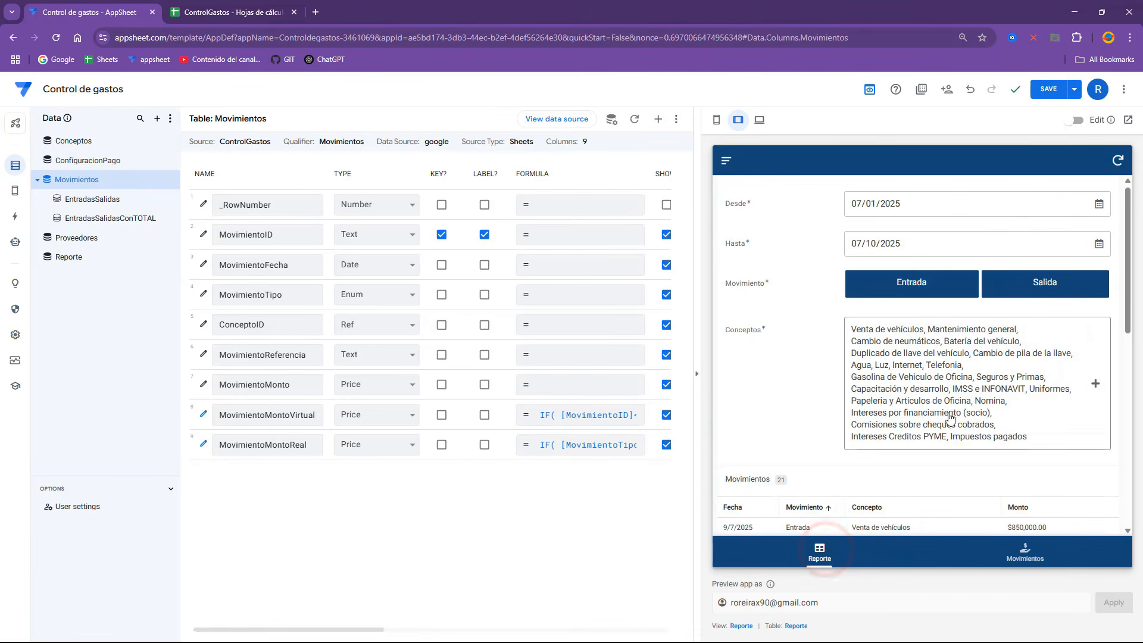
{"action": "scroll", "coordinate": [930, 434], "scroll_direction": "down", "scroll_amount": 8}
{"action": "scroll", "coordinate": [931, 429], "scroll_direction": "up", "scroll_amount": 7}
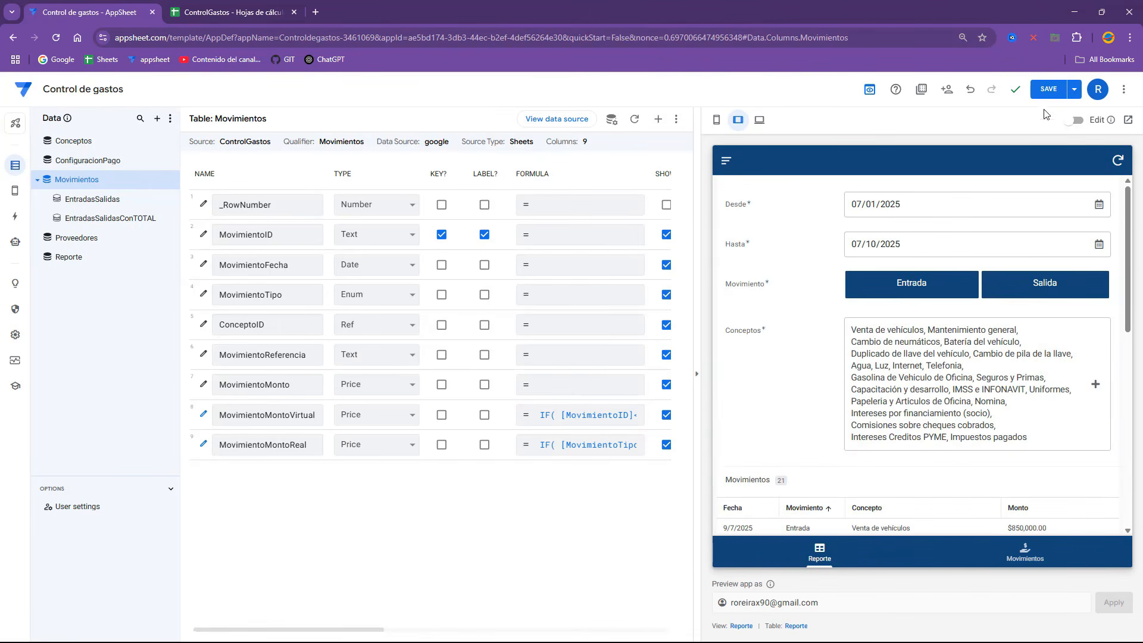
{"action": "left_click", "coordinate": [1048, 91]}
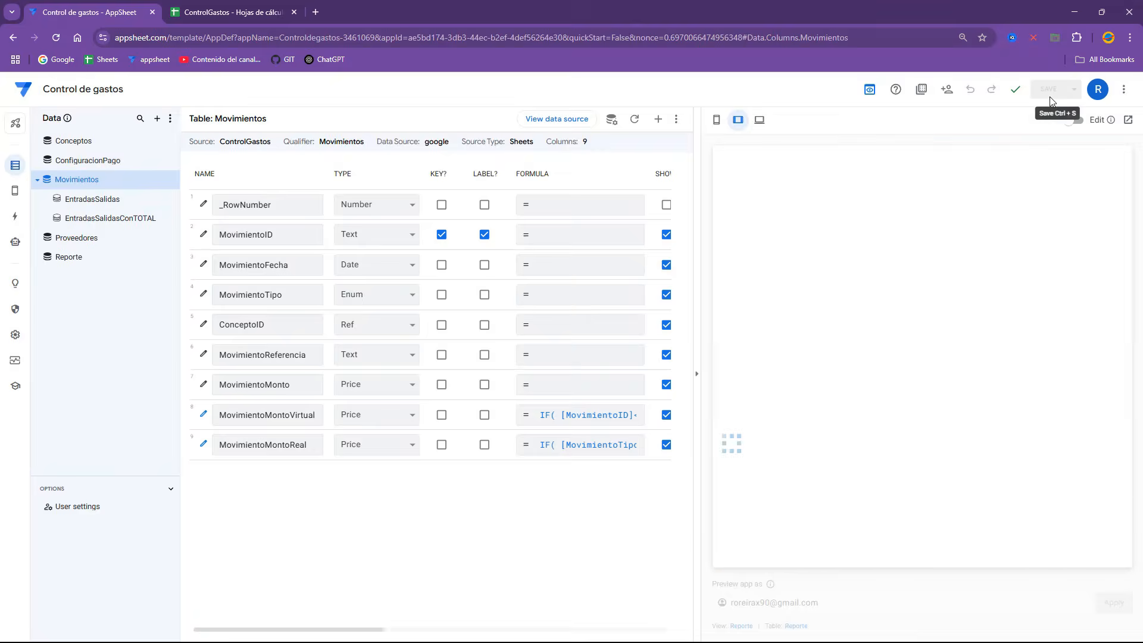
{"action": "left_click", "coordinate": [1128, 120]}
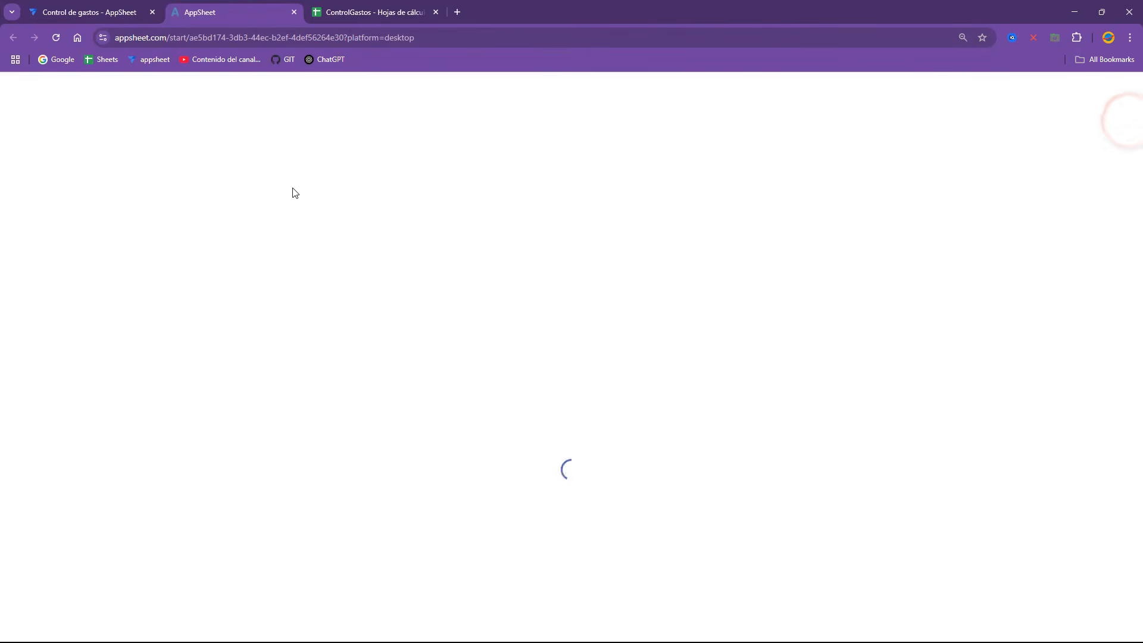
{"action": "left_click", "coordinate": [15, 114]}
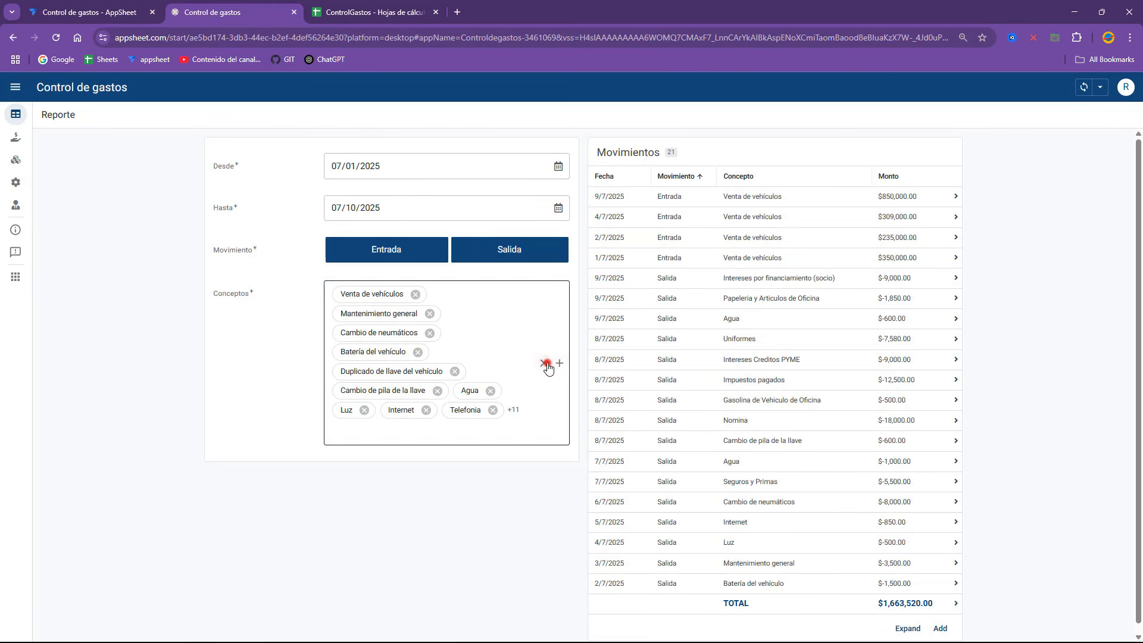
Step: Filter the report to Entrada movements with Venta de vehículos as the only concept
{"action": "left_click", "coordinate": [545, 363]}
{"action": "left_click", "coordinate": [512, 255]}
{"action": "left_click", "coordinate": [450, 302]}
{"action": "left_click", "coordinate": [394, 369]}
{"action": "left_click", "coordinate": [384, 403]}
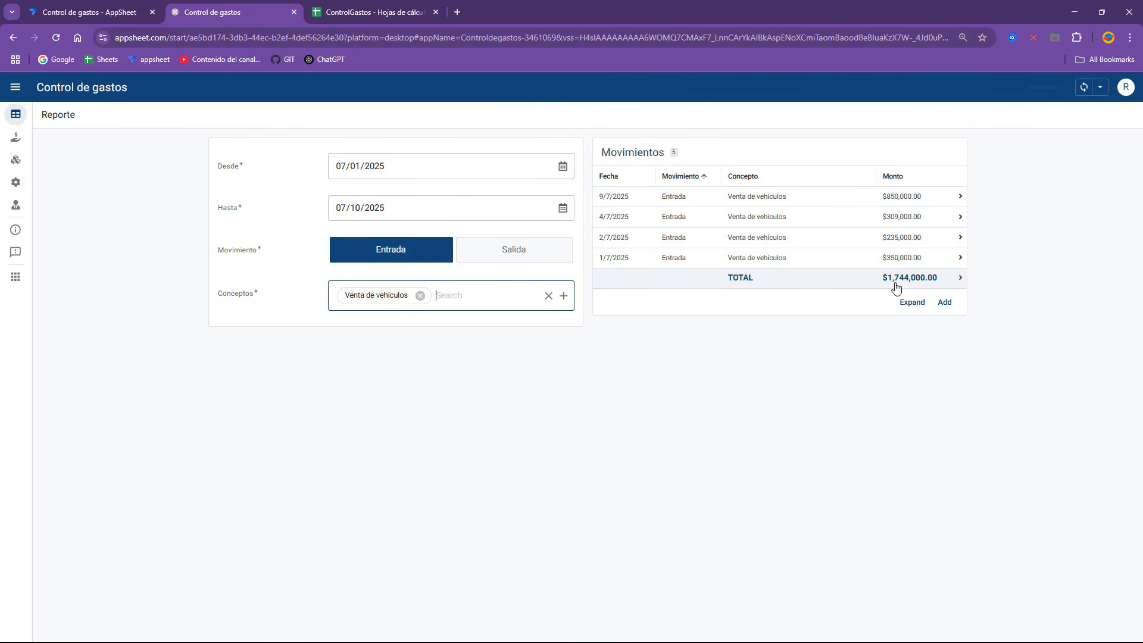
Step: Filter the report to Salida movements only, with all of their available concepts selected
{"action": "left_click", "coordinate": [420, 295]}
{"action": "left_click", "coordinate": [472, 249]}
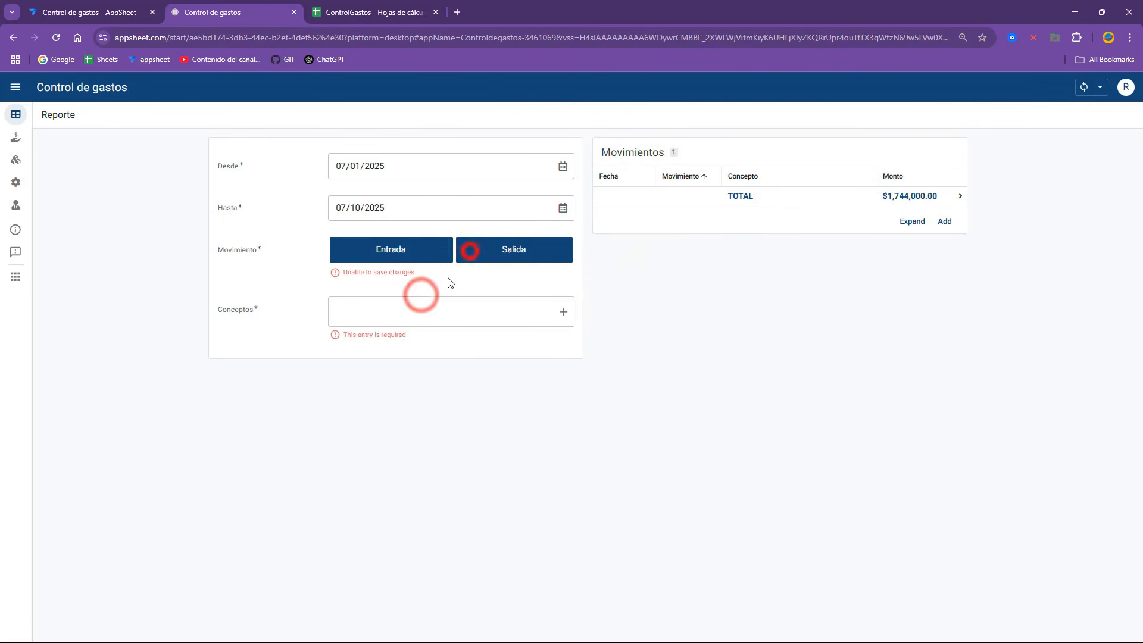
{"action": "left_click", "coordinate": [417, 253]}
{"action": "left_click", "coordinate": [420, 308]}
{"action": "left_click", "coordinate": [387, 347]}
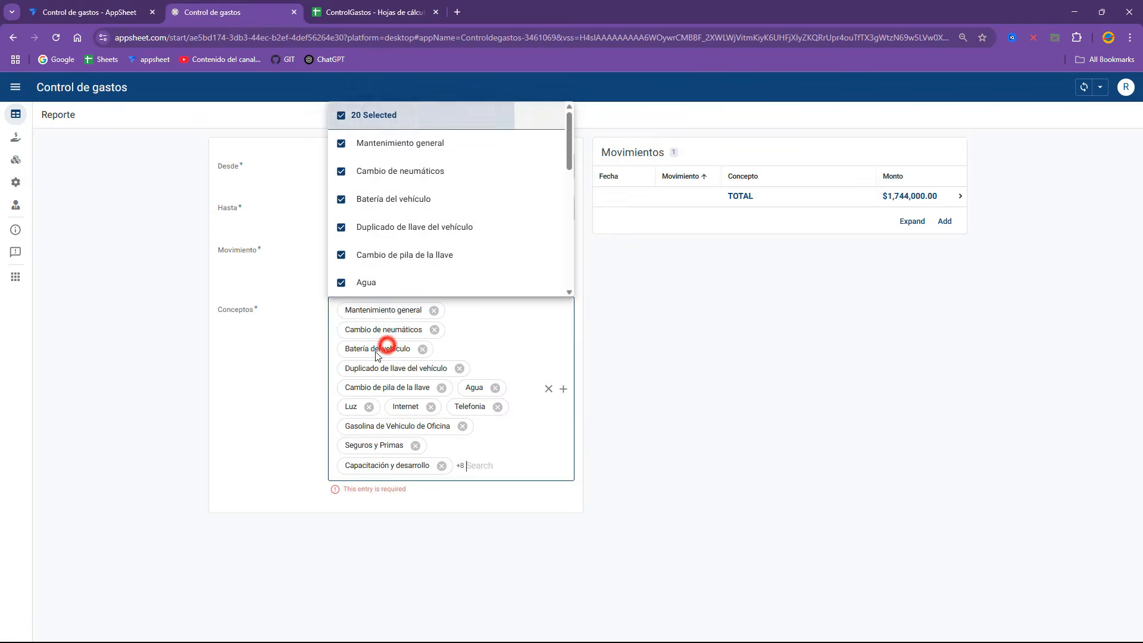
{"action": "left_click", "coordinate": [268, 356]}
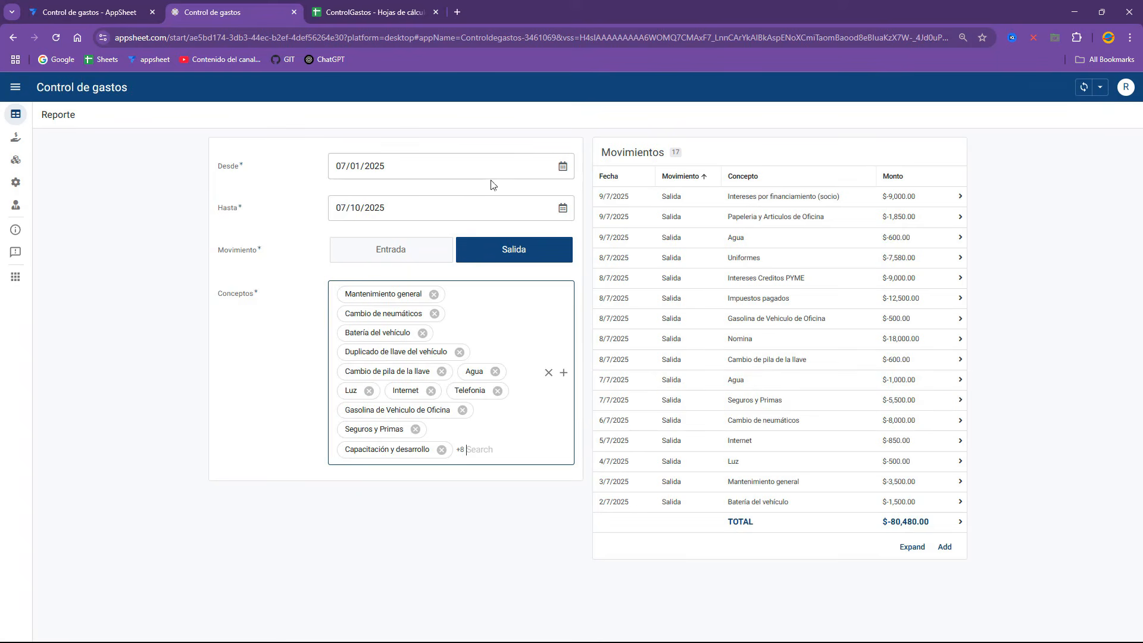
Step: Set the report's Hasta date to 07/05/2025
{"action": "left_click", "coordinate": [562, 207]}
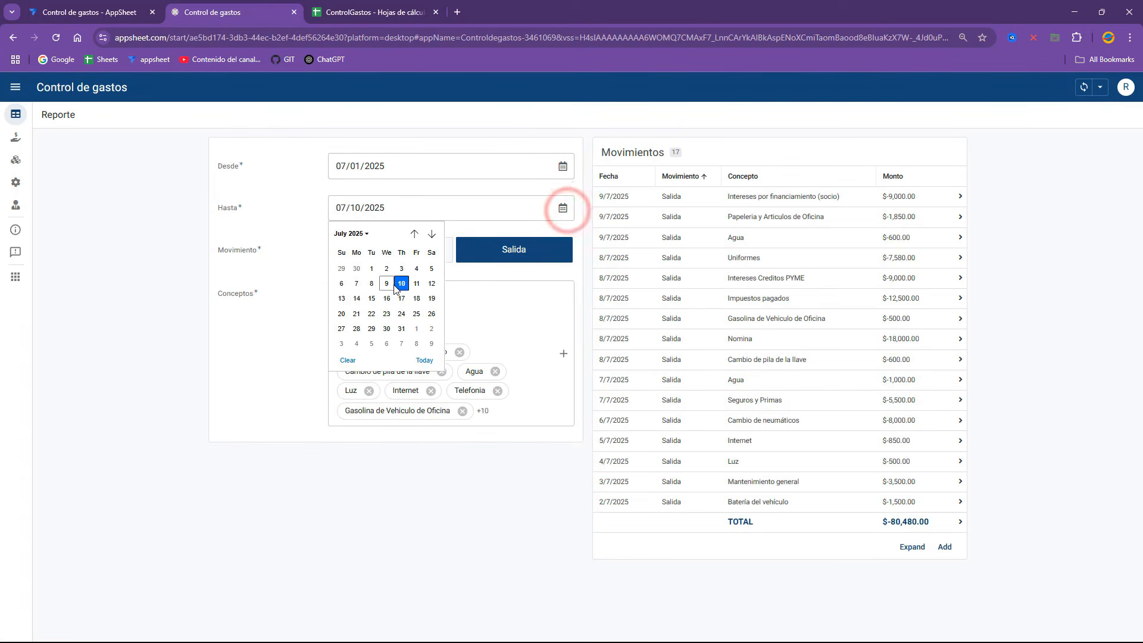
{"action": "left_click", "coordinate": [432, 269]}
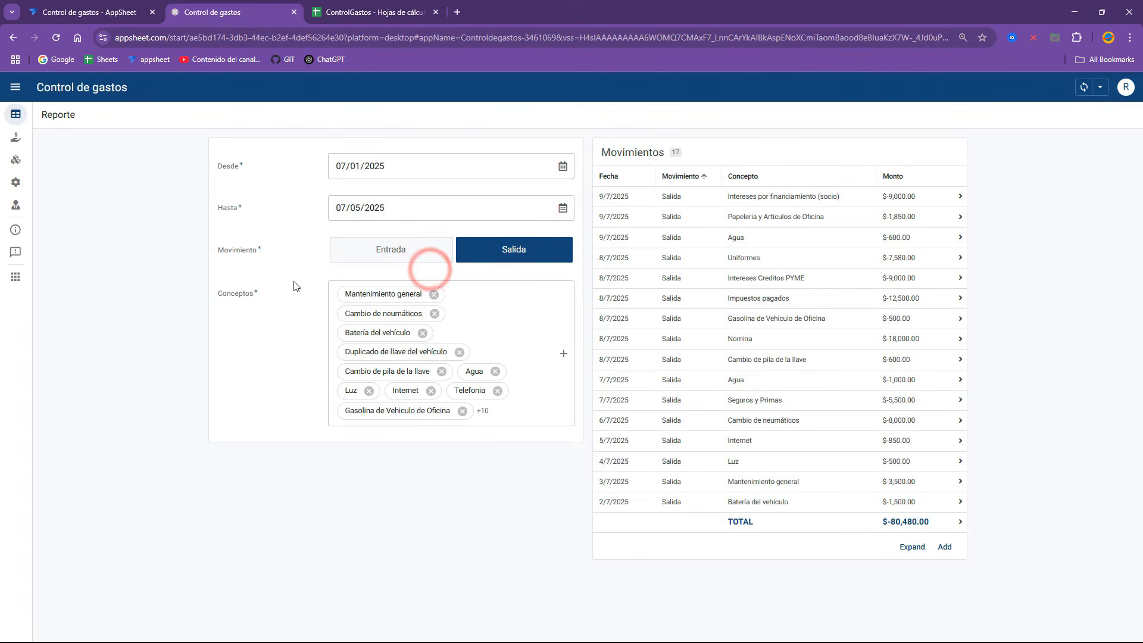
{"action": "left_click", "coordinate": [283, 315]}
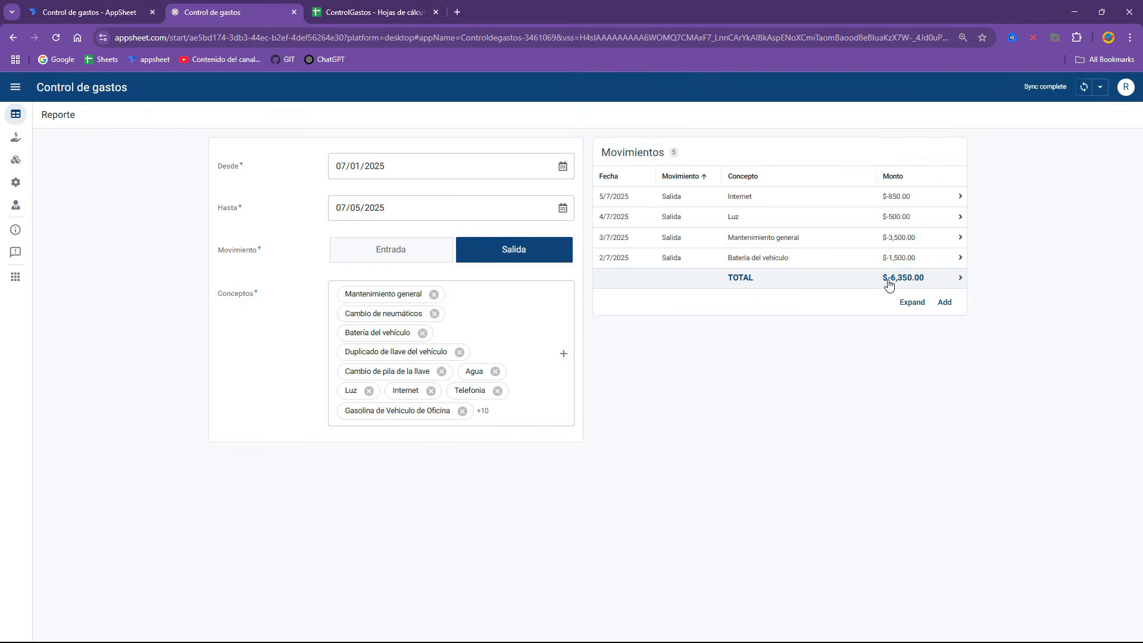
Step: Include Entrada movements alongside Salida in the report and add the Venta de vehículos concept
{"action": "left_click", "coordinate": [408, 251]}
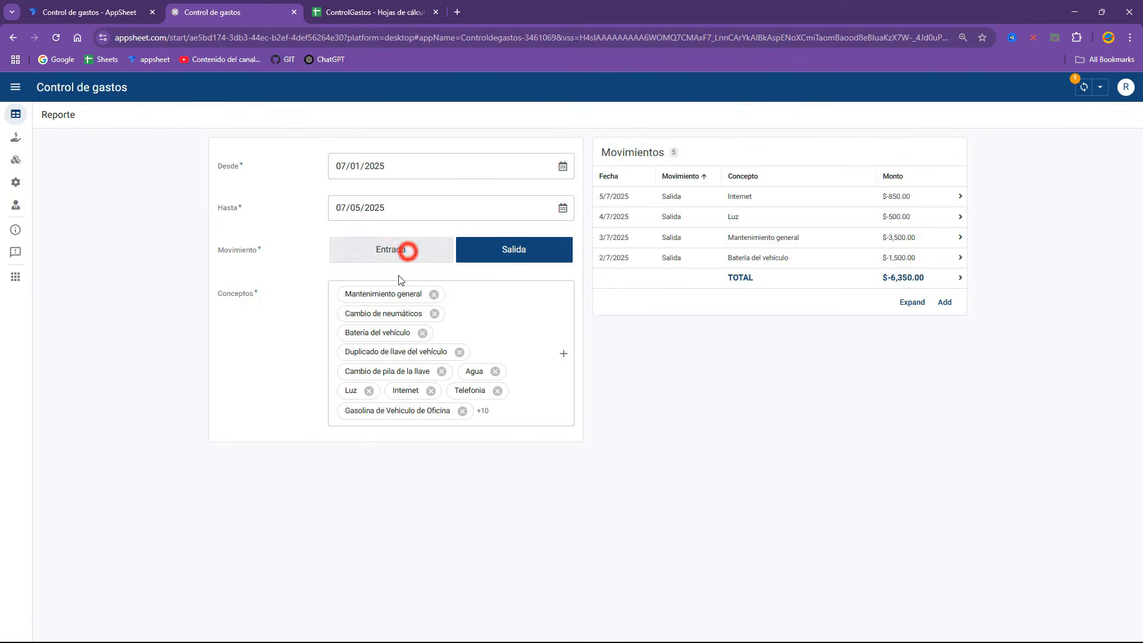
{"action": "left_click", "coordinate": [552, 356]}
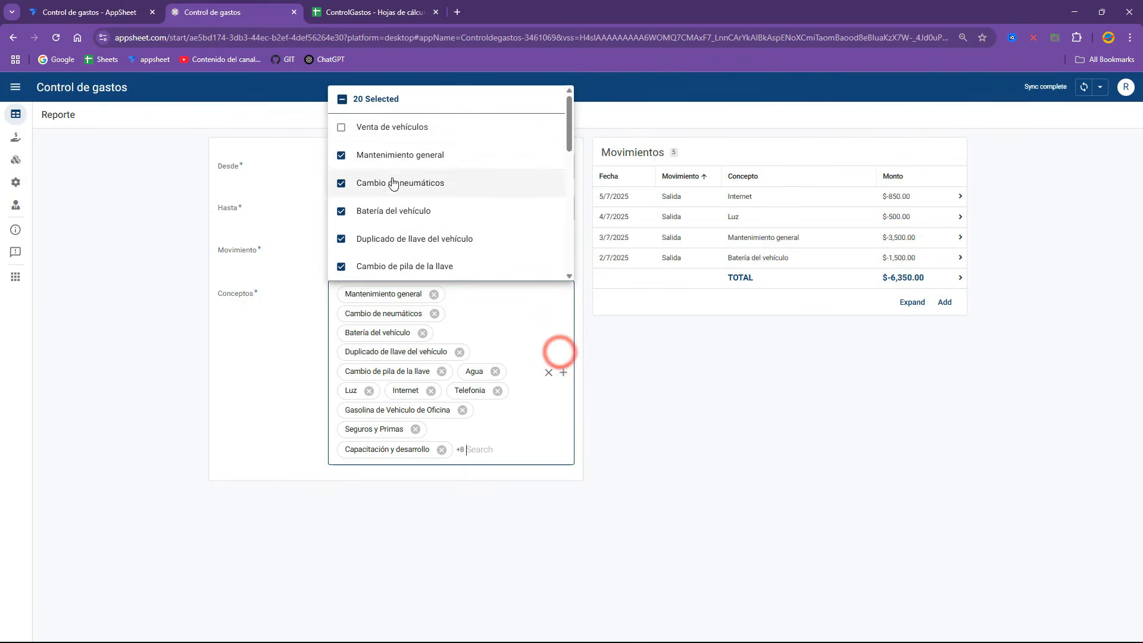
{"action": "left_click", "coordinate": [383, 128]}
{"action": "left_click", "coordinate": [704, 382]}
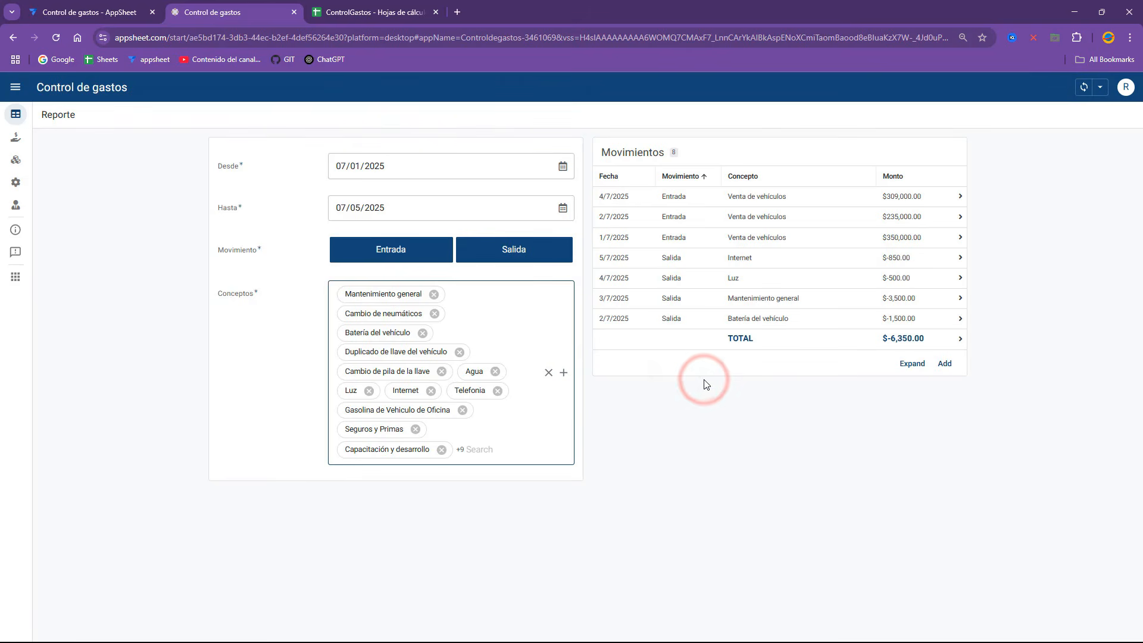